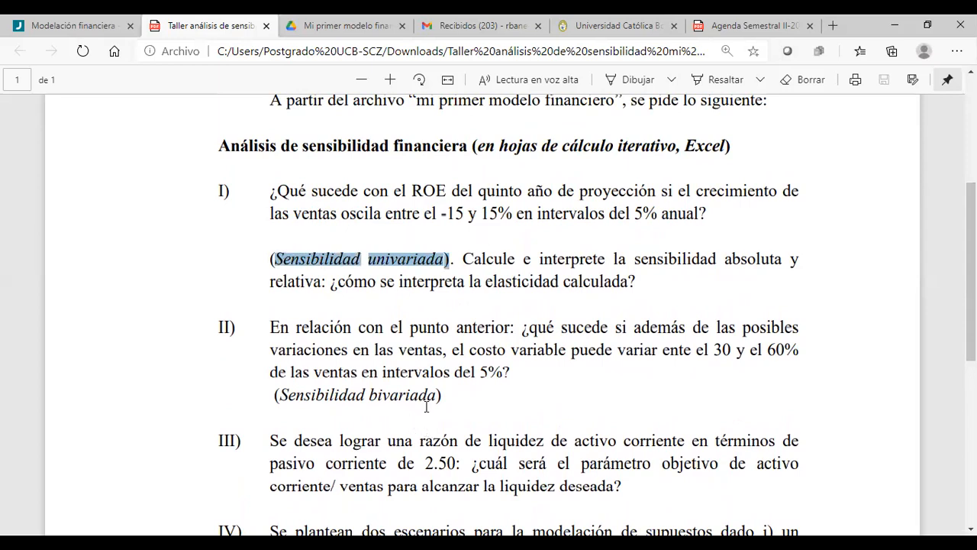
Step: Highlight "Sensibilidad bivariada" under exercise II and examine exercises III and IV of the workshop PDF
drag(440, 395, 297, 387)
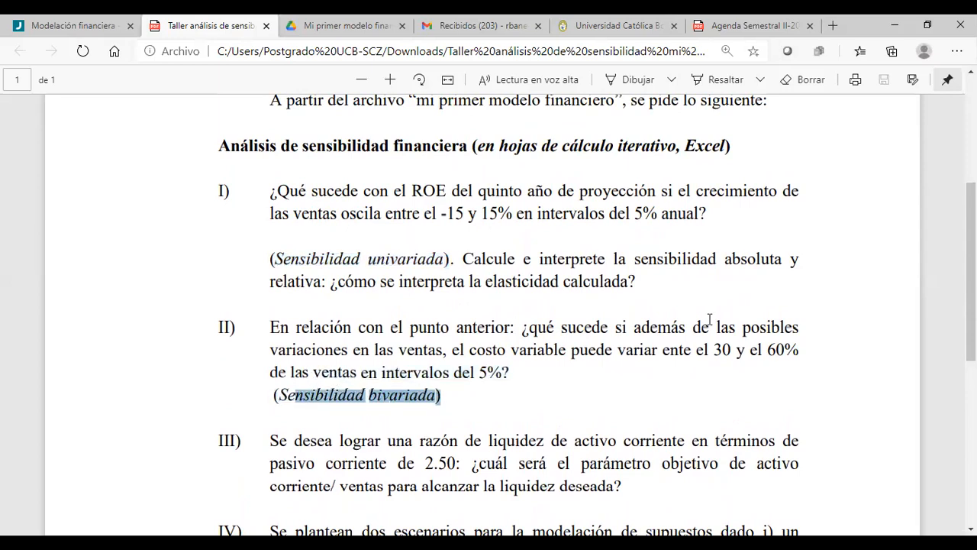
scroll(710, 319, down, 3)
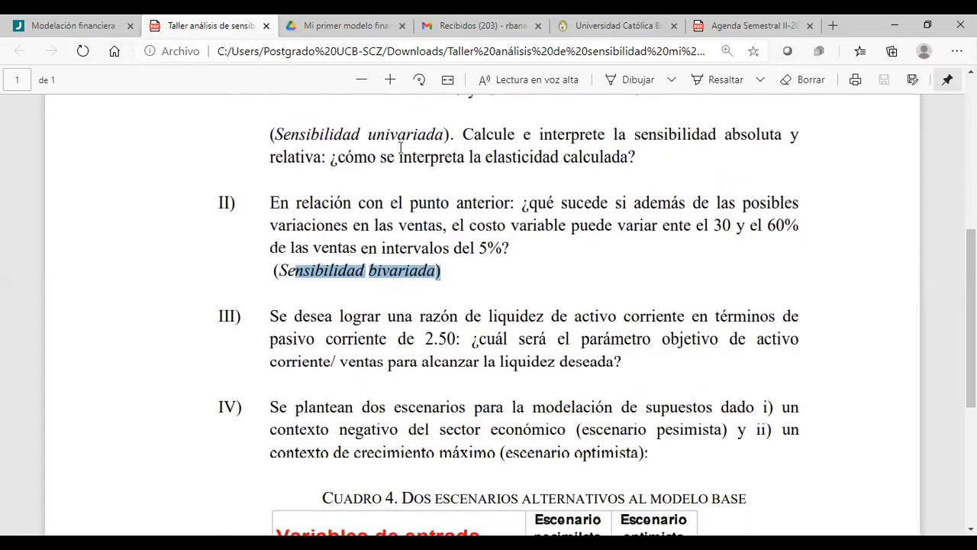
Step: Find the Video 5 section on the Modelación financiera course page and highlight its heading, "Análisis de sensibilidad de rango y escenarios"
click(76, 25)
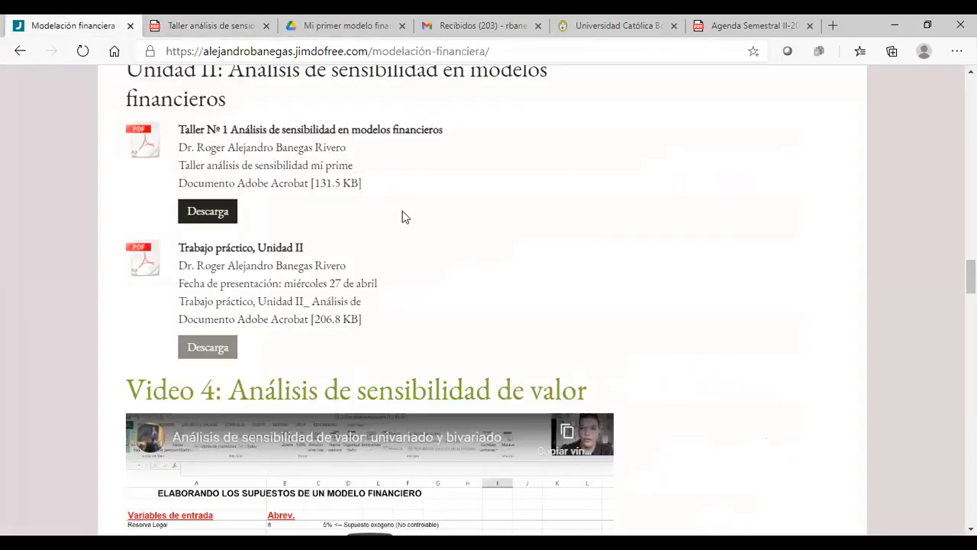
scroll(404, 217, down, 1)
scroll(362, 339, down, 6)
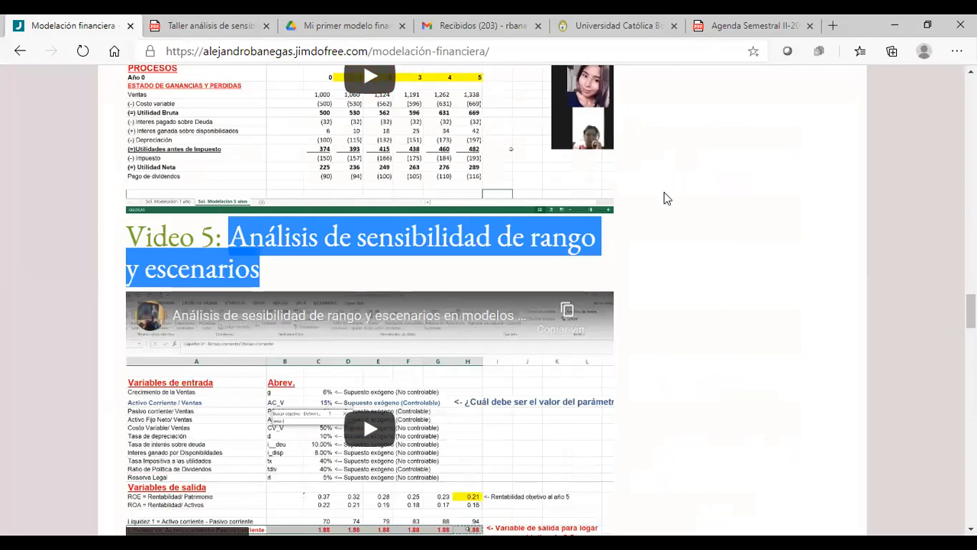
click(586, 224)
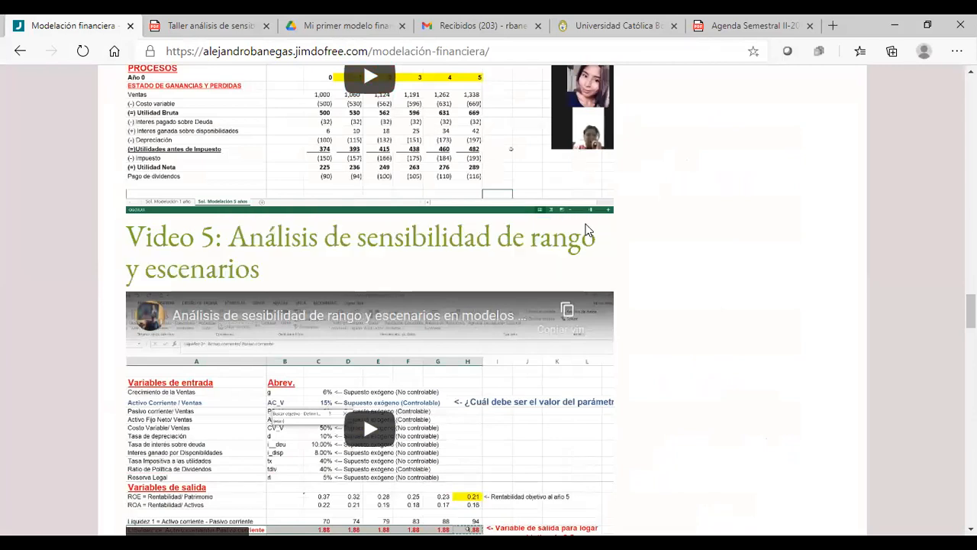
drag(271, 274, 129, 231)
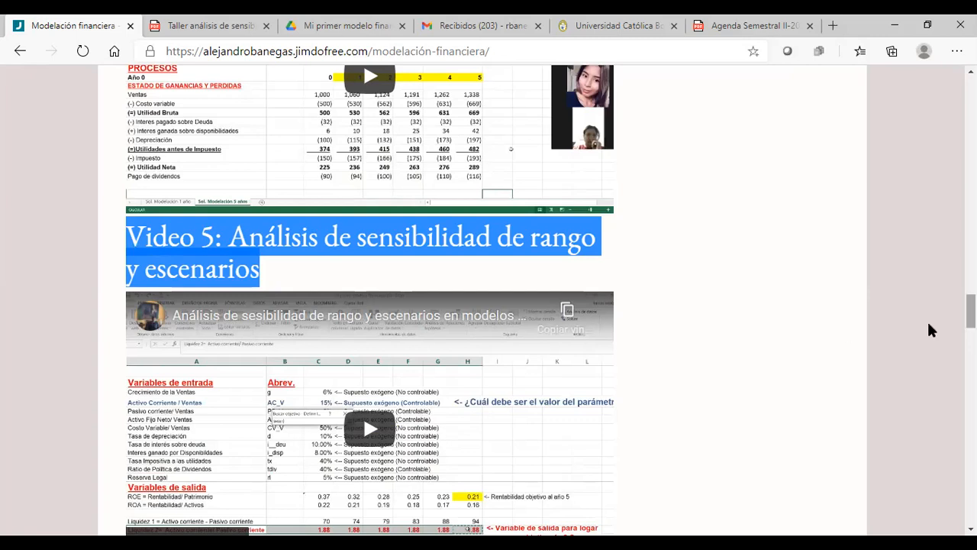
scroll(489, 305, down, 1)
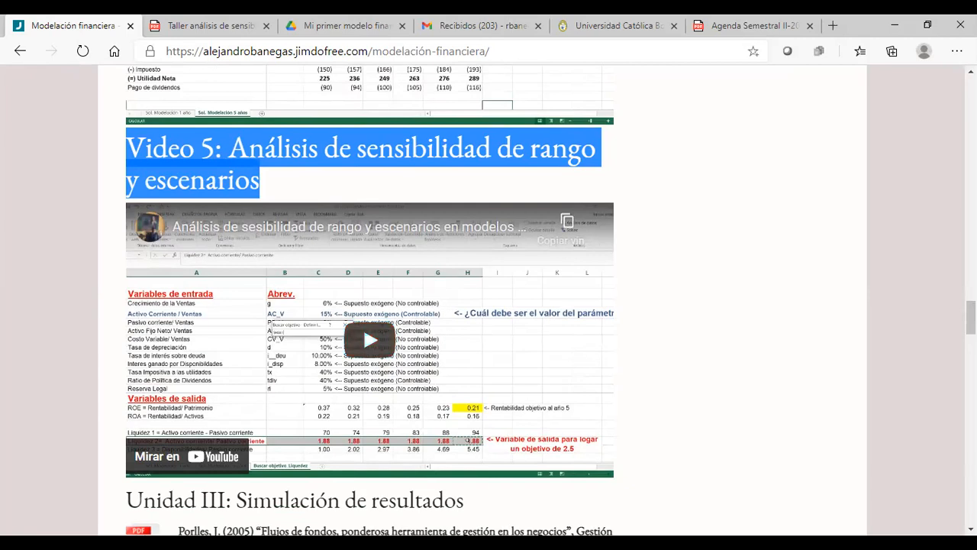
Step: Switch to the Excel workbook and look over the Sensibilidad de valor sheet from the bivariate table up to the input assumptions
key(alt+Tab)
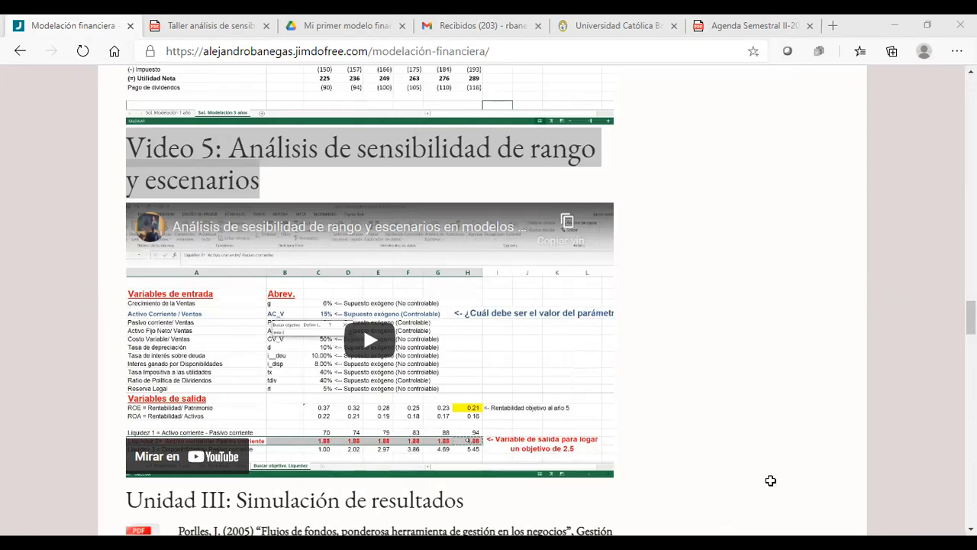
key(alt+Tab)
click(734, 386)
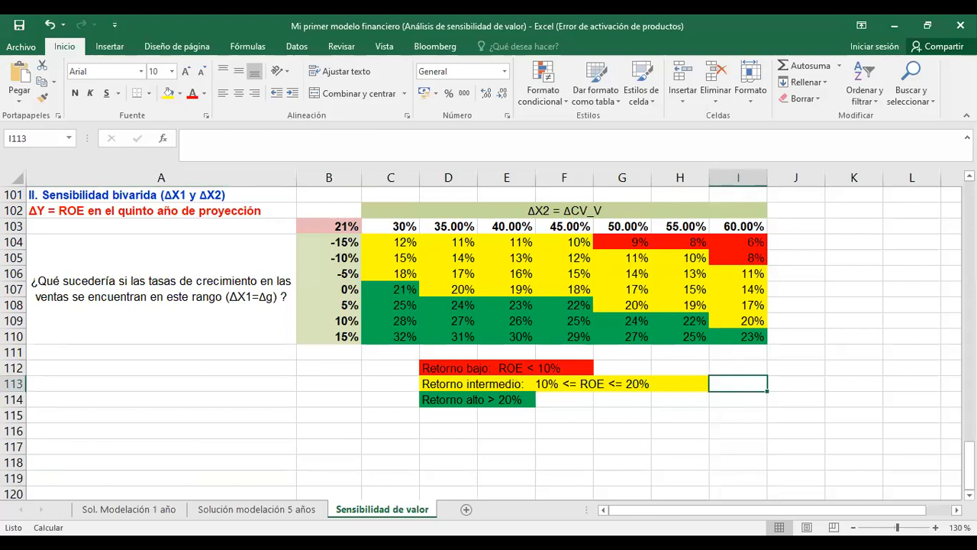
key(alt+Tab)
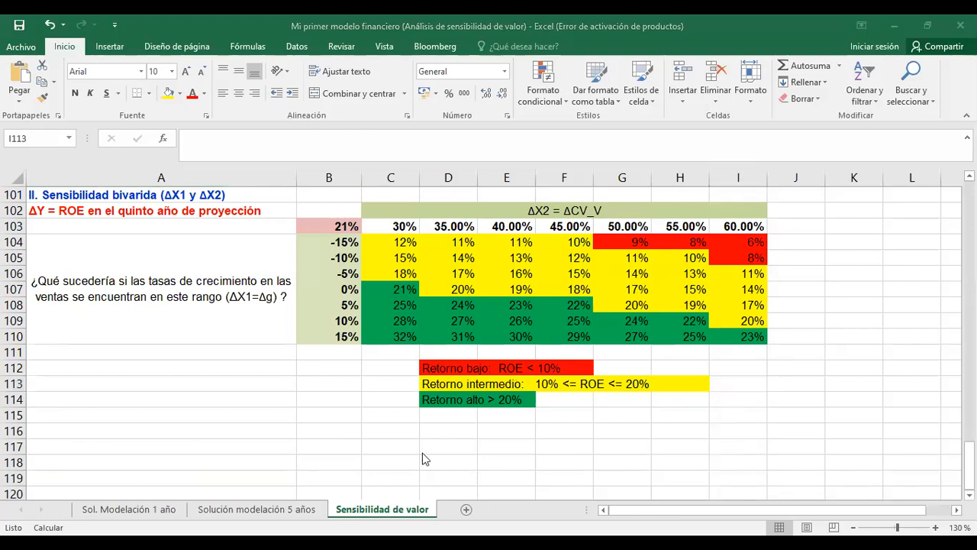
key(alt+Tab)
key(Up)
key(Up)
key(Up)
key(Up)
key(Up)
key(Up)
key(Up)
key(Up)
key(Up)
key(Up)
key(Up)
key(Up)
key(Up)
key(Up)
key(Up)
key(Up)
key(Up)
key(Up)
key(Up)
key(Up)
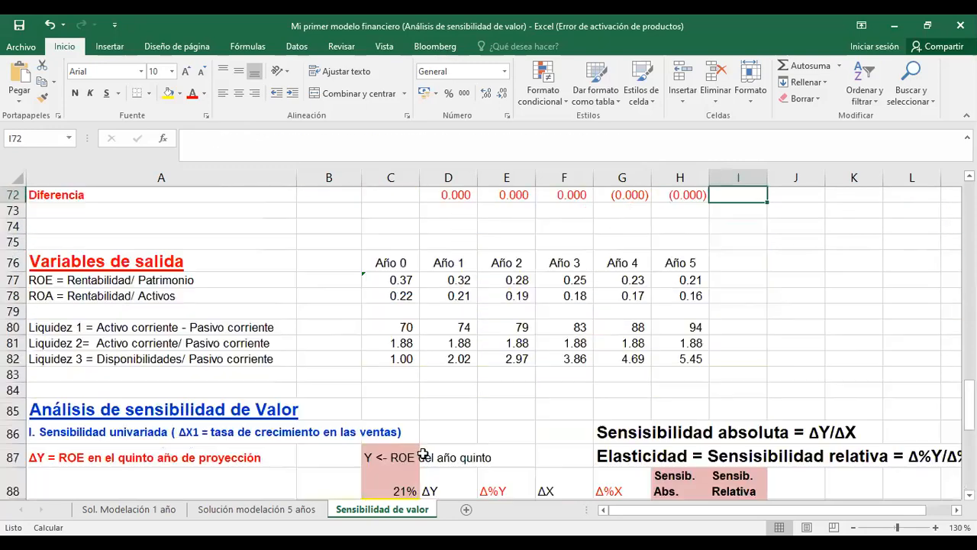
key(Up)
key(Up)
key(Up)
key(Up)
key(Up)
key(Up)
key(Up)
key(Up)
key(Up)
key(Up)
key(Up)
key(Up)
key(Up)
key(Up)
key(Up)
key(Up)
key(Up)
key(Up)
key(Up)
key(Up)
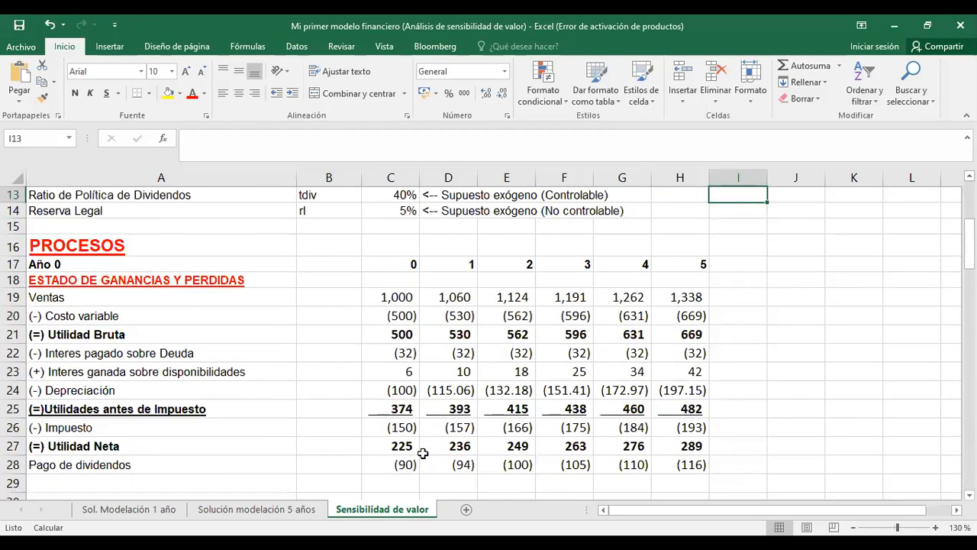
key(Up)
Step: Examine the univariate sensitivity table of the fifth-year ROE against sales growth, including the linked ROE cell C88
key(Down)
key(Down)
key(Down)
key(Down)
key(Down)
key(Down)
key(Down)
key(Down)
key(Down)
key(Down)
key(Down)
key(Down)
key(Down)
key(Down)
key(Down)
key(Down)
key(Down)
key(Down)
key(Down)
key(Down)
key(Down)
key(Down)
key(Down)
key(Down)
key(Down)
key(Down)
key(Down)
key(Down)
key(Down)
key(Down)
key(Down)
key(Down)
key(Down)
key(Down)
key(Down)
key(Down)
key(Down)
key(Down)
key(Down)
key(Down)
key(Up)
key(Up)
key(Up)
key(Up)
key(Up)
key(Up)
key(Up)
key(Up)
key(Up)
key(Up)
key(Up)
key(Left)
key(Left)
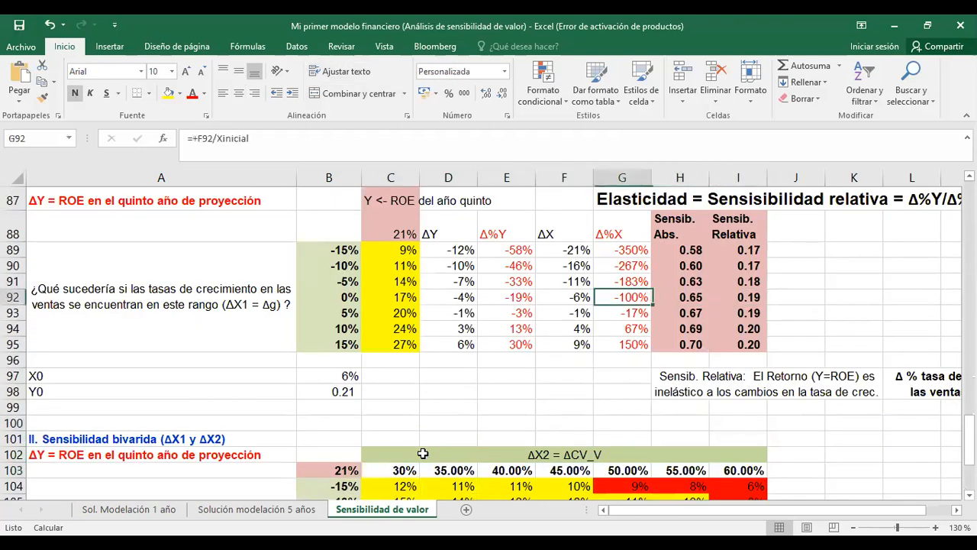
key(Left)
key(Left)
key(Left)
key(Left)
key(Down)
key(Up)
key(Up)
key(Up)
key(Up)
key(Up)
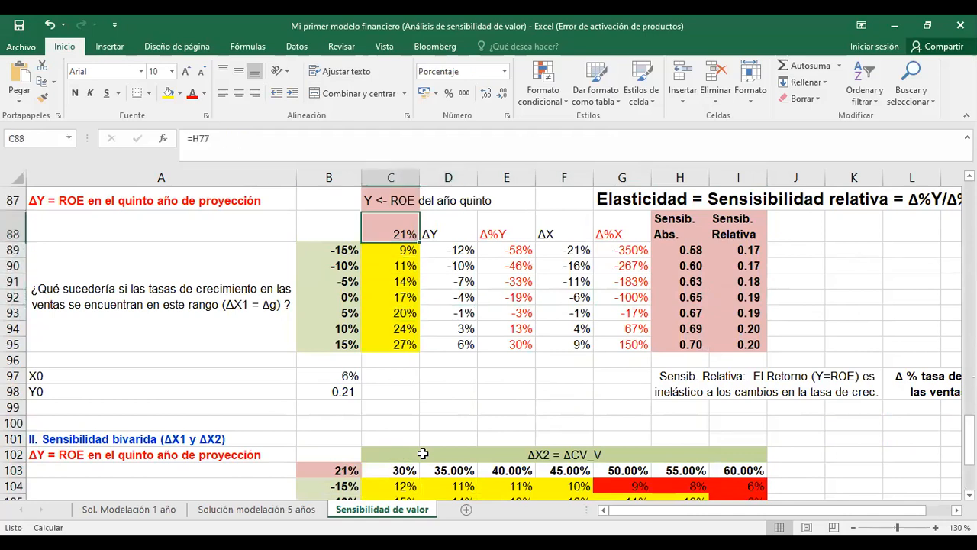
Step: Examine the bivariate sensitivity table of the fifth-year ROE along its sales growth rates in column B
key(Left)
key(Down)
key(Down)
key(Down)
key(Down)
key(Down)
key(Down)
key(Down)
key(Down)
key(Down)
key(Down)
key(Down)
key(Down)
key(Down)
key(Down)
key(Down)
key(Down)
key(Down)
key(Down)
key(Down)
key(Down)
key(Down)
key(Down)
key(Down)
key(Down)
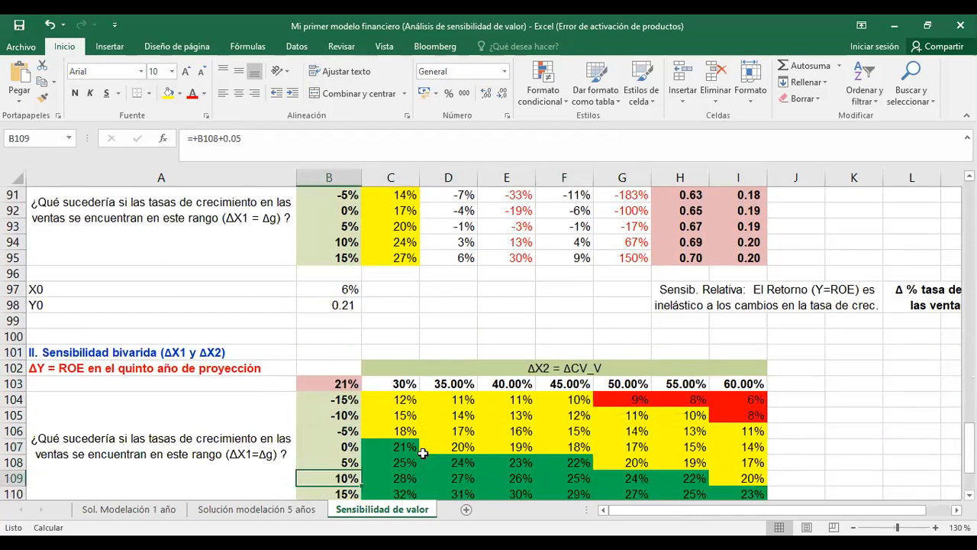
key(Up)
key(Up)
key(Up)
key(Up)
key(Up)
key(Up)
key(Up)
key(Up)
key(Up)
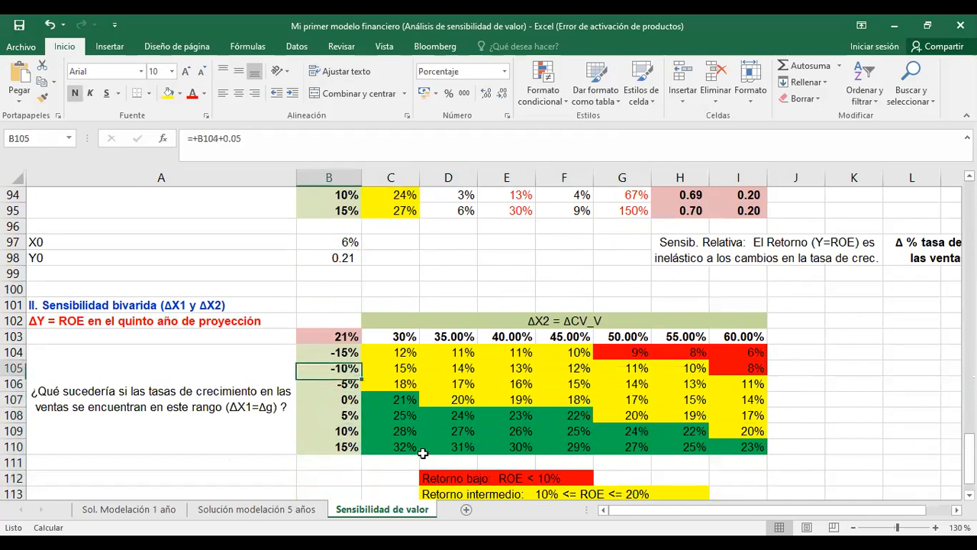
key(Down)
key(Down)
key(Down)
key(Down)
key(Down)
key(Down)
key(Down)
key(Down)
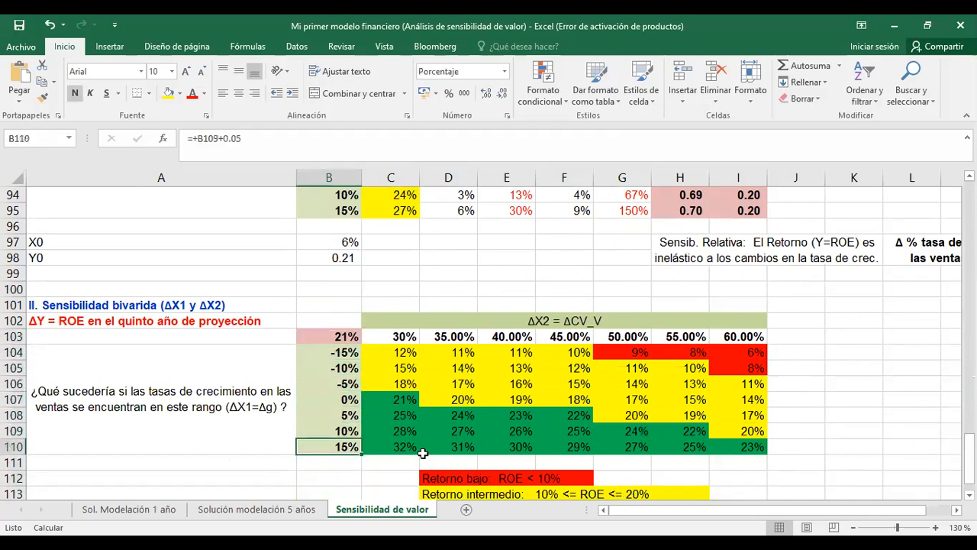
Step: Examine the variable cost rates from 30% to 60% along row 103 of the bivariate sensitivity table
key(Up)
key(Up)
key(Up)
key(Up)
key(Up)
key(Up)
key(Up)
key(Up)
key(Right)
key(Right)
key(Right)
key(Right)
key(Right)
key(Right)
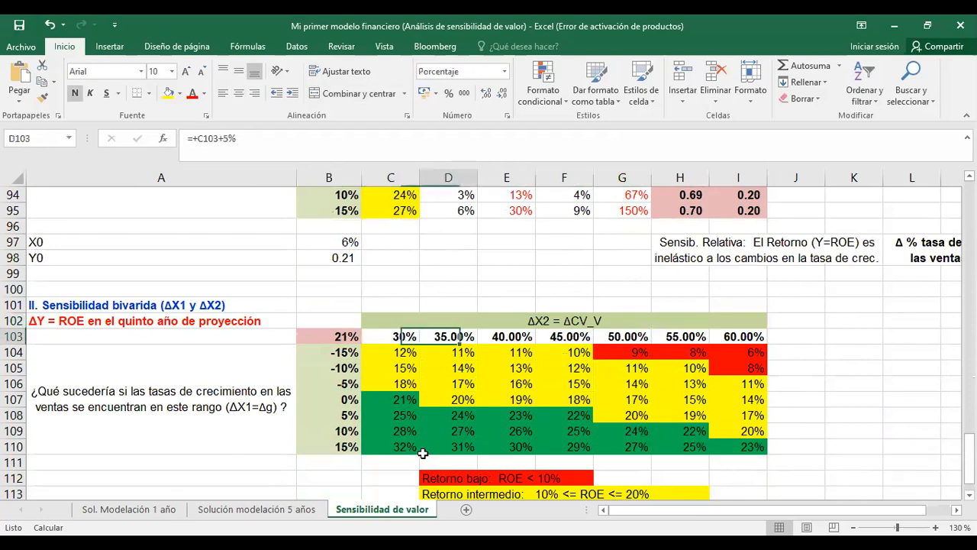
Step: Examine the fifth-year ROE results in C104:I110 together with the low, intermediate and high return legend beneath the table
key(Down)
key(Down)
key(Down)
key(Down)
key(Down)
key(Down)
key(Down)
key(Down)
key(Down)
key(Down)
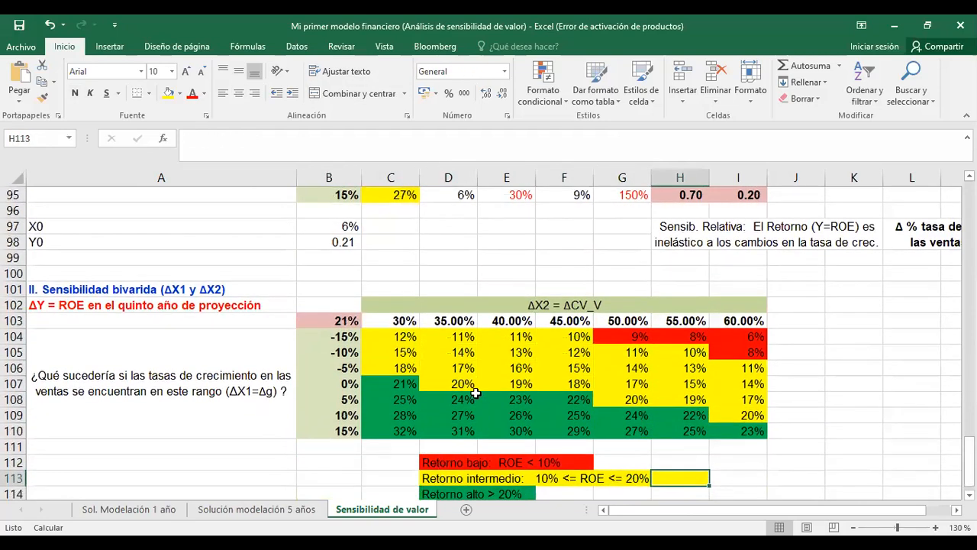
drag(390, 335, 745, 428)
key(Down)
key(Down)
key(Down)
key(Down)
key(Down)
key(Down)
key(Down)
key(Down)
key(Down)
key(Down)
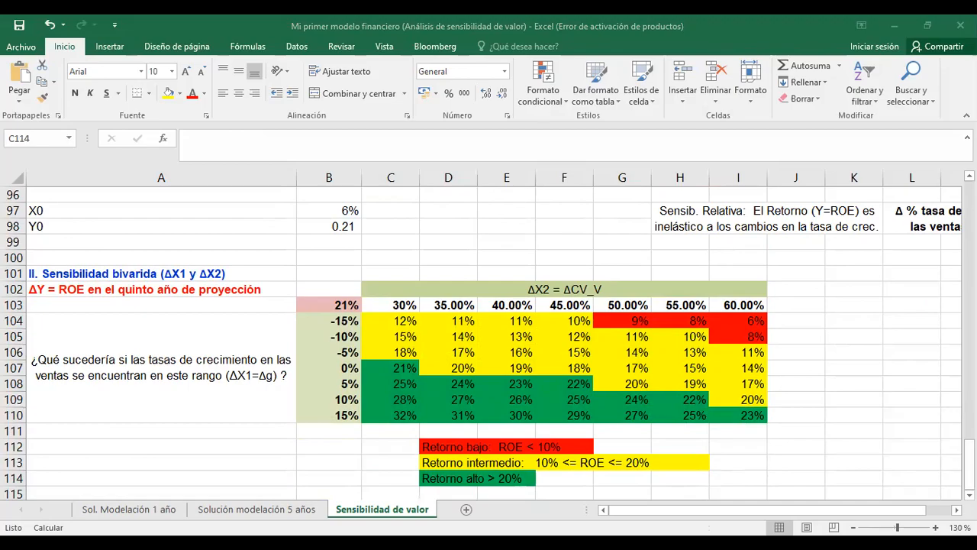
Step: Switch to the workshop PDF in the browser and read exercise III on the 2.50 liquidity target, highlighting its text
key(alt+Tab)
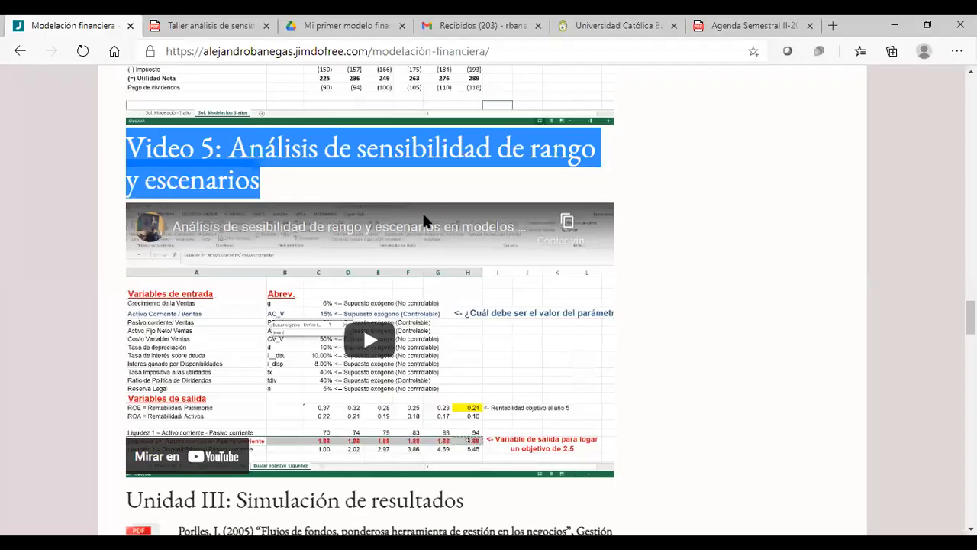
click(219, 22)
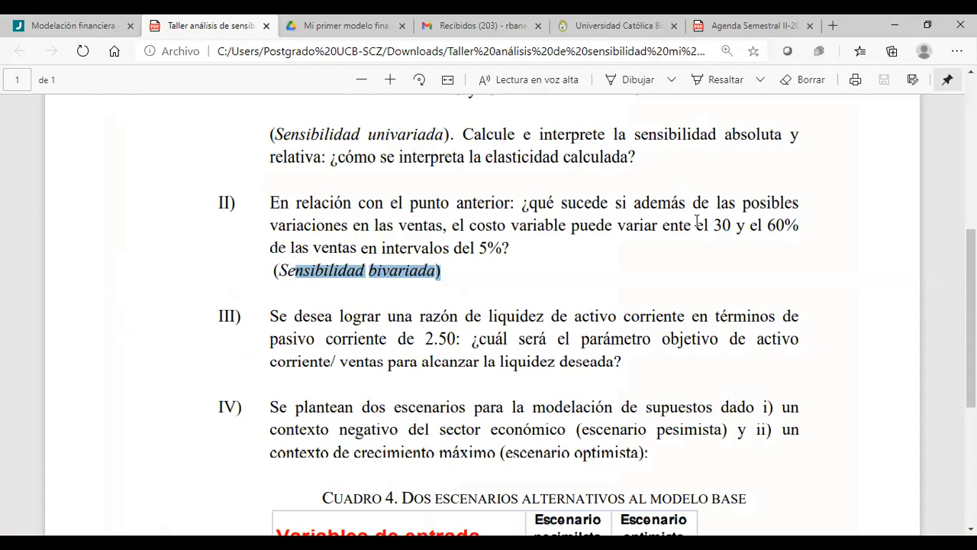
key(alt+Tab)
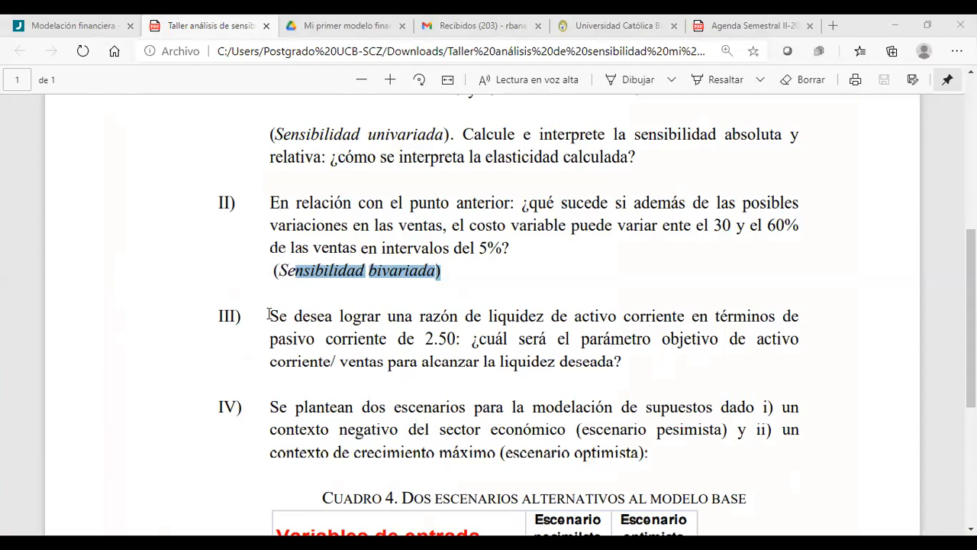
drag(269, 314, 517, 324)
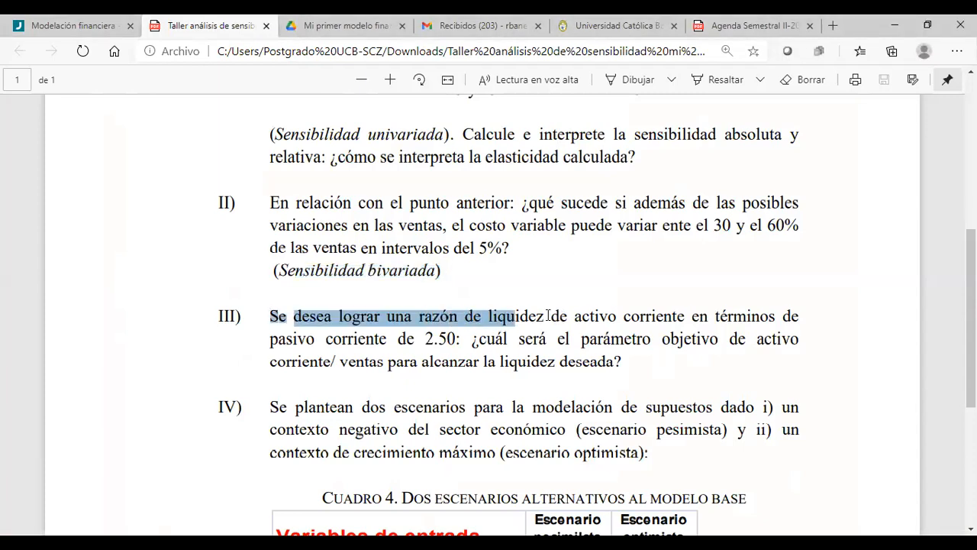
drag(557, 315, 458, 339)
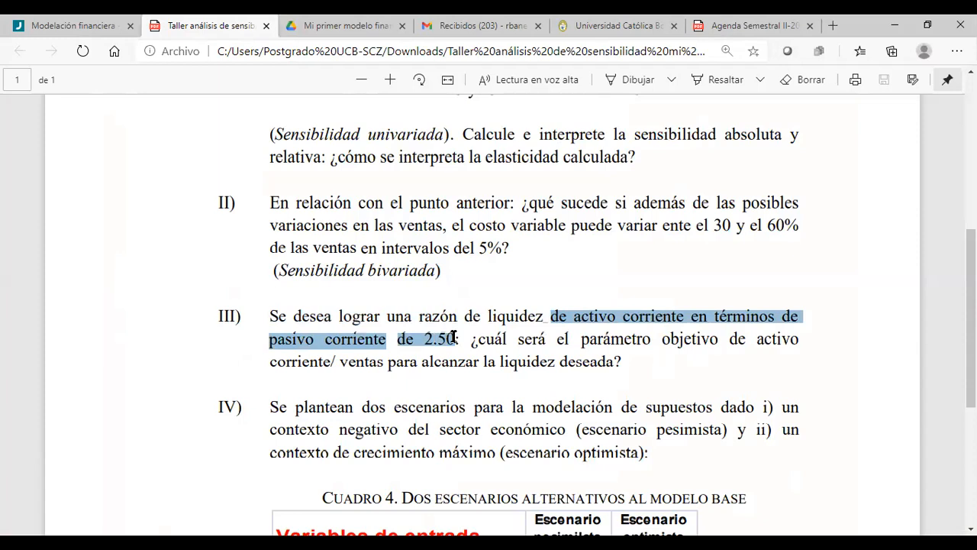
drag(472, 339, 623, 367)
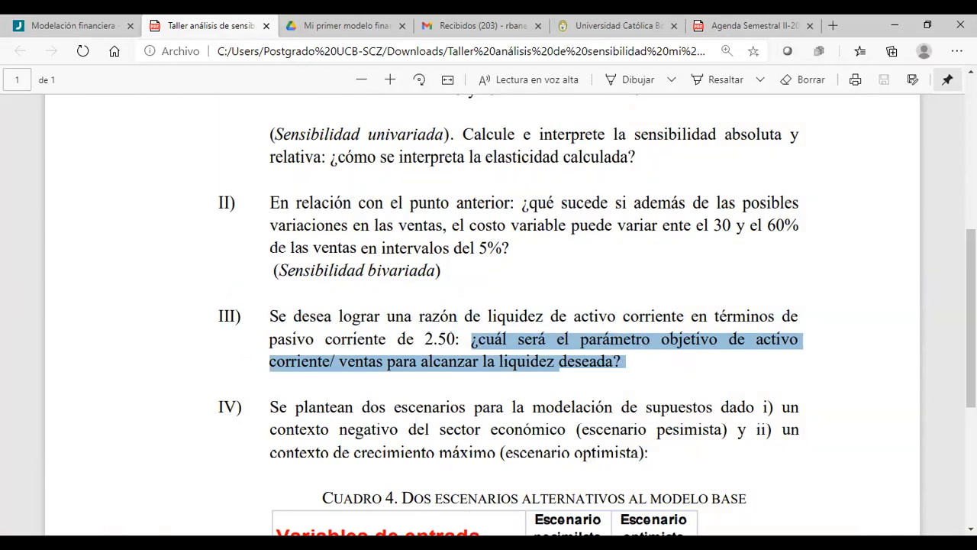
click(556, 501)
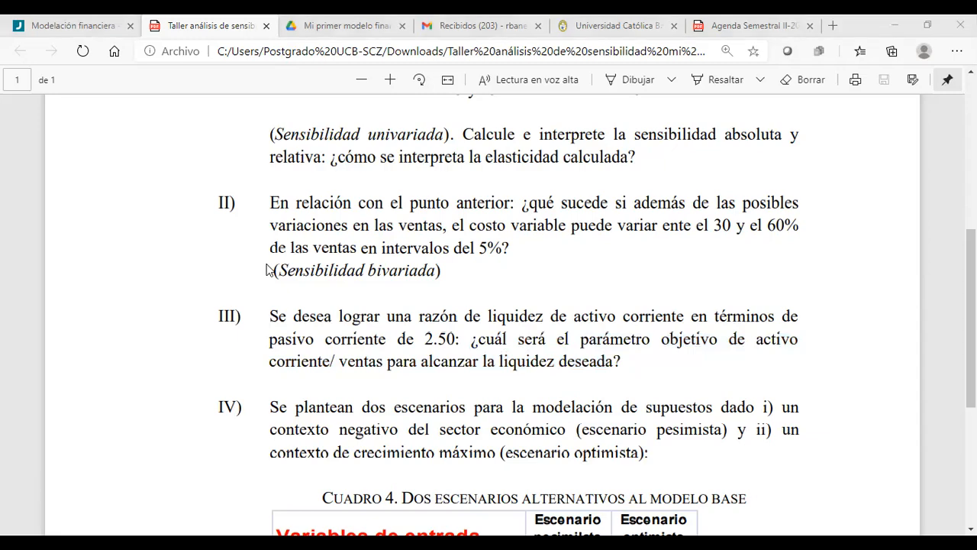
Step: Switch to the Excel workbook and copy the Solución modelación 5 años sheet to the end, keeping the existing defined names
key(alt+Tab)
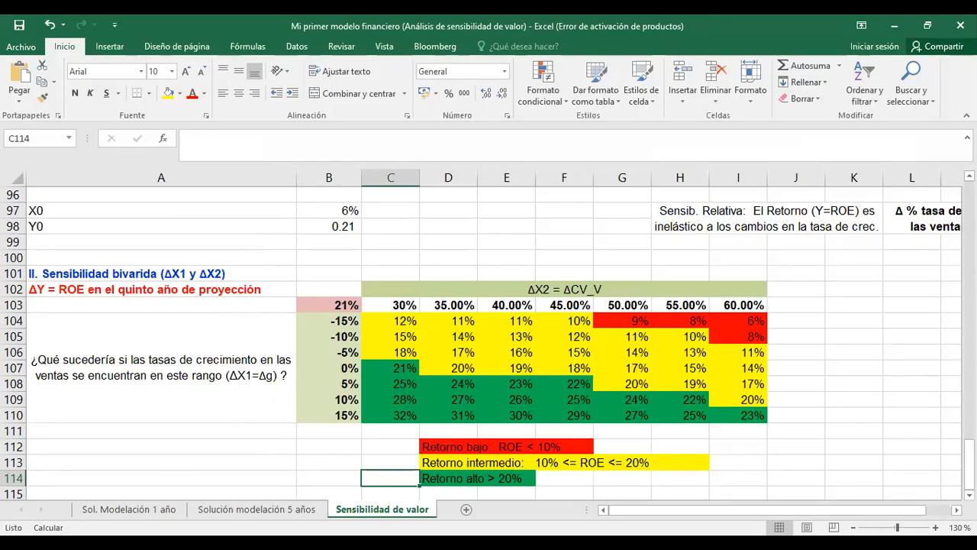
click(290, 509)
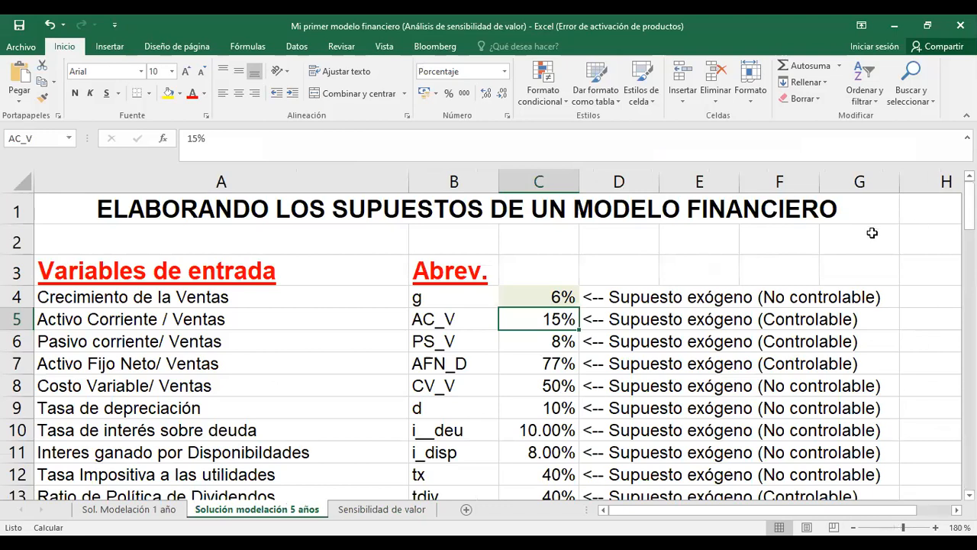
key(alt+Tab)
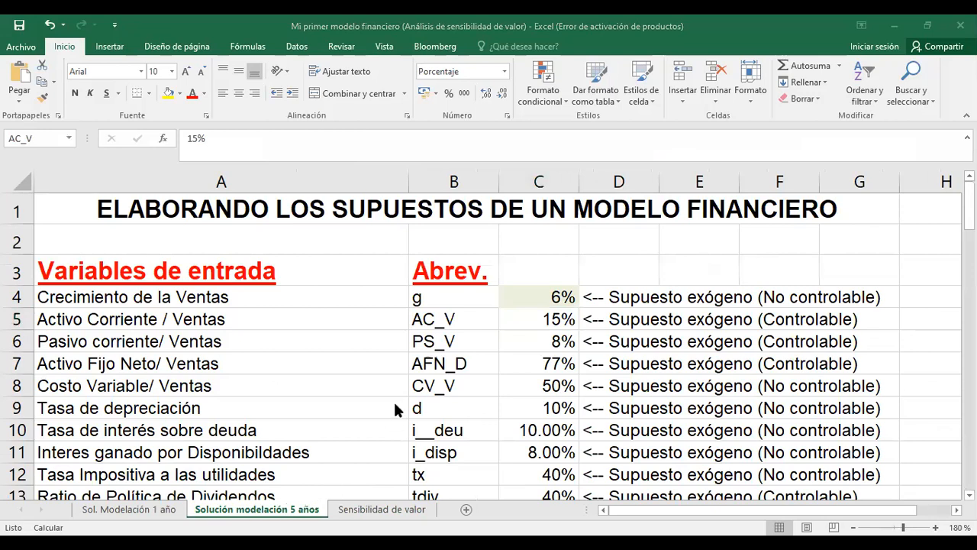
click(240, 509)
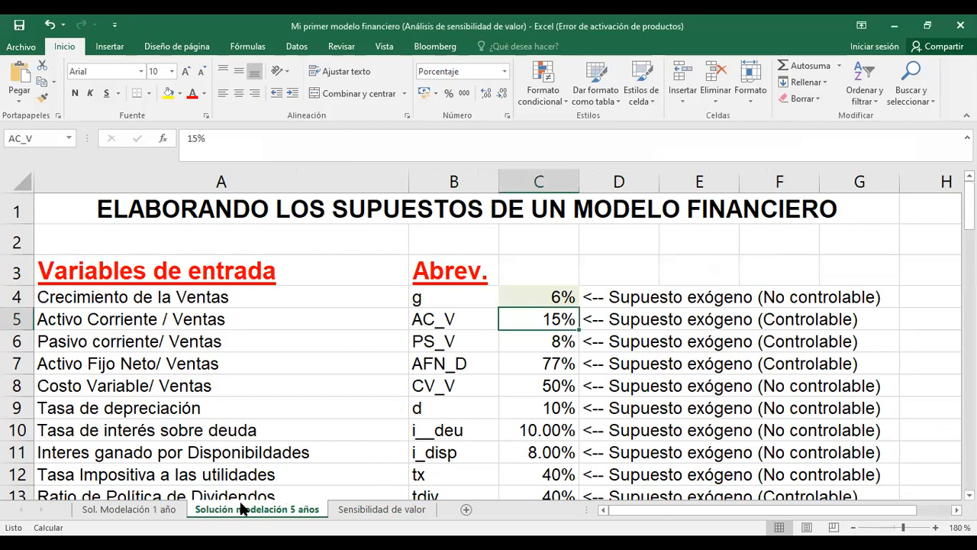
right_click(241, 509)
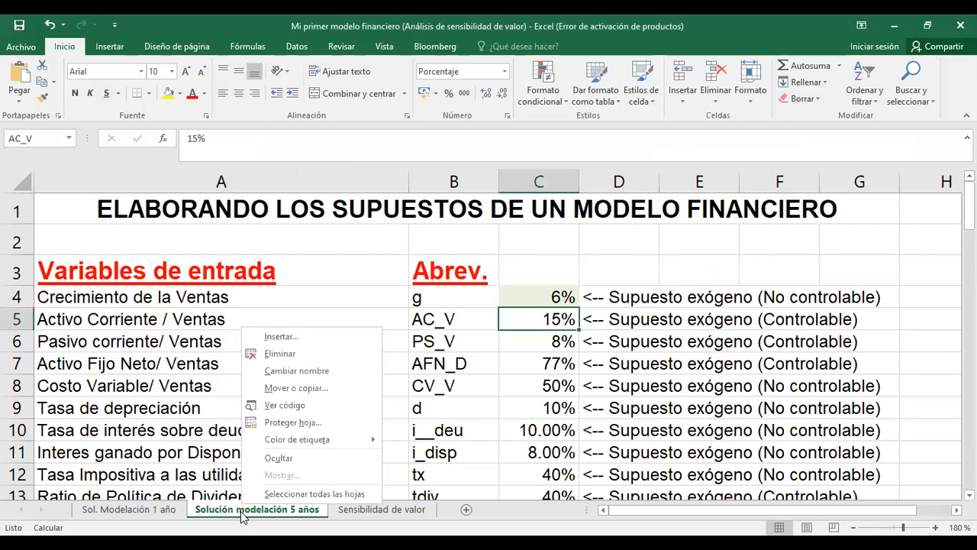
click(291, 395)
click(162, 444)
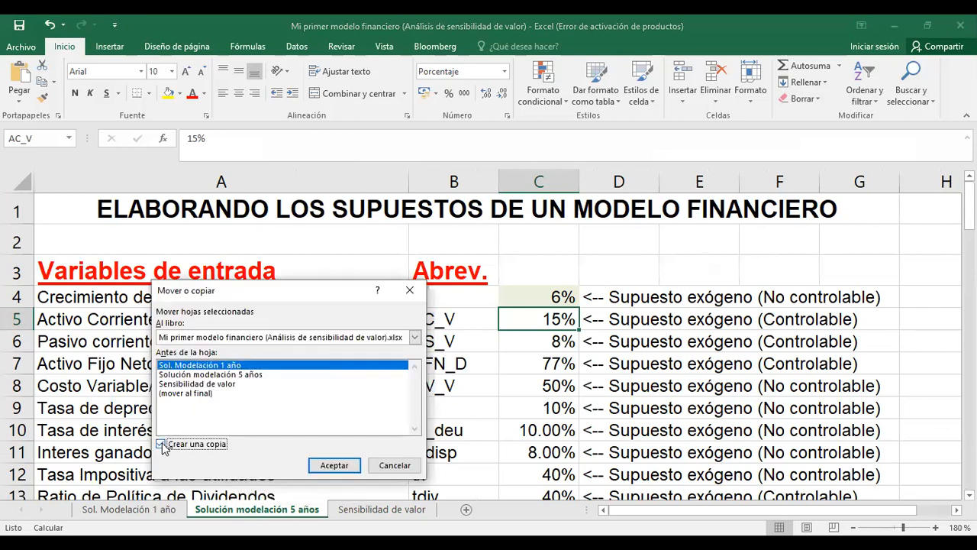
click(197, 393)
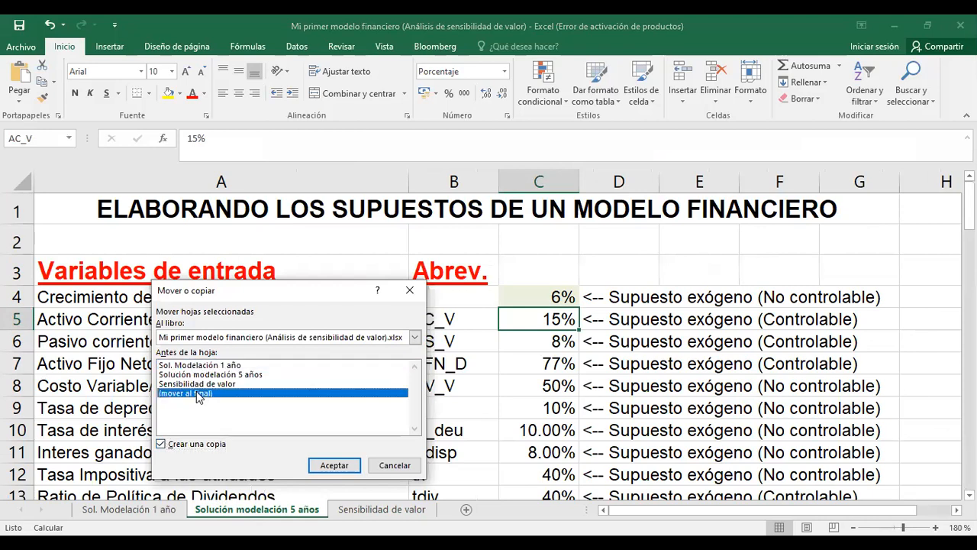
click(330, 465)
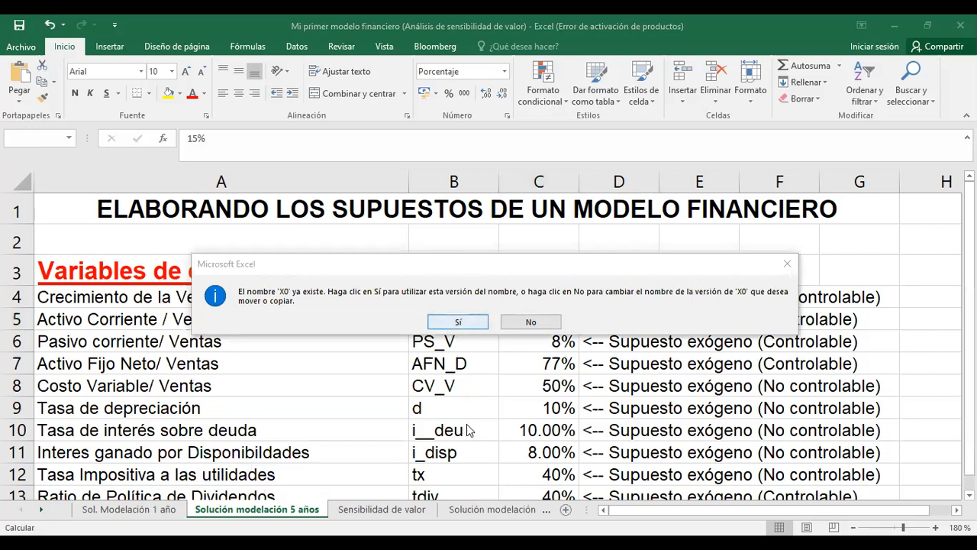
click(456, 324)
click(458, 325)
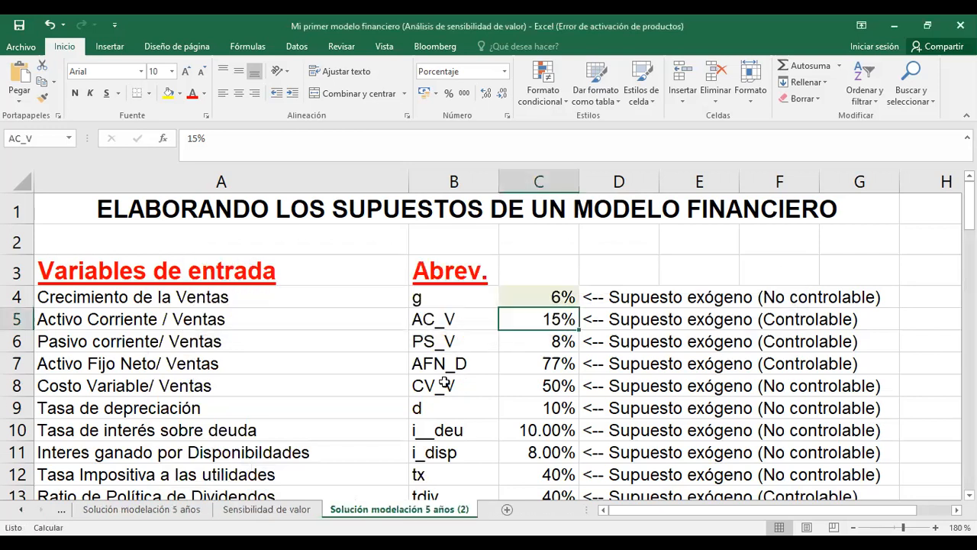
Step: Rename the copied sheet as "Sensbilidad de Rango"
double_click(422, 509)
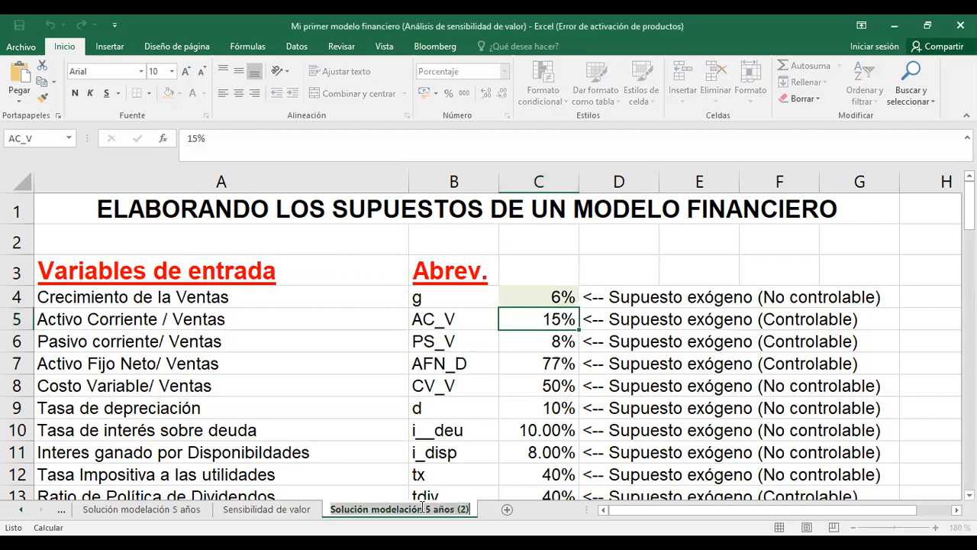
text(Sens)
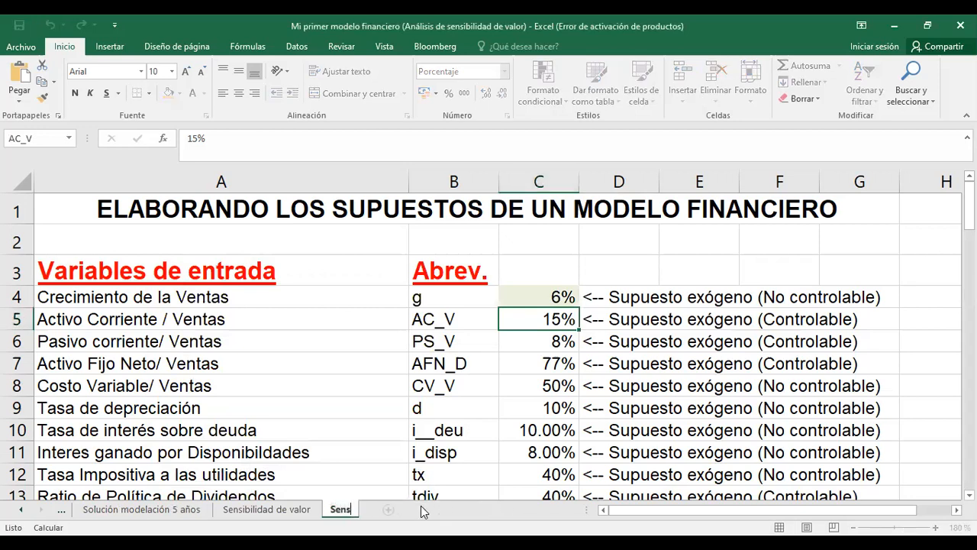
text(bilidad d)
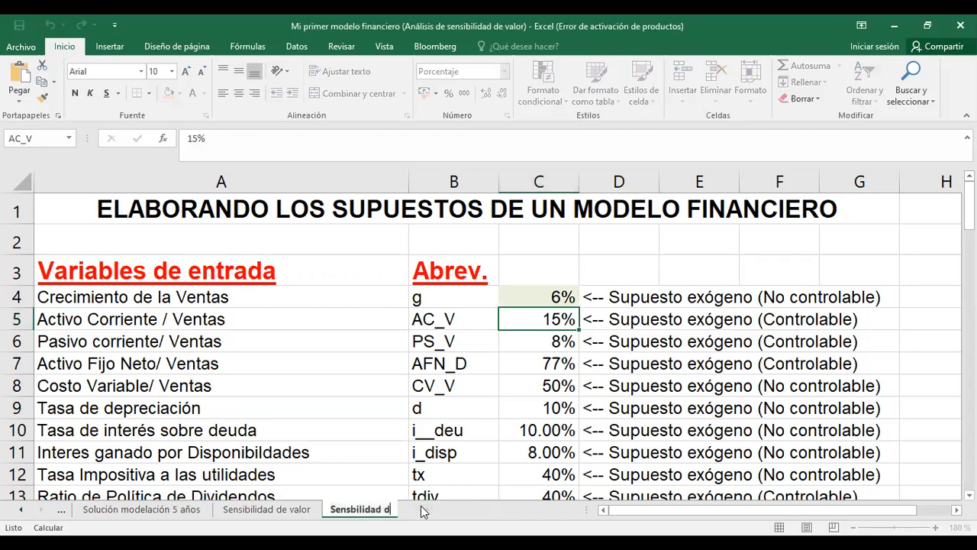
text( e Rango)
key(Return)
Step: Look over the Sensbilidad de Rango sheet from the input assumptions through the financial statements down to the Variables de salida
key(Left)
key(Up)
key(Down)
key(Down)
key(Down)
key(Down)
key(Down)
key(Down)
key(Down)
key(Down)
key(Down)
key(Down)
key(Down)
key(Down)
key(Down)
key(Down)
key(Down)
key(Down)
key(Down)
key(Down)
key(Down)
key(Down)
key(Down)
key(Down)
key(Down)
key(Down)
key(Down)
key(Down)
key(Down)
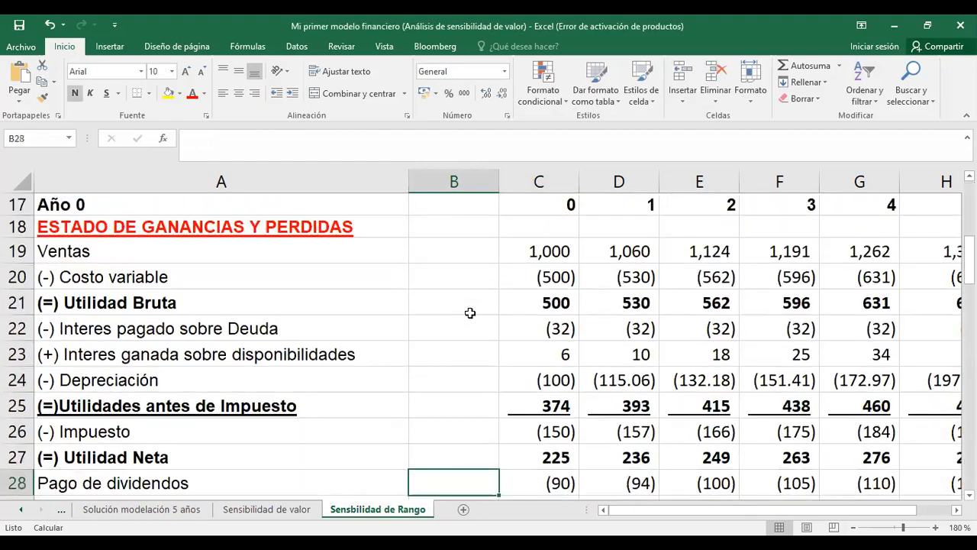
key(Down)
key(Down)
key(Down)
key(Down)
key(Down)
key(Down)
key(Down)
key(Down)
key(Down)
key(Down)
key(Down)
key(Down)
key(Down)
key(Down)
key(Down)
key(Down)
key(Down)
key(Down)
key(Down)
key(Down)
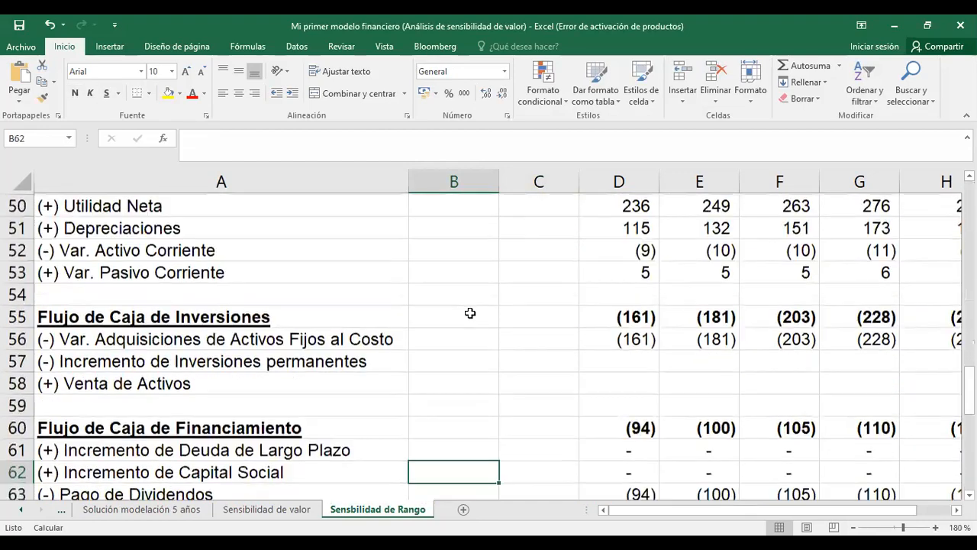
key(Down)
key(Down)
key(Down)
key(Down)
key(Down)
key(Down)
key(Down)
key(Down)
key(Down)
key(Down)
key(Down)
key(Down)
key(Down)
key(Down)
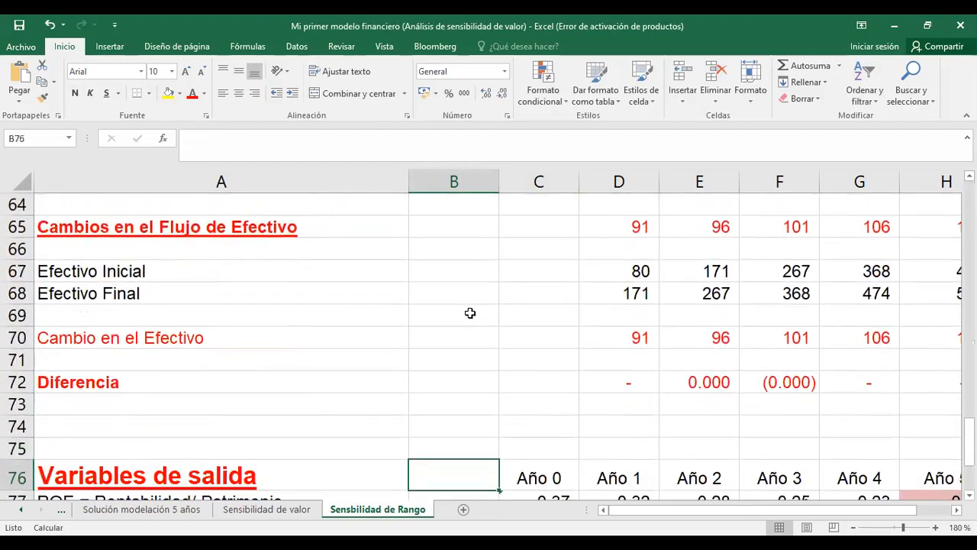
key(Down)
key(Down)
key(Down)
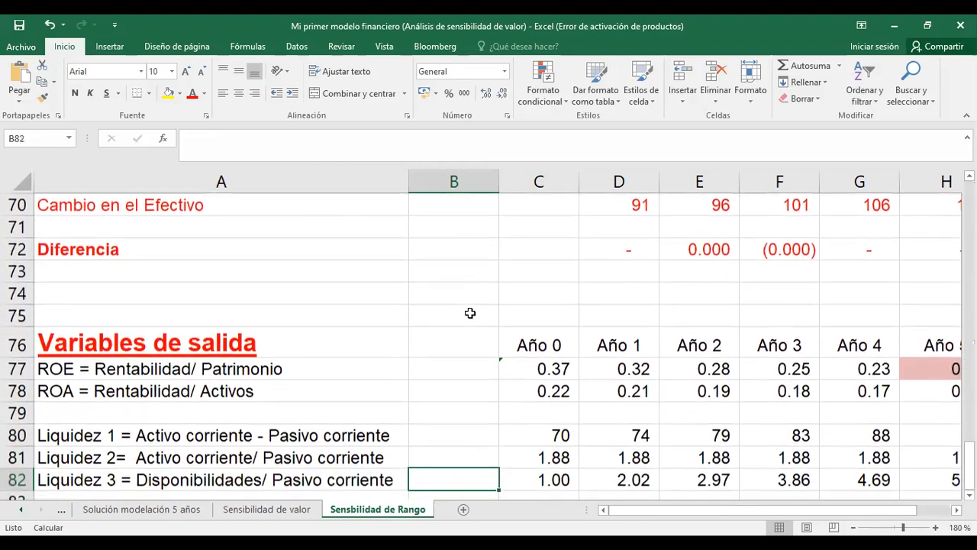
Step: Examine the Liquidez 2 ratio (Activo corriente/ Pasivo corriente) in row 81 from Año 0 to Año 5
key(Up)
key(Up)
key(Left)
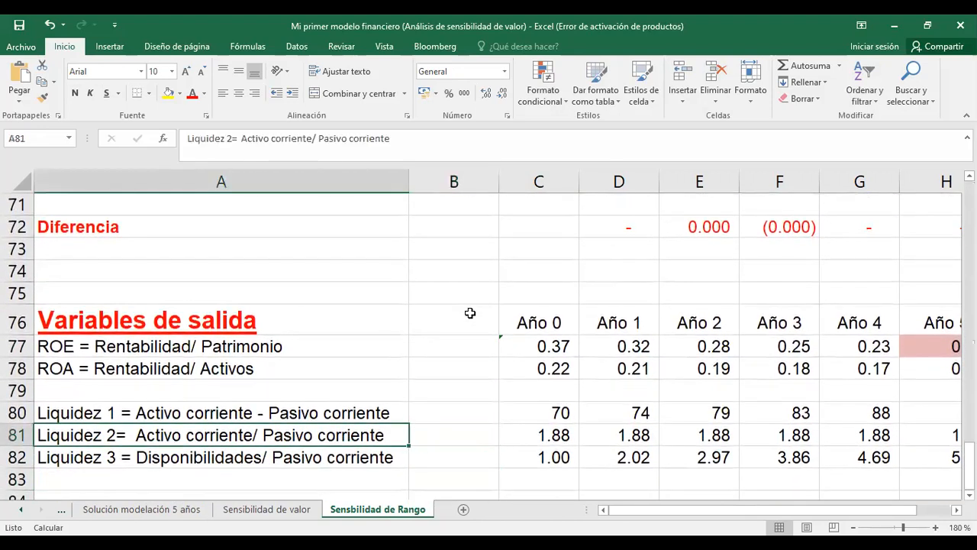
key(Right)
key(Right)
key(Right)
key(Right)
key(Left)
key(Left)
key(Left)
key(Left)
key(Right)
key(Left)
key(Right)
key(Right)
key(Right)
key(Right)
key(Right)
key(Right)
key(Right)
key(Right)
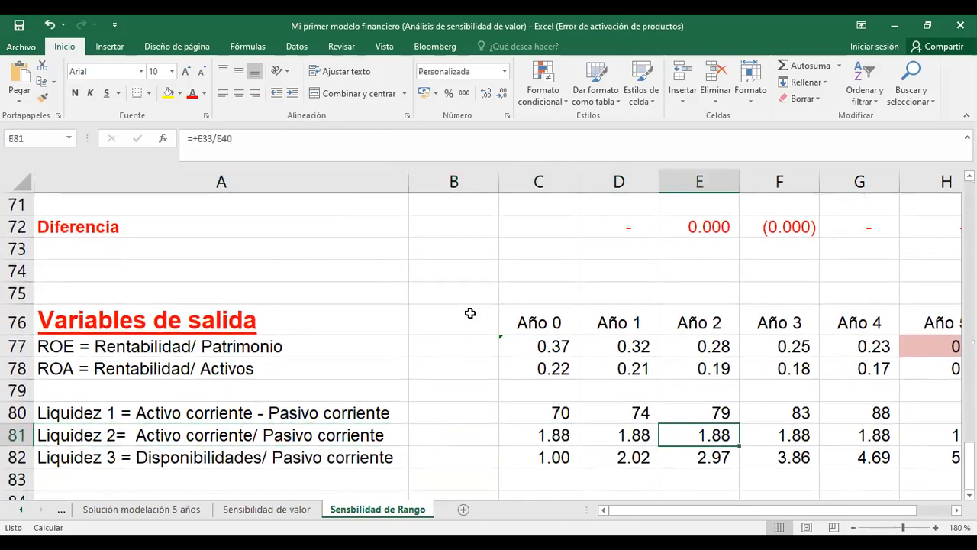
key(Left)
key(Left)
key(Left)
key(Left)
key(Left)
key(Left)
key(Left)
key(Left)
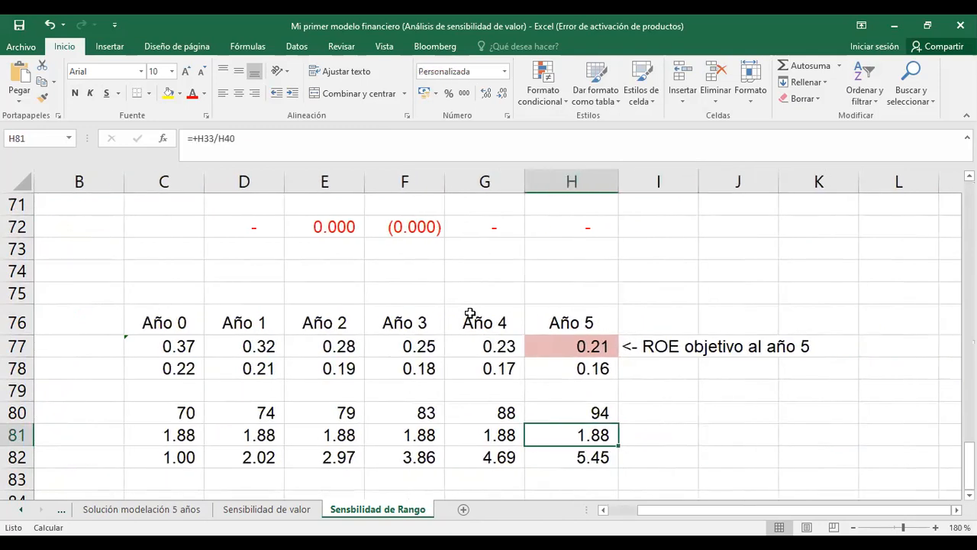
Step: Highlight the Año 5 Liquidez 2 ratio in H81 with a yellow fill
key(Right)
key(Right)
key(Right)
key(Right)
key(Right)
key(Right)
key(Right)
key(Right)
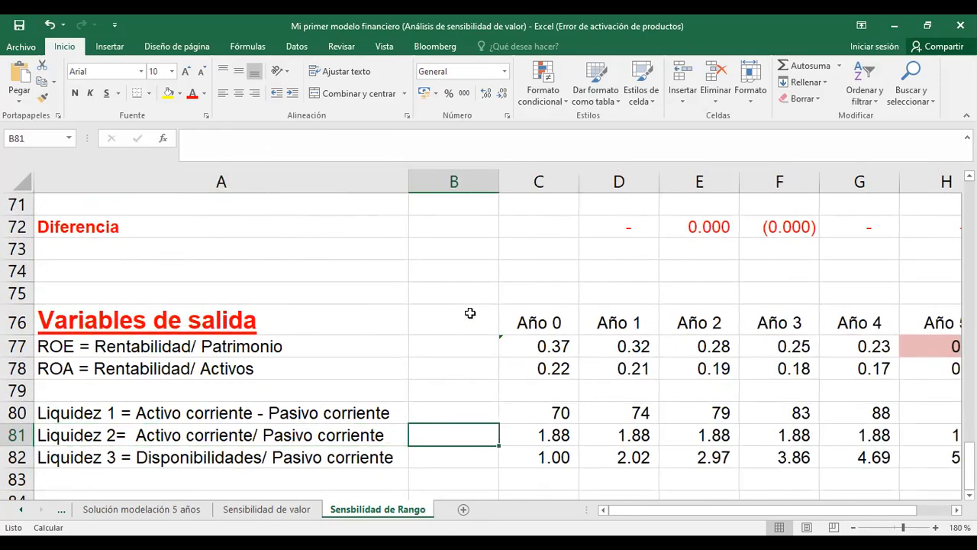
key(Left)
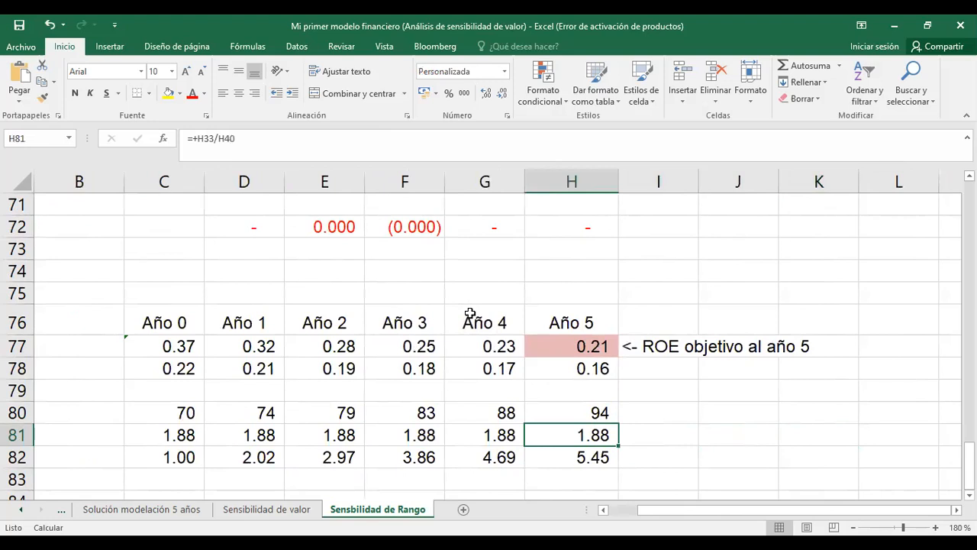
click(170, 94)
key(Down)
key(Down)
key(Down)
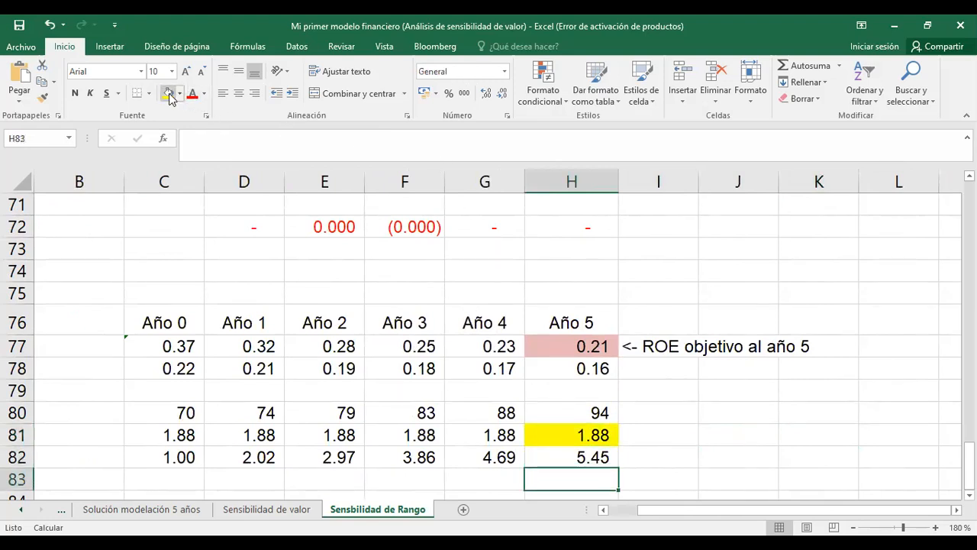
Step: Label the highlighted Liquidez 2 cell by entering "<- Variable de salida objetivo" in I81
key(Up)
key(Up)
key(Up)
key(Right)
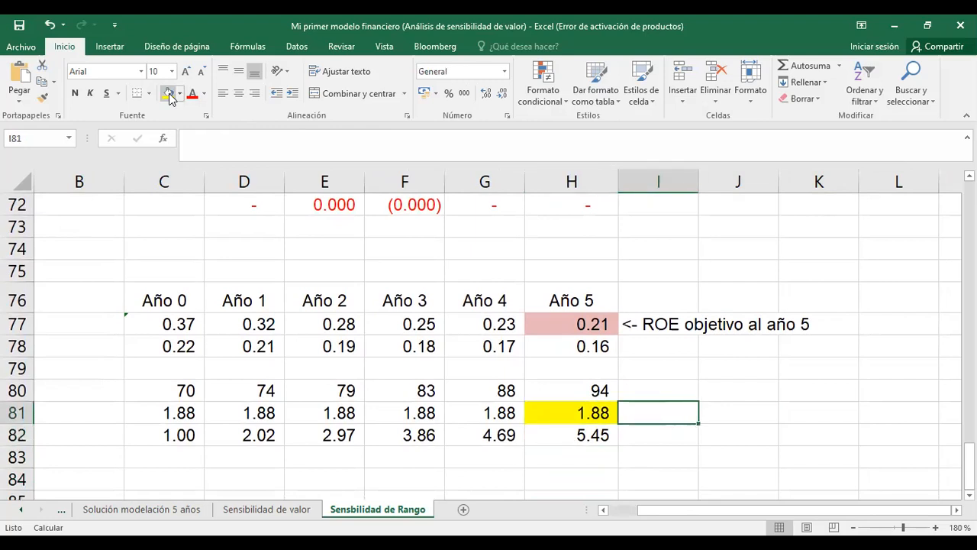
text(>)
key(BackSpace)
text(<)
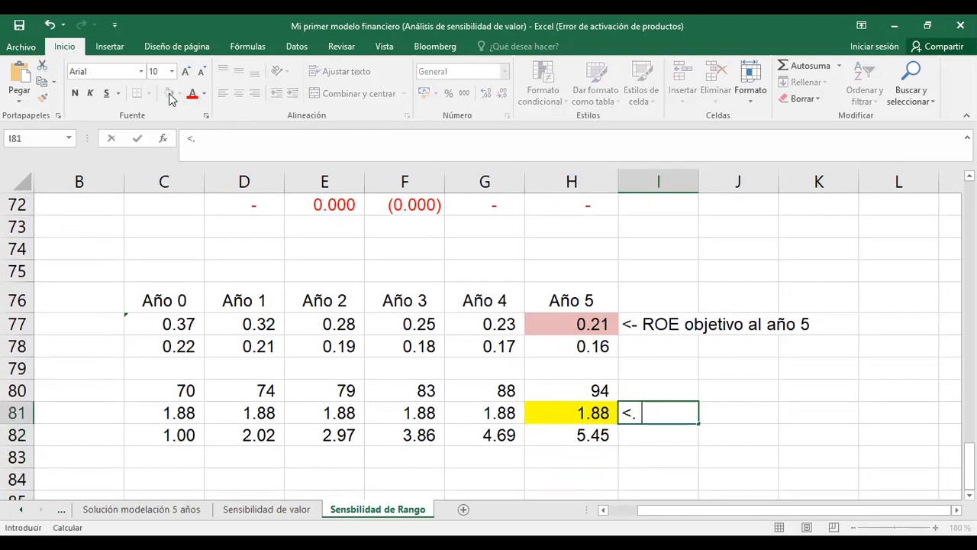
text(- Variable)
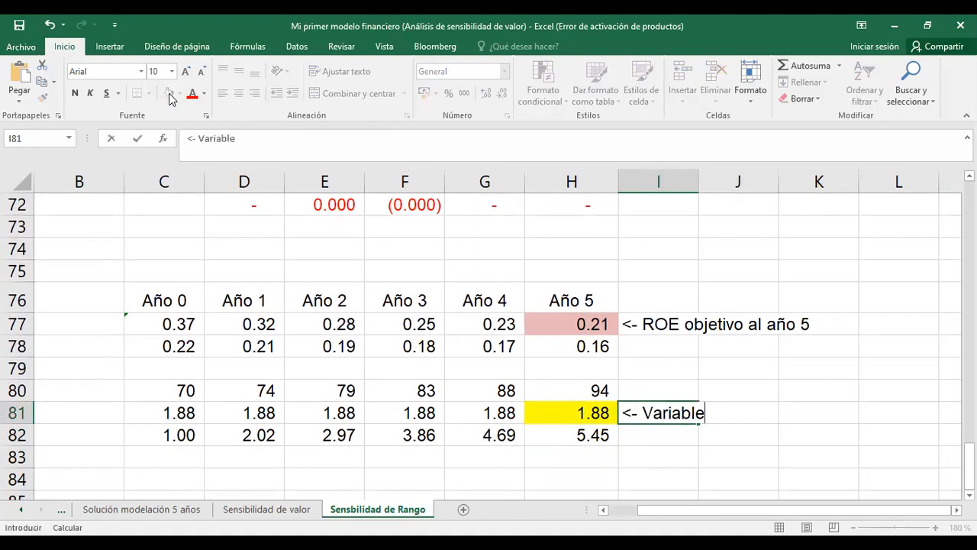
text( de  salida  ob)
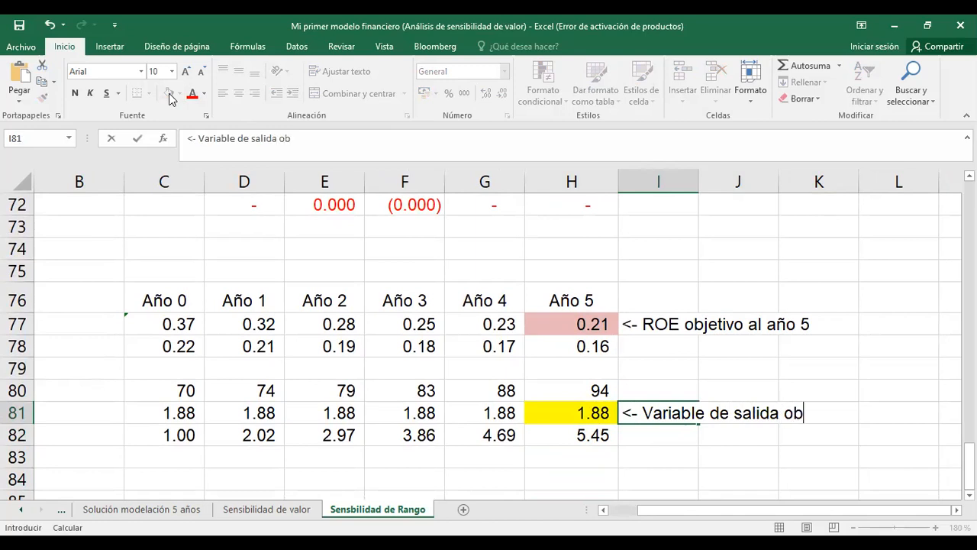
text(jetivo)
key(Return)
Step: Enter the question ¿ Cuánto debe ser "X" para que "Y=2.50" in E84, below the output variables
key(Up)
key(Down)
key(Down)
key(Down)
key(Down)
key(Left)
key(Left)
key(Left)
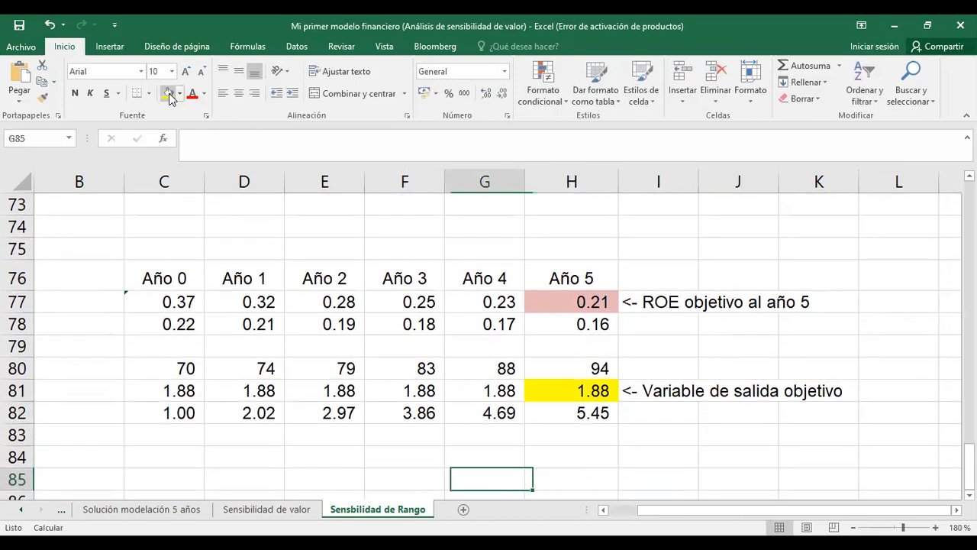
key(Left)
key(Up)
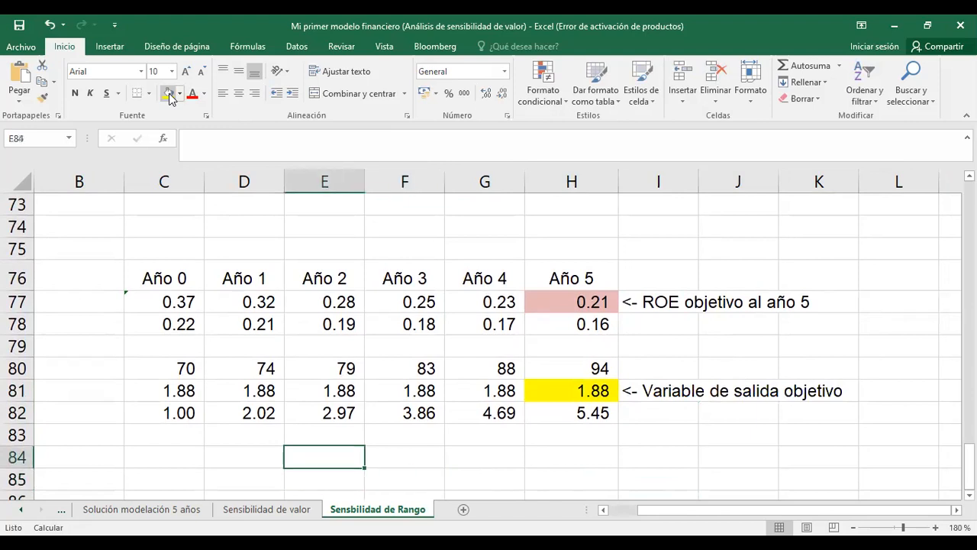
text(i)
text(¿)
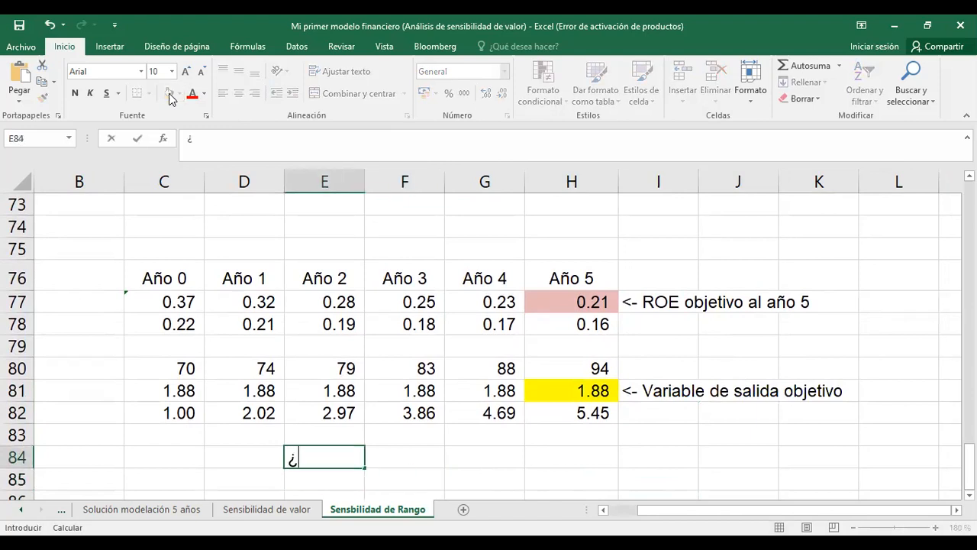
text( Cuánto debe ser )
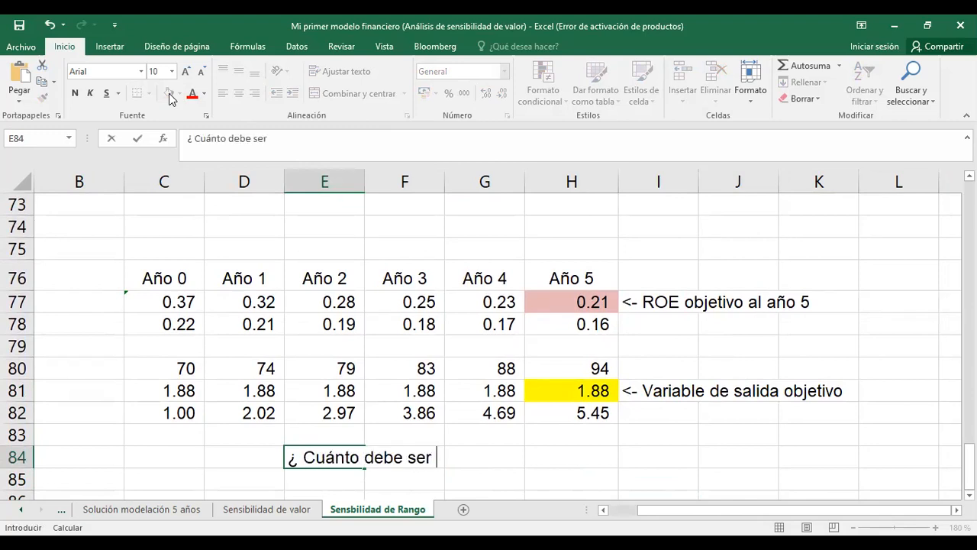
text(X)
key(BackSpace)
text("X" para que )
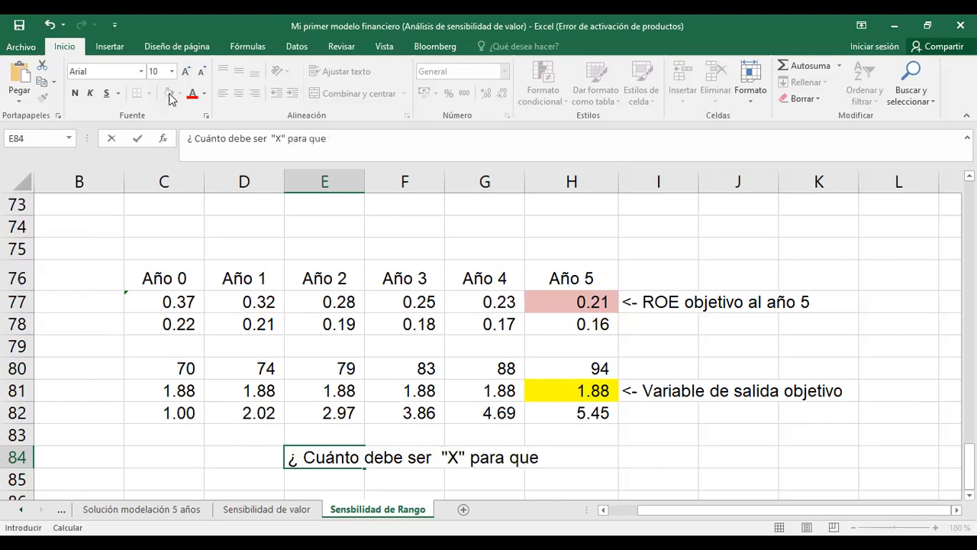
text("Y=2.50)
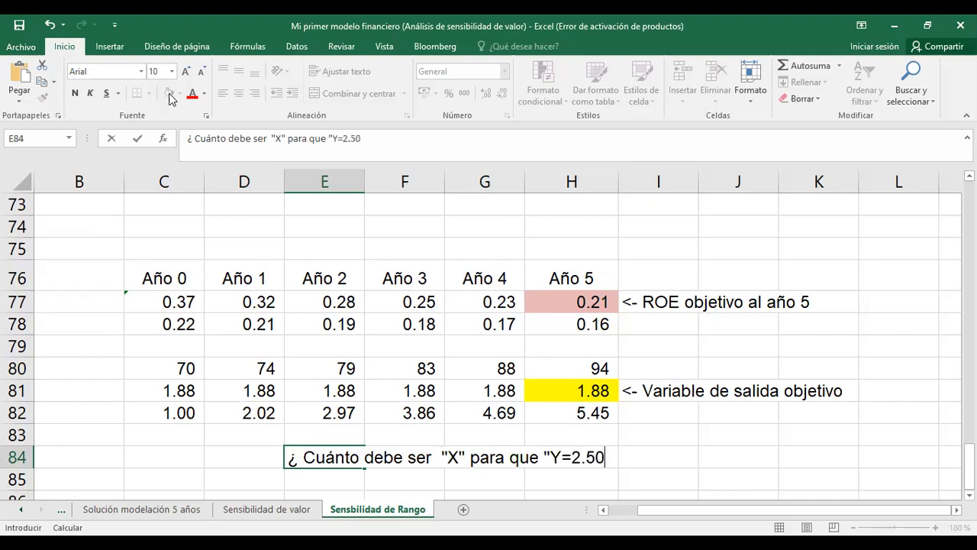
text(")
key(Return)
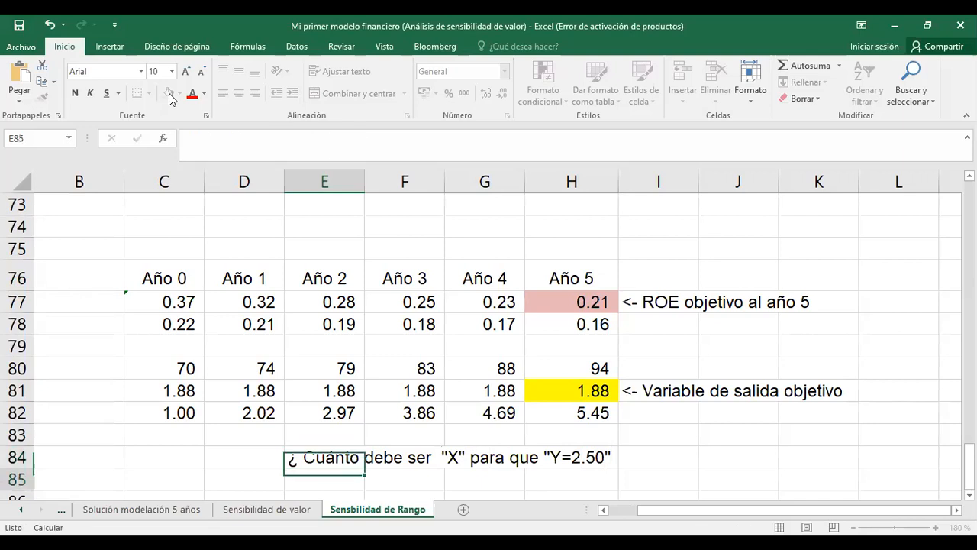
Step: Enter Y in E86 and define it in F86 as "<- Liquidez 2 = Activo Corriente/Pasivo Corriente?"
key(Return)
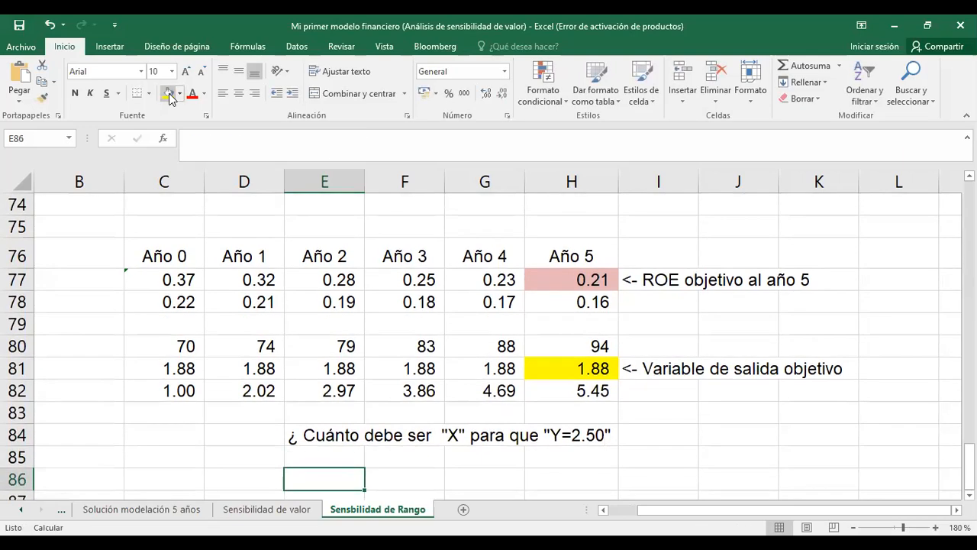
text(Y)
key(Tab)
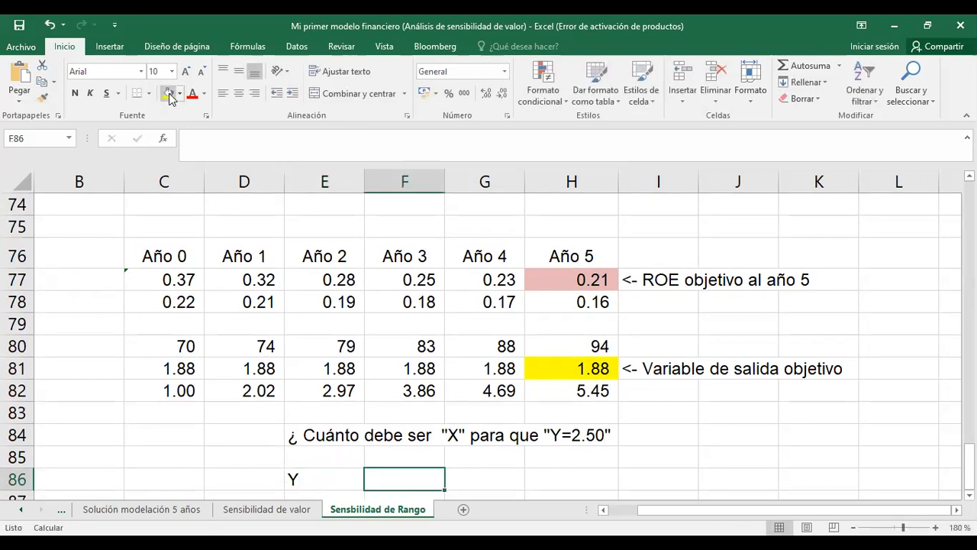
text(=)
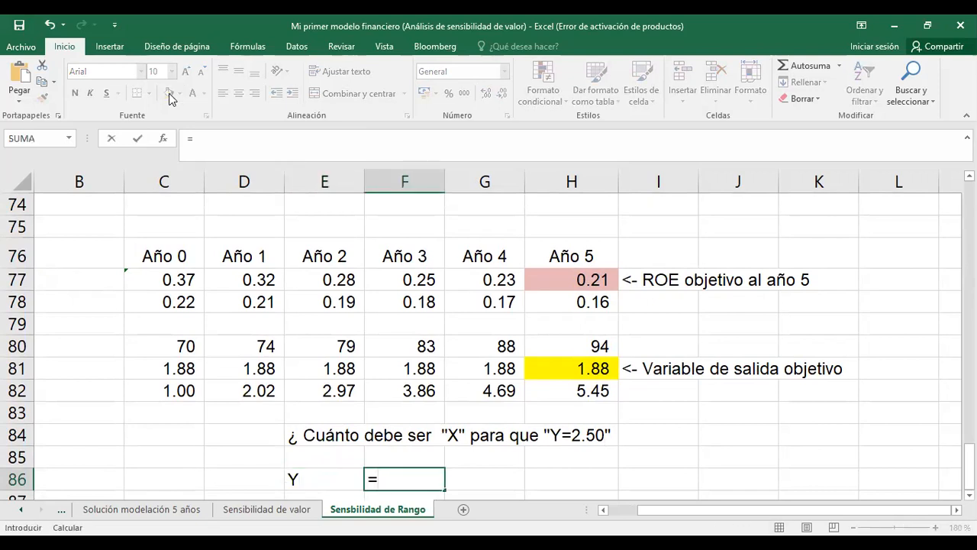
key(BackSpace)
text(<- Liquidez 2)
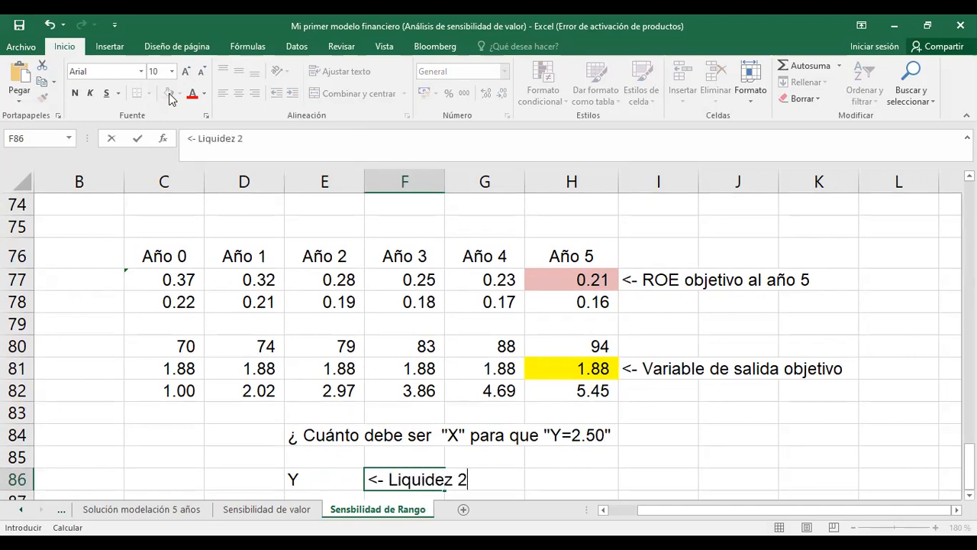
text( =  Activo Corriente/)
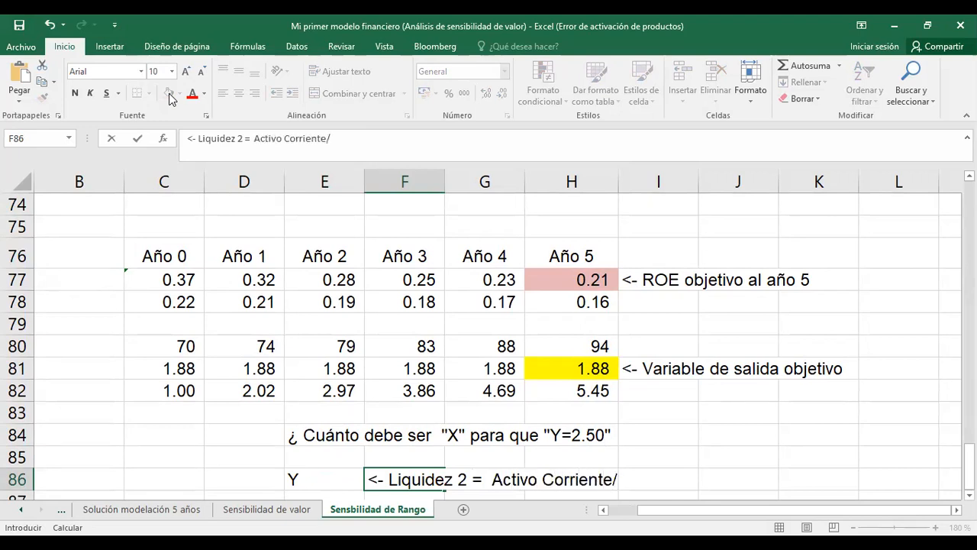
text(Pasivo )
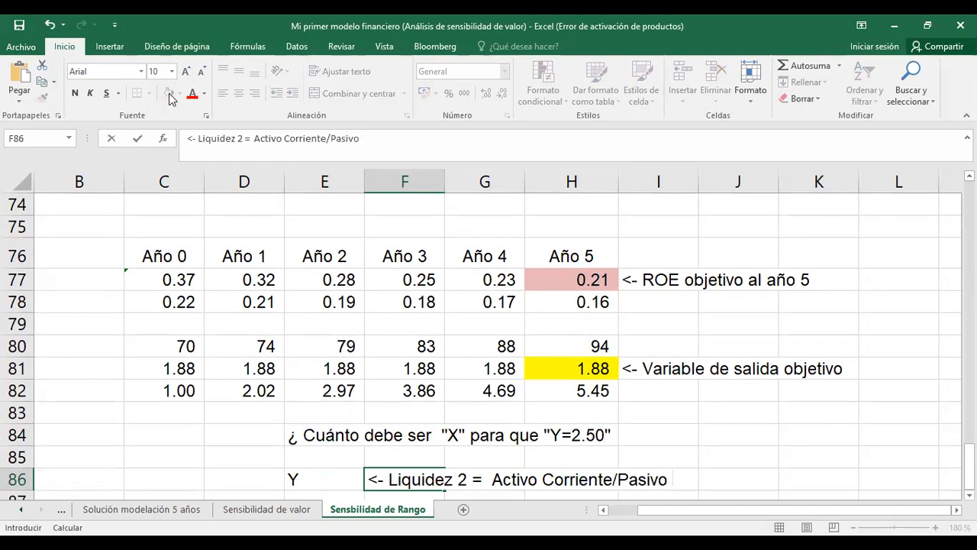
text(Corriente)
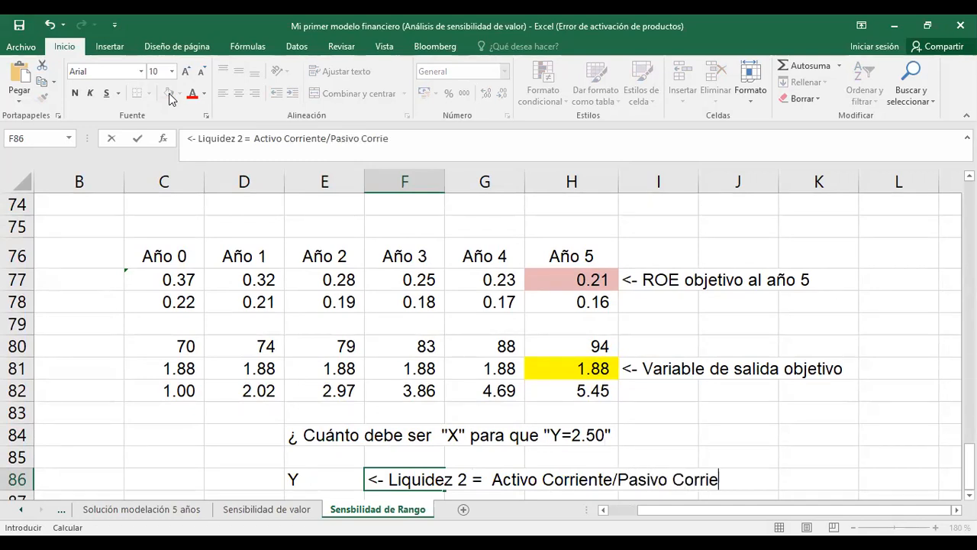
text(?)
key(Return)
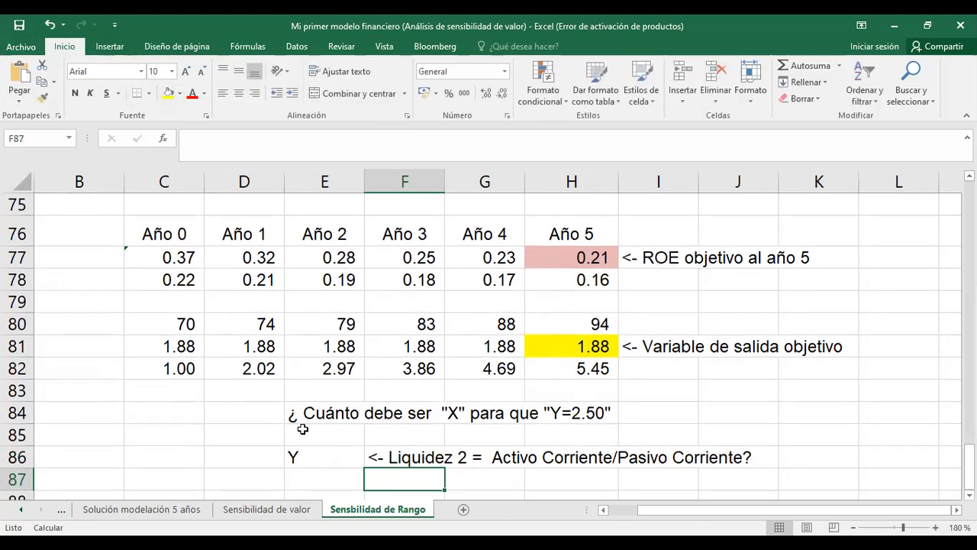
Step: Add a closing question mark to the question in E84 and format it bold at 14 points
click(295, 414)
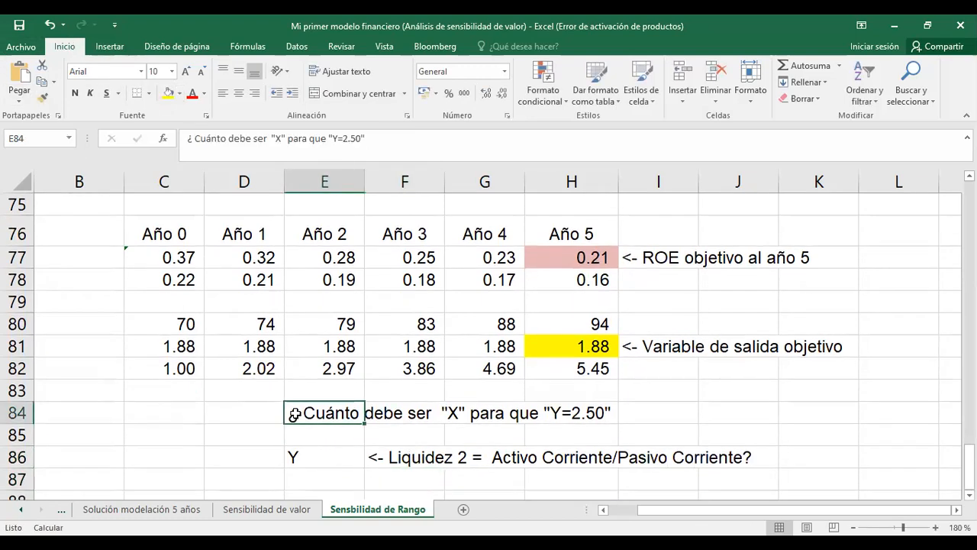
click(427, 135)
text(?)
key(Return)
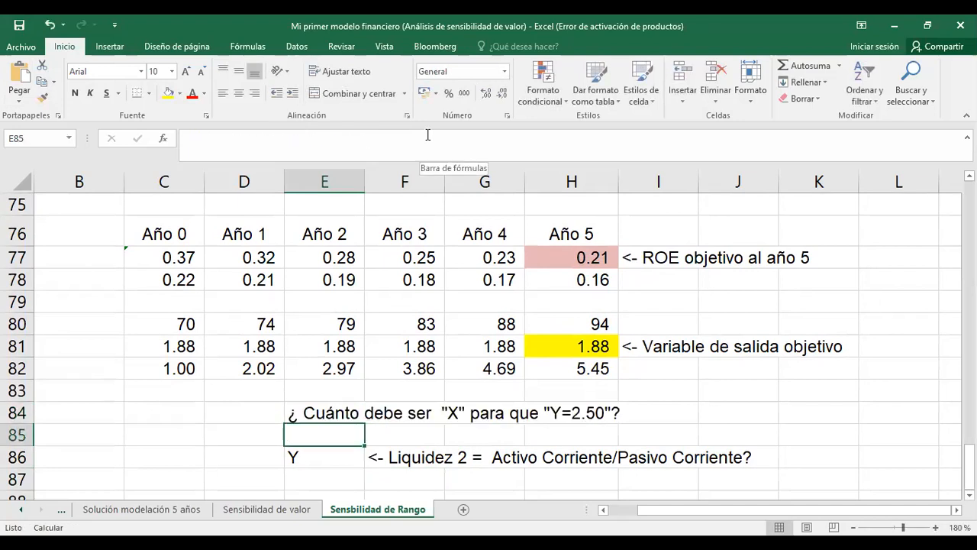
key(Up)
click(75, 93)
click(164, 75)
text(14)
key(Return)
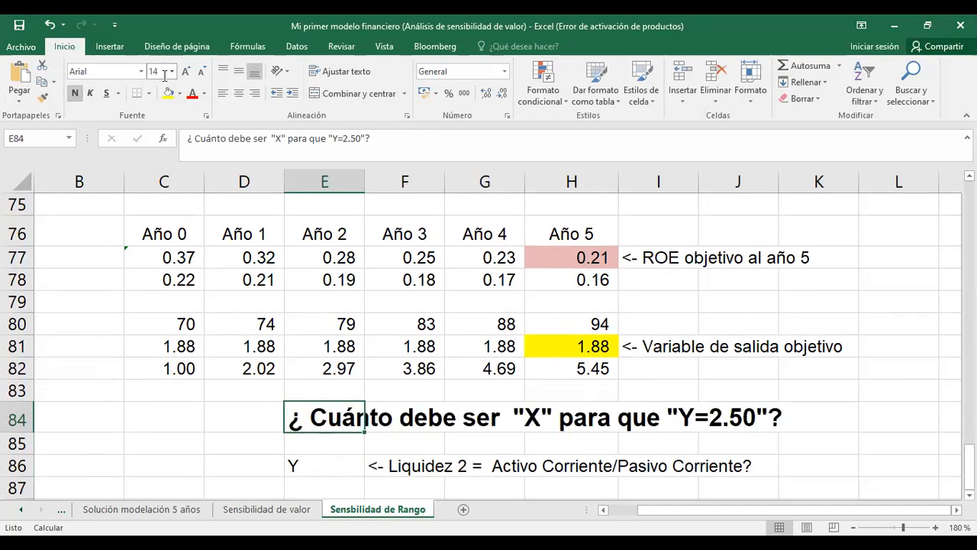
Step: Right-align the Y label in E86
key(Down)
key(Down)
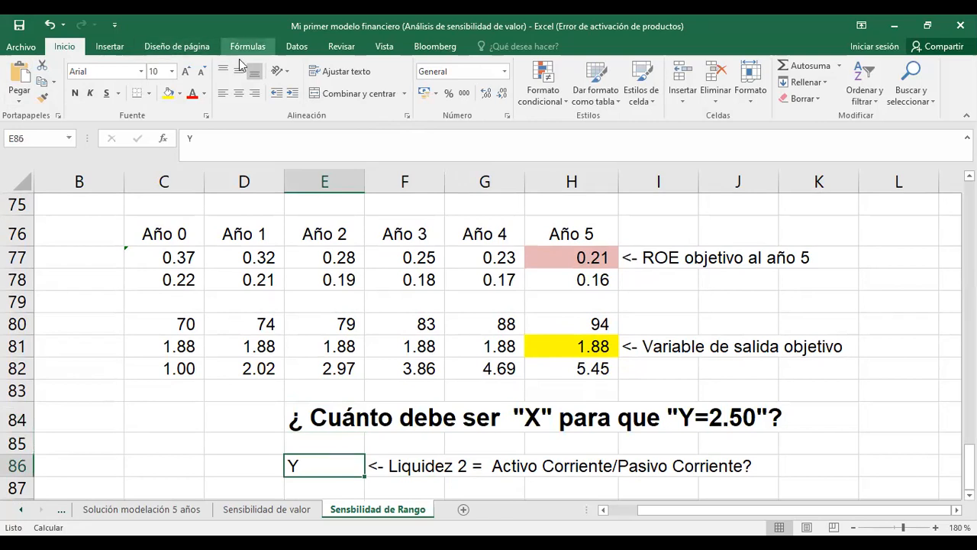
click(254, 93)
key(Down)
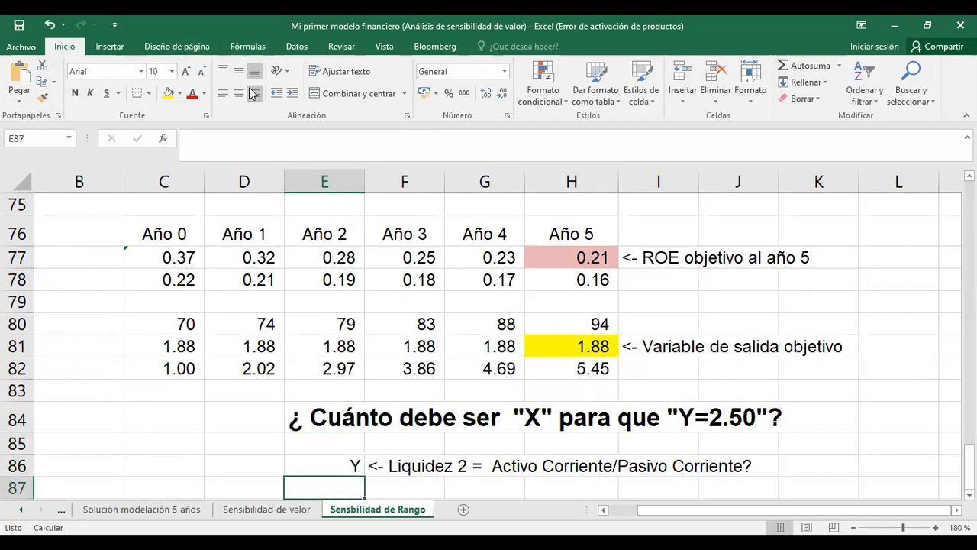
Step: Add a right-aligned X label in E87 and start its definition in F87 with "<-"
text(X)
click(256, 94)
key(Right)
text(<-)
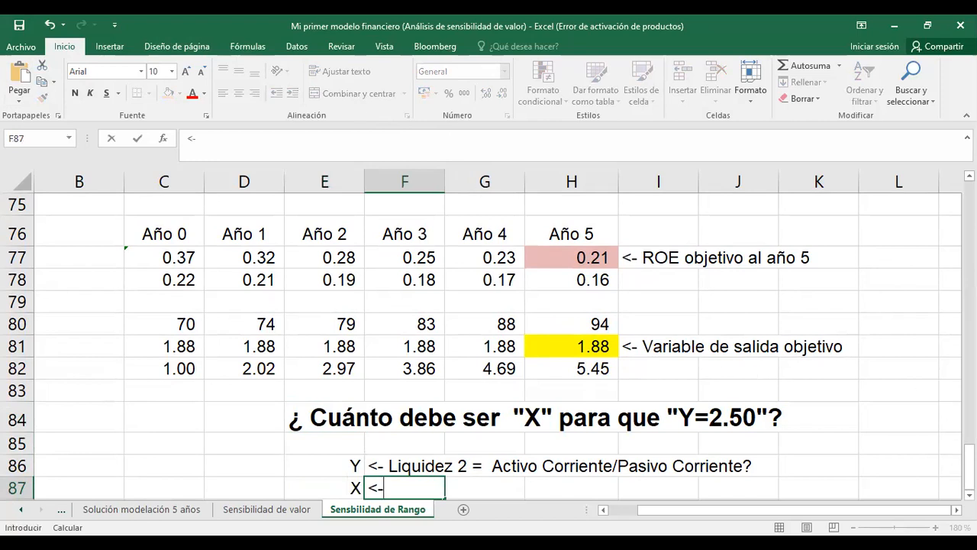
Step: Examine the Activo Corriente / Ventas and Pasivo corriente/ Ventas parameters among the Variables de entrada
drag(969, 467, 969, 217)
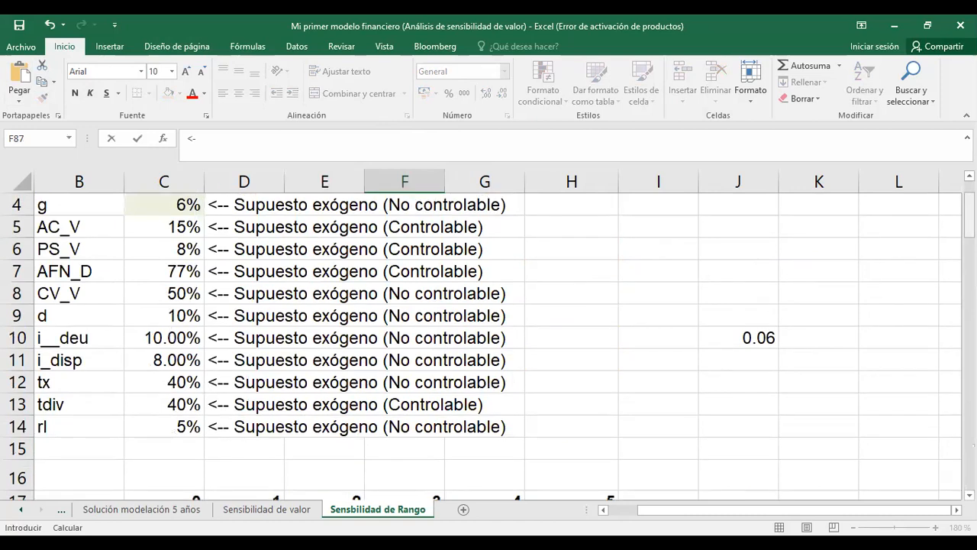
scroll(867, 224, up, 1)
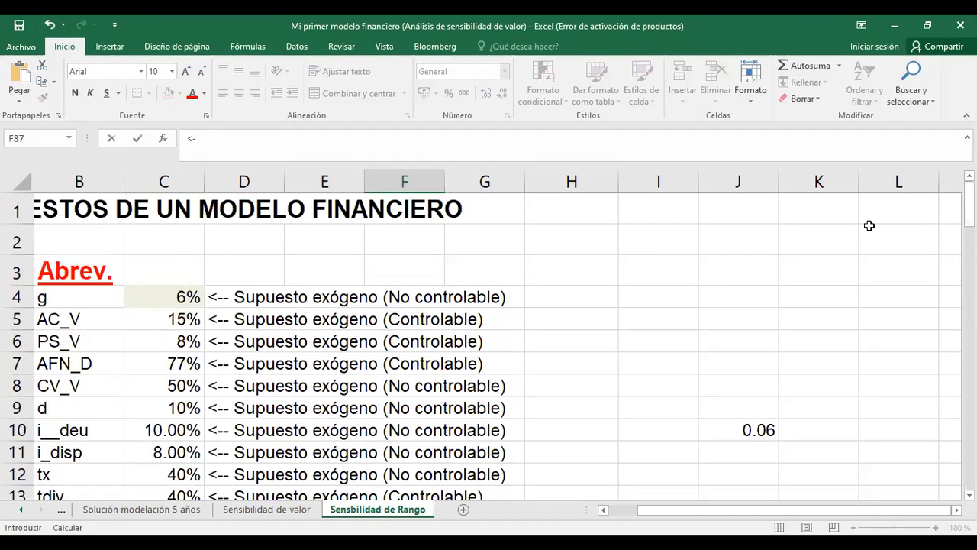
click(548, 364)
key(Left)
key(Left)
key(Left)
key(Left)
key(Left)
key(Left)
key(Left)
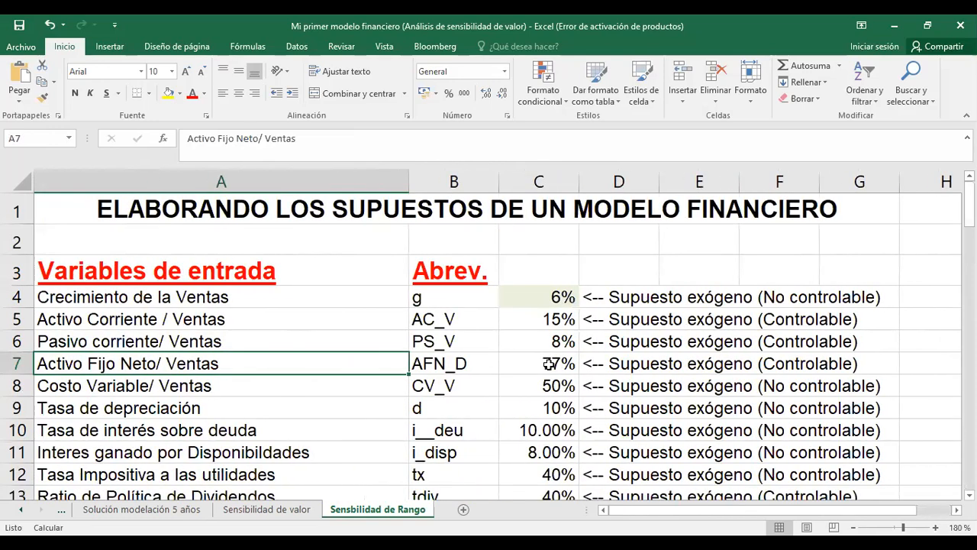
key(Up)
key(Up)
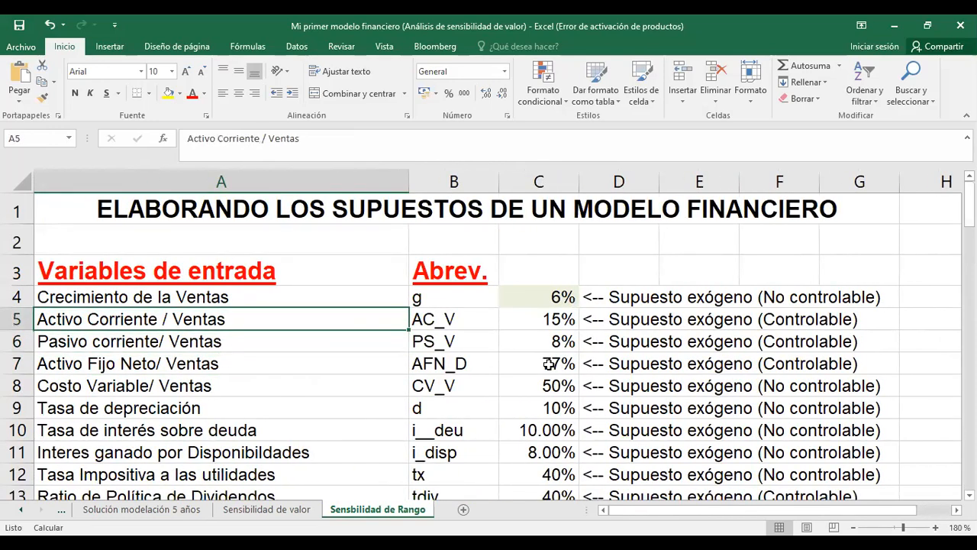
key(Right)
key(Left)
key(Down)
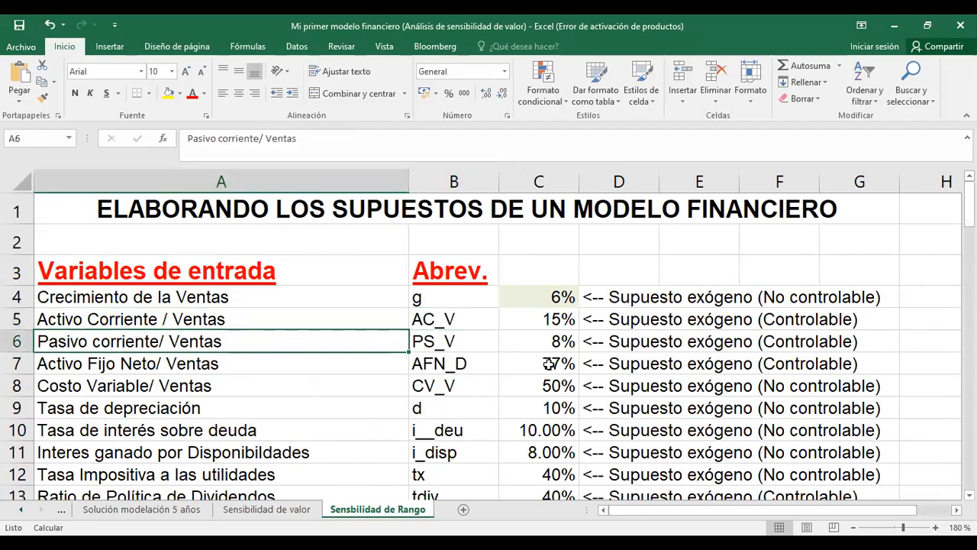
Step: Complete the X definition in F87 so it reads "<- AC_V = Activo Corriente/Ventas"
key(ctrl+Down)
key(Up)
key(ctrl+Home)
key(Down)
key(Down)
key(Down)
key(Down)
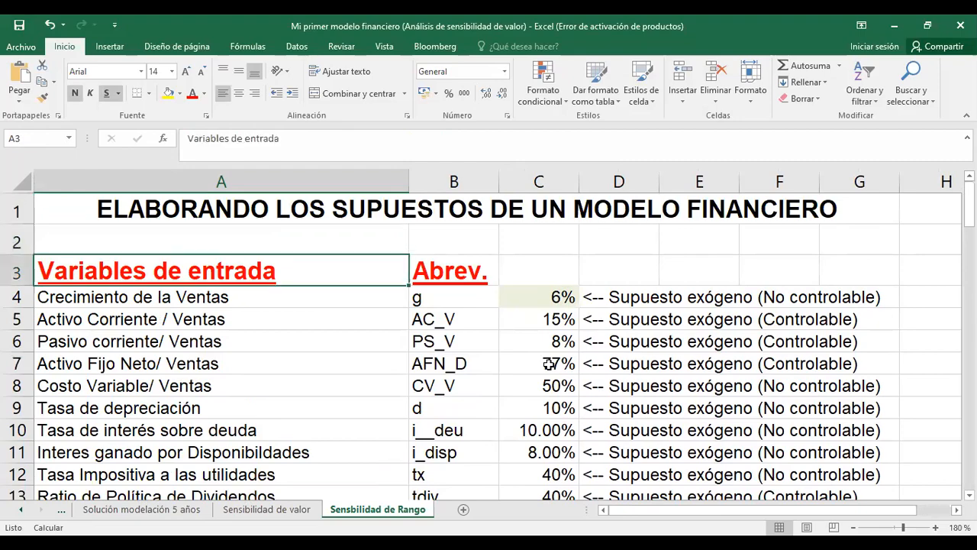
key(Right)
key(Down)
key(Down)
key(Down)
key(Down)
key(Down)
key(Down)
key(Down)
key(Down)
key(Down)
key(Down)
key(Down)
key(Down)
key(Down)
key(Down)
key(Down)
key(Down)
key(Down)
key(Down)
key(Down)
key(Down)
key(Down)
key(Down)
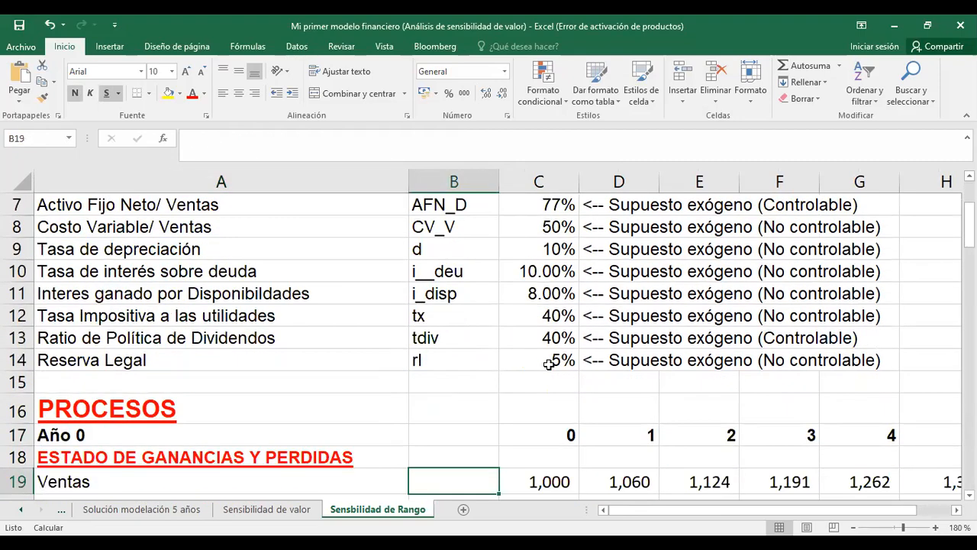
key(Down)
key(Down)
key(Down)
key(Down)
key(Down)
key(Down)
key(Down)
key(Down)
key(Down)
key(Down)
key(Down)
key(Down)
key(Down)
key(Down)
key(Down)
key(Down)
key(Down)
key(Down)
key(Down)
key(Down)
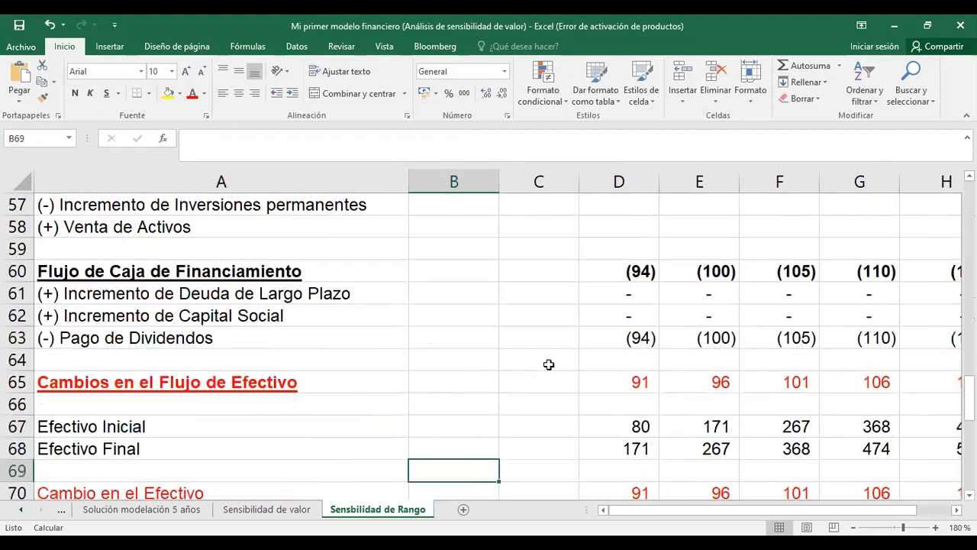
key(Down)
key(Down)
key(Down)
key(Down)
key(Down)
key(Down)
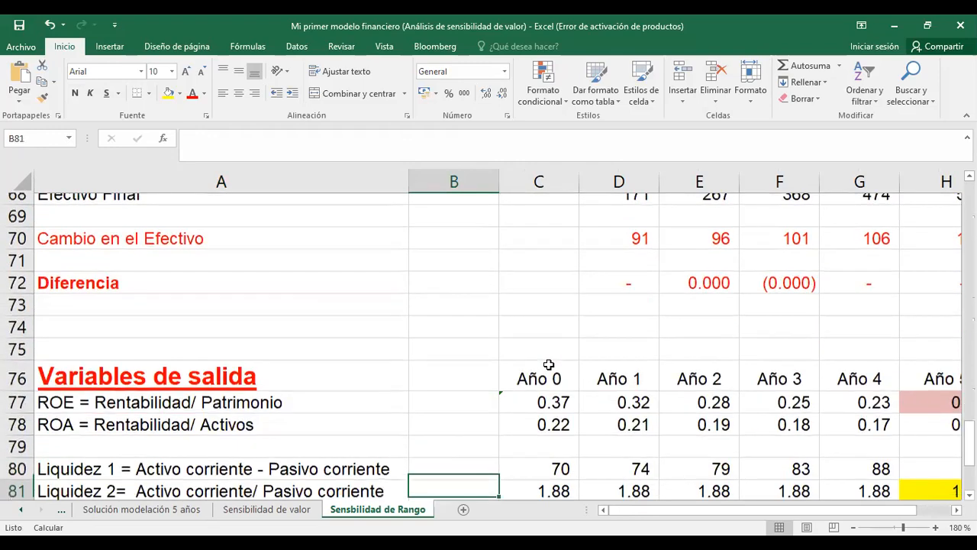
key(Right)
key(Right)
key(Right)
key(Right)
key(Right)
key(Right)
key(Right)
key(Right)
key(Down)
key(Down)
key(Down)
key(Down)
key(Down)
key(Down)
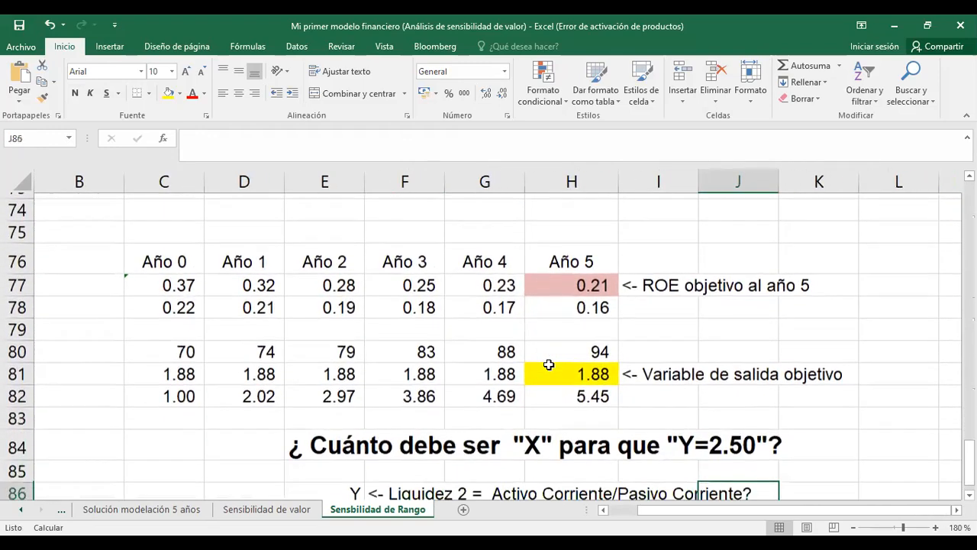
key(Up)
key(Up)
key(Left)
key(Left)
key(Left)
key(Left)
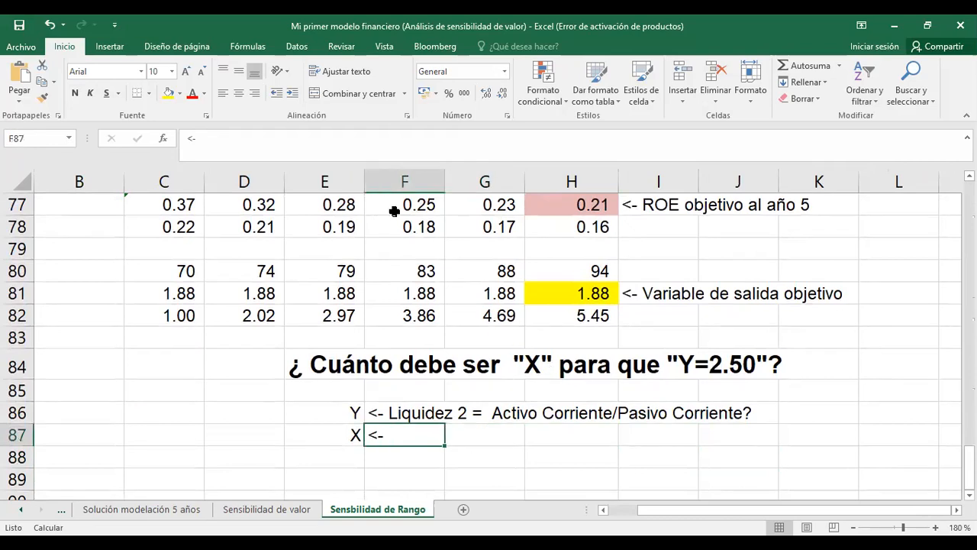
click(383, 156)
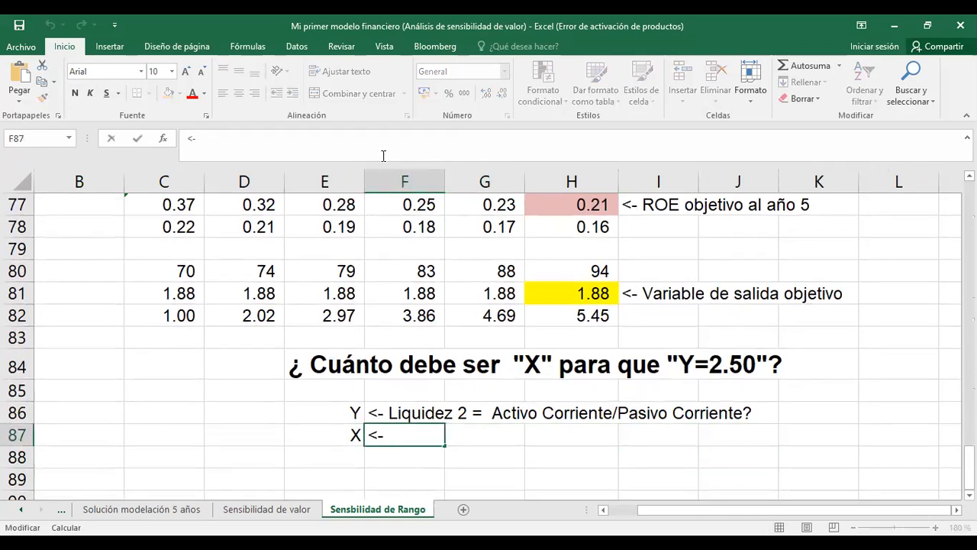
text(C_VE)
key(BackSpace)
text(= Activo)
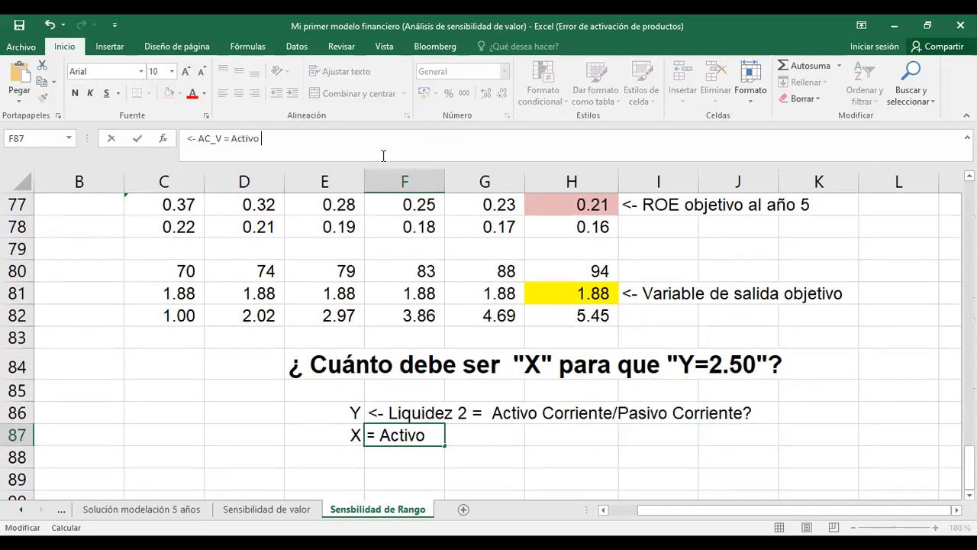
text( Corriente)
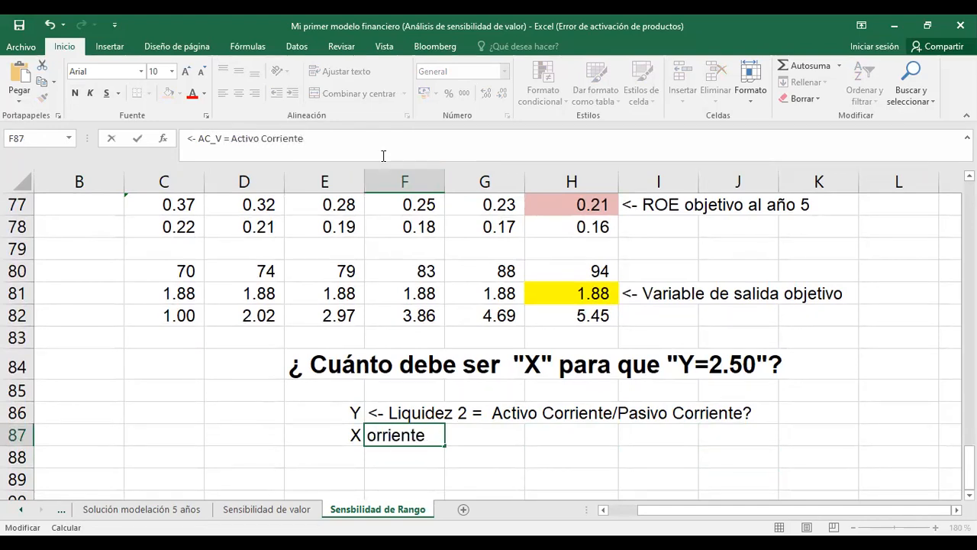
text(/Venteas)
key(Return)
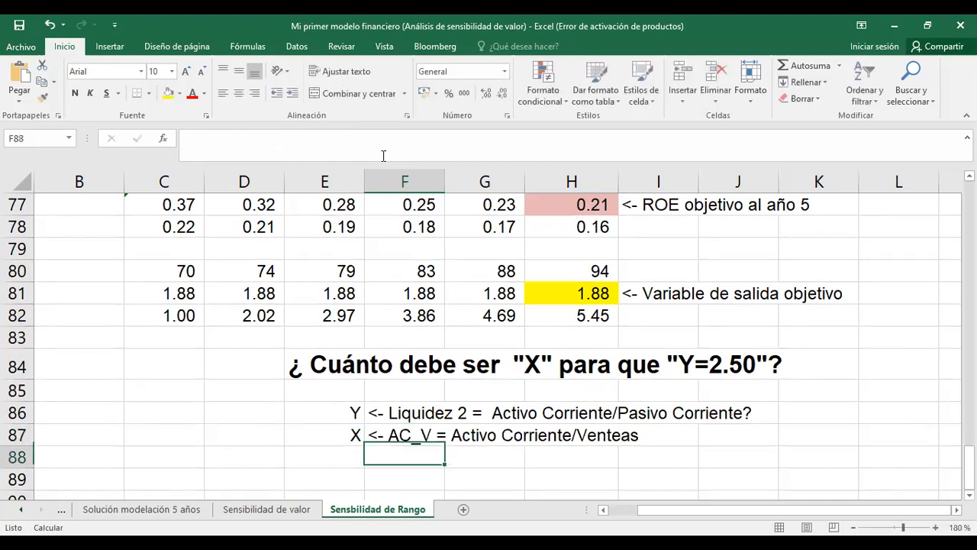
key(Up)
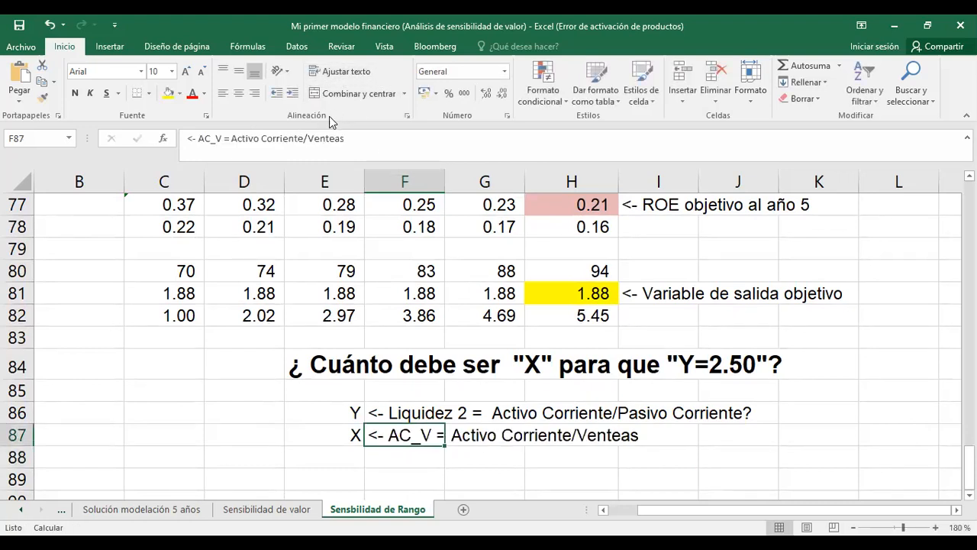
click(335, 138)
key(BackSpace)
text(a)
key(BackSpace)
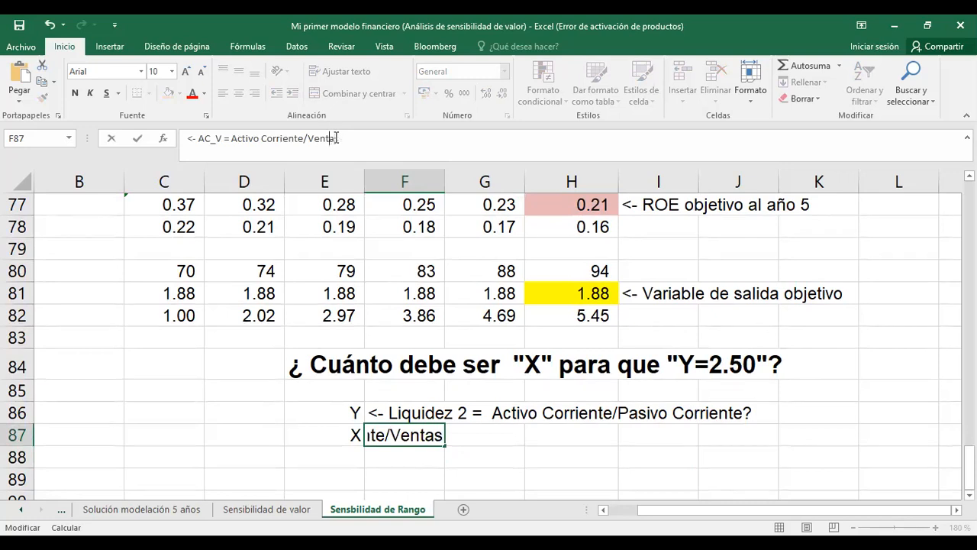
key(Return)
Step: Format the Y and X labels in E86:E87 bold at 14 points
key(Up)
key(Up)
key(Up)
key(Up)
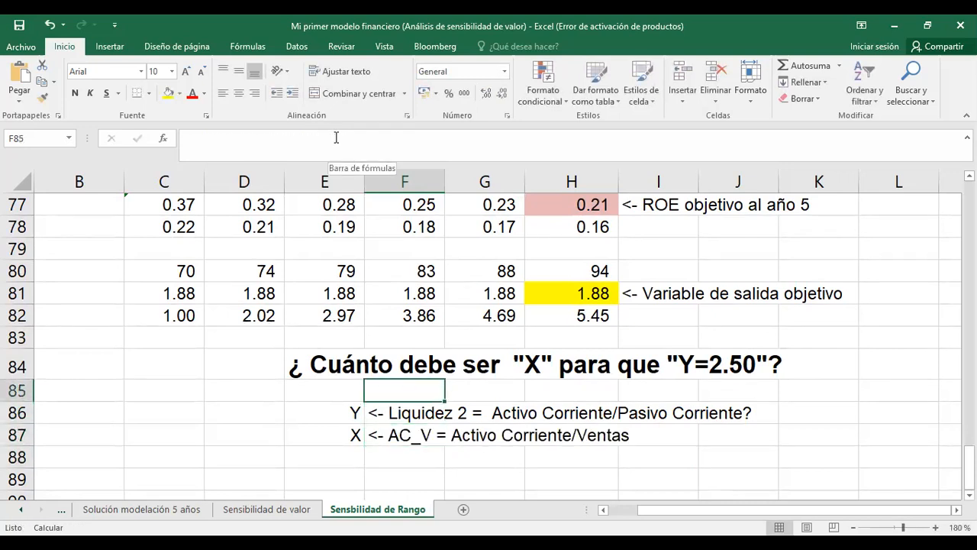
key(Down)
key(Down)
key(Left)
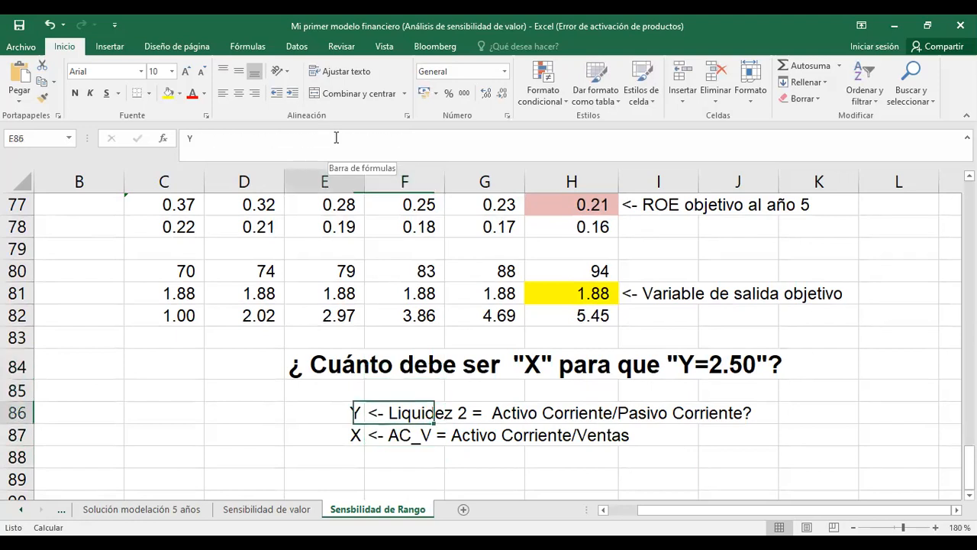
key(shift+Down)
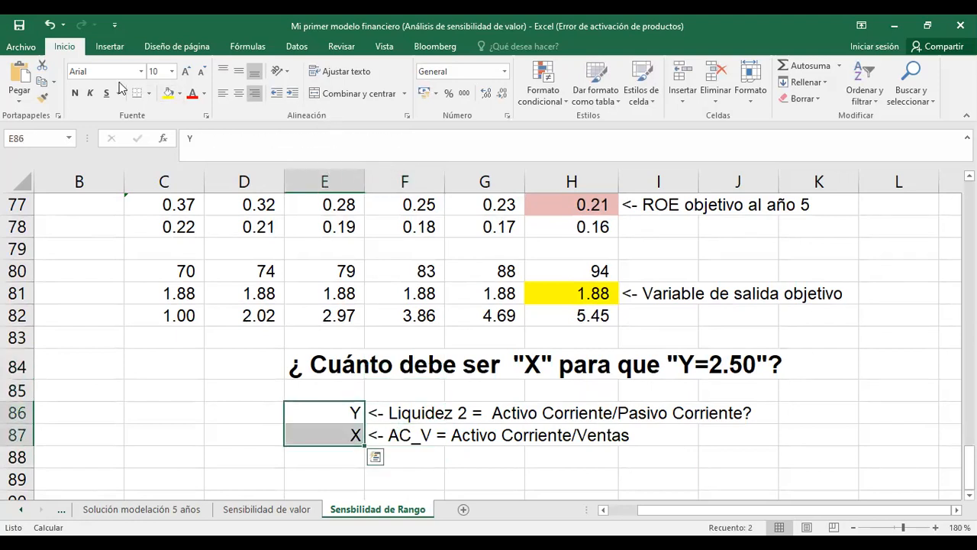
click(75, 95)
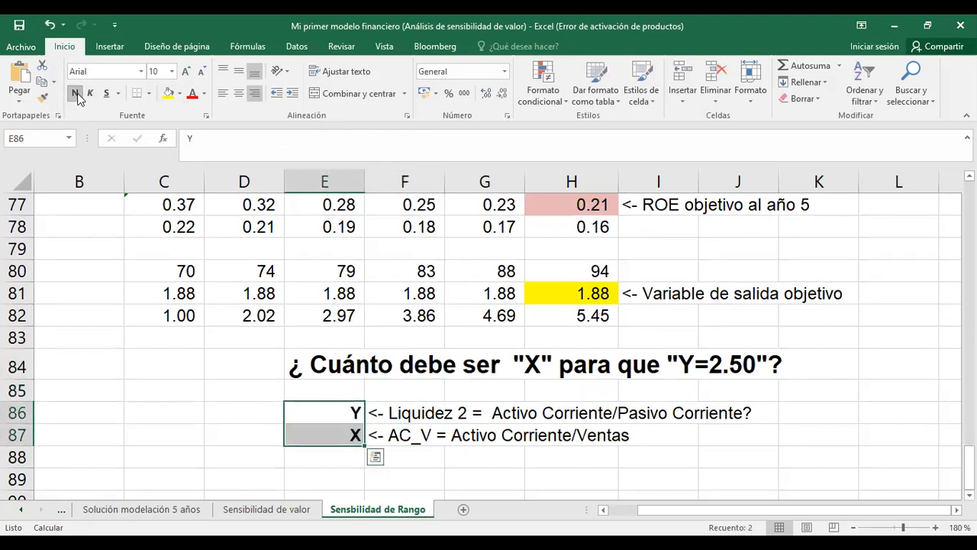
click(173, 71)
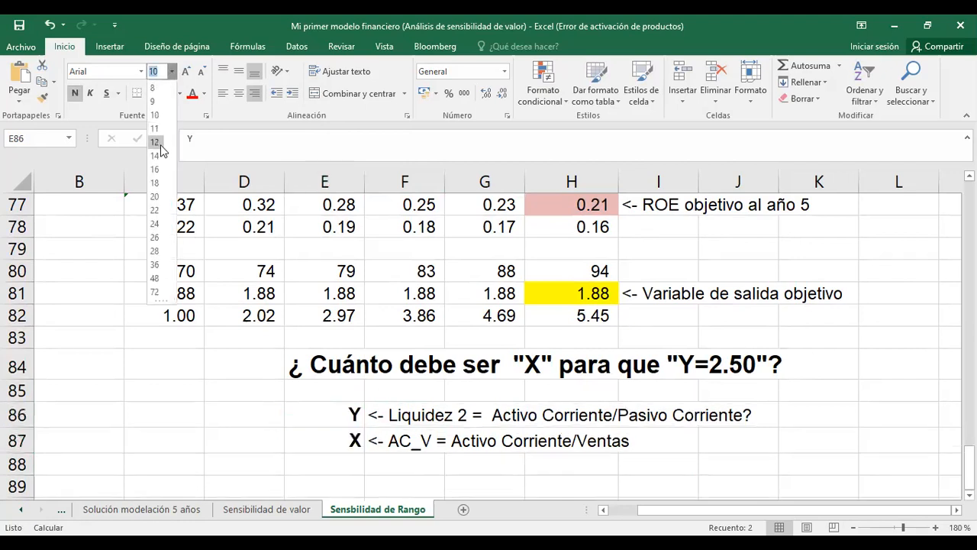
click(156, 156)
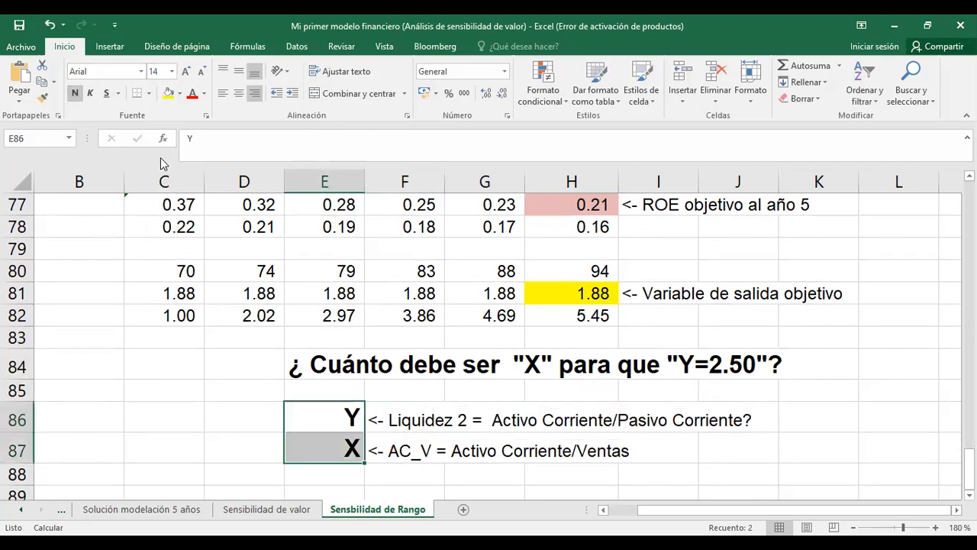
Step: Start a Goal Seek on the Año 5 Liquidez 2 ratio in H81 with a target value of 2.5
click(290, 321)
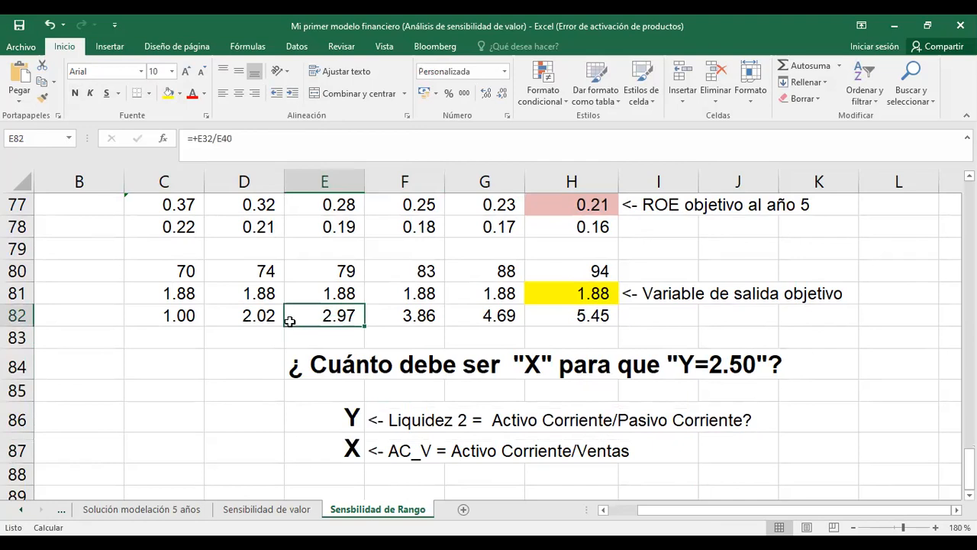
key(Up)
key(Up)
key(Up)
key(Up)
key(Up)
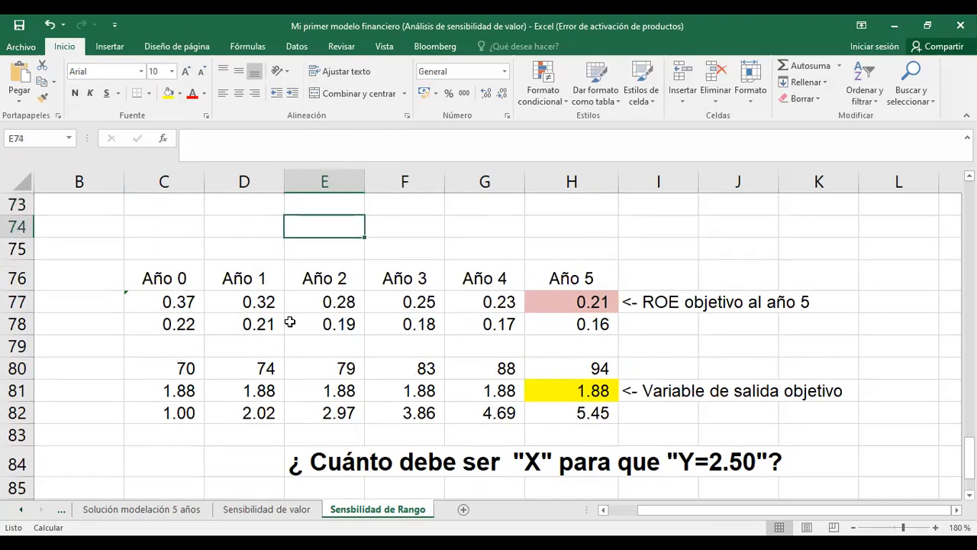
key(Down)
key(Down)
key(Down)
key(Down)
key(Down)
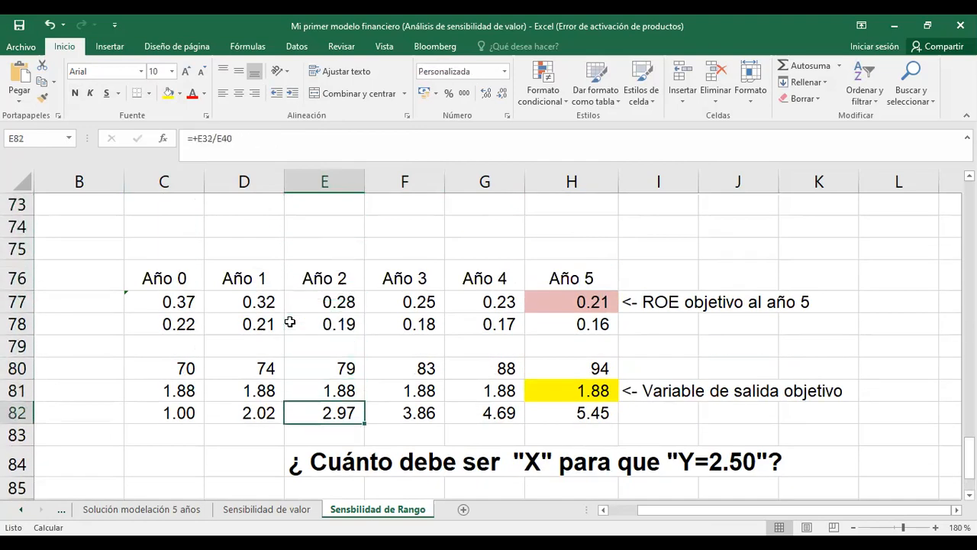
key(Right)
key(Right)
key(Right)
key(Up)
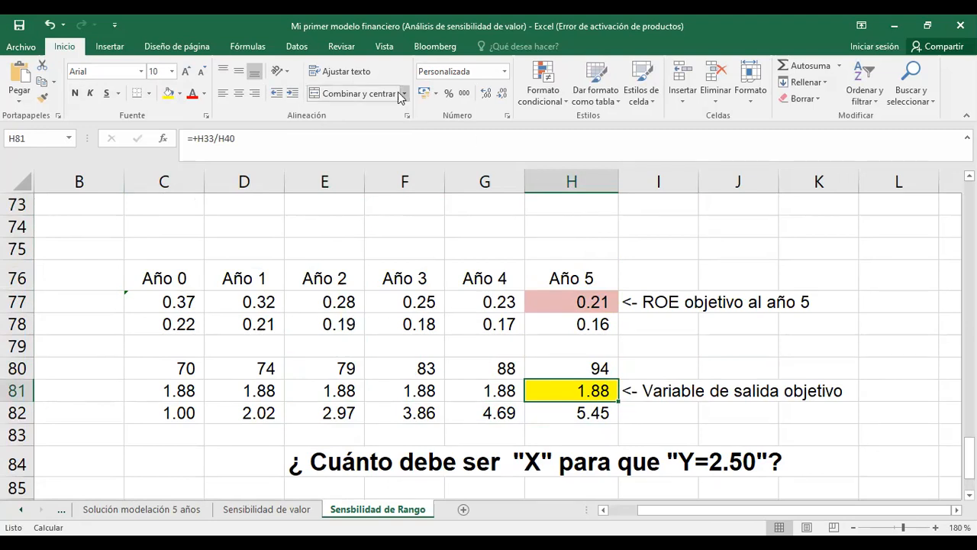
click(296, 46)
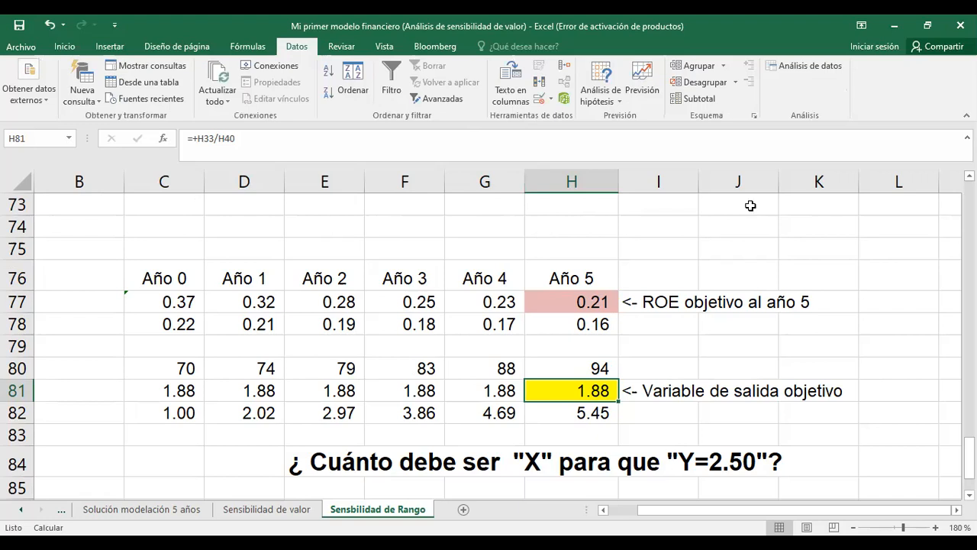
click(611, 100)
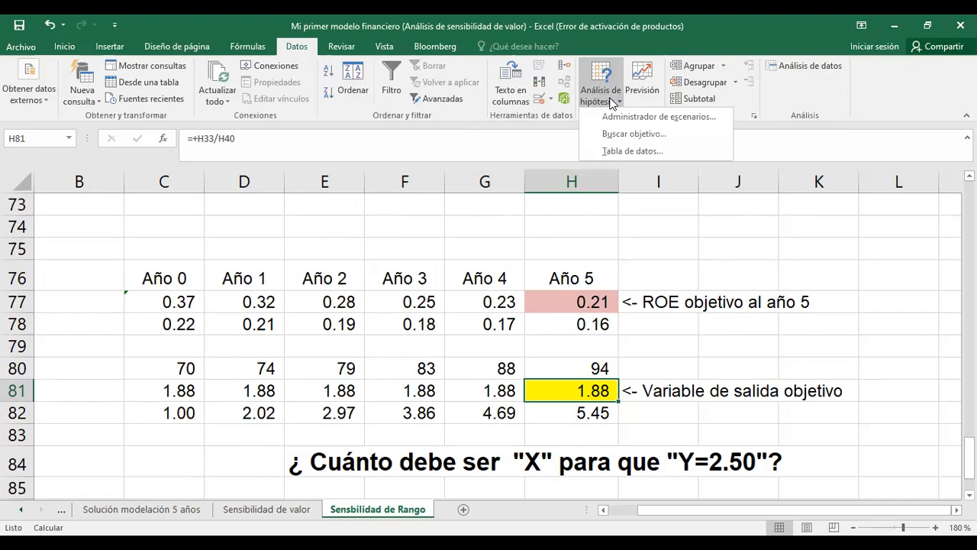
click(626, 135)
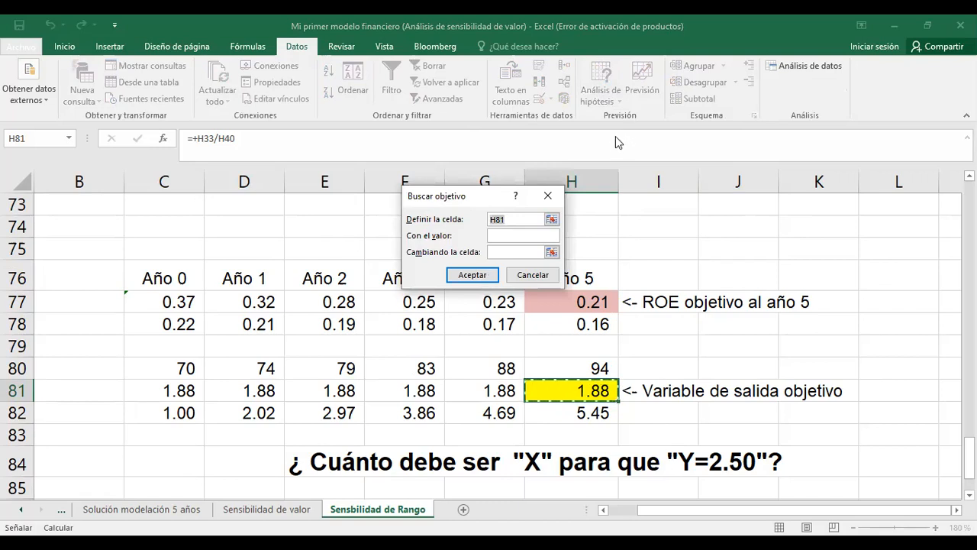
click(551, 220)
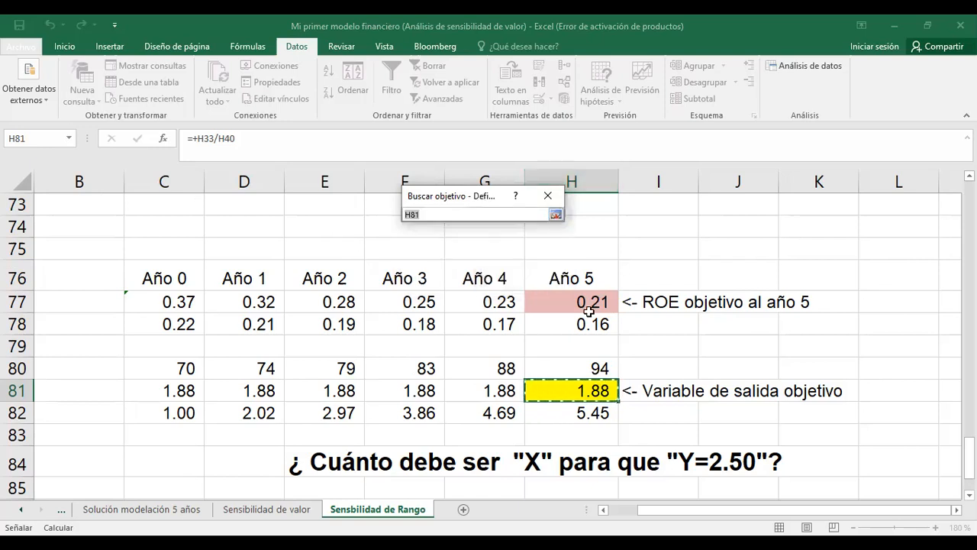
click(586, 394)
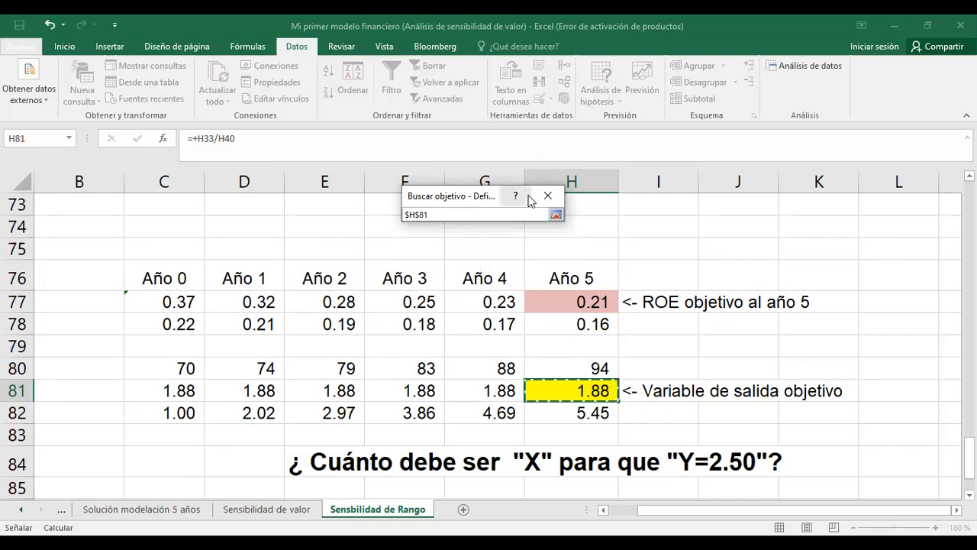
click(555, 216)
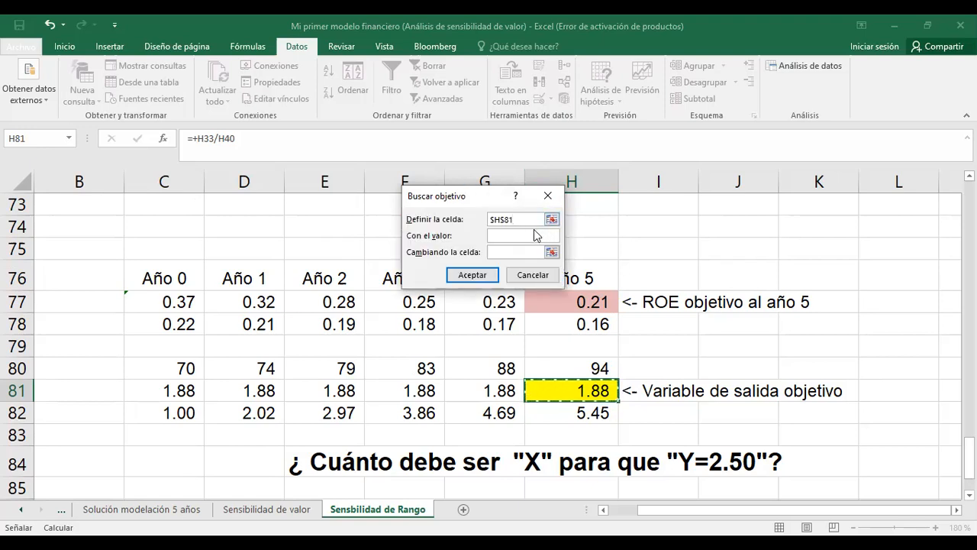
click(530, 235)
text(2.5)
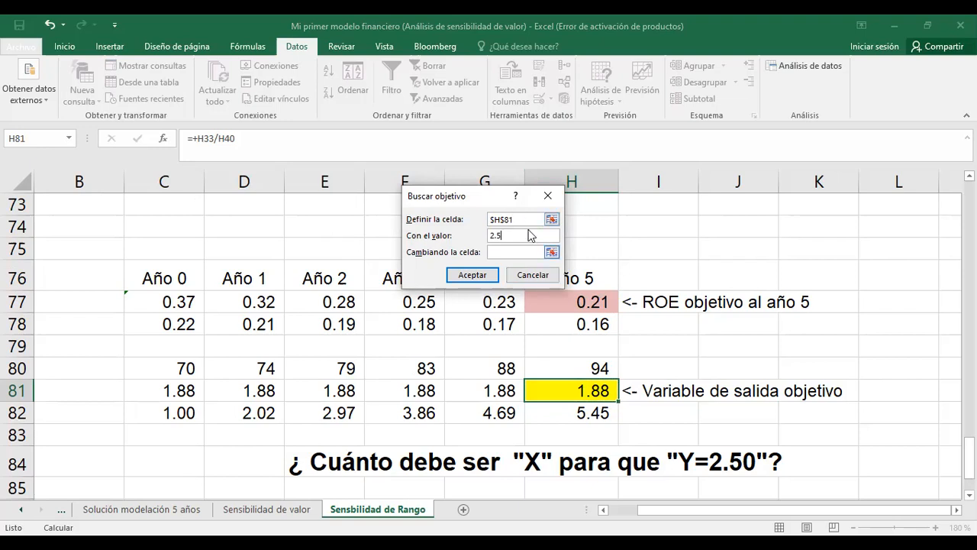
Step: Set the Activo Corriente / Ventas parameter in C5 as the cell that Goal Seek changes
click(551, 252)
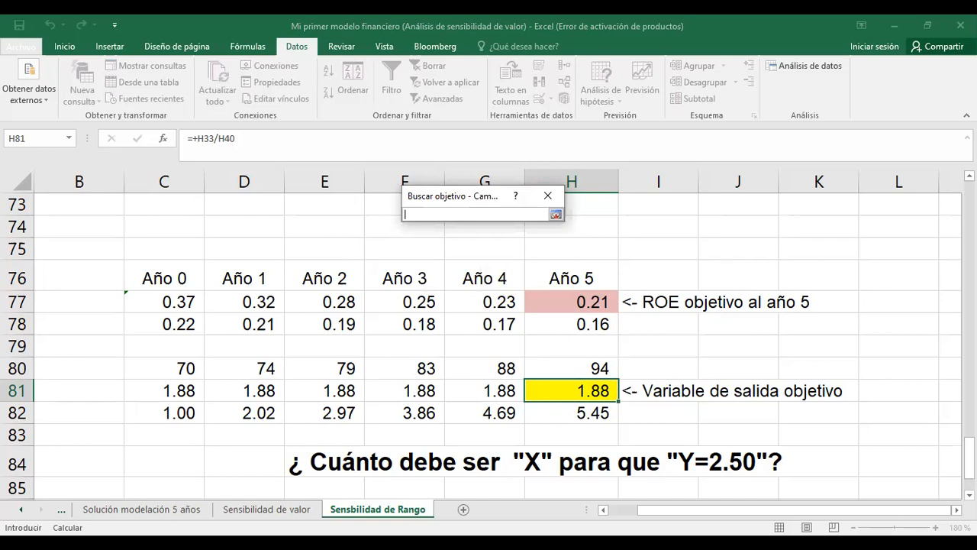
scroll(800, 463, up, 20)
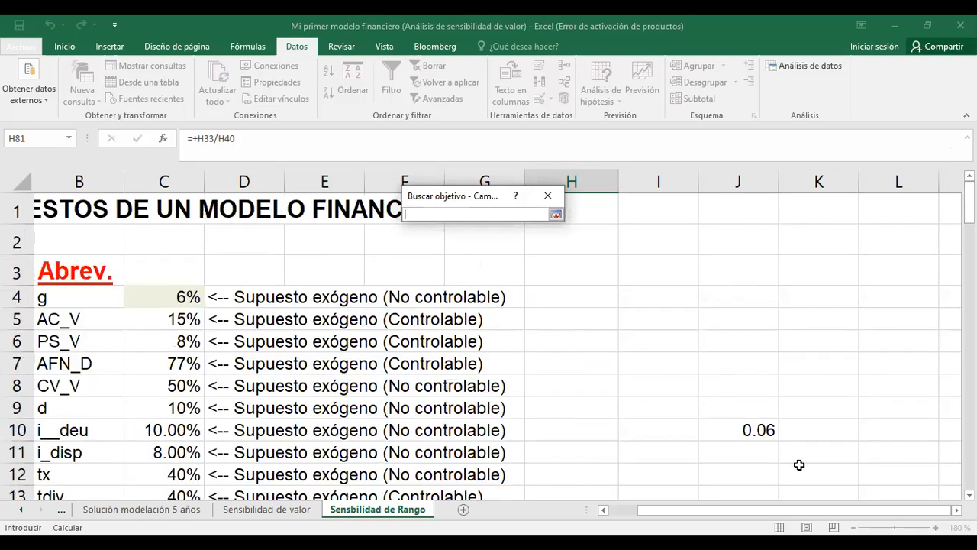
drag(795, 505, 759, 511)
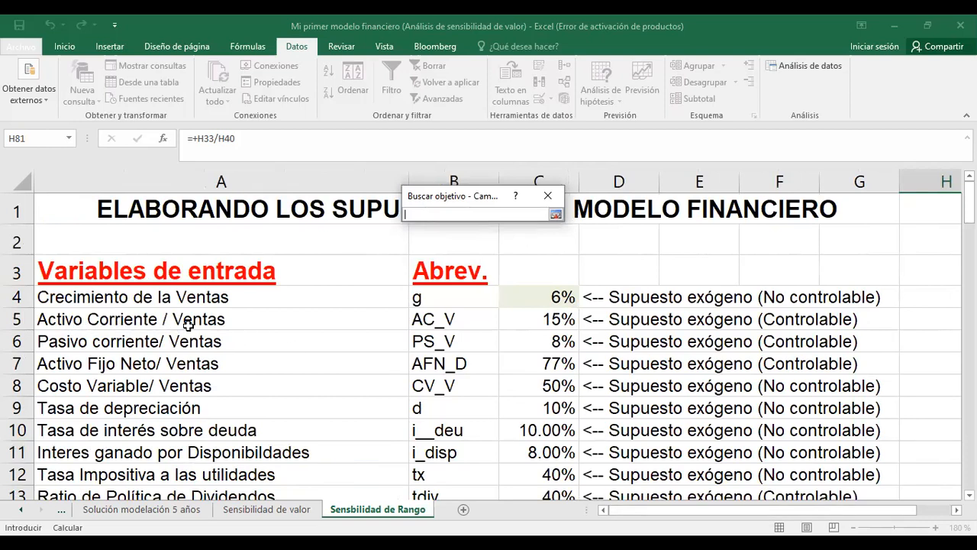
click(547, 331)
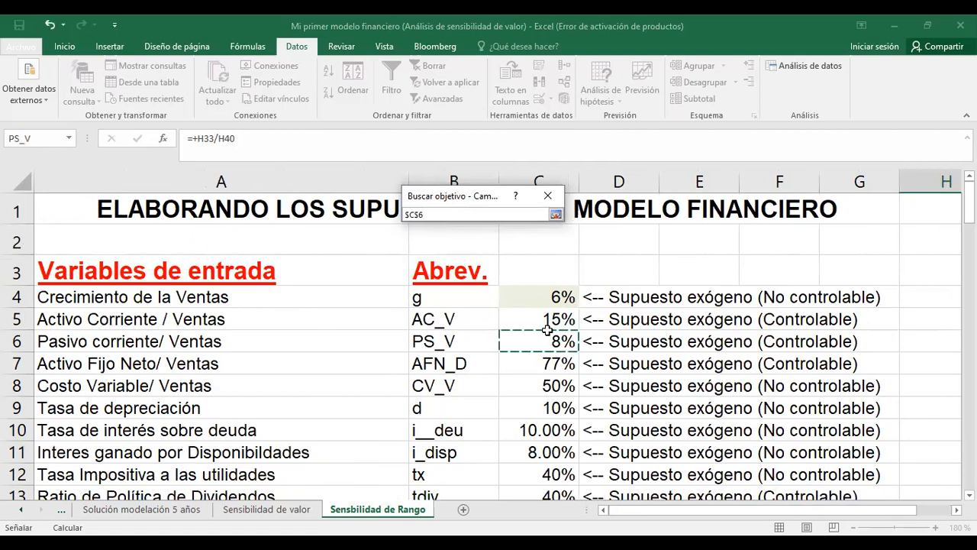
click(547, 321)
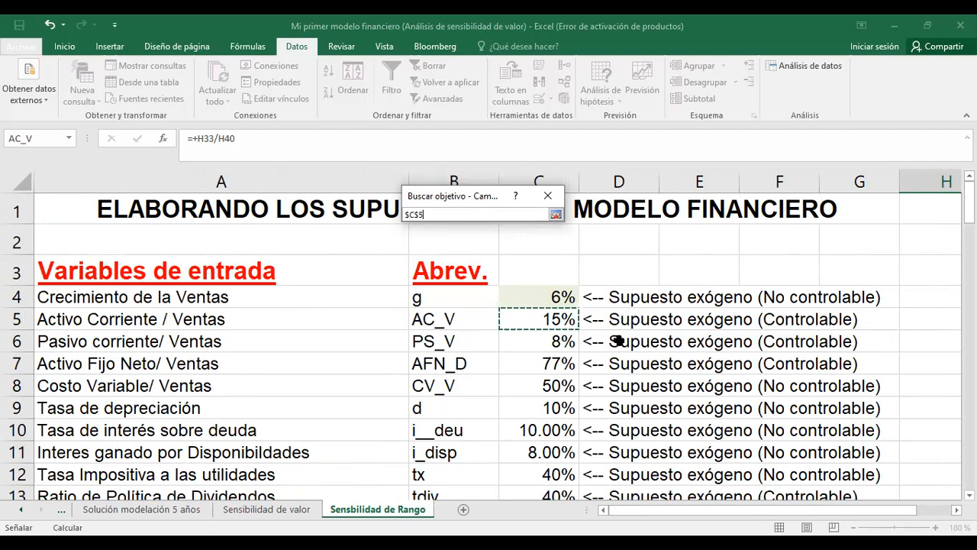
key(Return)
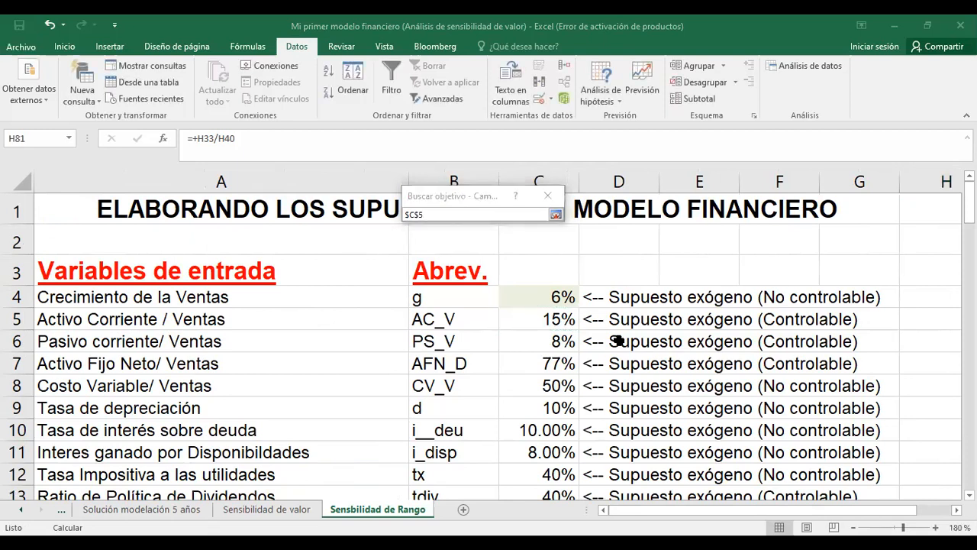
Step: Run Goal Seek on H81 with target 2.5 by changing C5, and keep the solution it finds
click(565, 318)
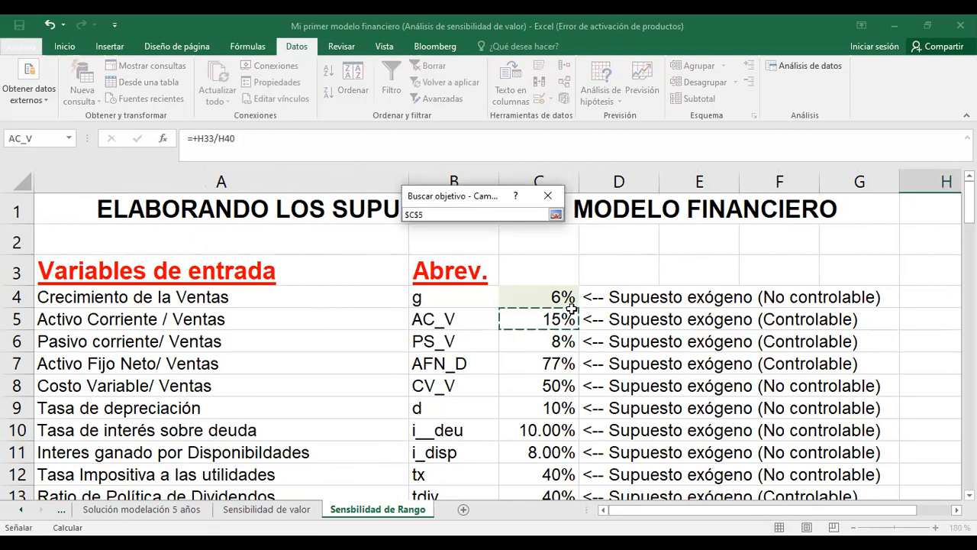
click(555, 214)
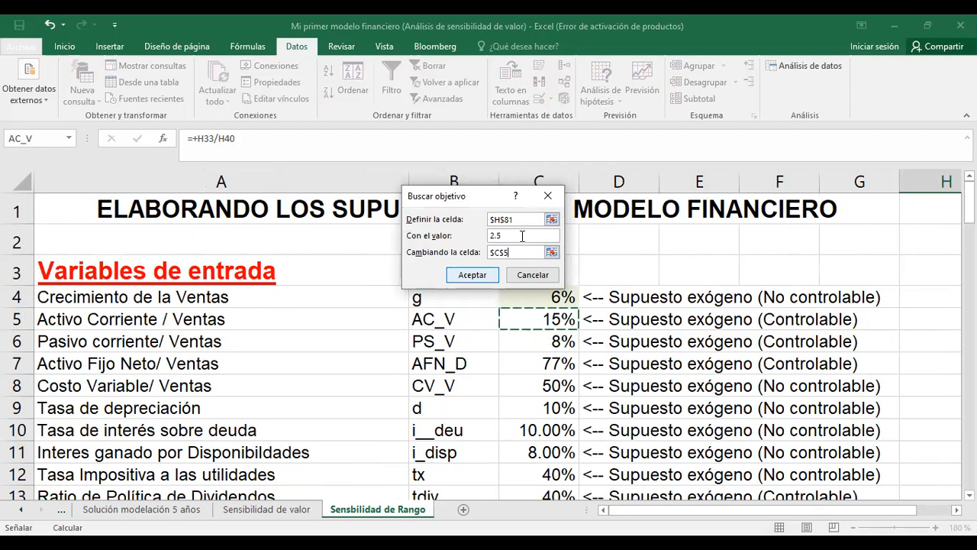
key(Return)
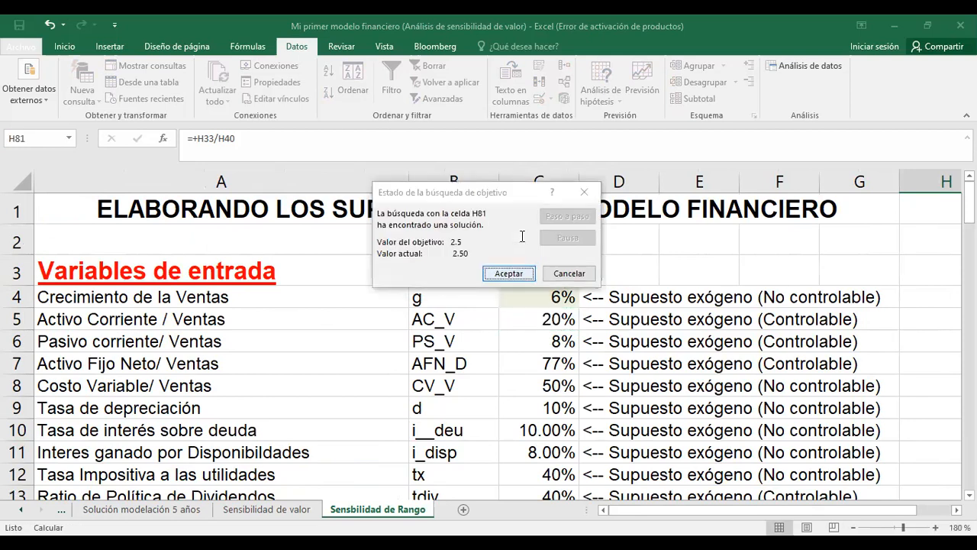
key(Return)
Step: Fill the Activo Corriente / Ventas parameter cell C5 with light orange
click(555, 319)
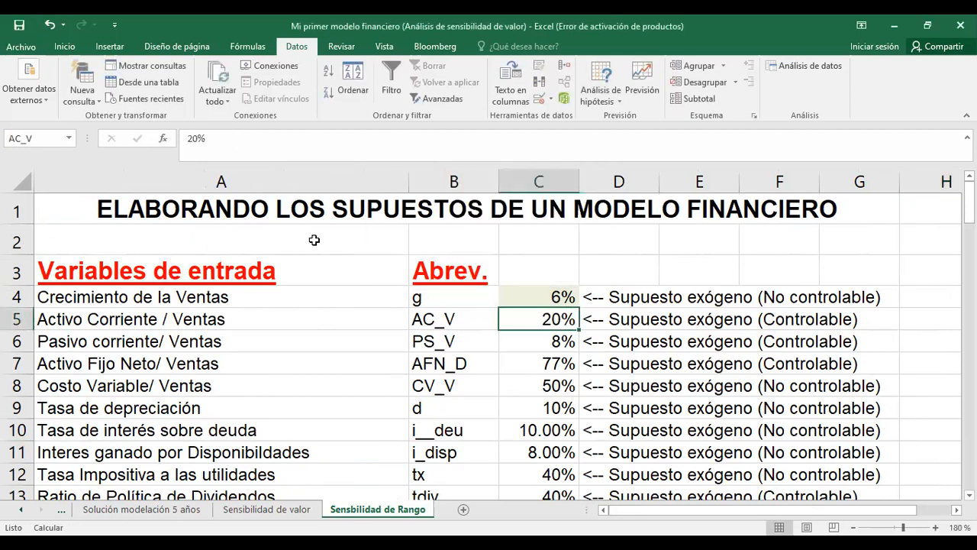
click(67, 51)
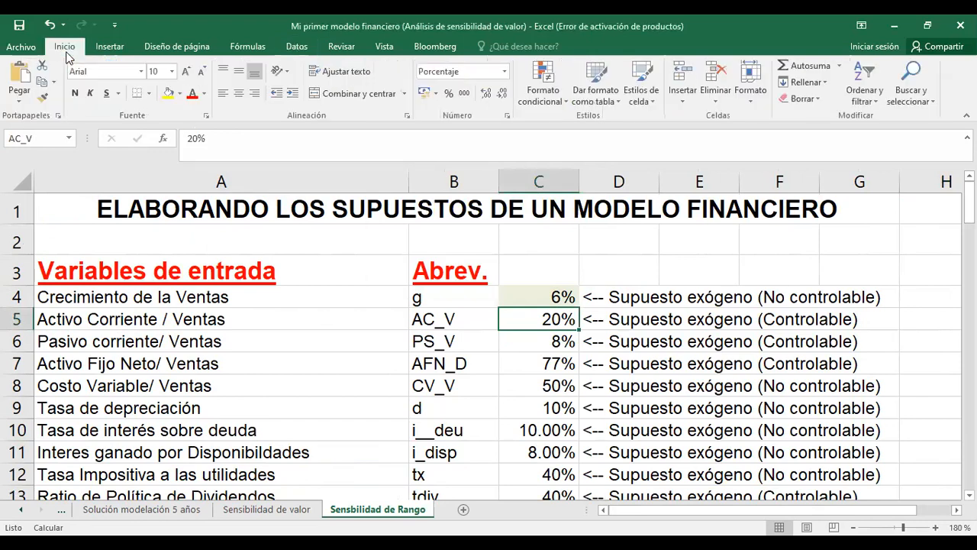
click(181, 94)
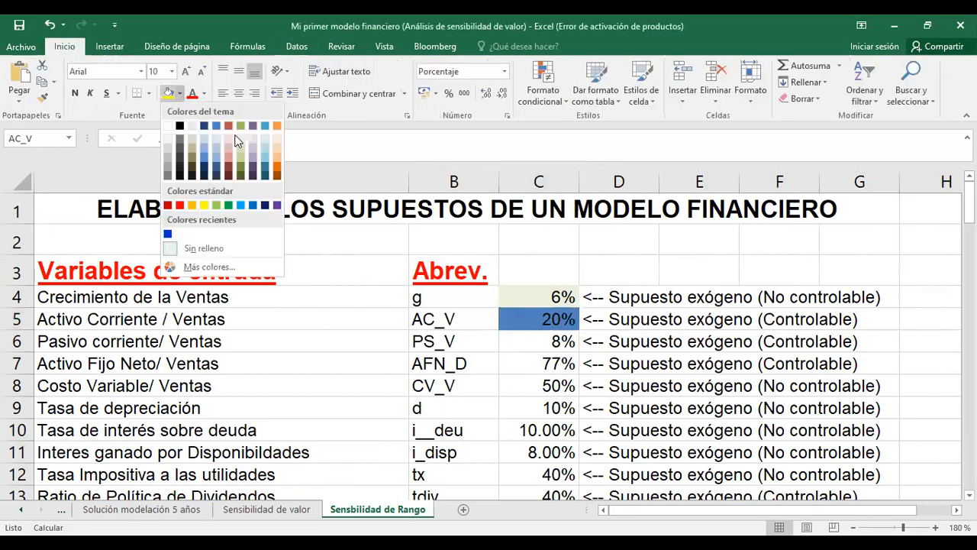
click(275, 158)
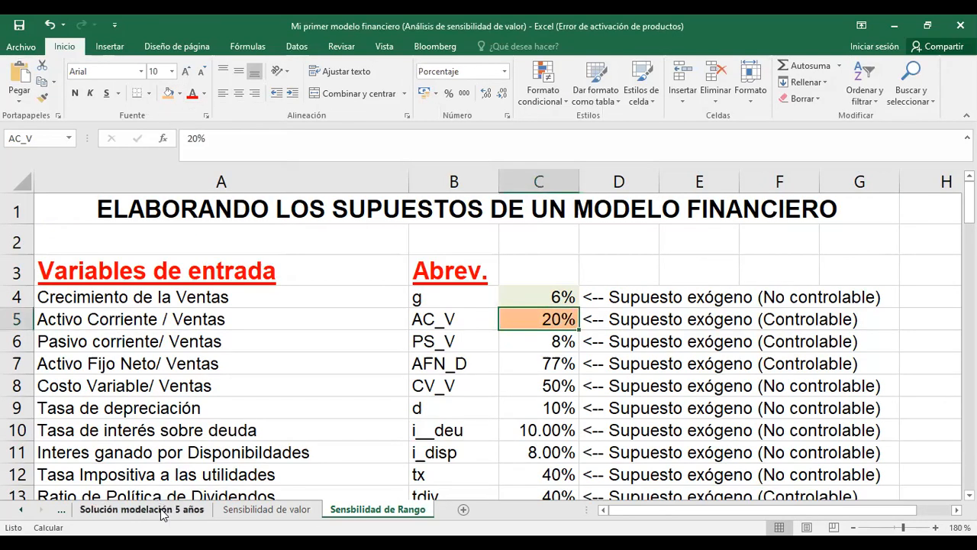
Step: Compare C5 across the Solución modelación 5 años and Sensbilidad de Rango sheets, and fill H81 yellow on Solución modelación 5 años
click(162, 509)
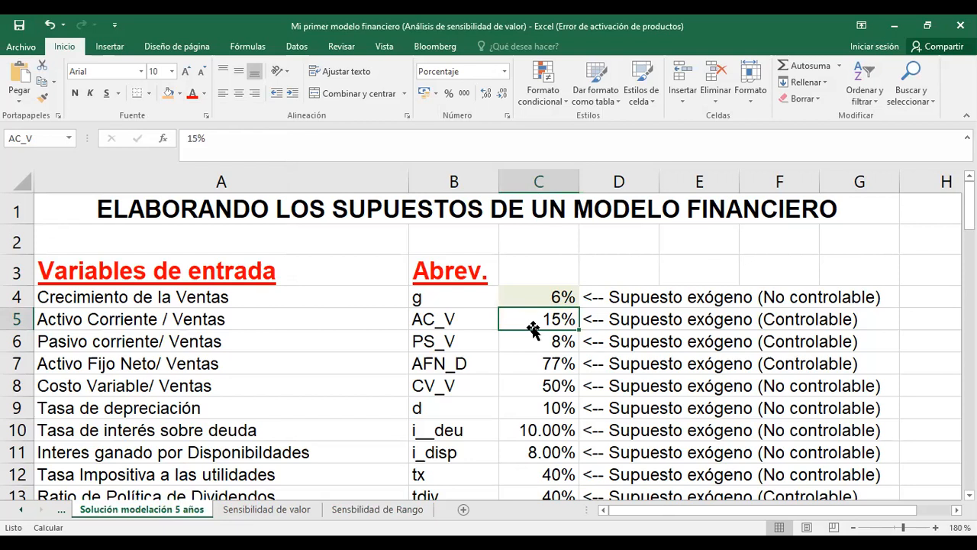
click(354, 511)
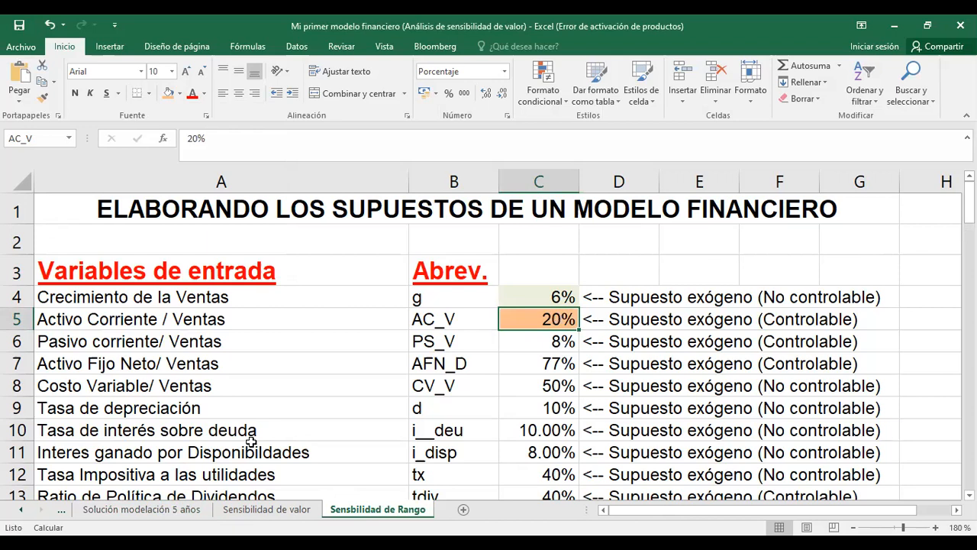
click(194, 513)
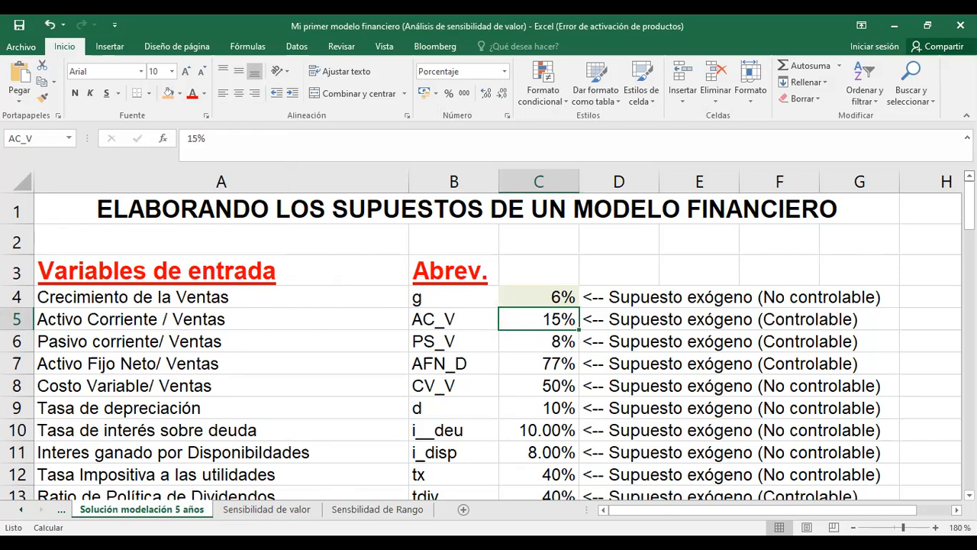
drag(969, 208, 969, 438)
drag(835, 512, 894, 516)
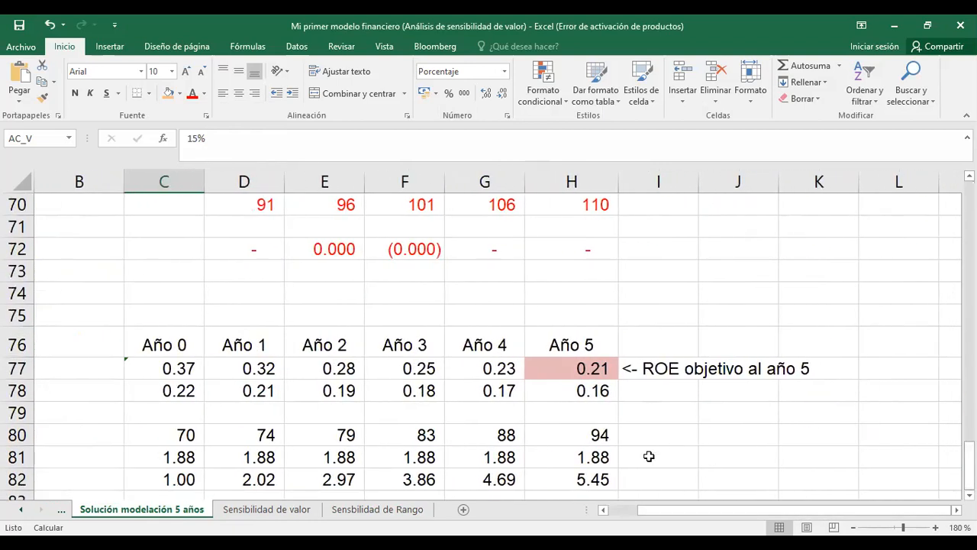
click(602, 457)
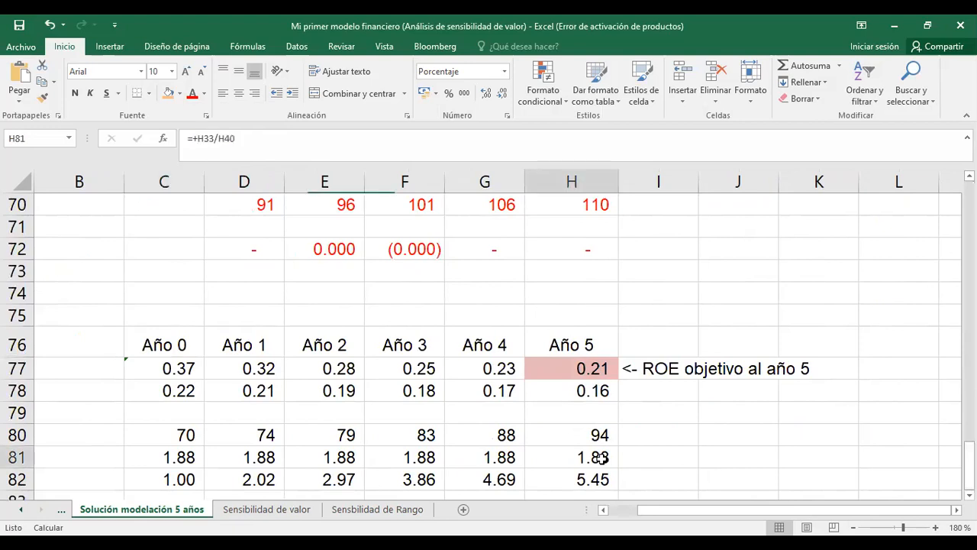
click(180, 93)
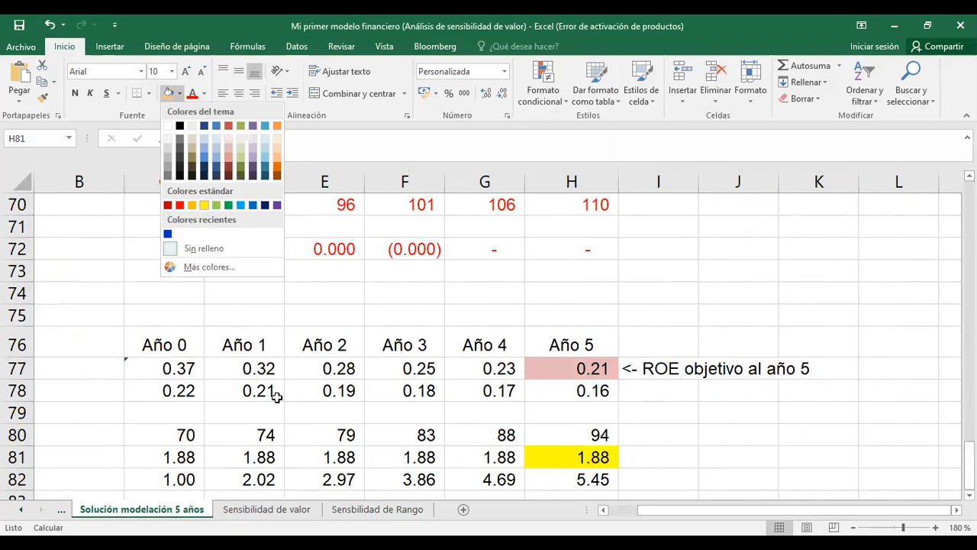
Step: On the Sensbilidad de Rango sheet, label cell F89 below the X definition "X0 = AC_V"
click(374, 509)
click(375, 509)
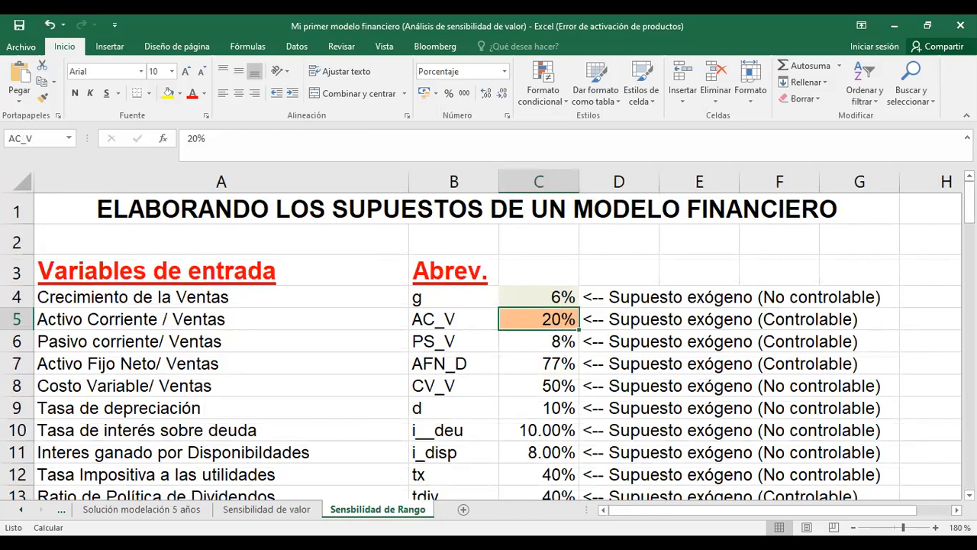
drag(969, 207, 970, 447)
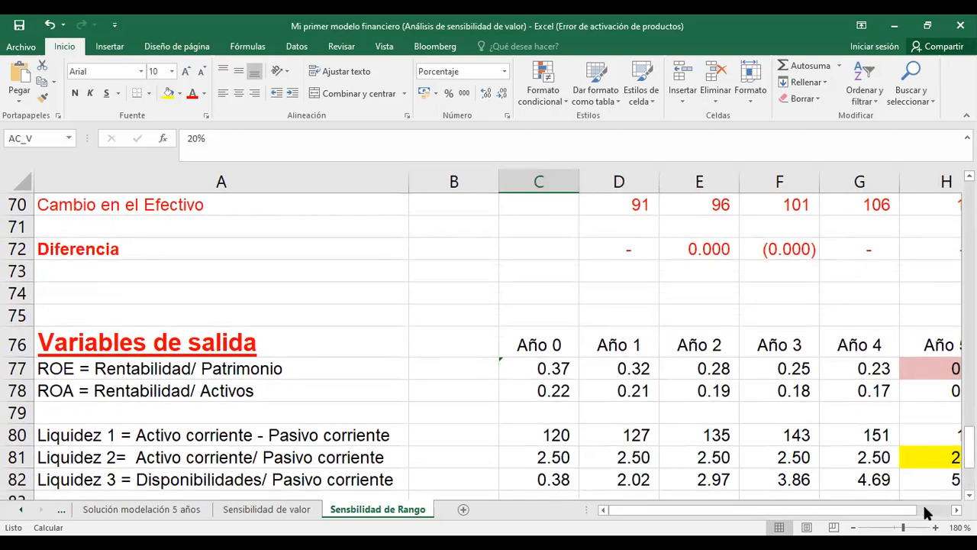
drag(897, 514, 909, 514)
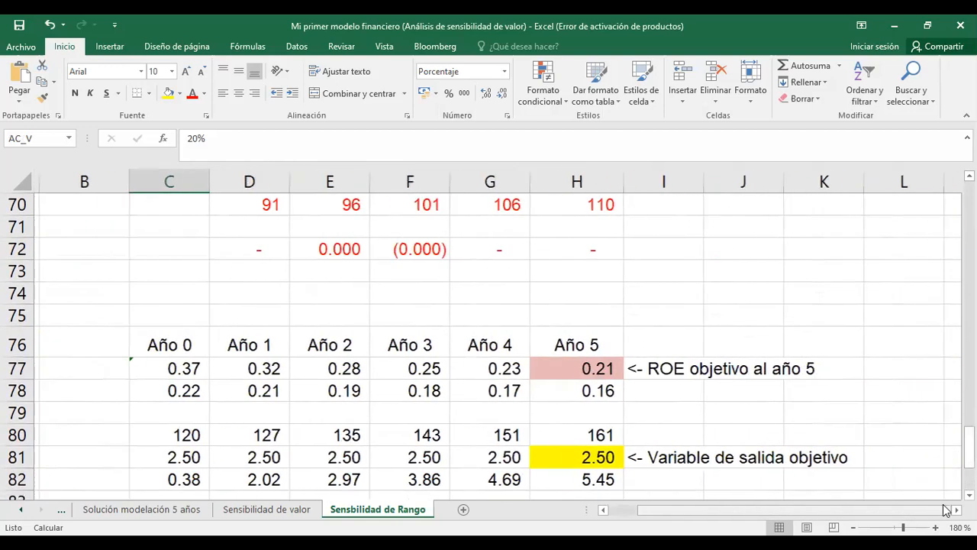
scroll(489, 343, down, 3)
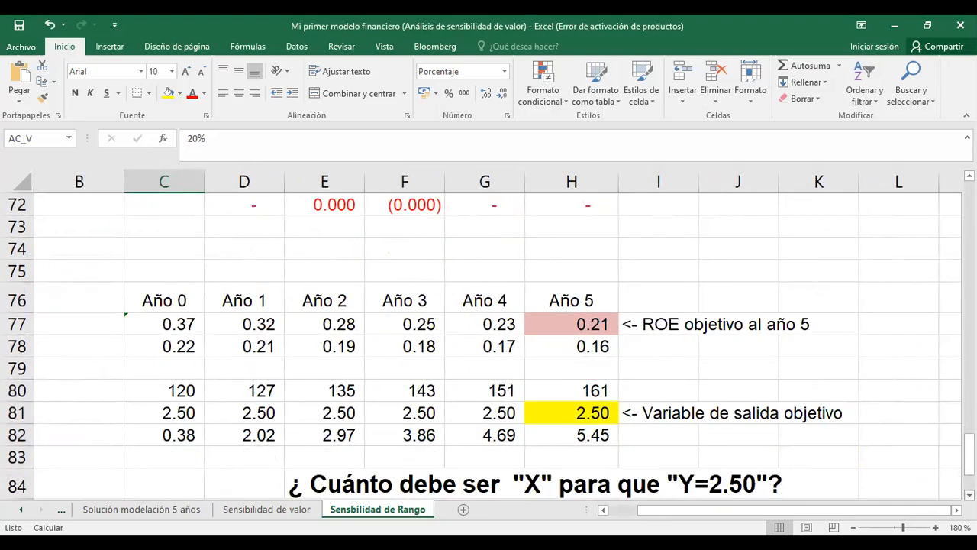
scroll(585, 469, down, 1)
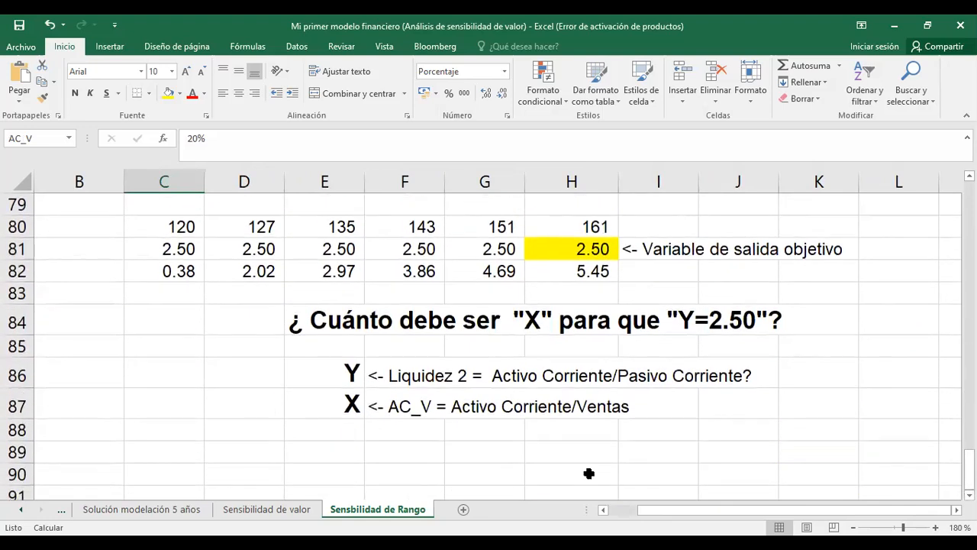
click(431, 450)
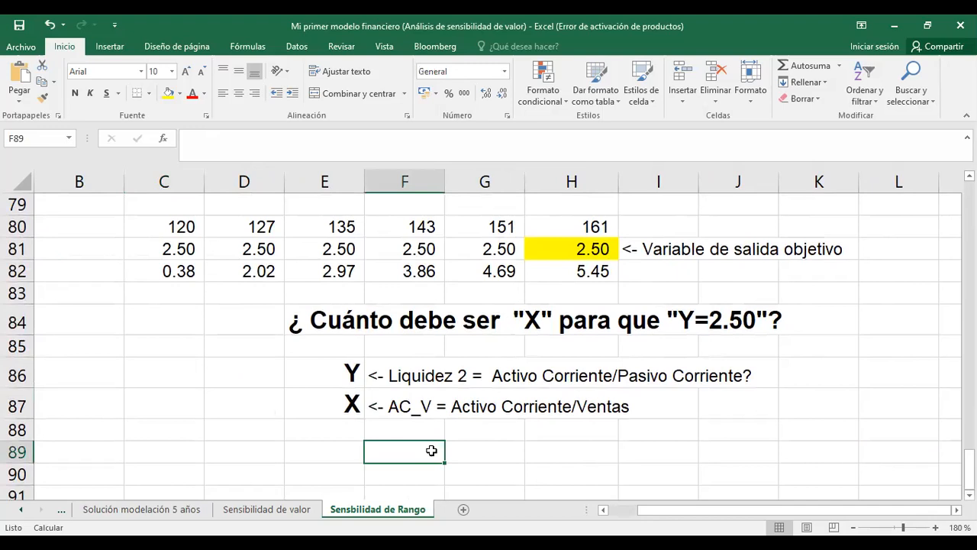
text(X0)
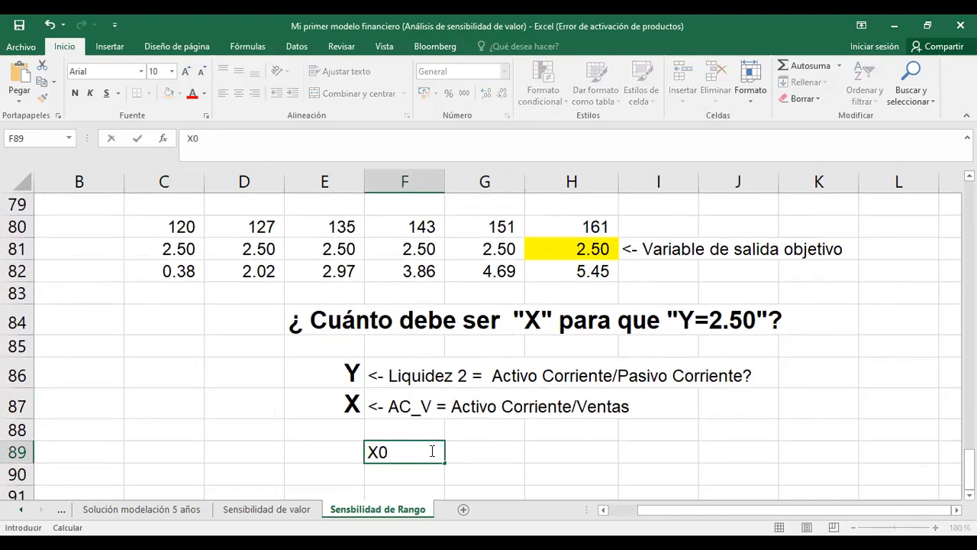
text( = AC_V)
Step: Enter 15% in H89 as the initial X0 value
key(Tab)
key(Tab)
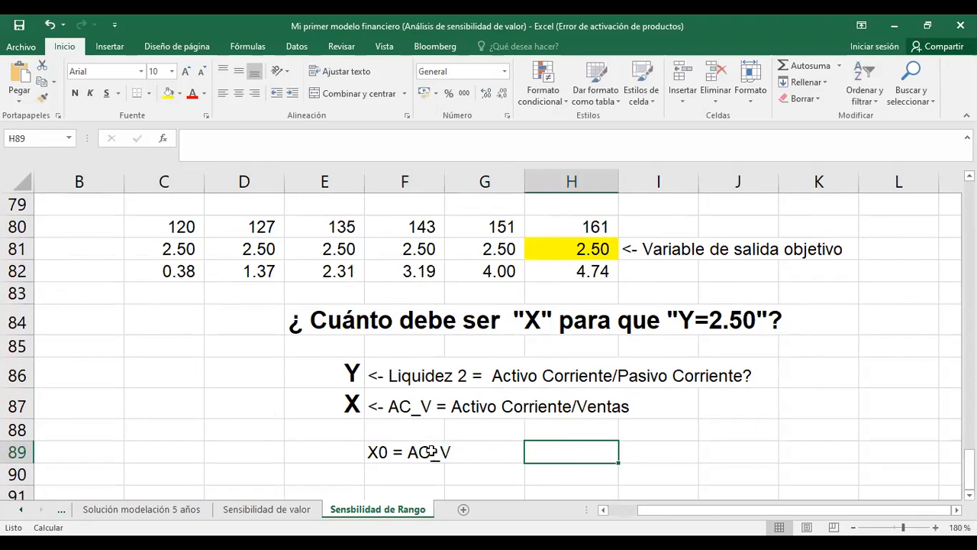
text(15%)
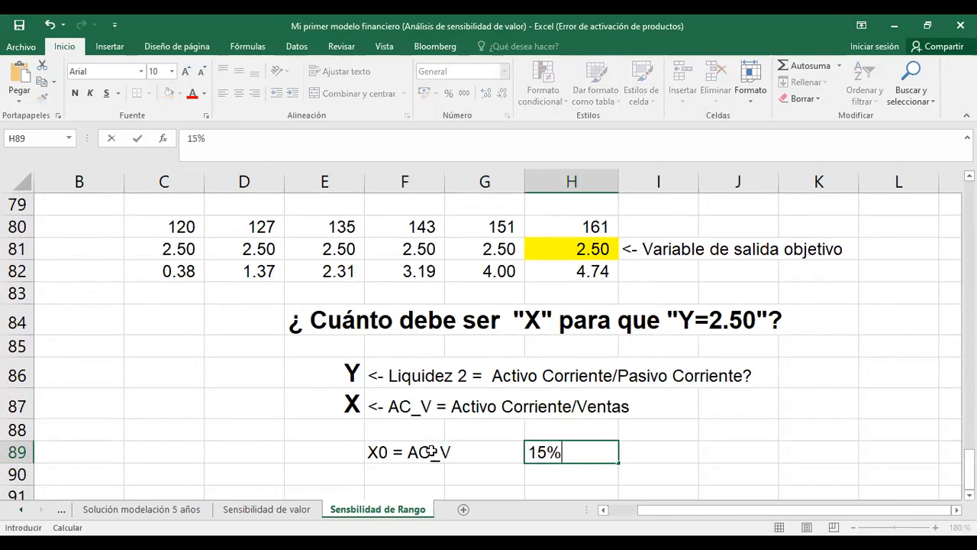
key(Return)
key(Up)
Step: Label cell F90, directly below the X0 label, "Y0= Liquidez 2"
key(Down)
key(Down)
key(Down)
key(Up)
key(Up)
key(Left)
key(Left)
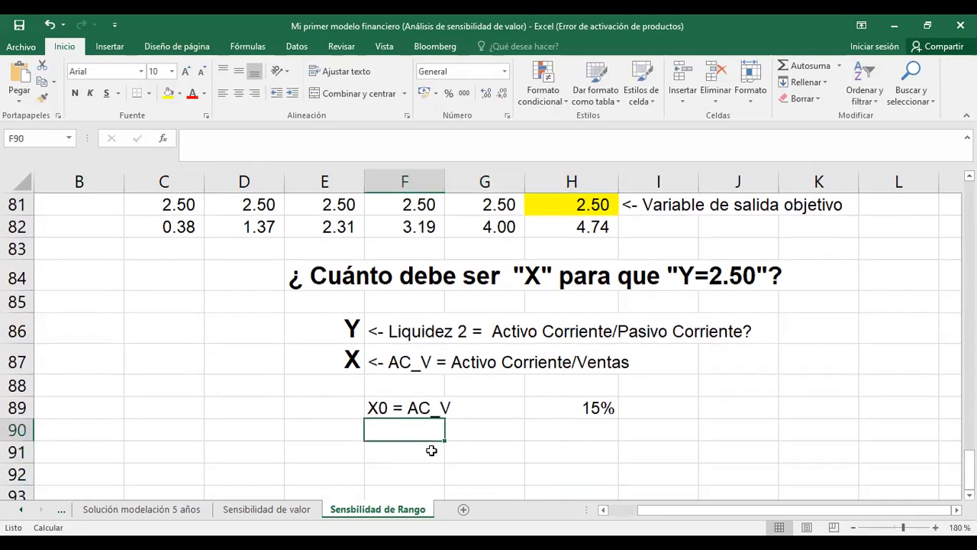
text(Y)
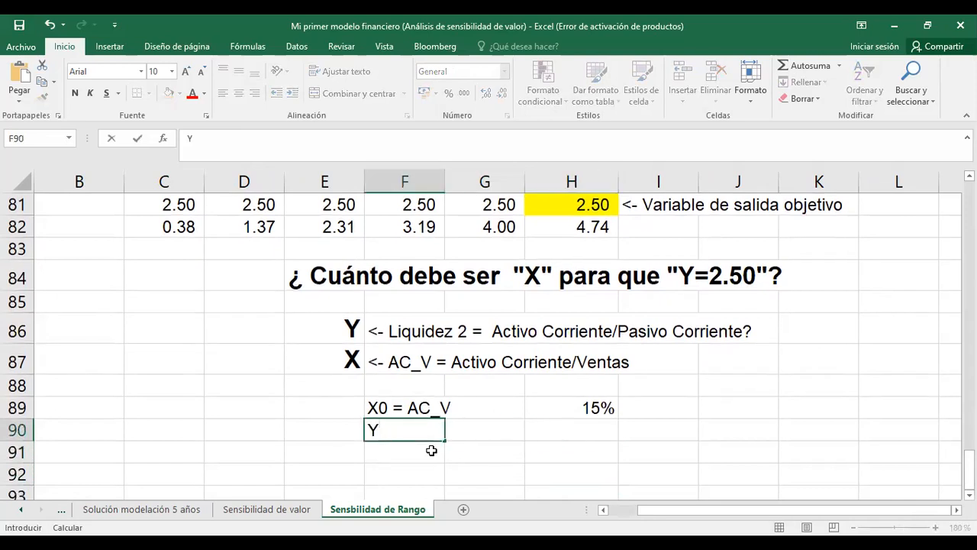
text(0= )
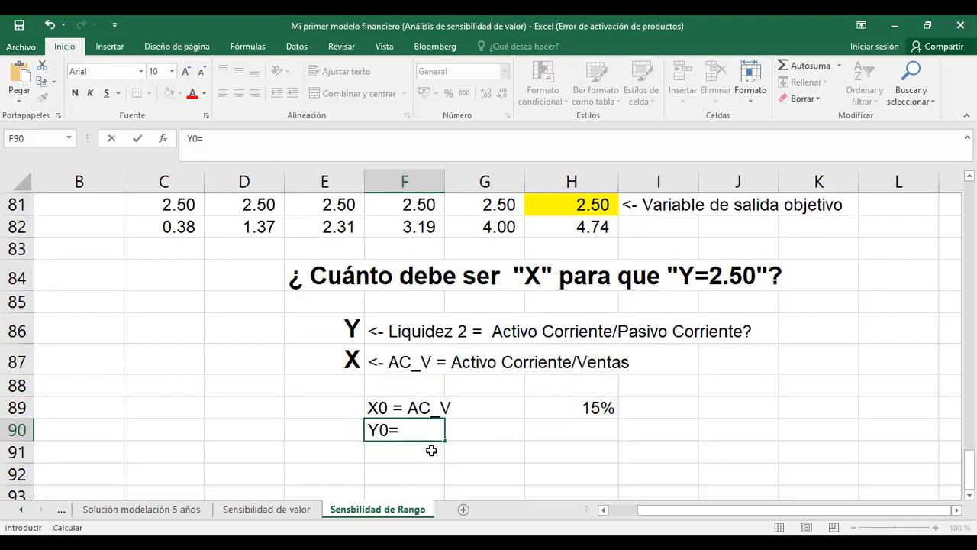
text( Liquid)
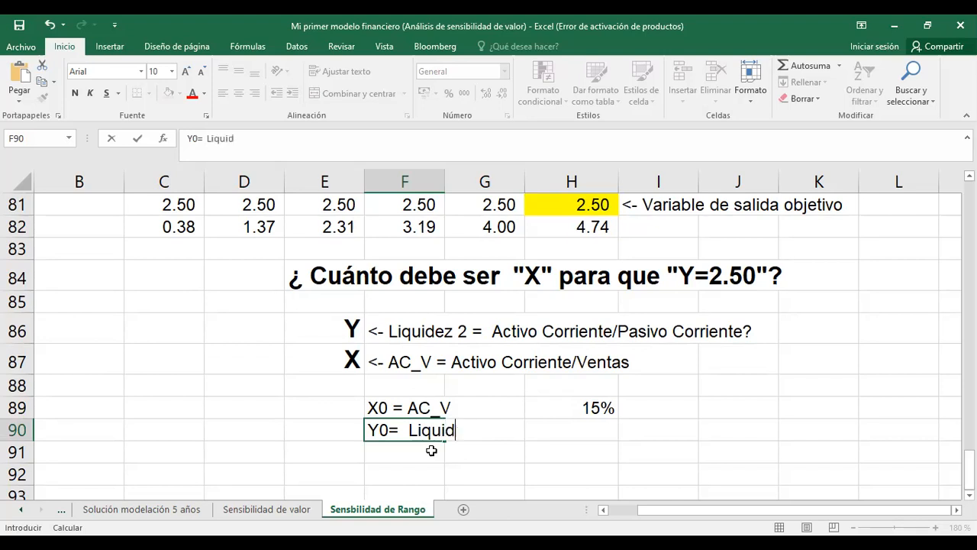
text(ez 2)
key(Return)
Step: Enter 2.5 in H90 as the Y0 value
key(Up)
key(Right)
key(Right)
text(2.5)
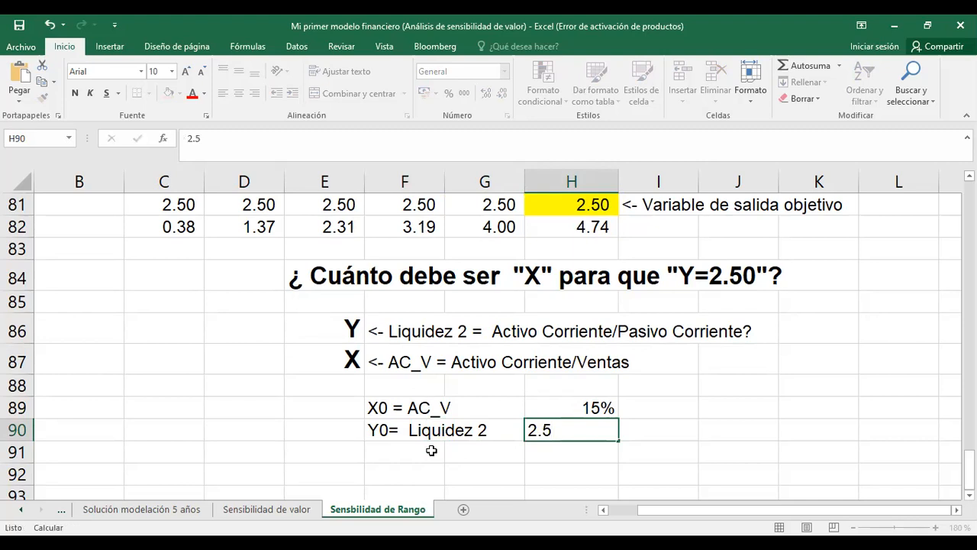
key(Tab)
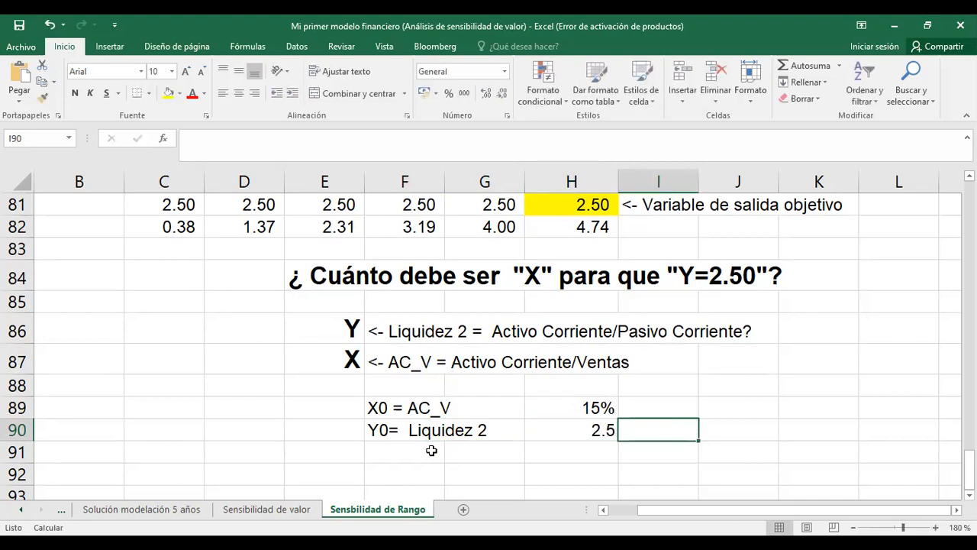
Step: Label cell F93, three rows below the Y0 label, "Y objetivo"
key(Down)
key(Down)
key(Down)
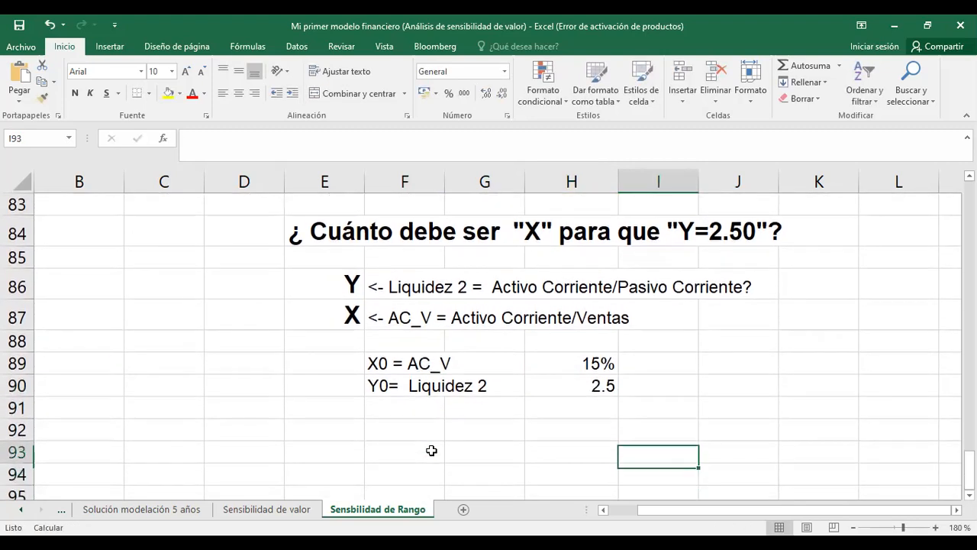
key(Up)
key(Left)
key(Left)
key(Left)
key(Down)
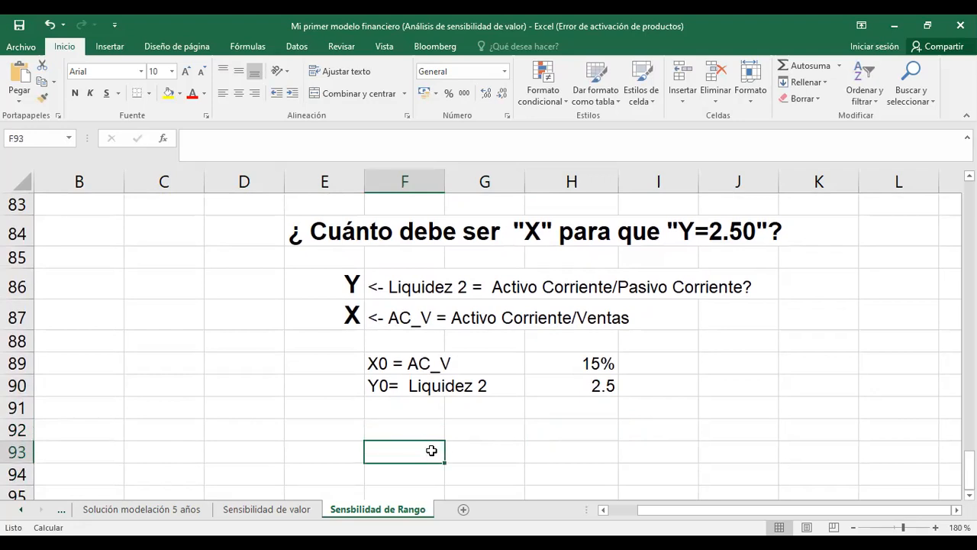
text(Y)
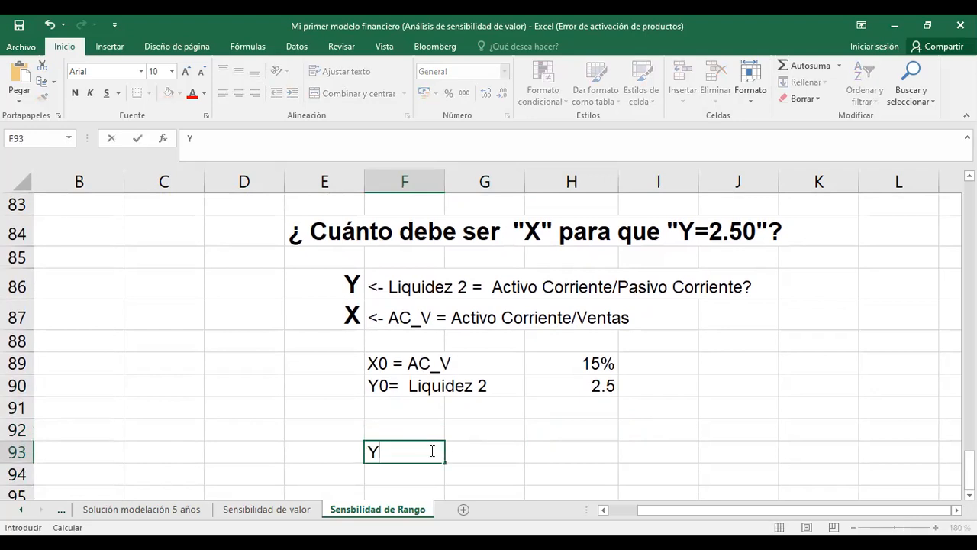
text( objetivo)
Step: Change the Y0 value in H90 to 1.88
key(Right)
key(Up)
key(Up)
key(Up)
key(Right)
key(Right)
key(Left)
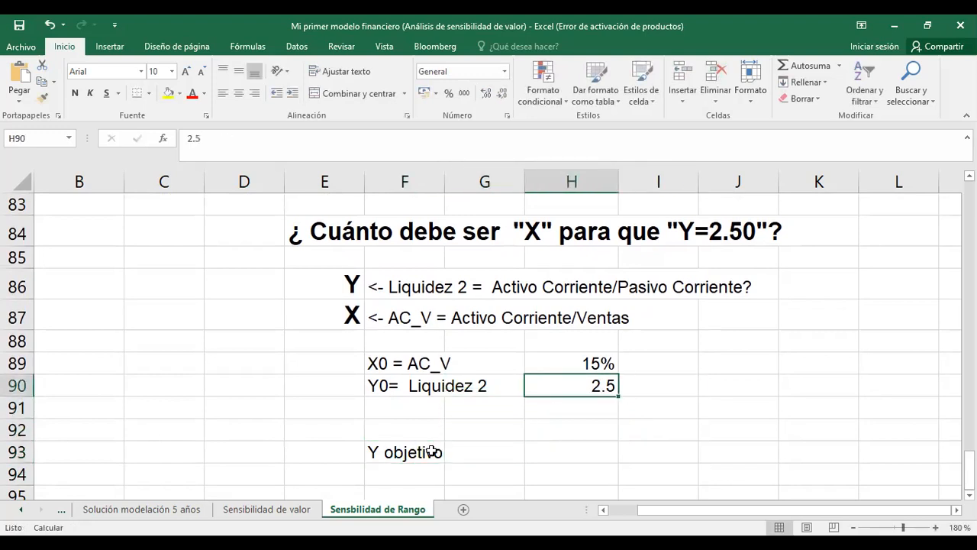
text(1.88)
key(Return)
Step: Enter 2.5 in H93 as the Y objetivo value
key(Down)
key(Down)
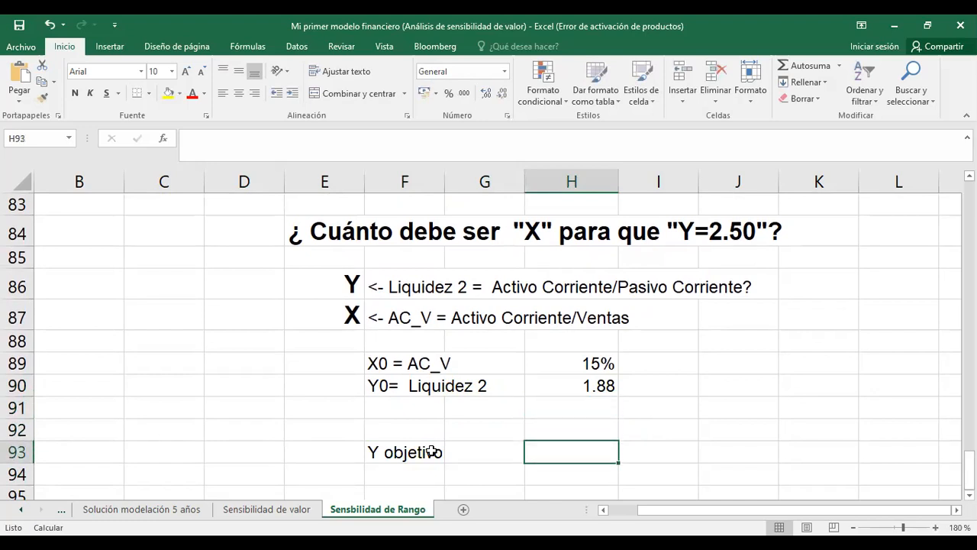
text(2.5)
key(Return)
Step: Label cell F92, directly above the Y objetivo label, "X objetivo = AC_V"
key(Left)
key(Left)
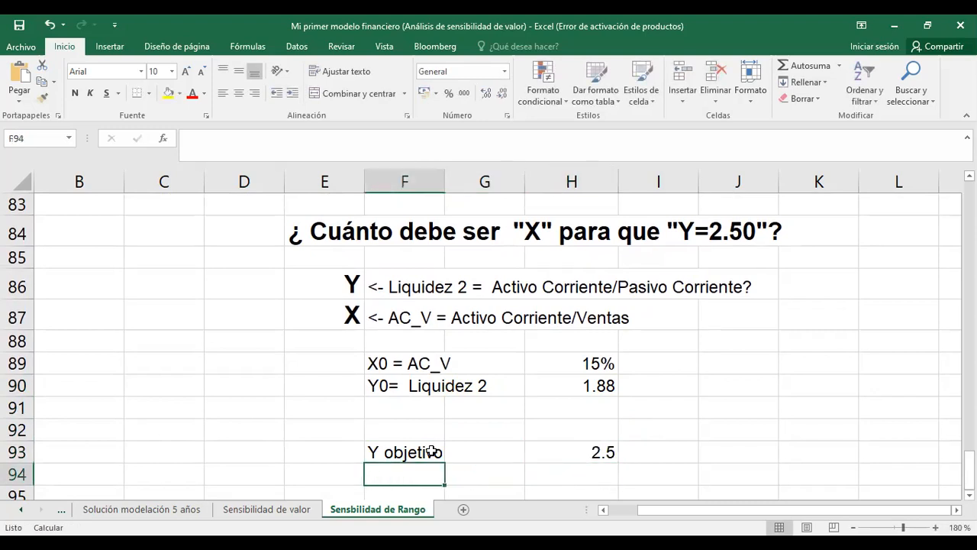
key(Up)
key(Up)
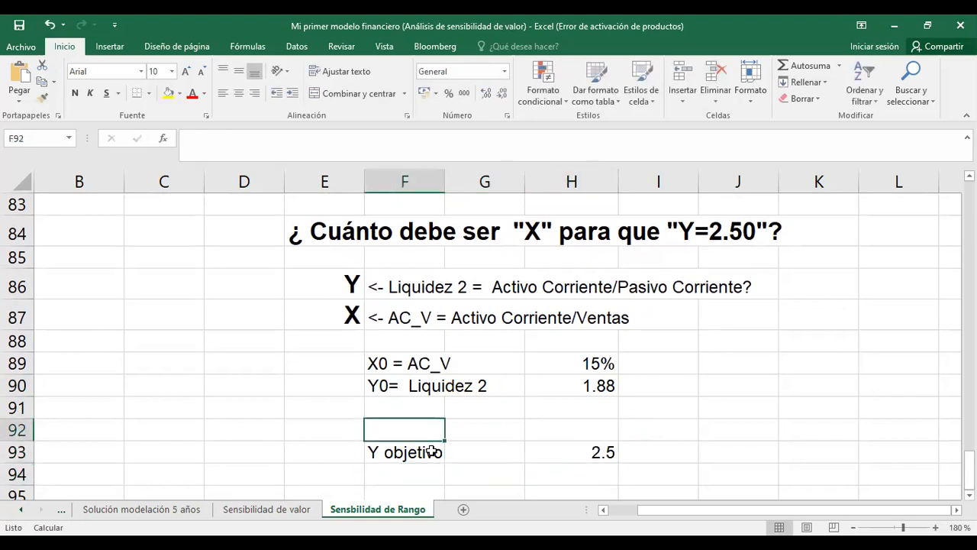
text(X objetivo)
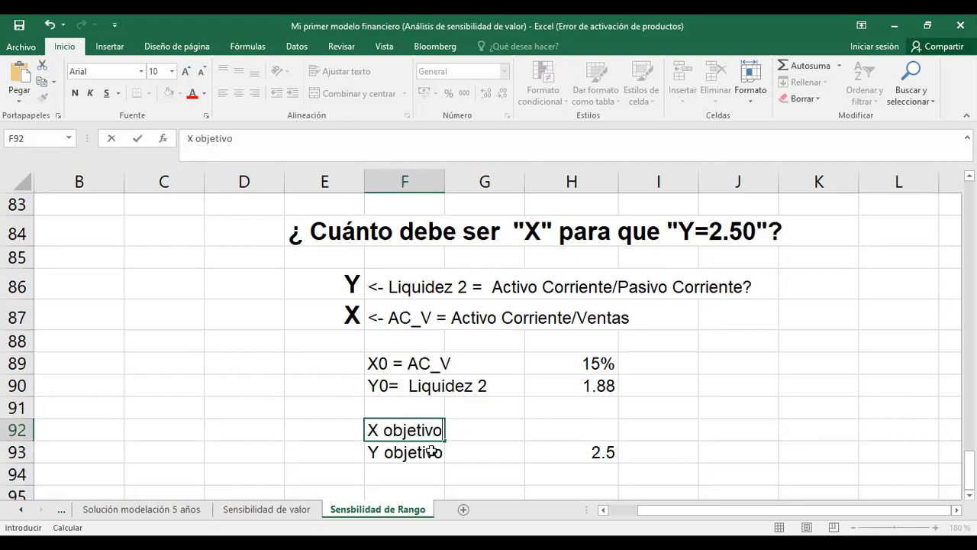
text( = AC_V)
key(Return)
Step: Enter 20% in H92 as the X value for the target liquidity
key(Right)
key(Right)
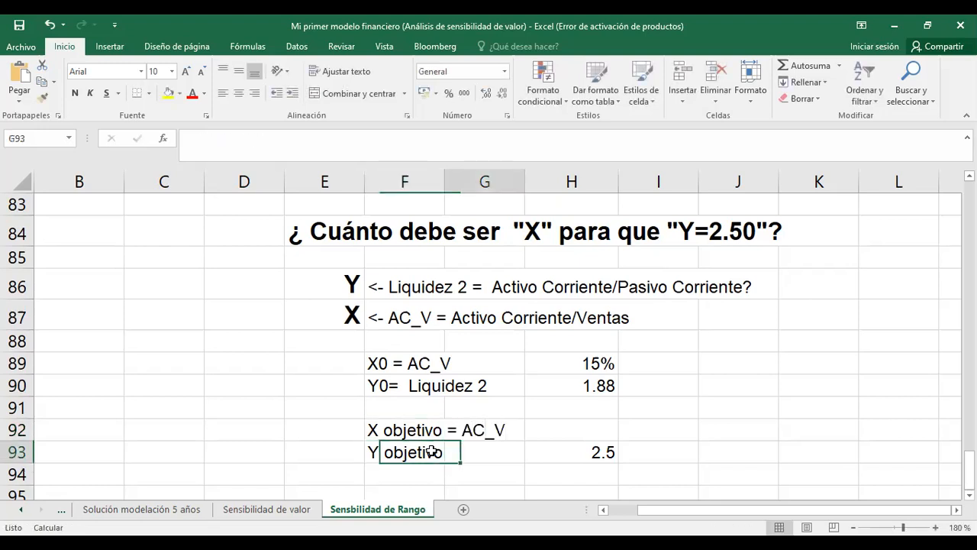
key(Up)
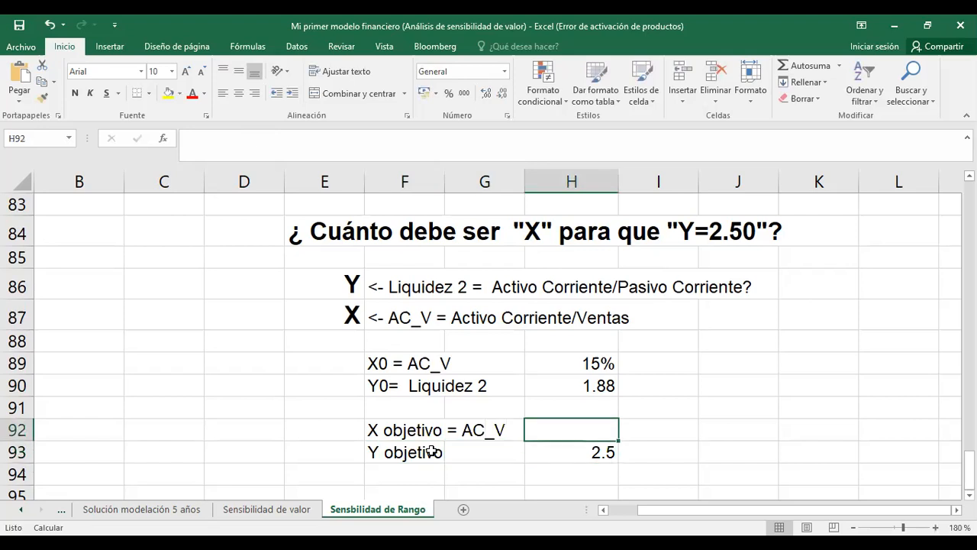
text(20%)
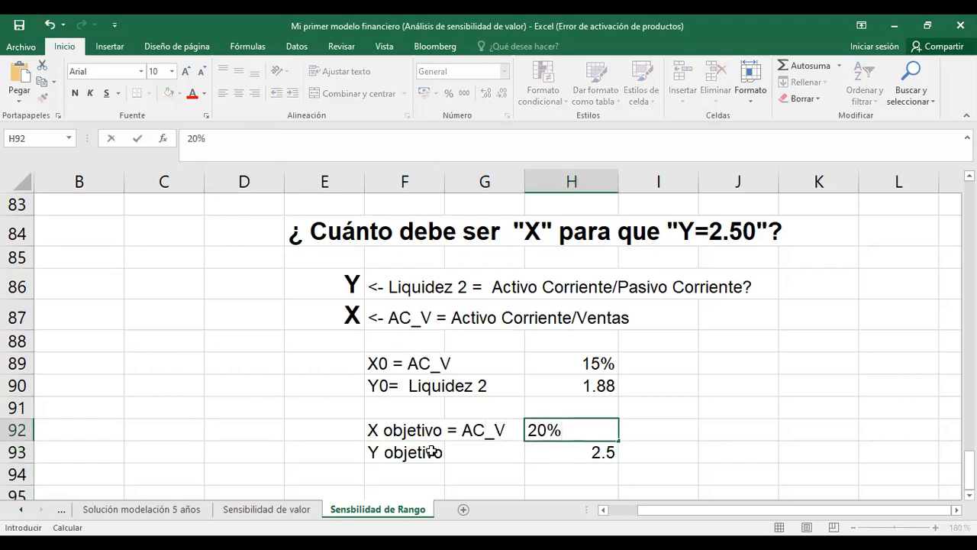
key(Return)
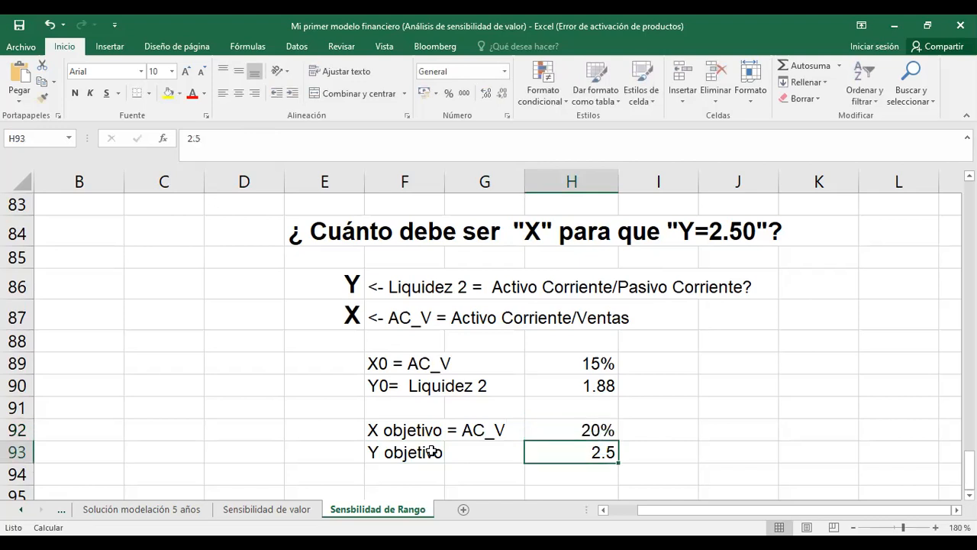
Step: Change the label in F92 to "X contrado = AC_V" by replacing the word "objetivo"
click(418, 433)
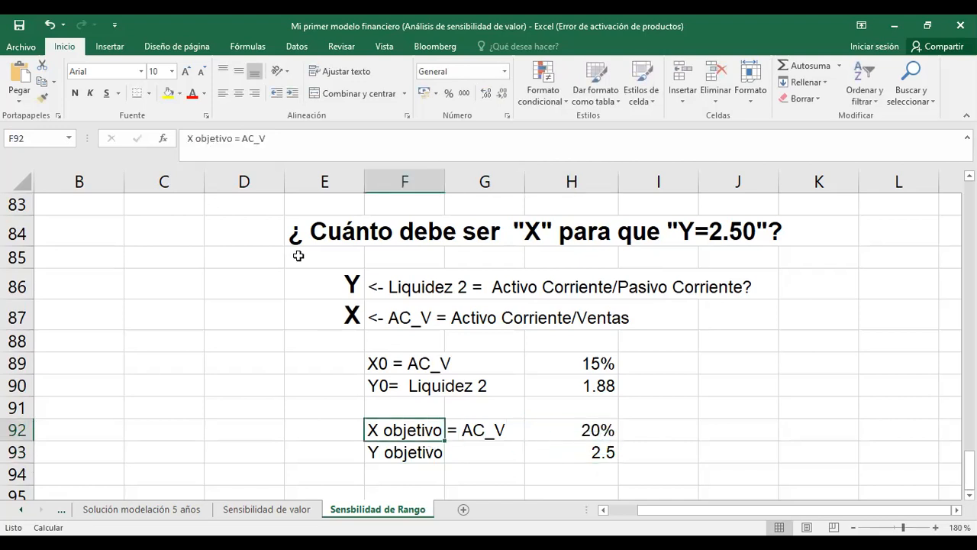
double_click(197, 138)
text(contrado)
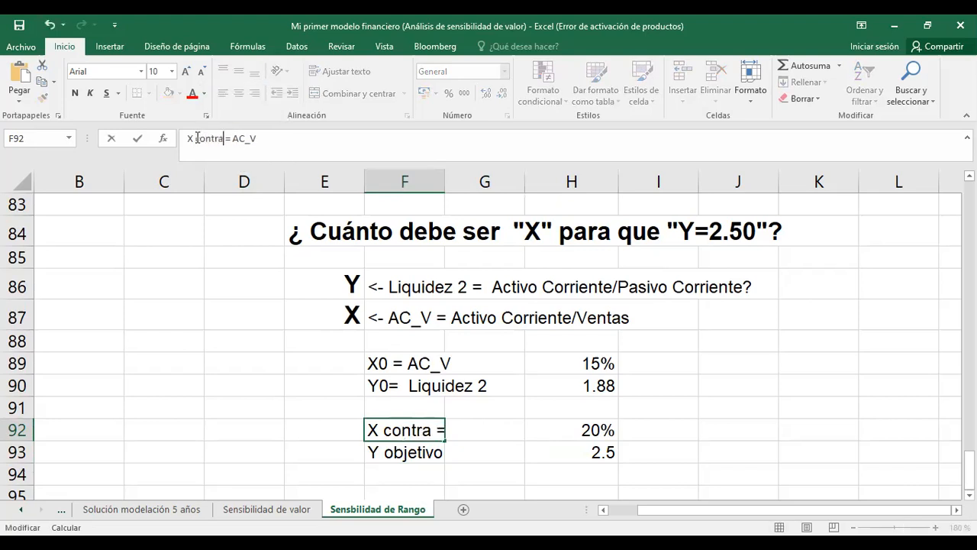
key(ctrl+Return)
key(Return)
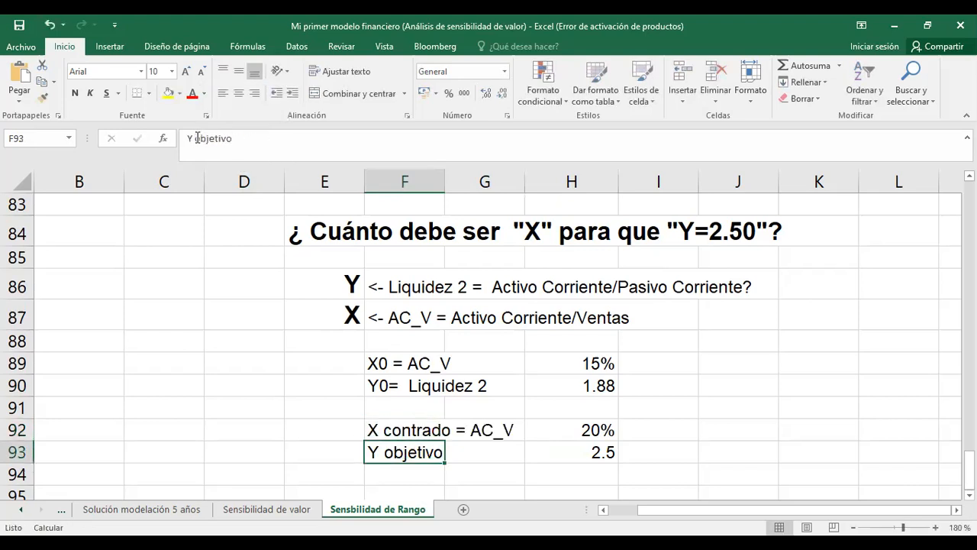
key(Up)
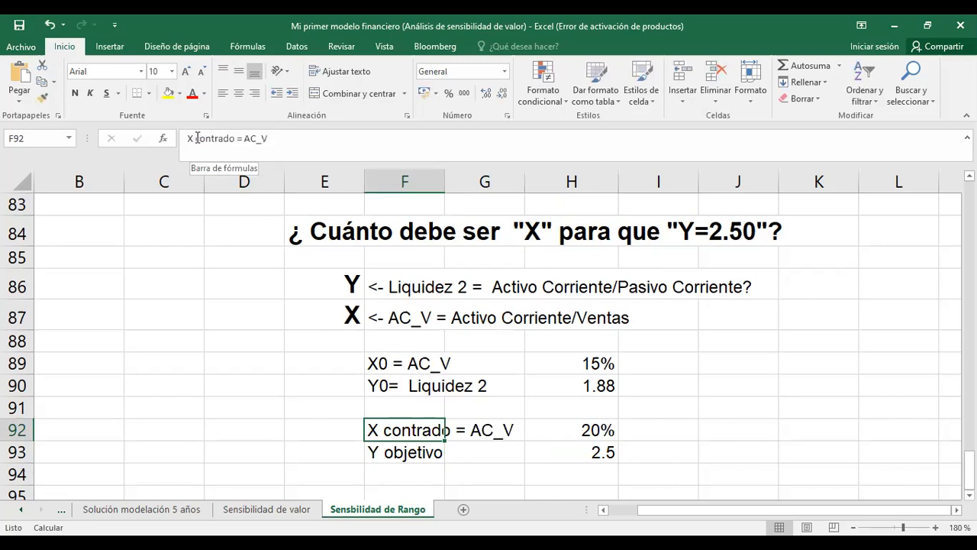
key(Down)
key(Up)
key(Down)
key(Up)
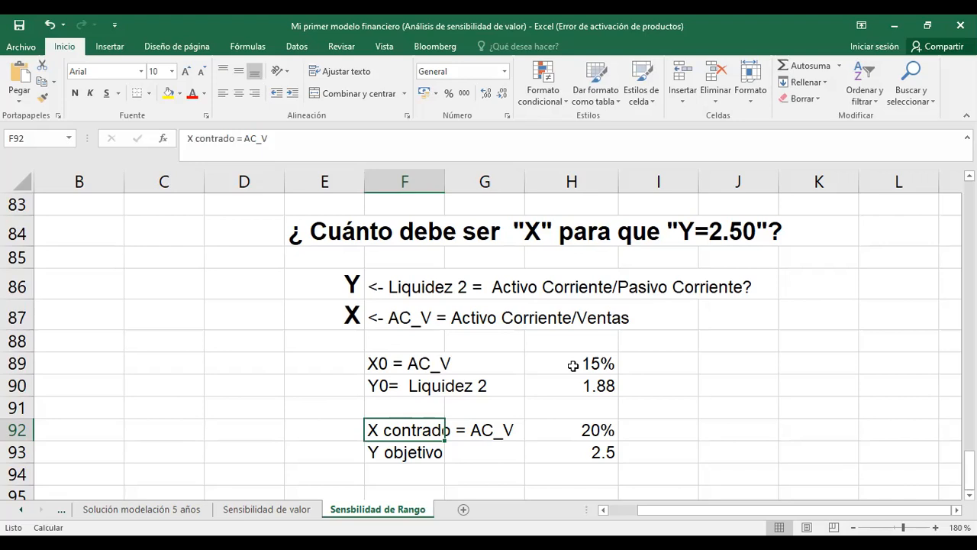
Step: Switch to the workshop PDF in the browser and read item IV's descriptions of the pessimistic and optimistic scenarios
key(alt+Tab)
click(831, 503)
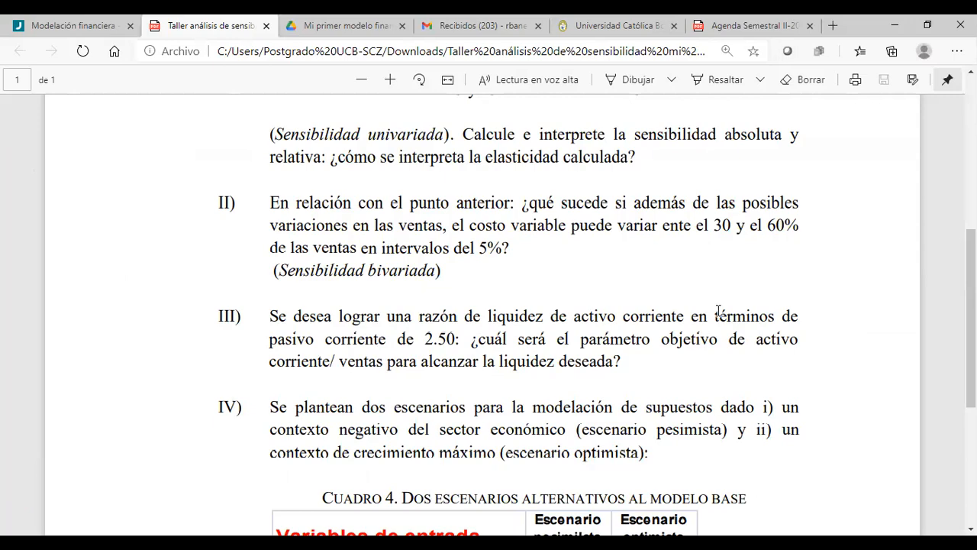
scroll(719, 311, down, 3)
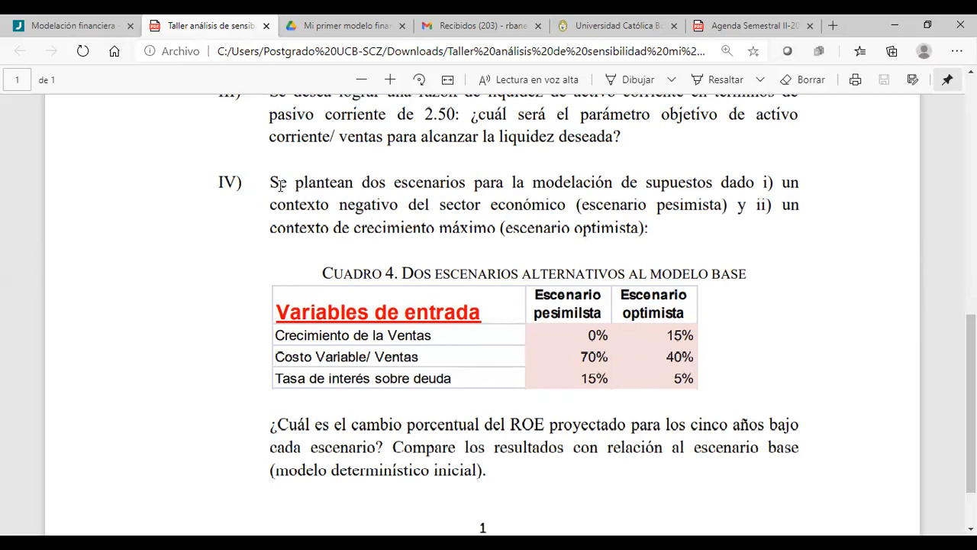
drag(271, 183, 501, 188)
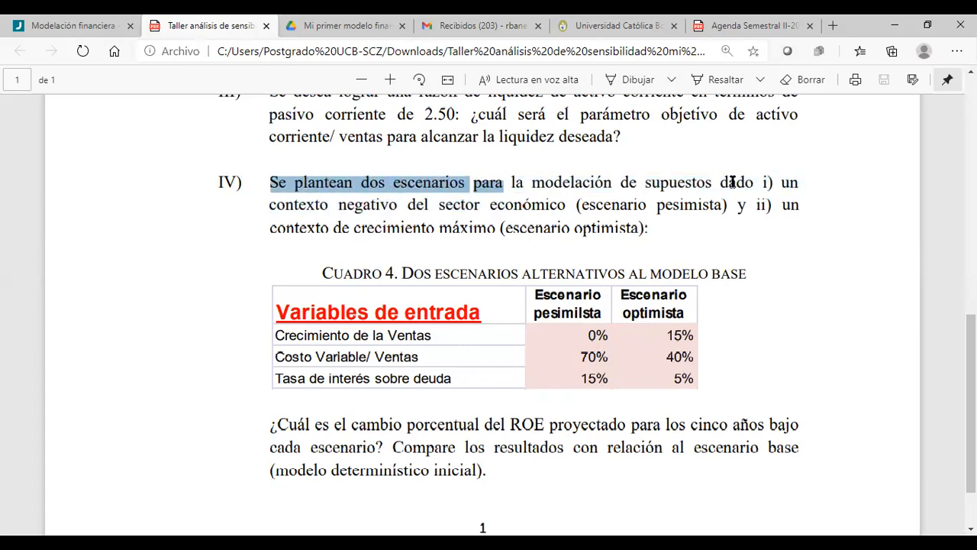
drag(754, 184, 583, 206)
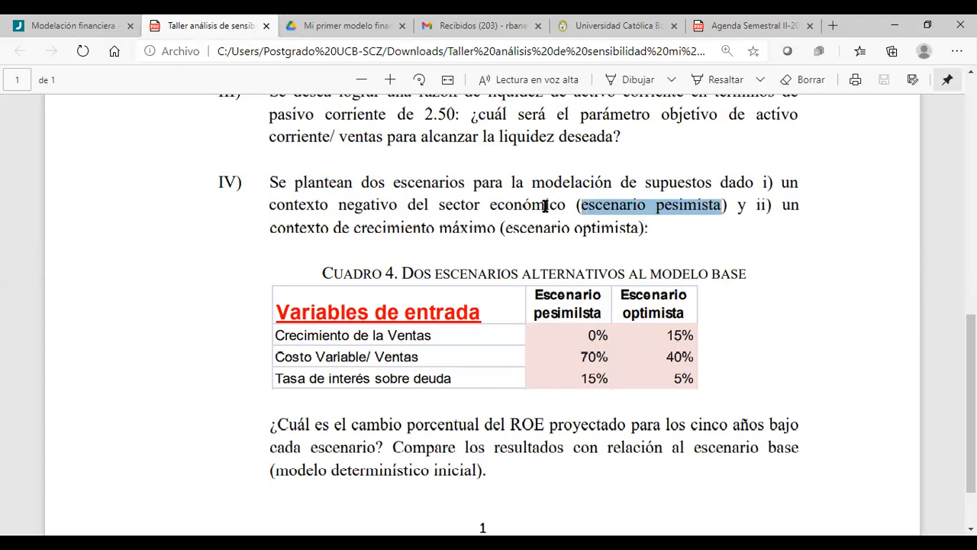
drag(566, 205, 779, 182)
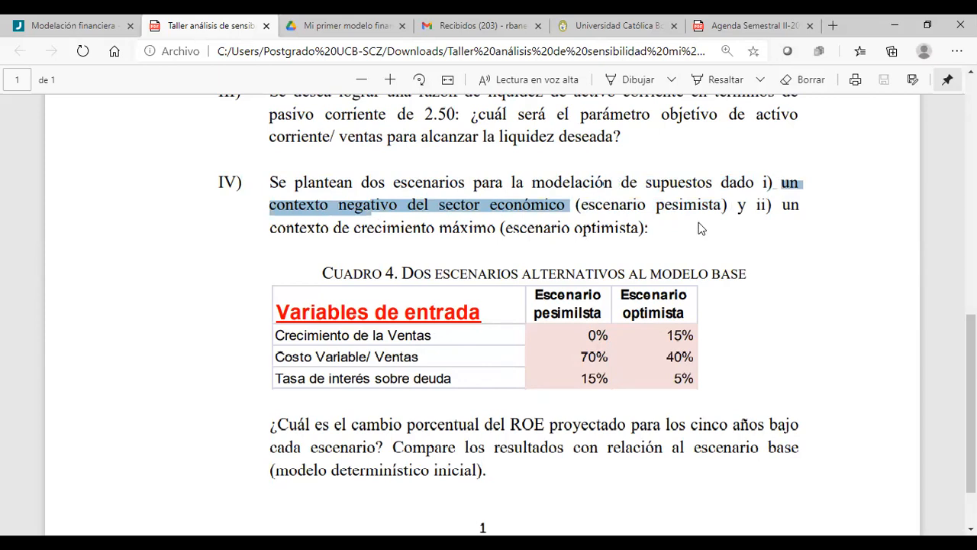
click(675, 225)
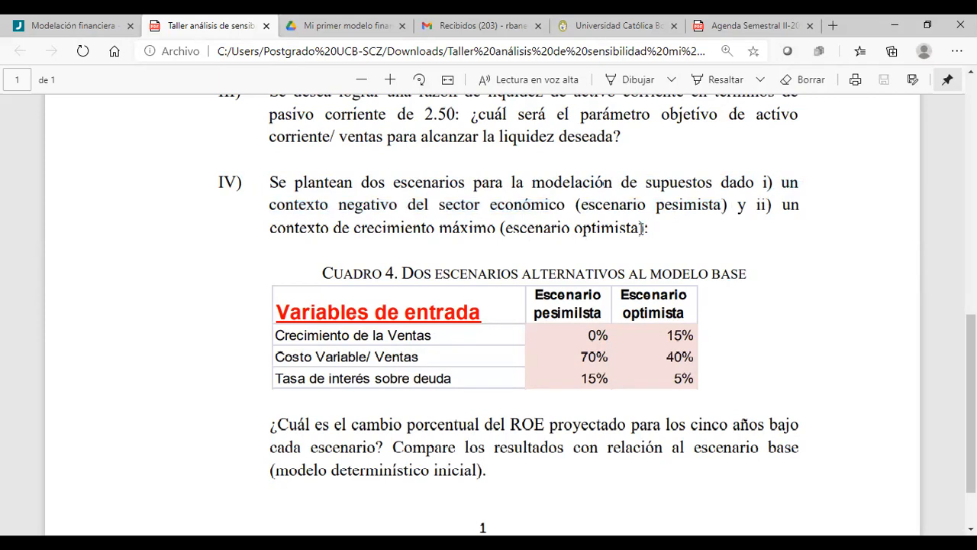
drag(632, 228, 510, 222)
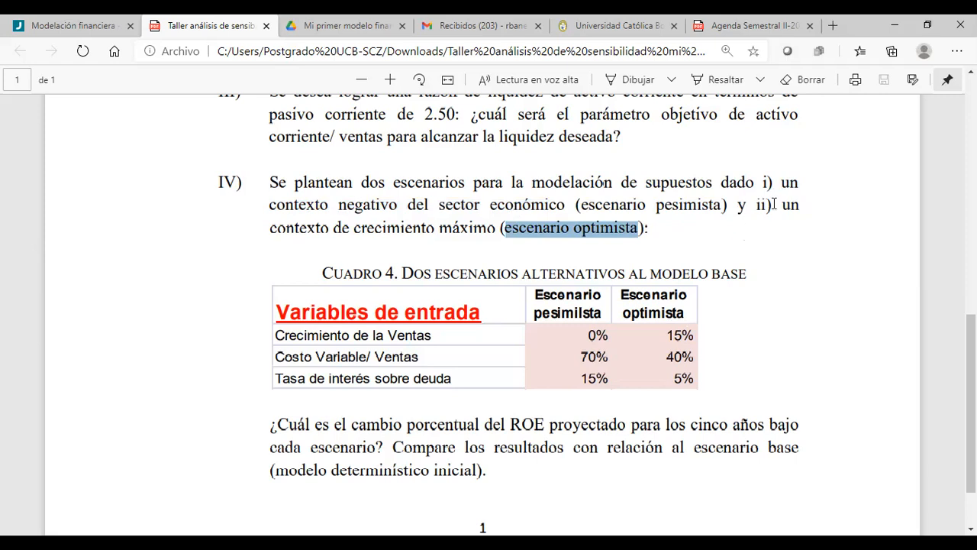
drag(782, 206, 497, 227)
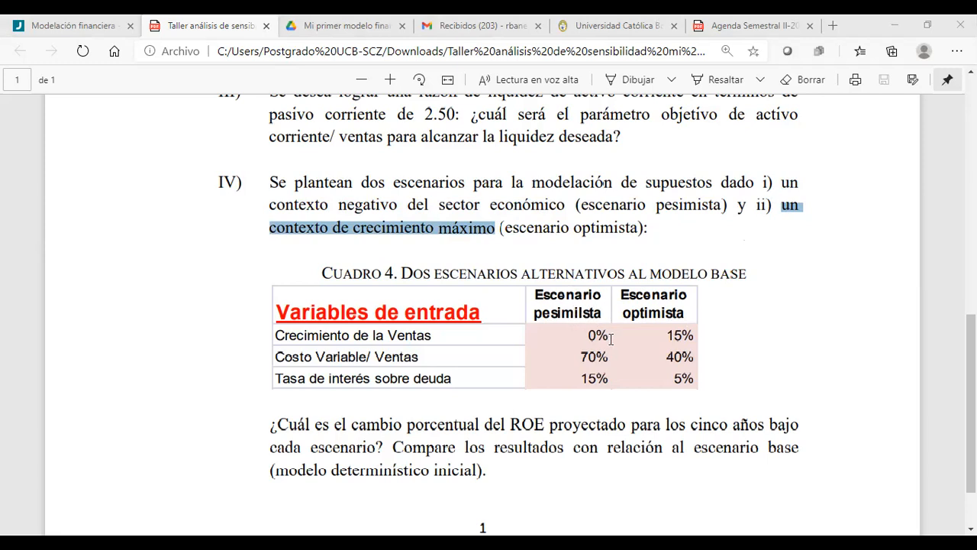
Step: Review the sales growth and variable cost/sales inputs for both scenarios in Cuadro 4
drag(608, 333, 582, 332)
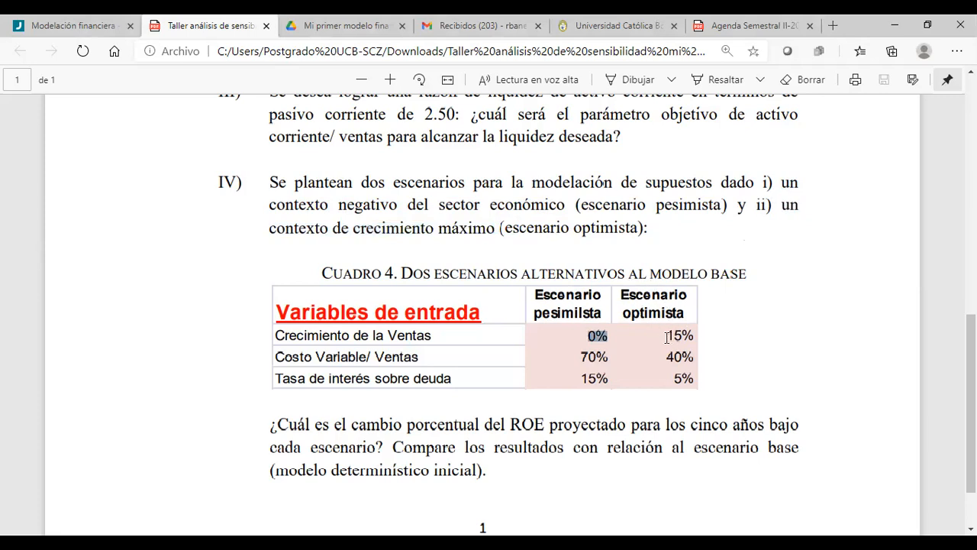
drag(668, 337, 692, 338)
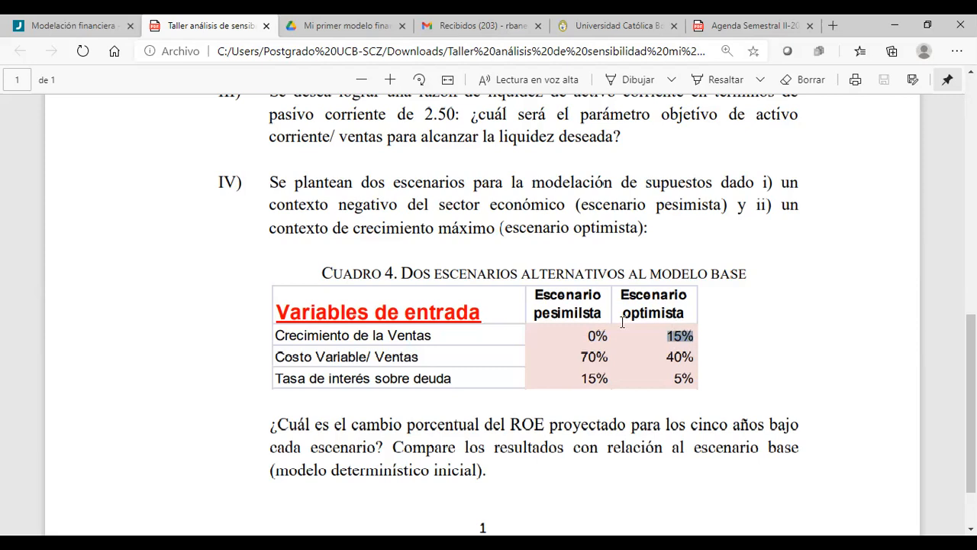
drag(423, 357, 280, 348)
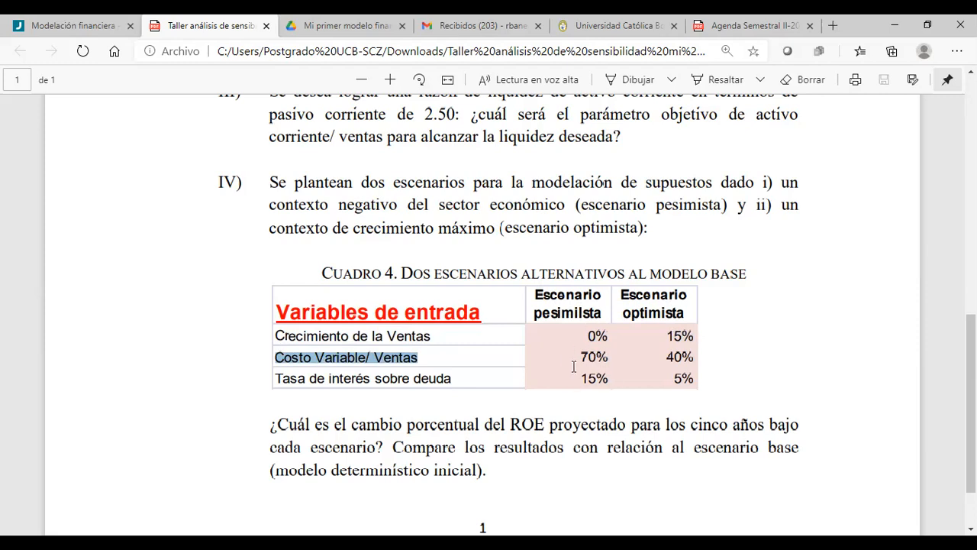
drag(607, 356, 576, 355)
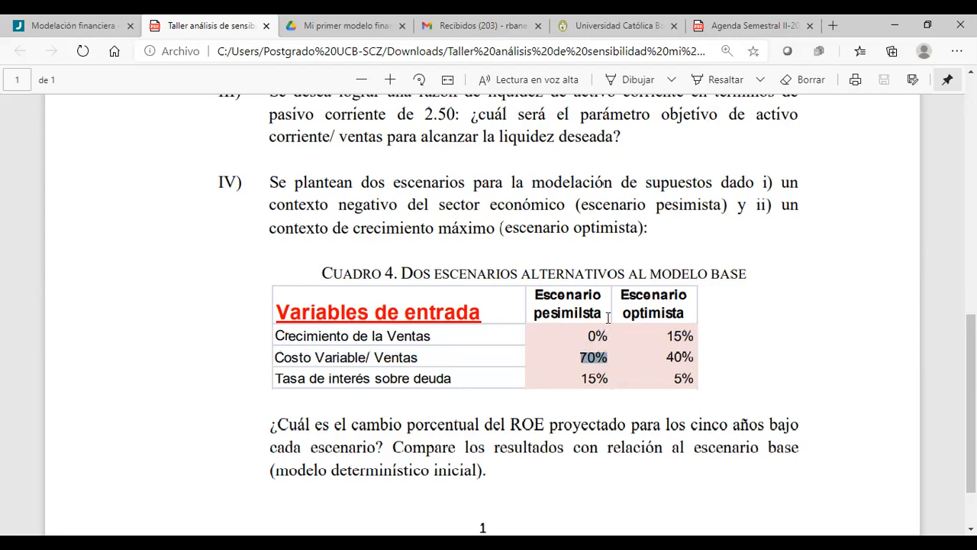
drag(621, 295, 686, 310)
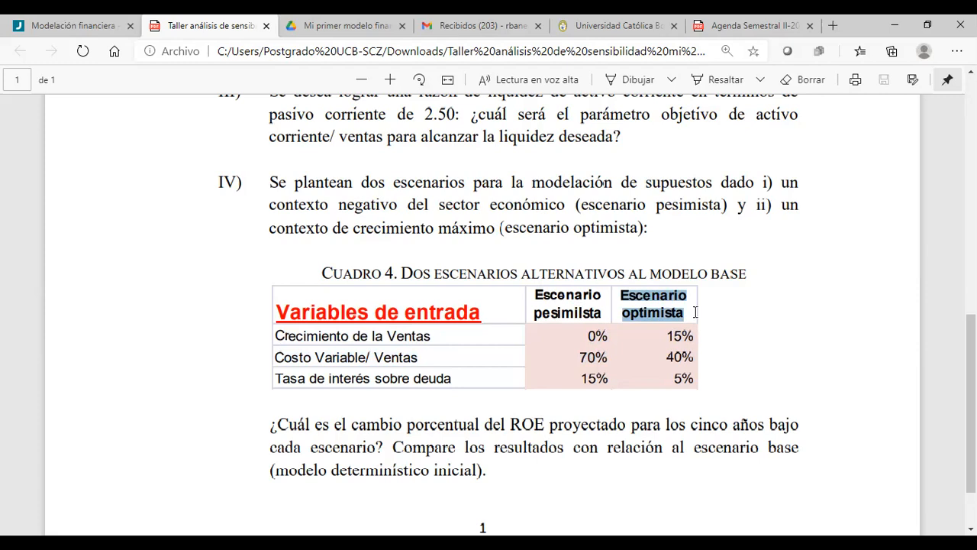
drag(693, 356, 665, 357)
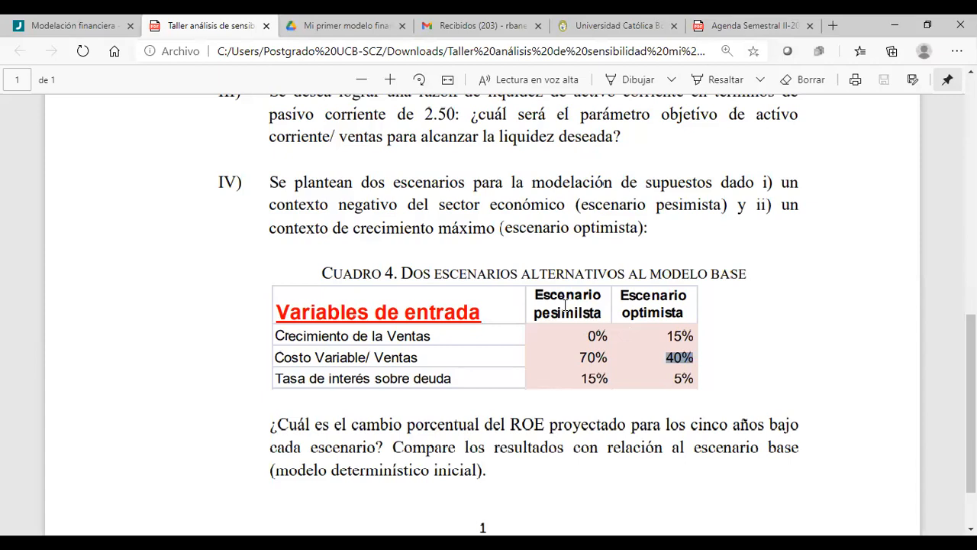
Step: Review the debt interest rate in Cuadro 4 for the pessimistic and optimistic scenarios
drag(537, 294, 605, 313)
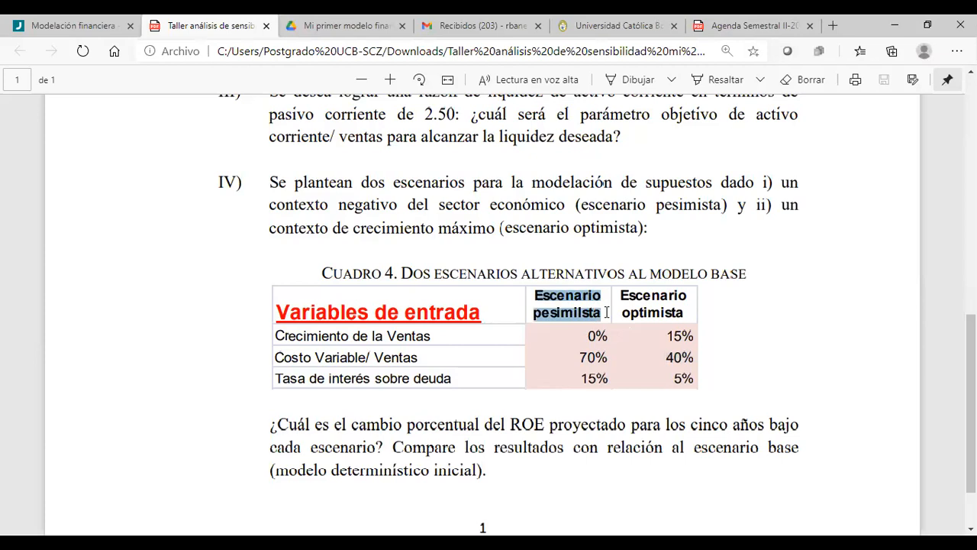
click(443, 377)
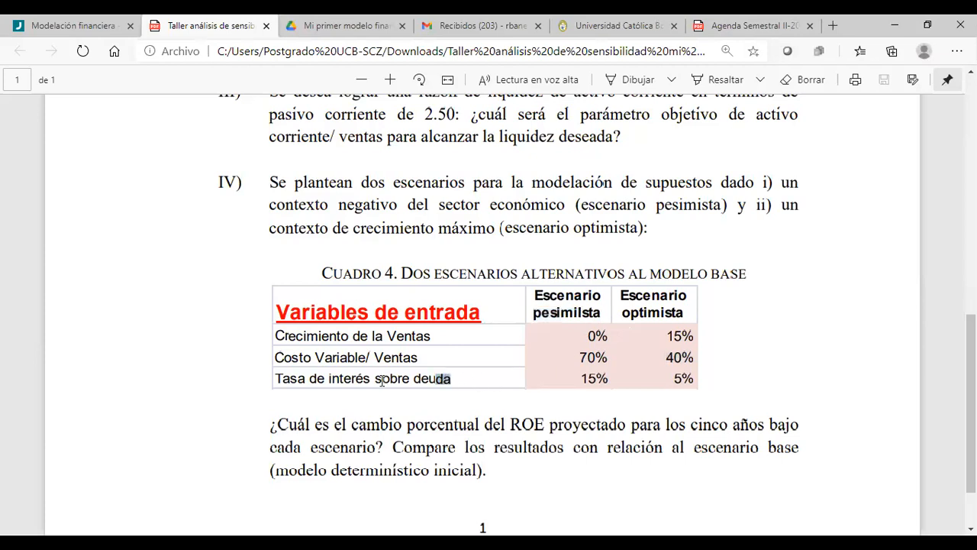
drag(454, 378, 279, 376)
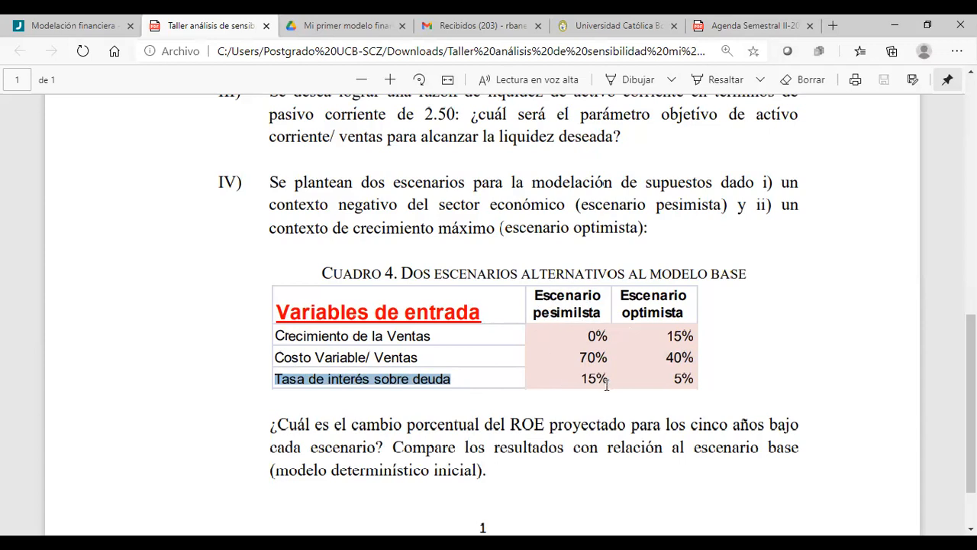
drag(608, 379, 580, 375)
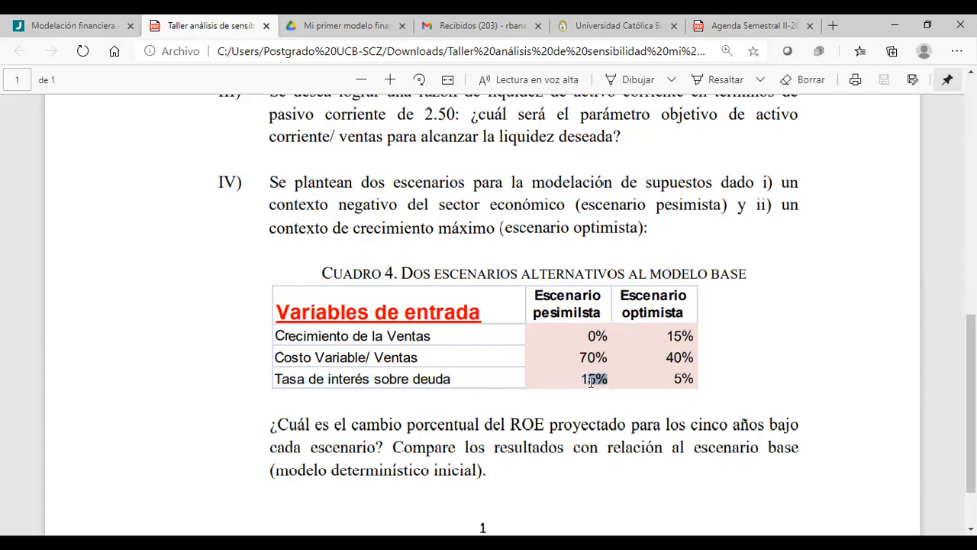
drag(622, 295, 685, 311)
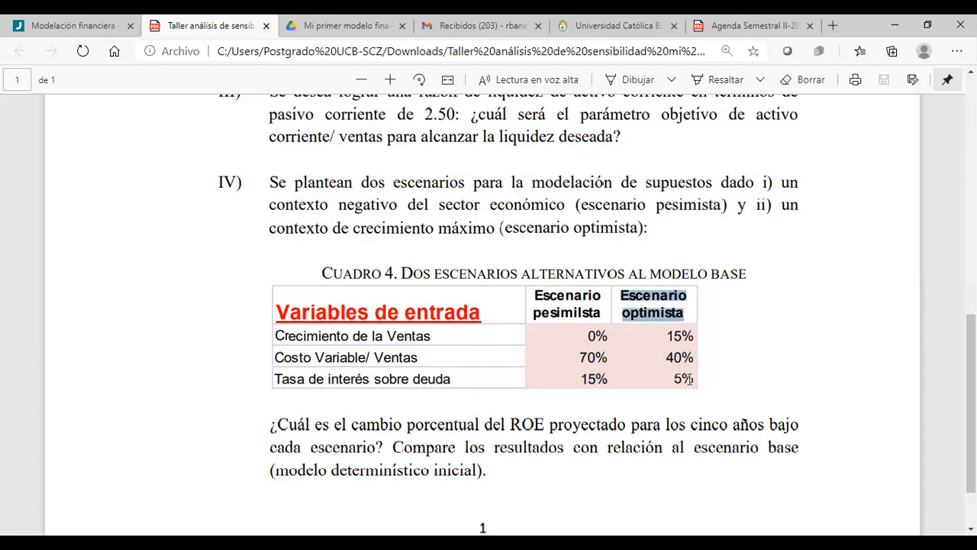
drag(690, 380, 676, 379)
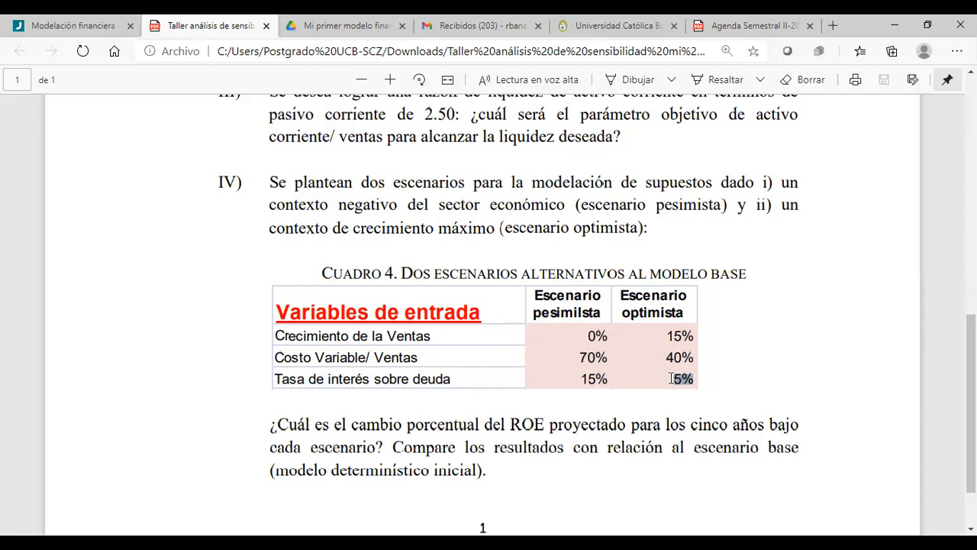
click(617, 370)
drag(371, 379, 279, 359)
click(466, 376)
Step: Read item IV's closing question about the projected ROE change and the comparison with the base scenario
drag(266, 424, 364, 441)
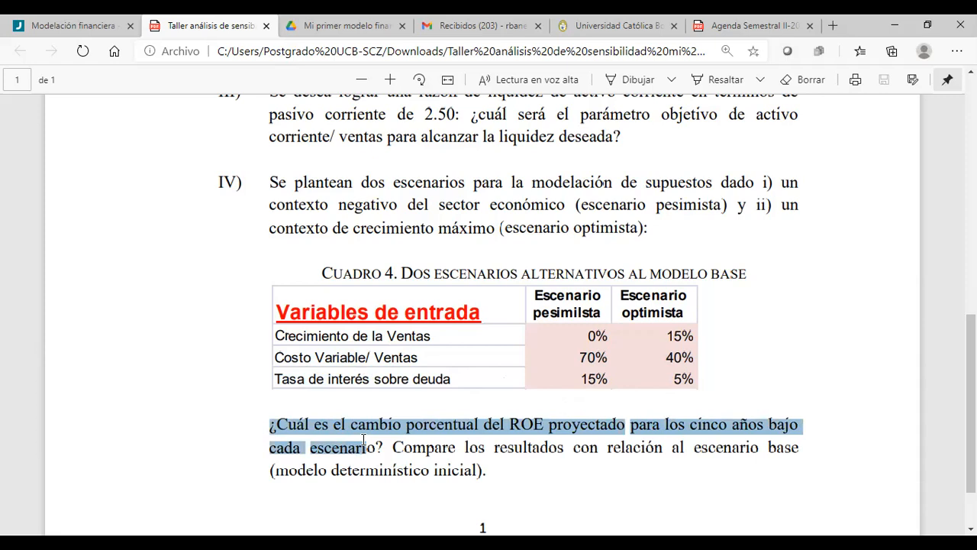
drag(363, 438, 375, 435)
drag(394, 448, 487, 461)
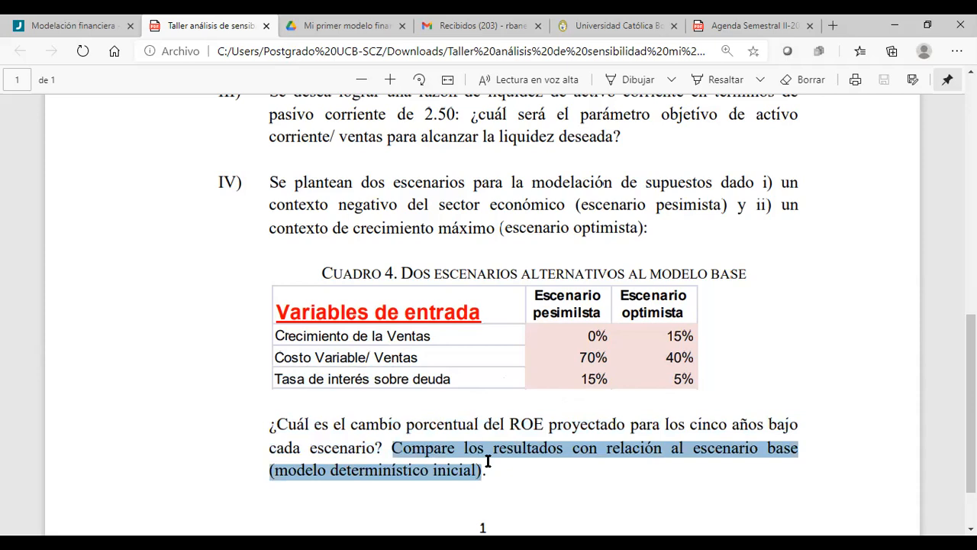
click(487, 461)
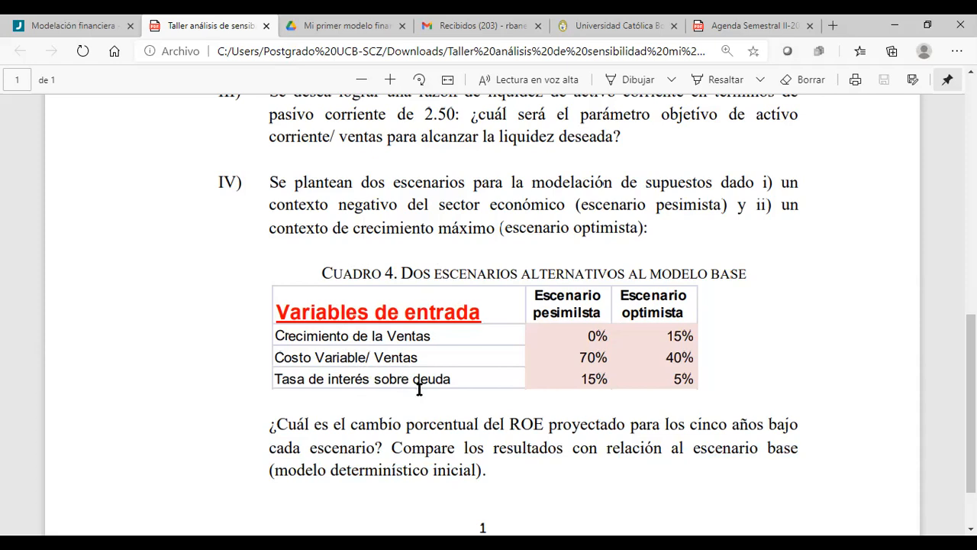
Step: Review the three input variables listed in Cuadro 4: sales growth, variable cost/sales and debt interest rate
drag(463, 380, 334, 327)
click(308, 329)
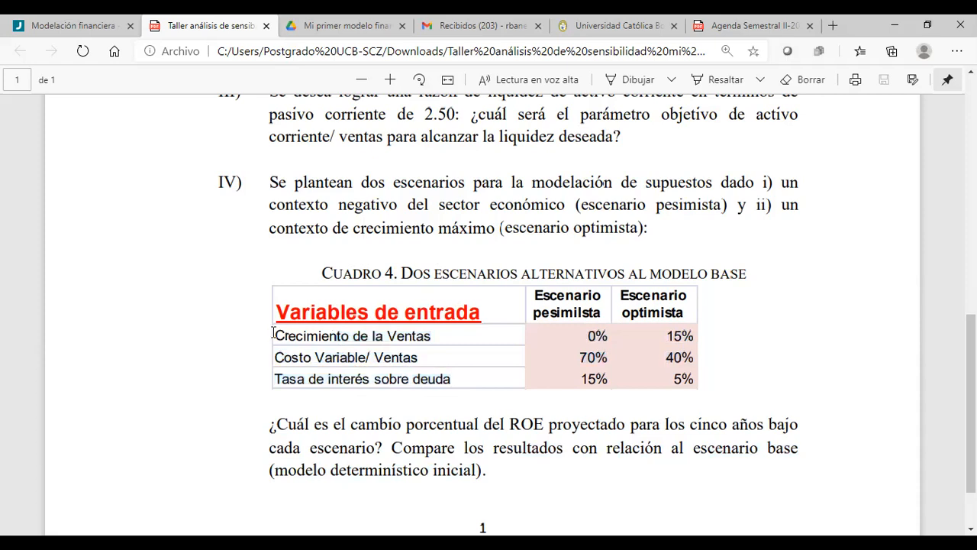
drag(273, 333, 456, 380)
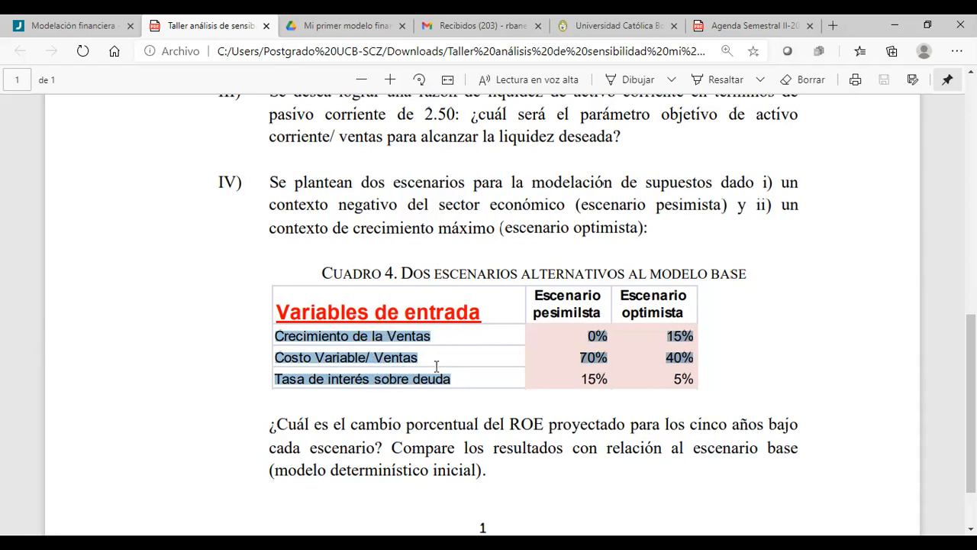
click(542, 373)
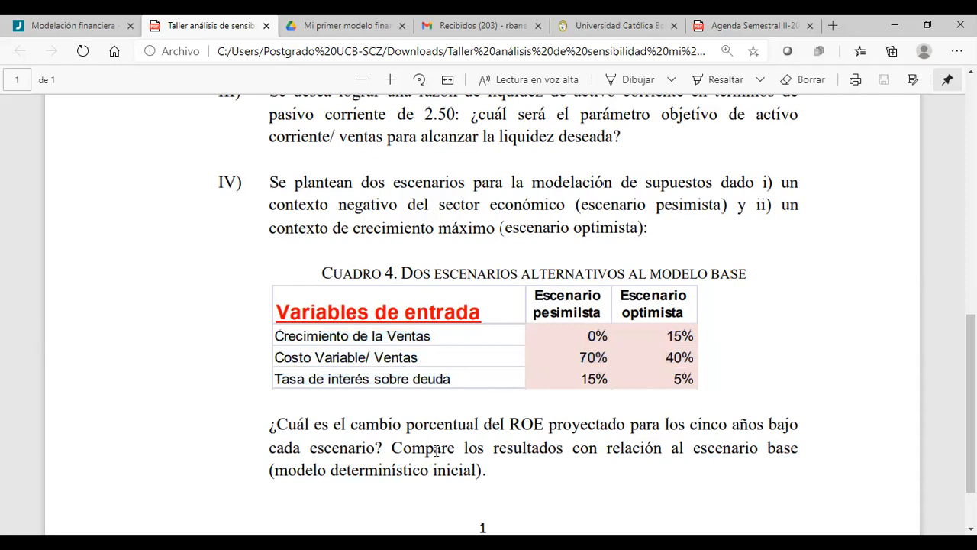
Step: Reread item IV's question on the percentage change of projected ROE over the five years under each scenario
drag(374, 449, 338, 405)
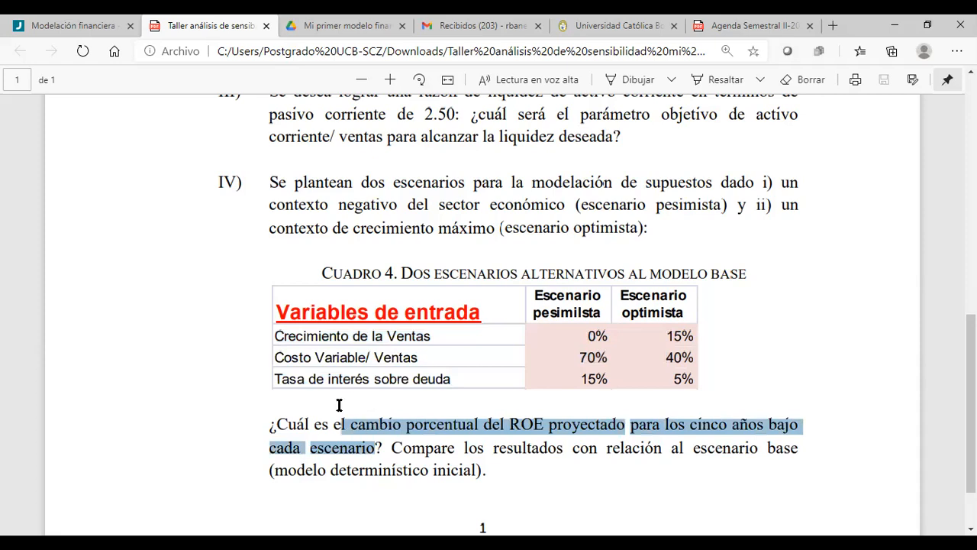
click(503, 425)
drag(503, 424, 532, 450)
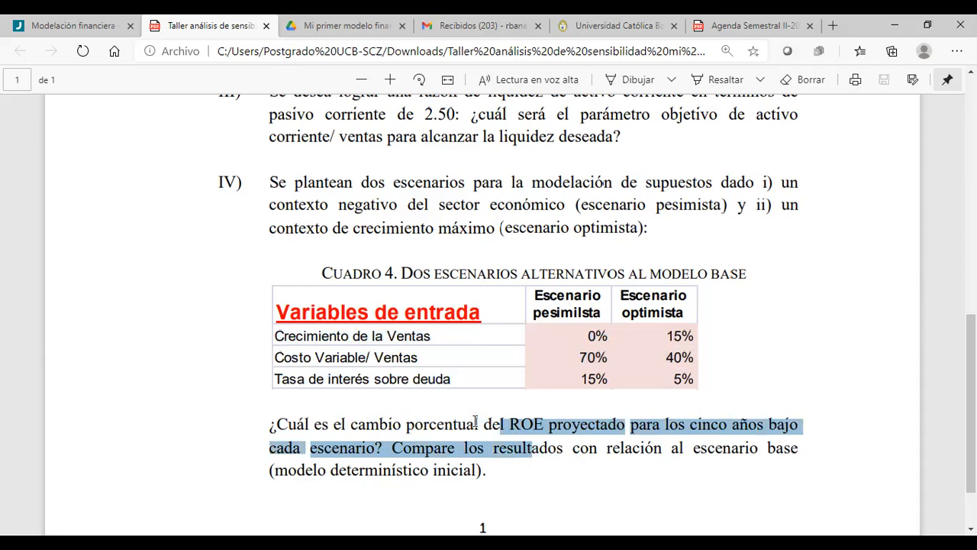
click(474, 422)
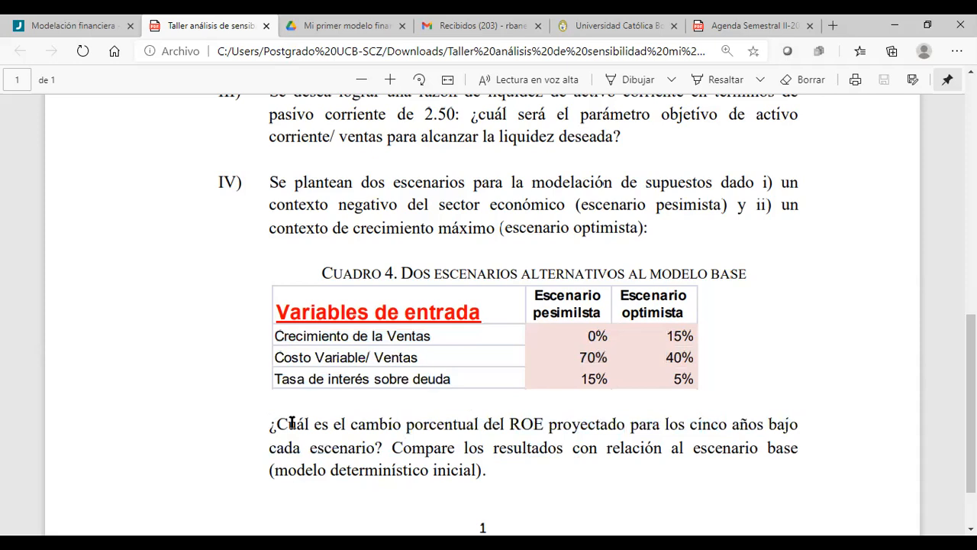
drag(271, 424, 383, 440)
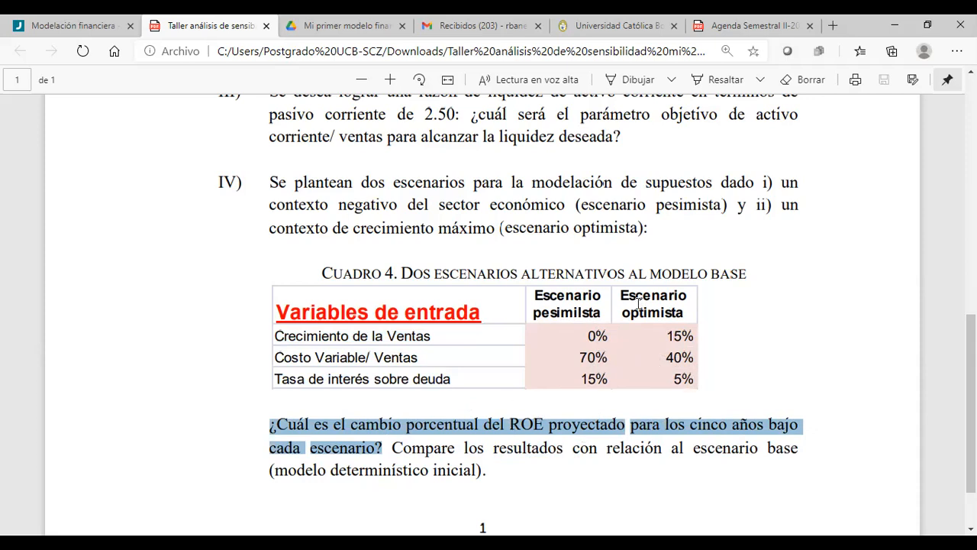
Step: Review the pessimistic and optimistic scenario headings in Cuadro 4 and their mentions in item IV's introduction
drag(533, 296, 687, 309)
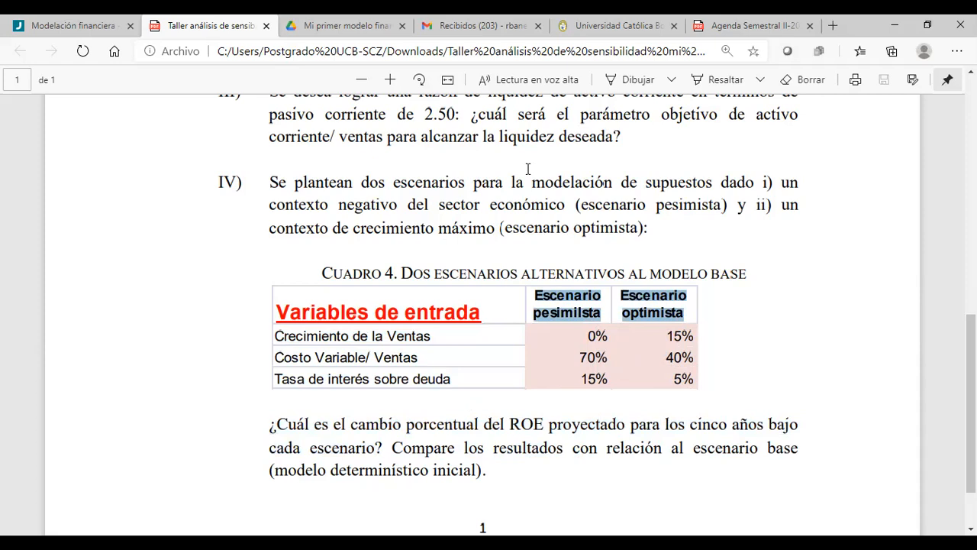
drag(729, 183, 604, 183)
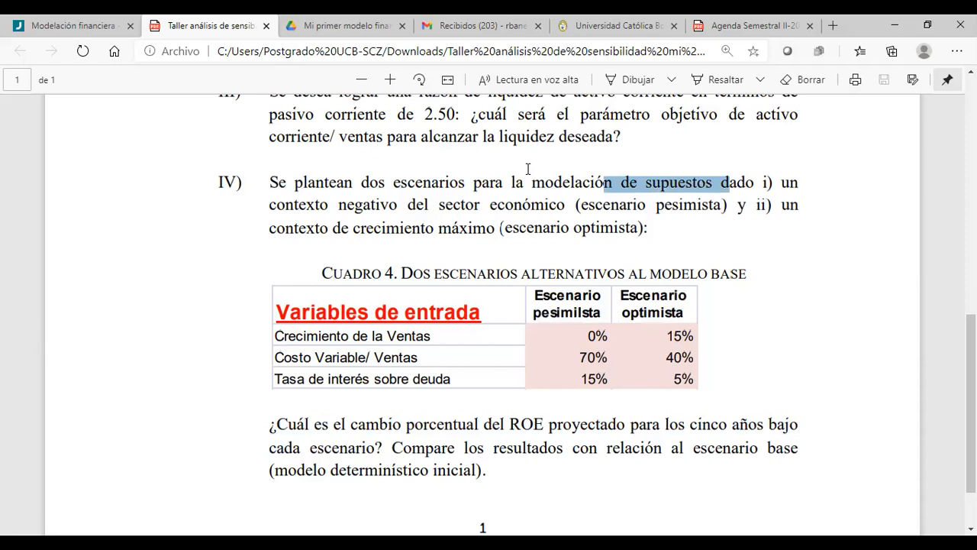
drag(722, 204, 581, 204)
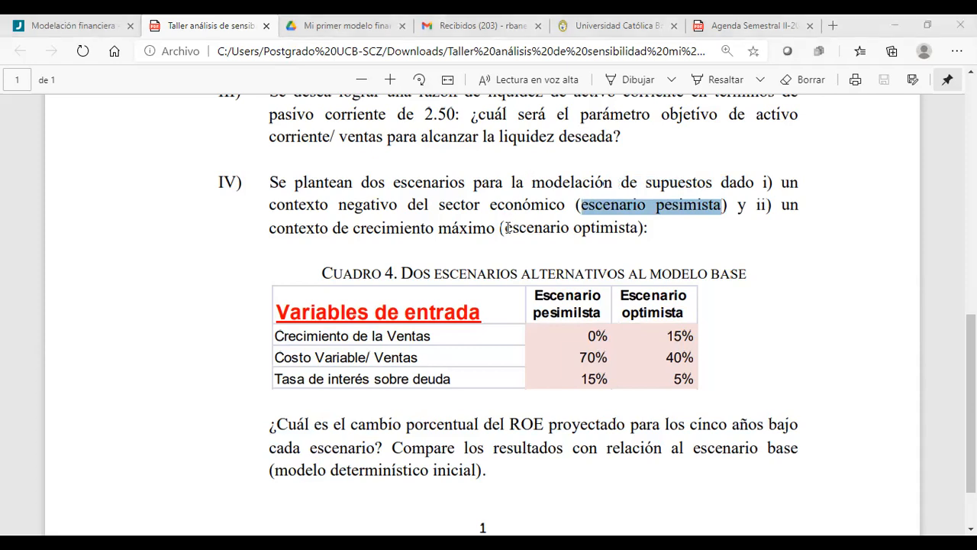
drag(505, 228, 640, 228)
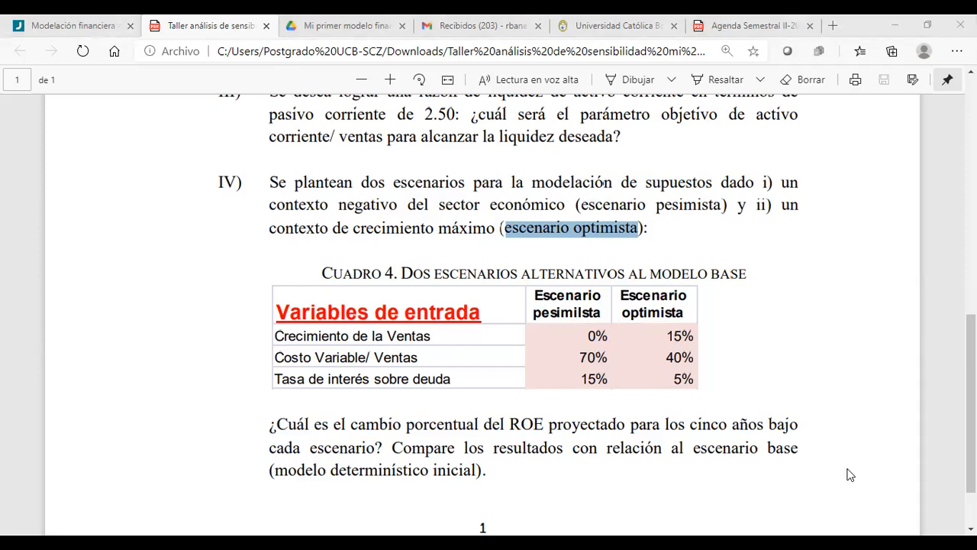
Step: Switch to the Excel workbook and view the output variables on the Solución modelación 5 años sheet
key(alt+Tab)
click(838, 423)
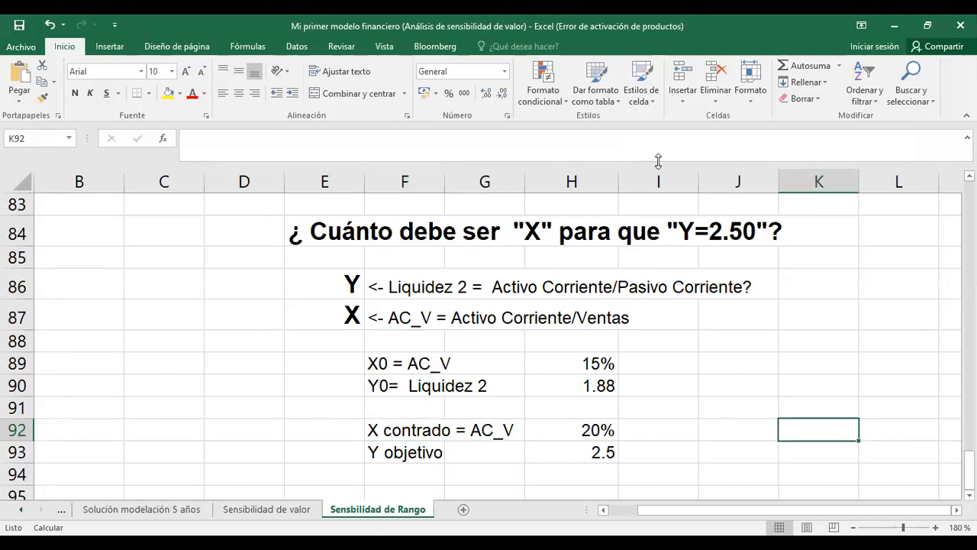
click(175, 509)
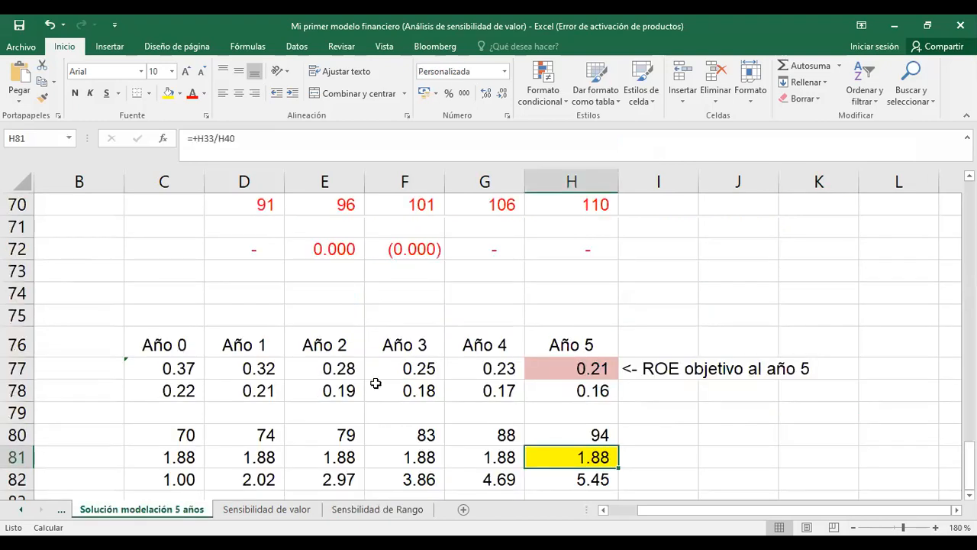
click(852, 528)
click(853, 527)
click(853, 528)
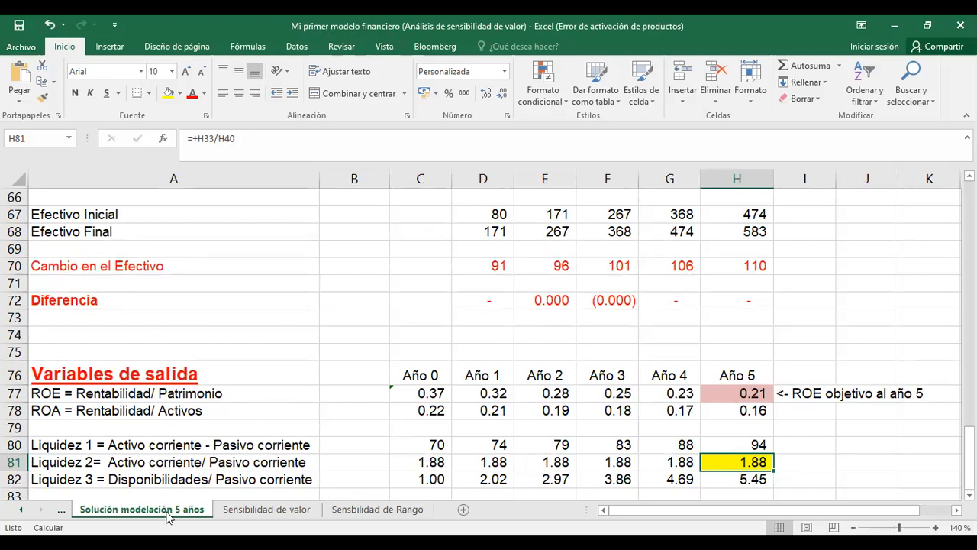
Step: Review the Variables de entrada block at the start of the Solución modelación 5 años sheet
click(419, 412)
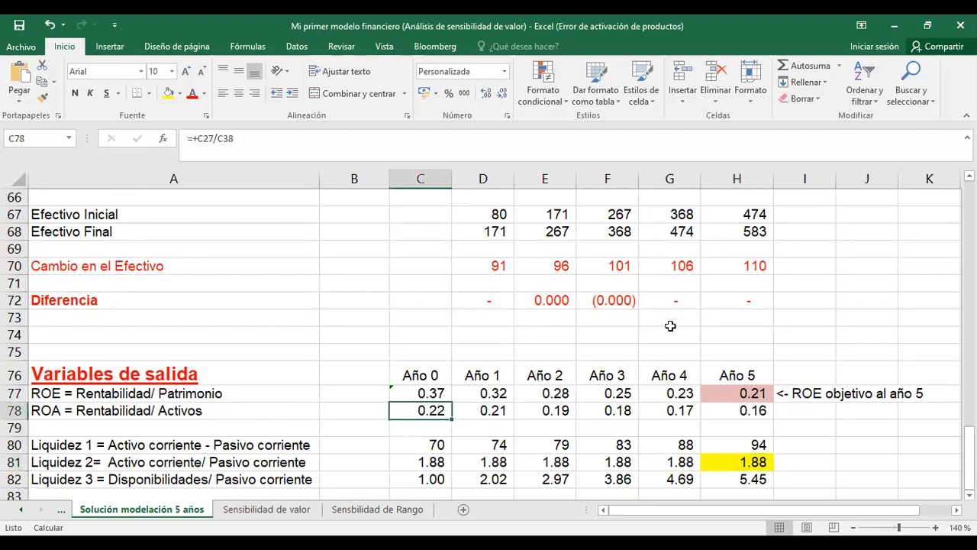
drag(970, 452, 969, 200)
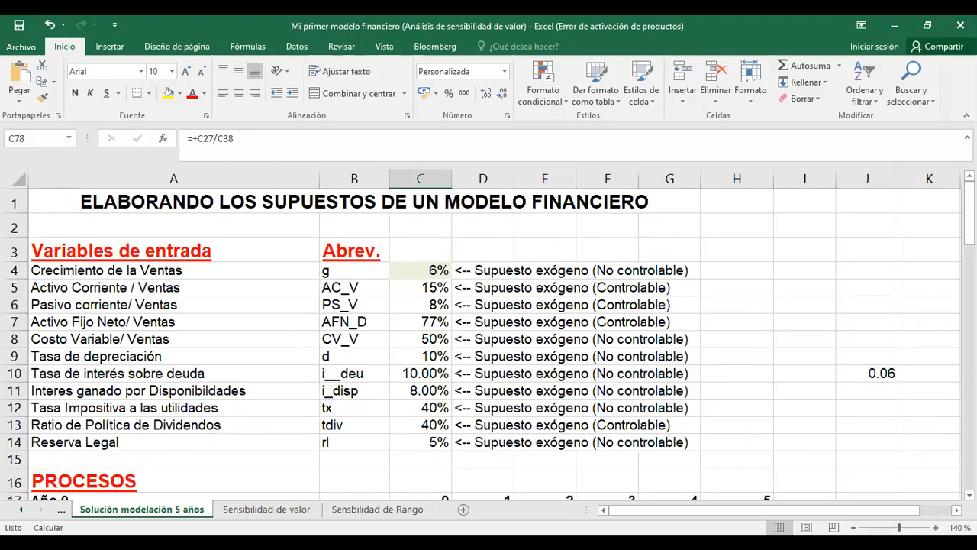
click(935, 528)
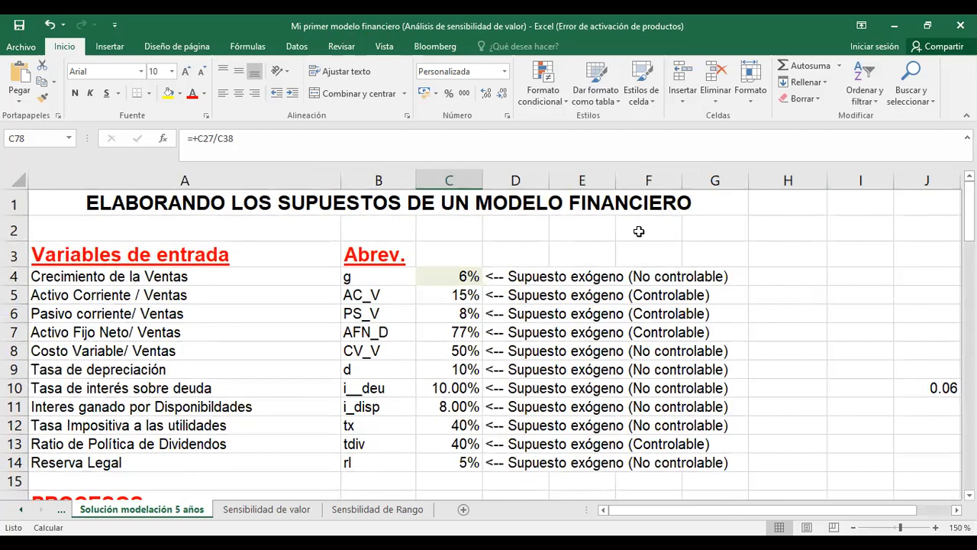
Step: Examine the income statement under PROCESOS, covering the base year 0 and projected years 1 to 5
drag(969, 214, 969, 253)
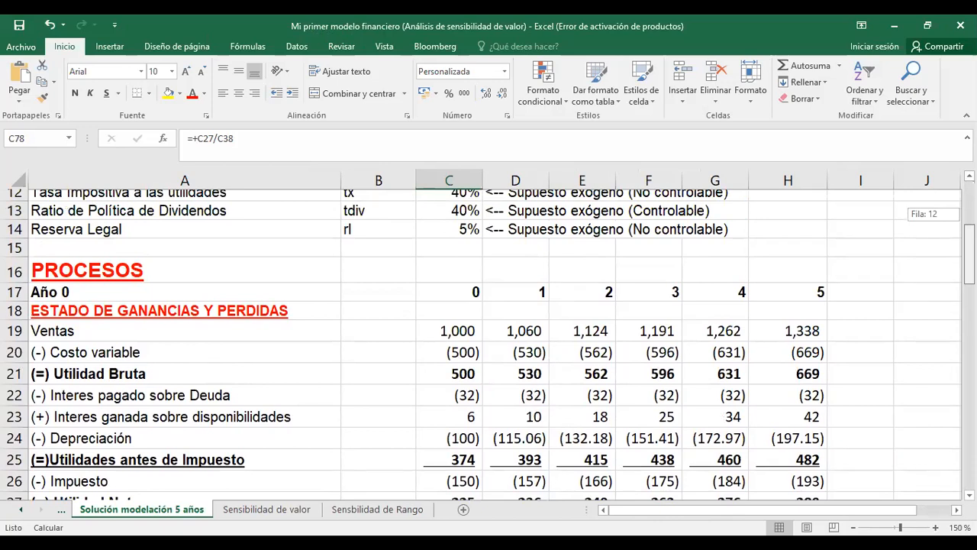
drag(969, 253, 968, 253)
click(464, 295)
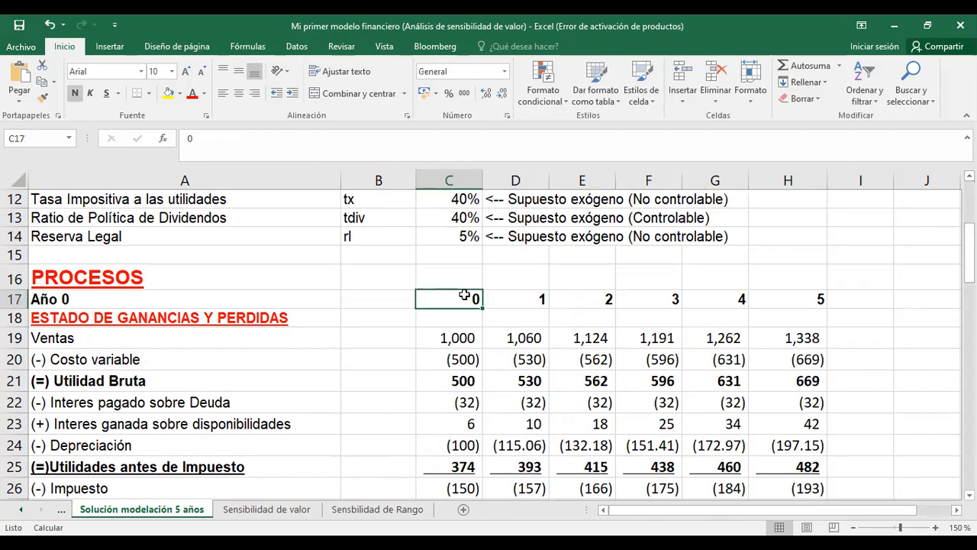
drag(464, 295, 482, 466)
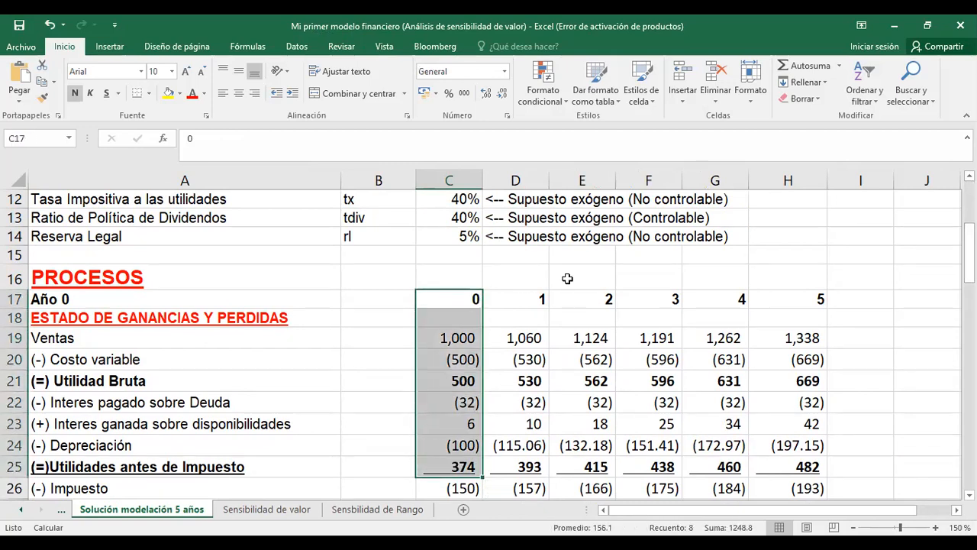
drag(526, 299, 792, 300)
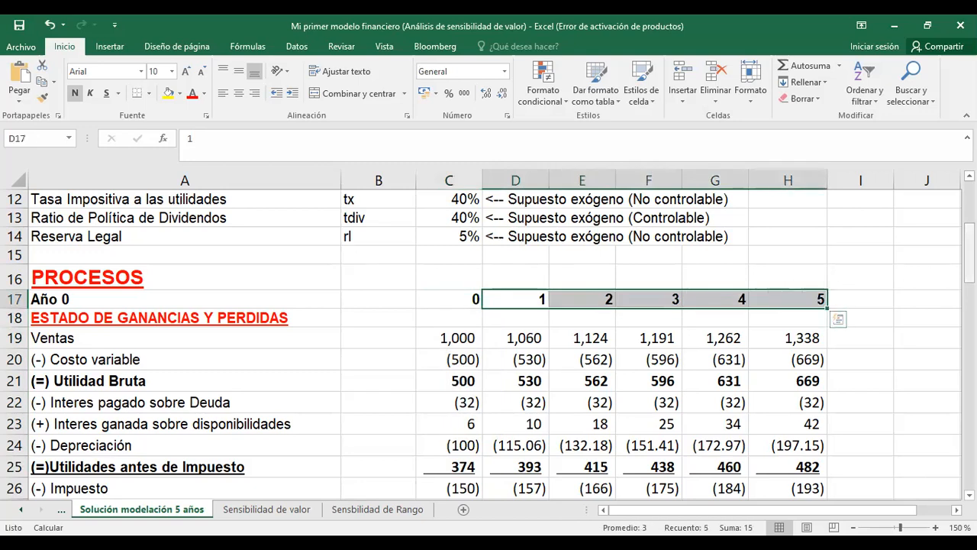
mouse_move(968, 252)
mouse_down()
mouse_move(968, 273)
mouse_move(969, 263)
mouse_up()
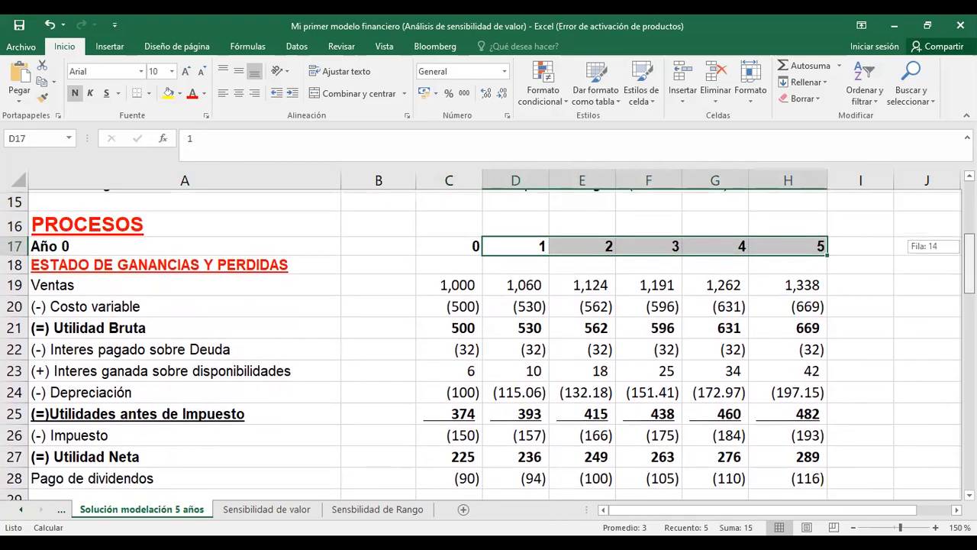
Step: Review the output variables section, covering the ROE and ROA rows and the three liquidity ratio rows
drag(969, 262, 969, 461)
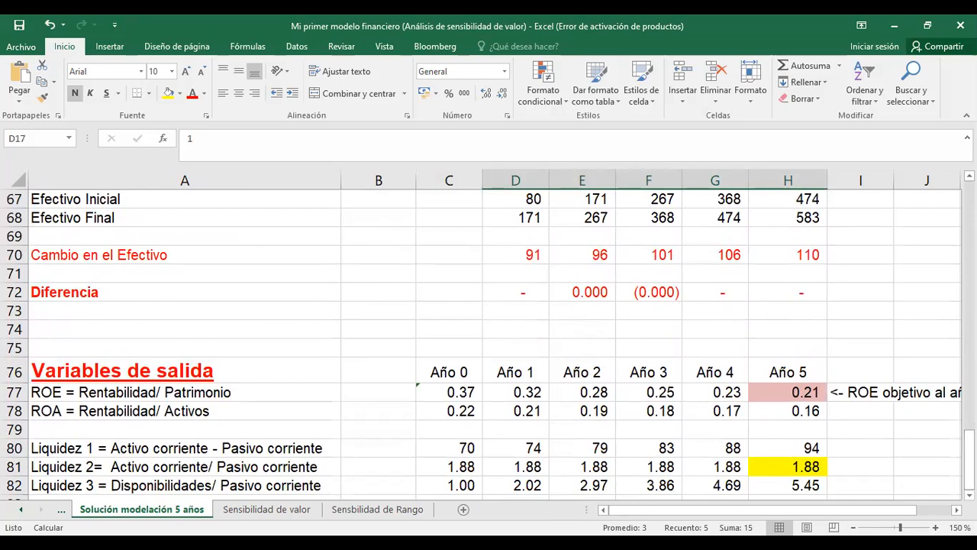
double_click(969, 495)
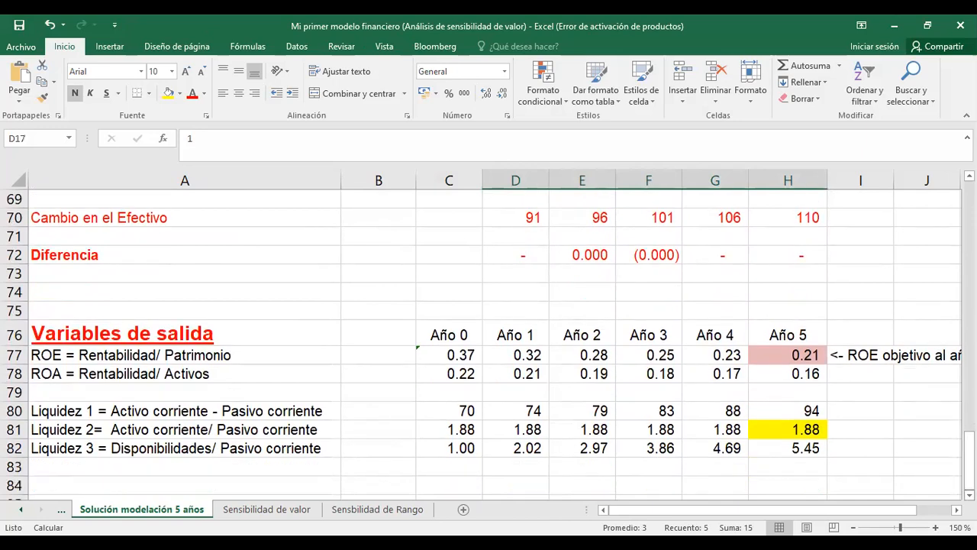
click(118, 334)
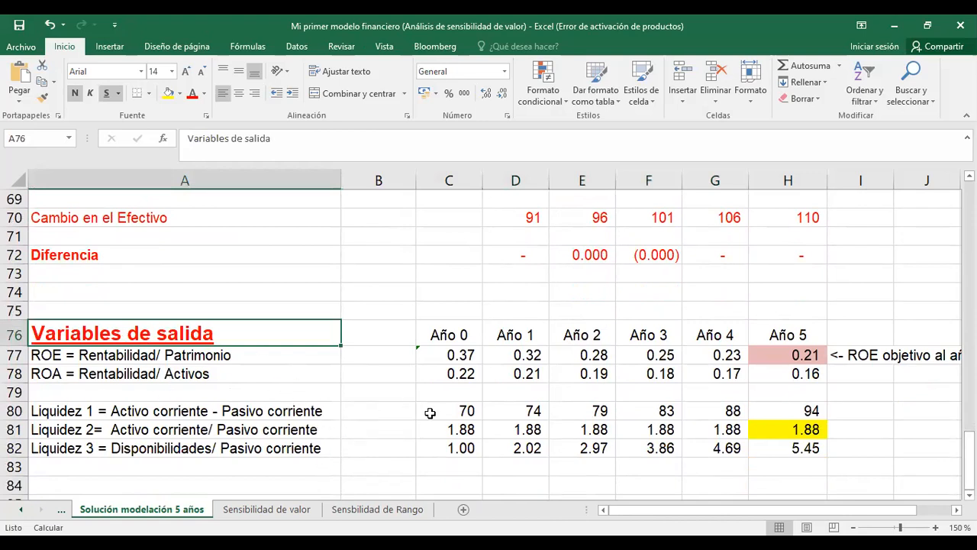
drag(267, 355, 268, 374)
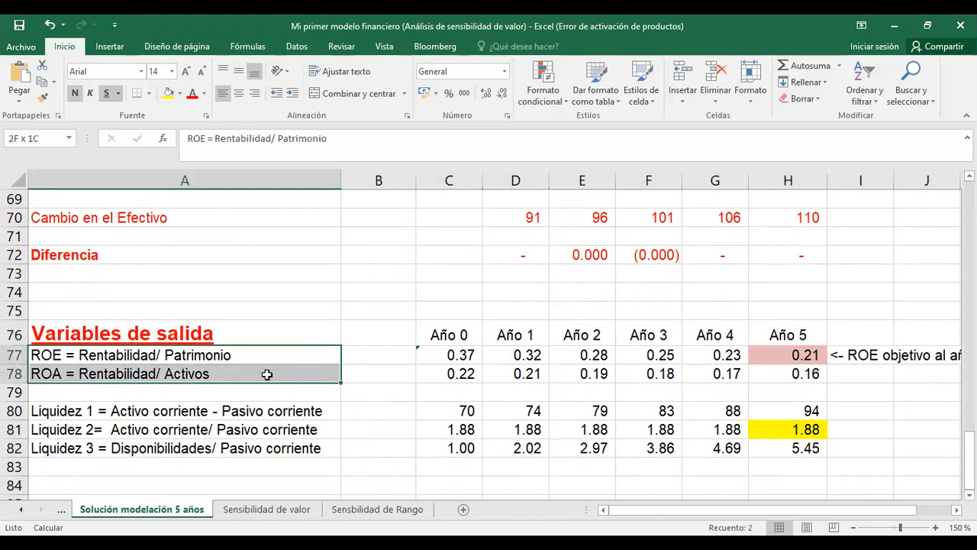
mouse_move(267, 374)
mouse_down()
mouse_move(270, 355)
mouse_move(266, 374)
mouse_up()
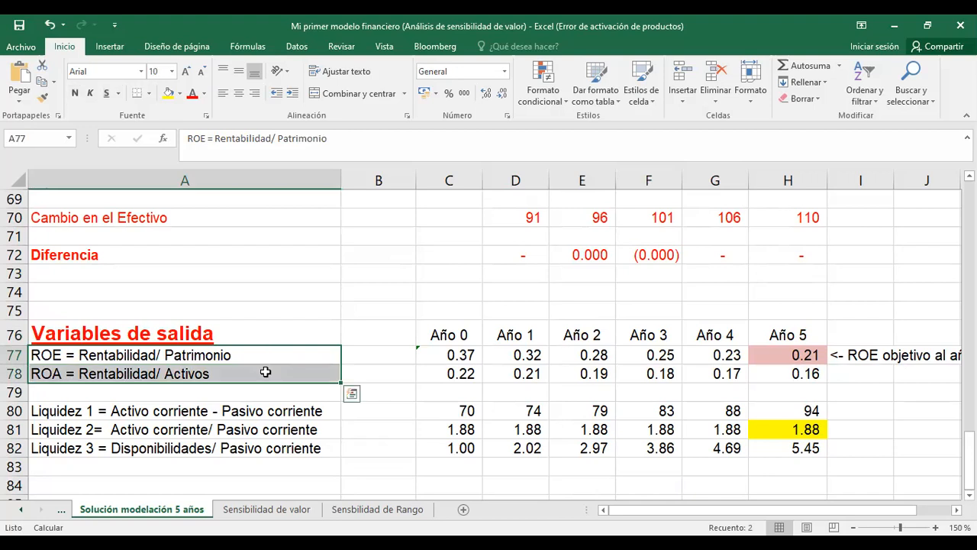
drag(264, 411, 265, 448)
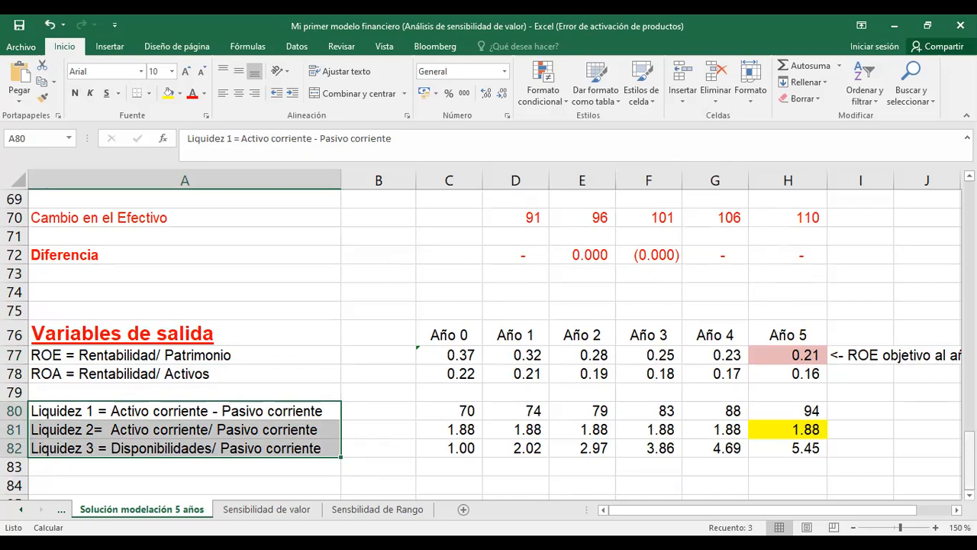
Step: Compare the model's input variables with the pessimistic and optimistic scenario table in the workshop PDF
drag(969, 458, 969, 214)
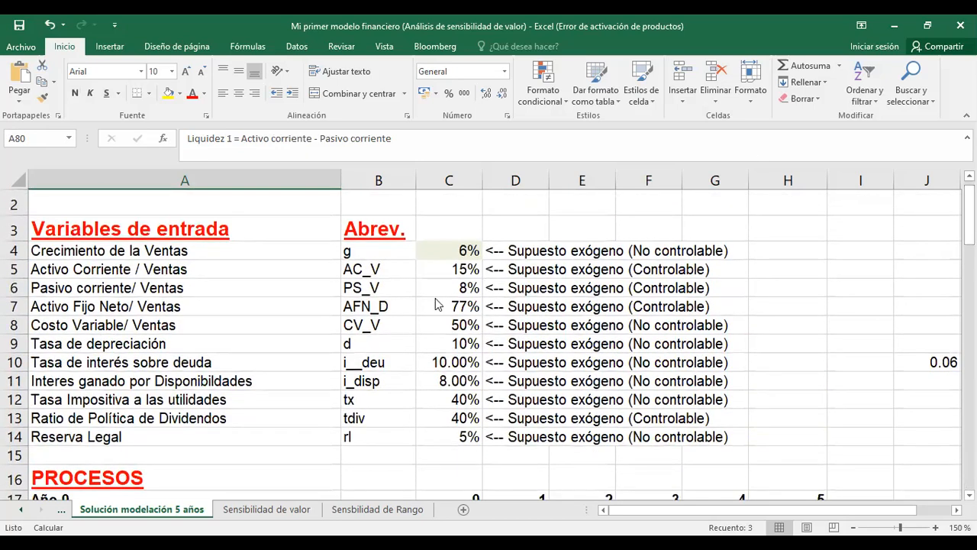
key(alt+Tab)
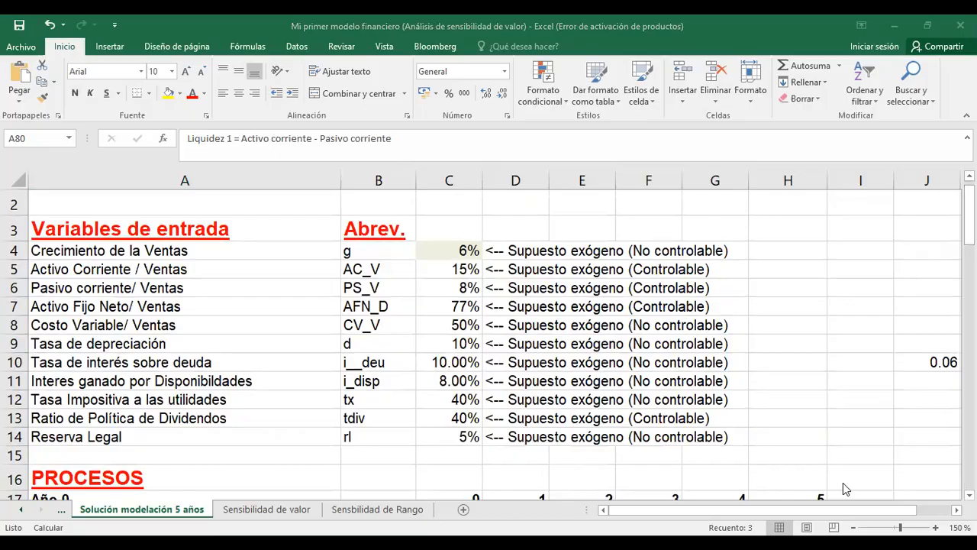
key(alt+Tab)
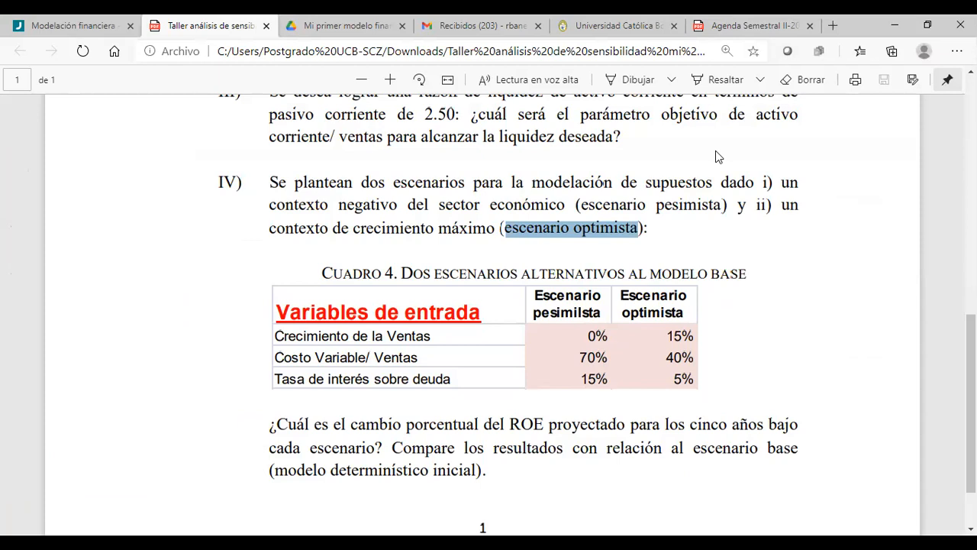
key(alt+Tab)
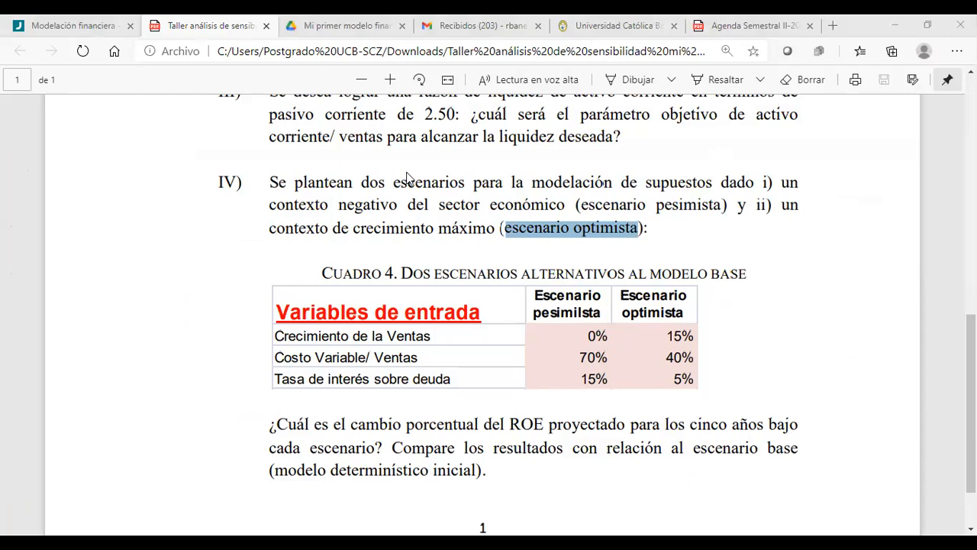
key(alt+Tab)
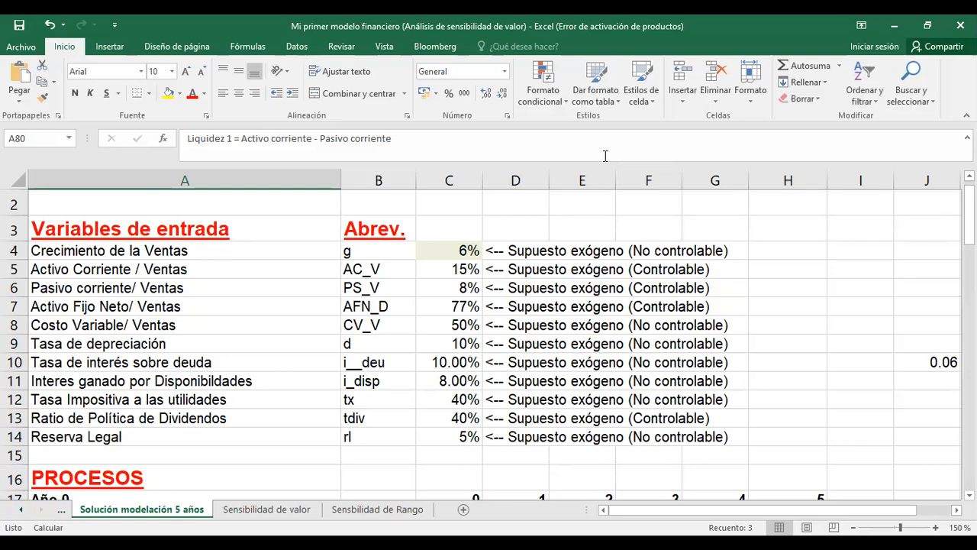
click(302, 48)
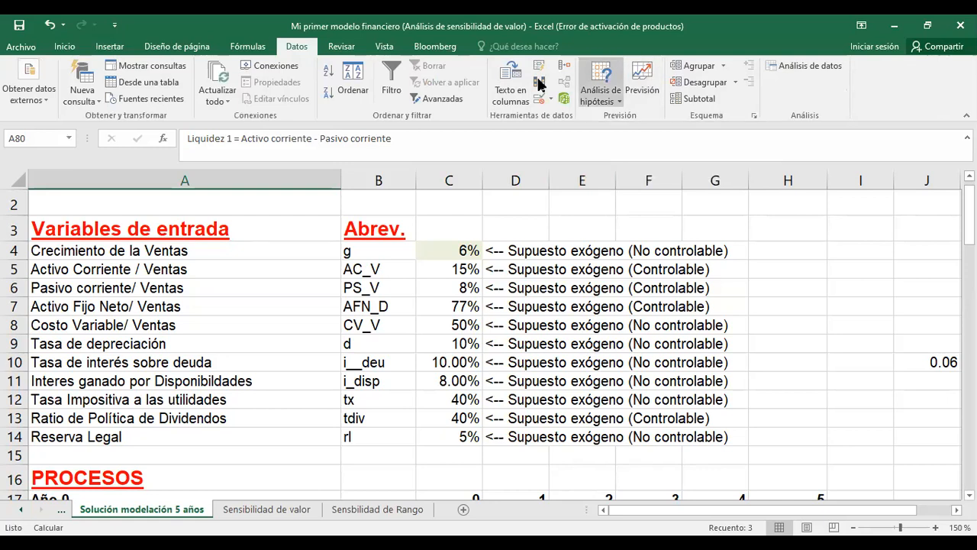
click(600, 96)
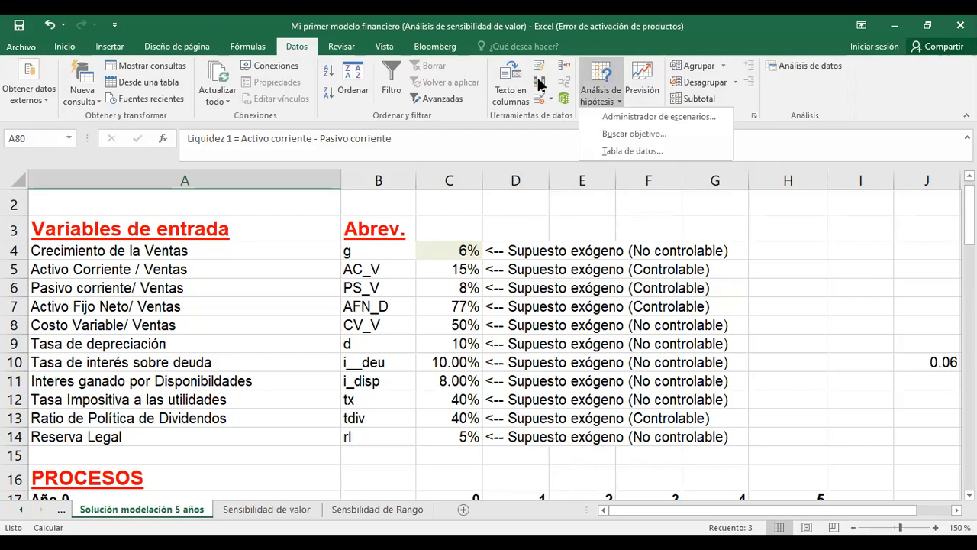
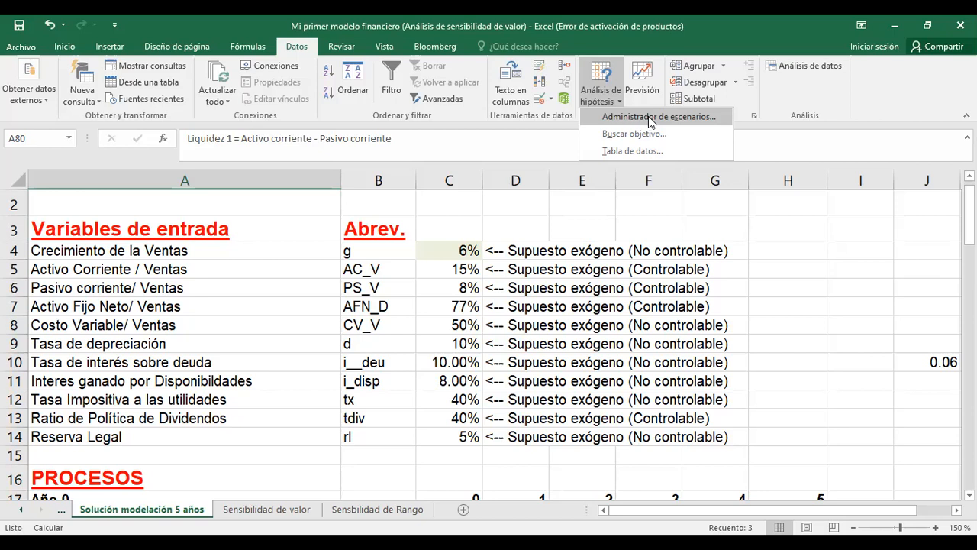
click(705, 238)
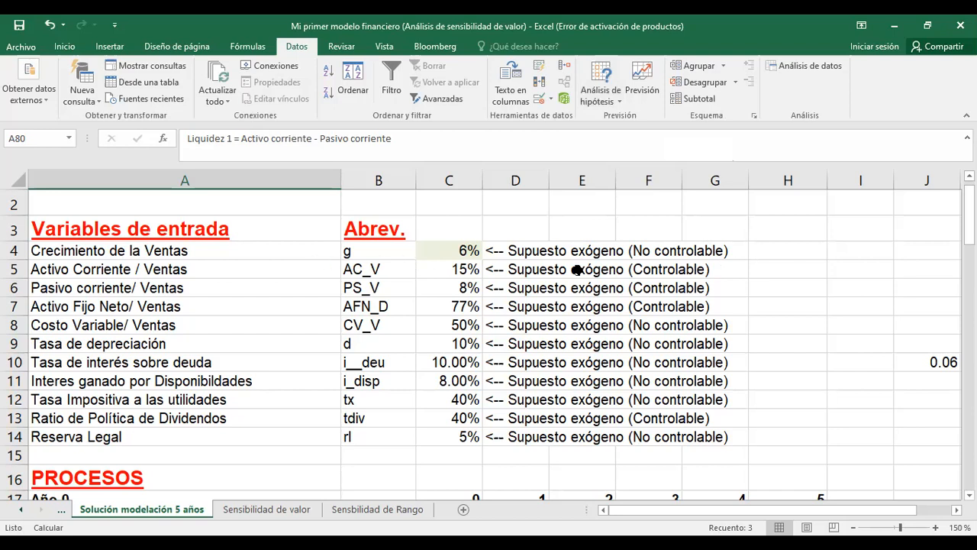
Step: Format the Crecimiento de la Ventas label and its abbreviation in A4:B4 with blue font and underline
click(45, 250)
click(65, 48)
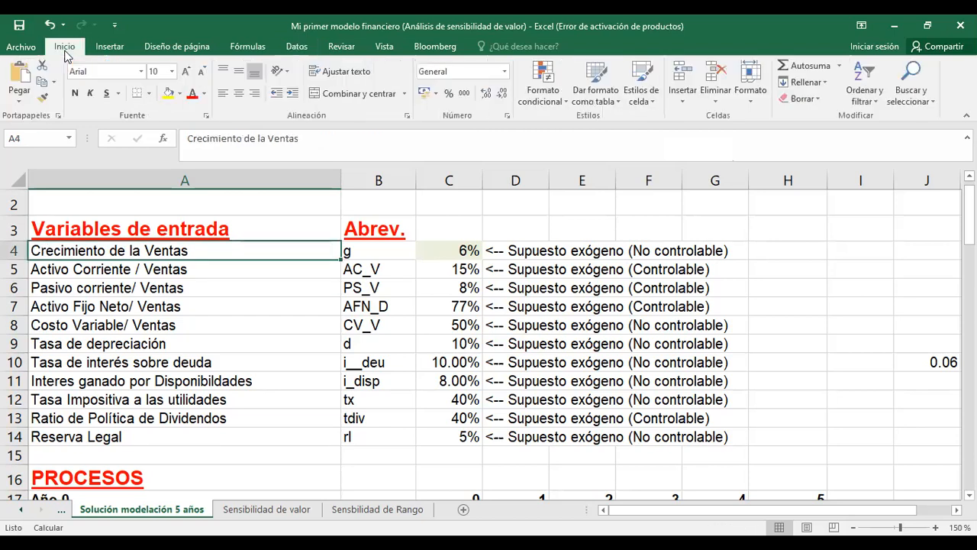
click(205, 94)
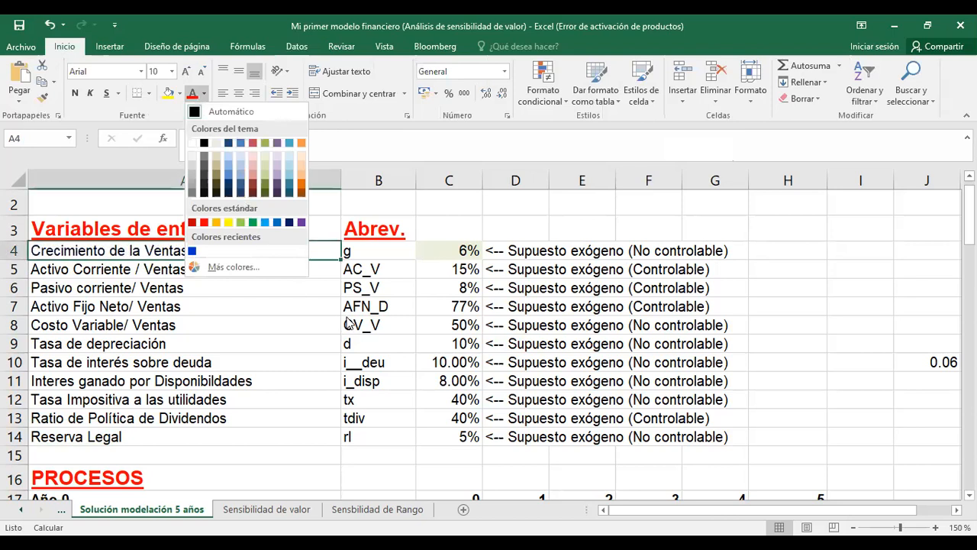
click(359, 263)
drag(363, 254, 303, 251)
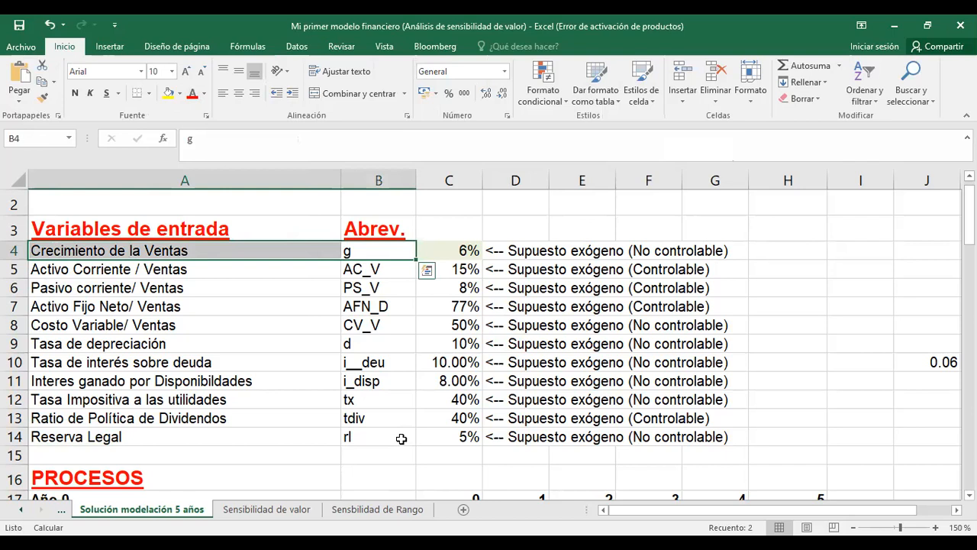
click(304, 51)
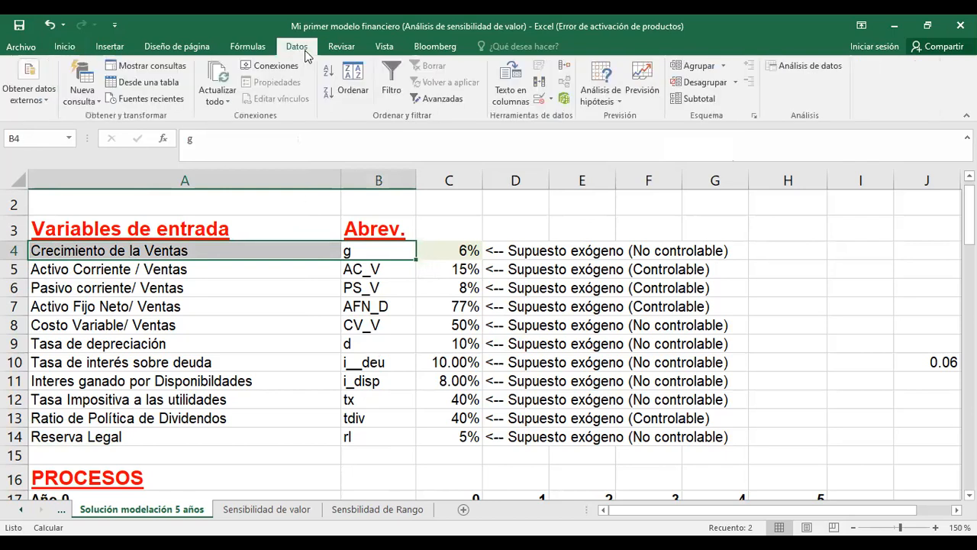
click(66, 47)
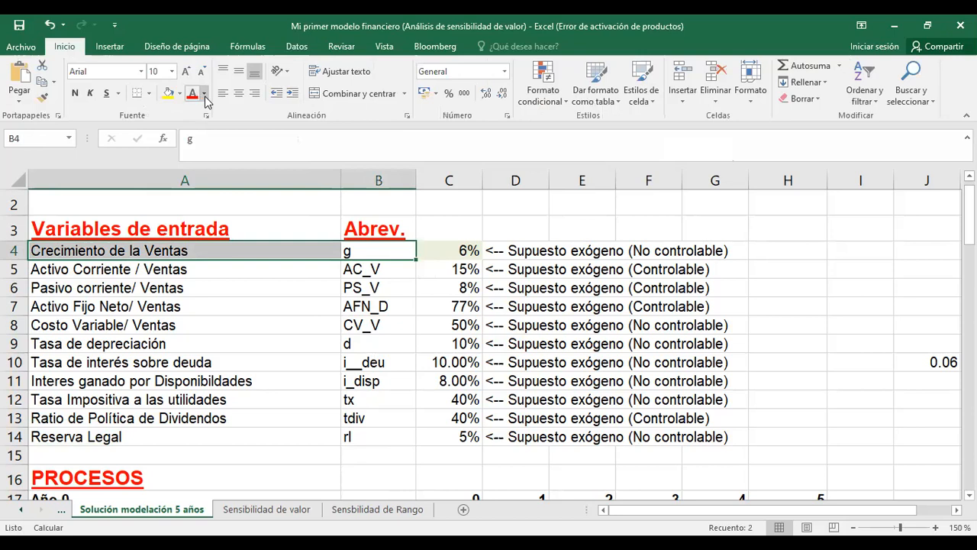
click(204, 94)
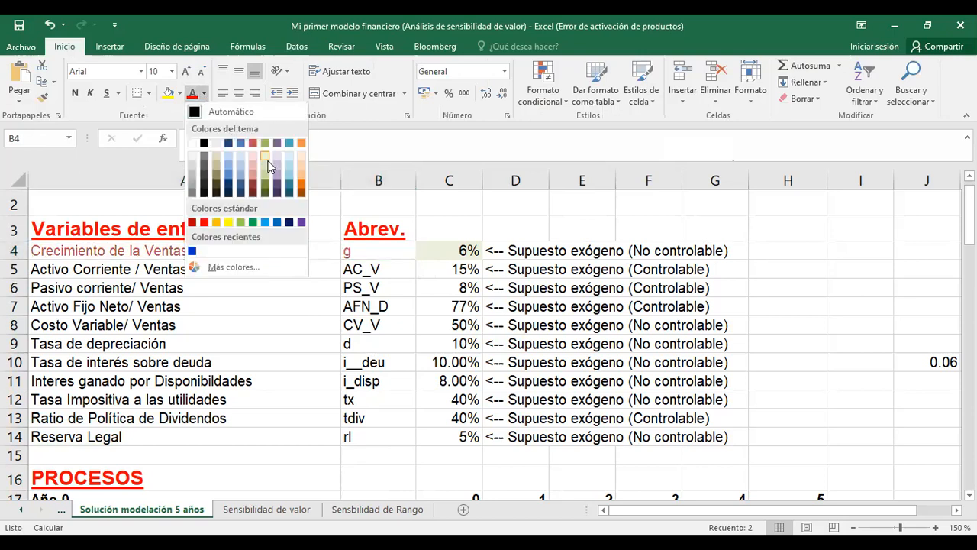
click(277, 222)
click(108, 92)
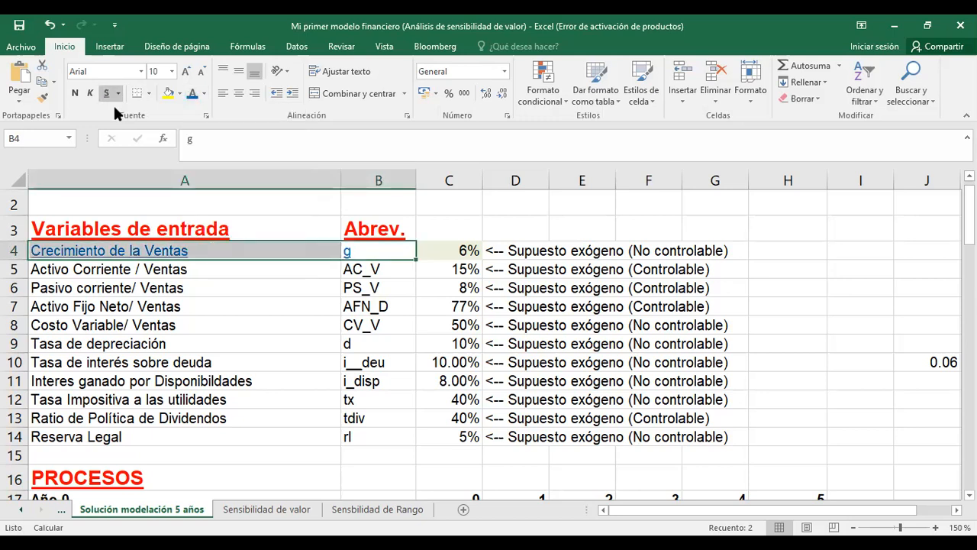
Step: Copy the blue underlined format from A4:B4 to the Costo Variable/ Ventas and Tasa de interés sobre deuda labels and abbreviations
click(43, 105)
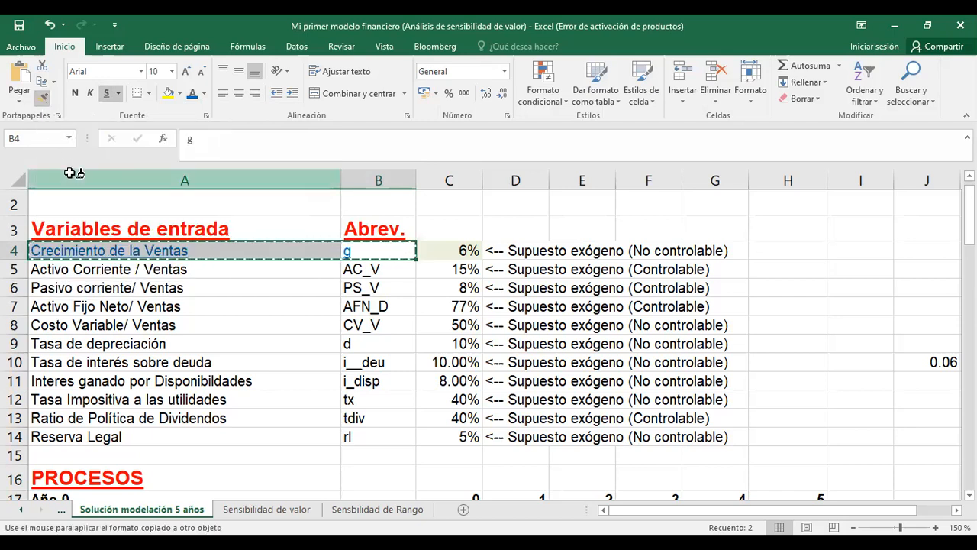
click(100, 329)
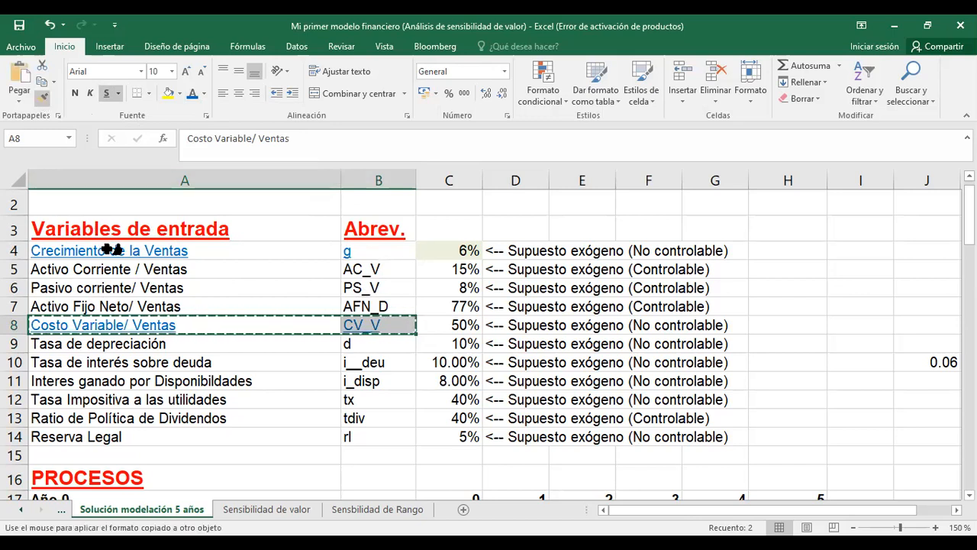
click(88, 361)
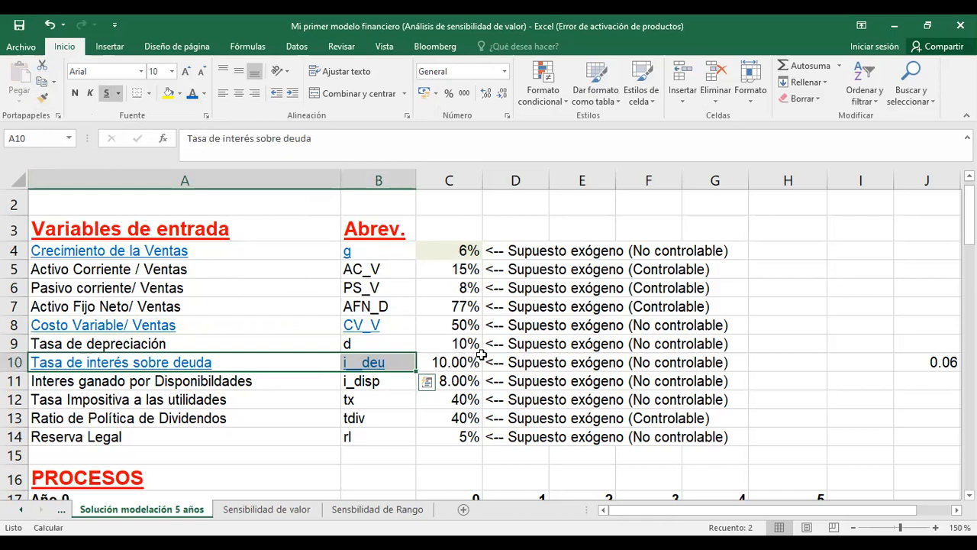
click(510, 350)
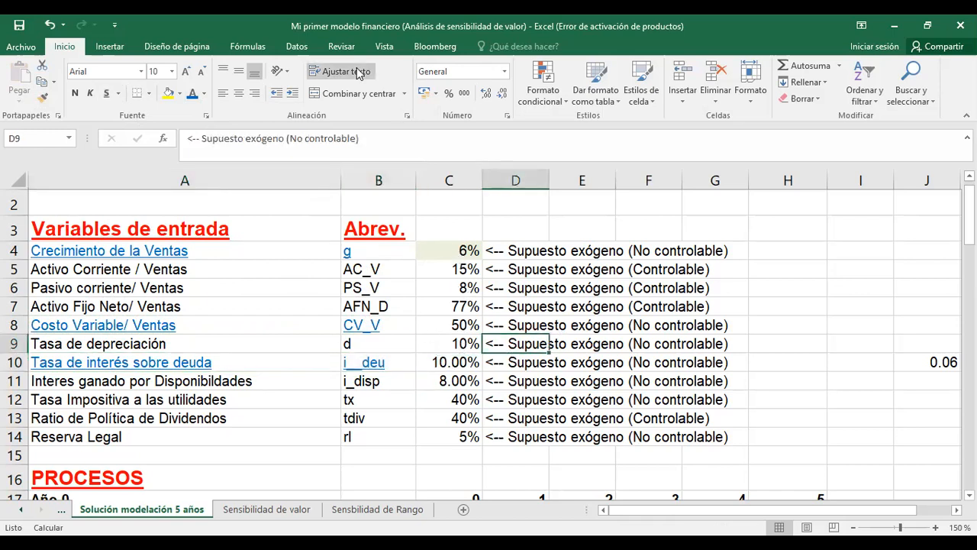
Step: Add a new scenario in the Scenario Manager and name it "Escenario pesimista"
click(299, 48)
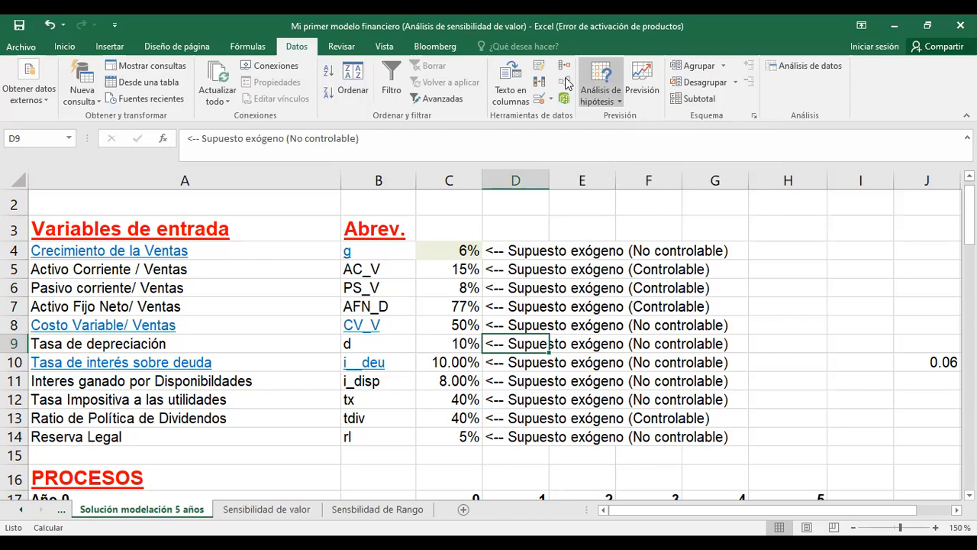
click(602, 91)
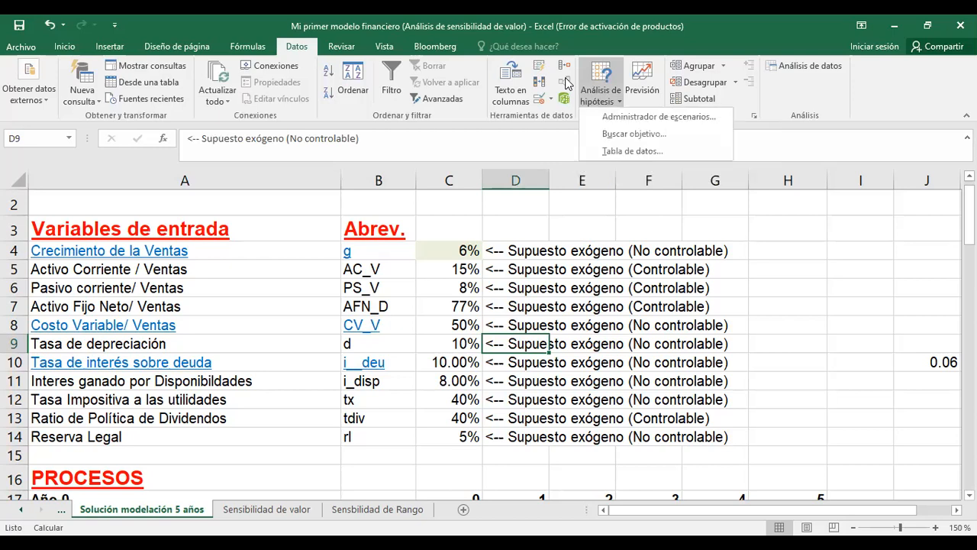
click(615, 120)
drag(612, 116, 725, 201)
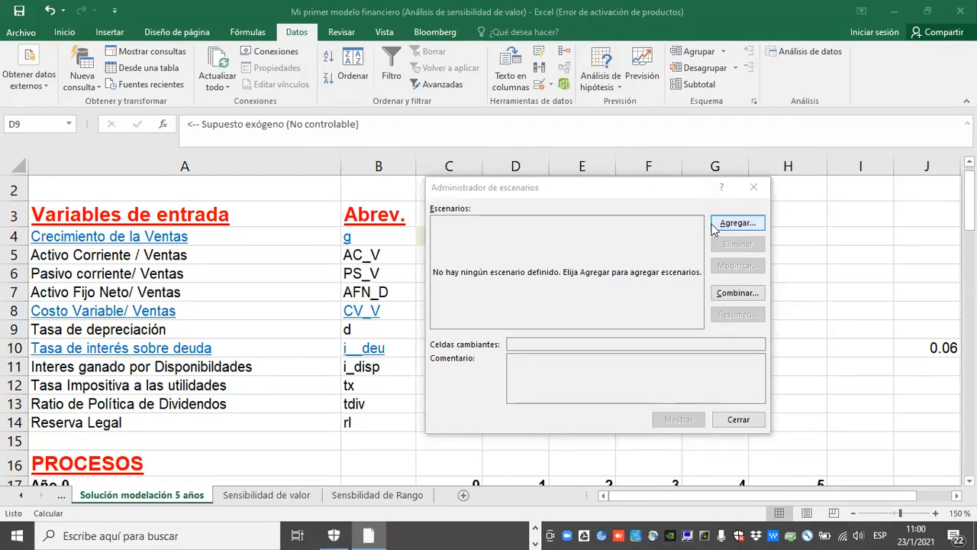
click(726, 225)
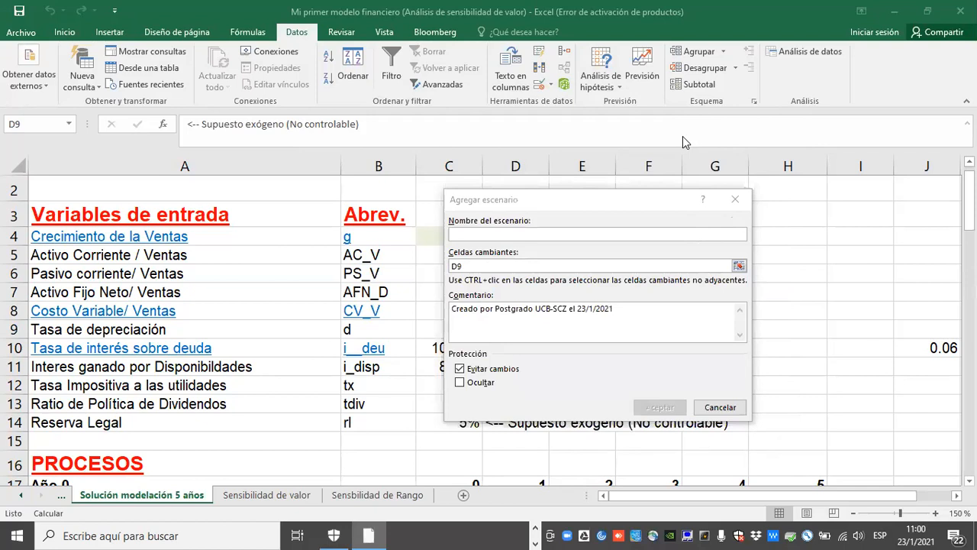
click(650, 234)
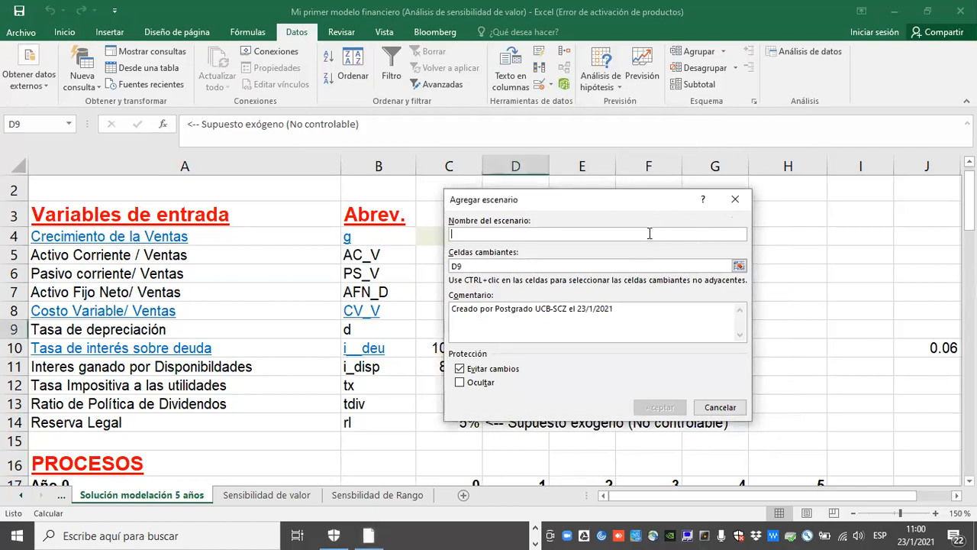
text(Esc)
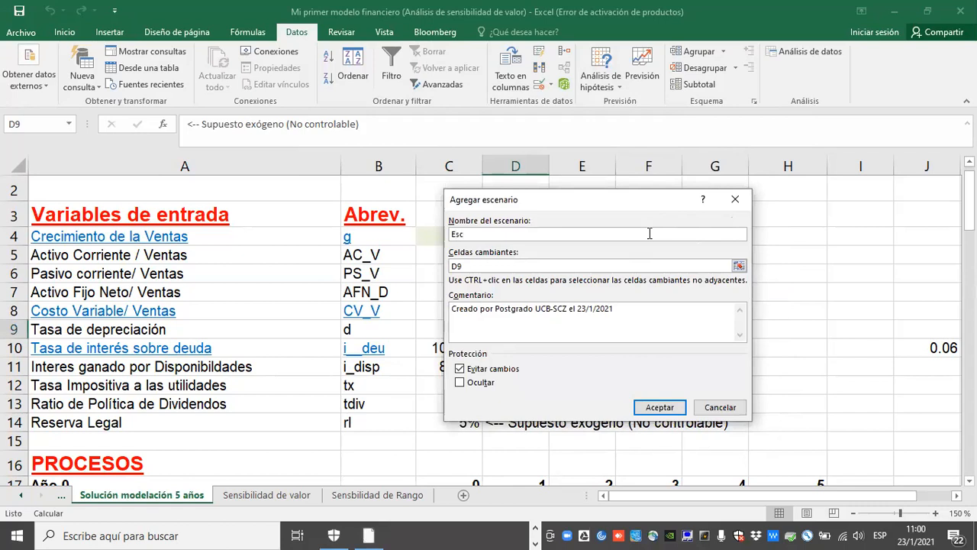
text(en)
key(BackSpace)
text(enario pesimista)
drag(647, 194, 724, 169)
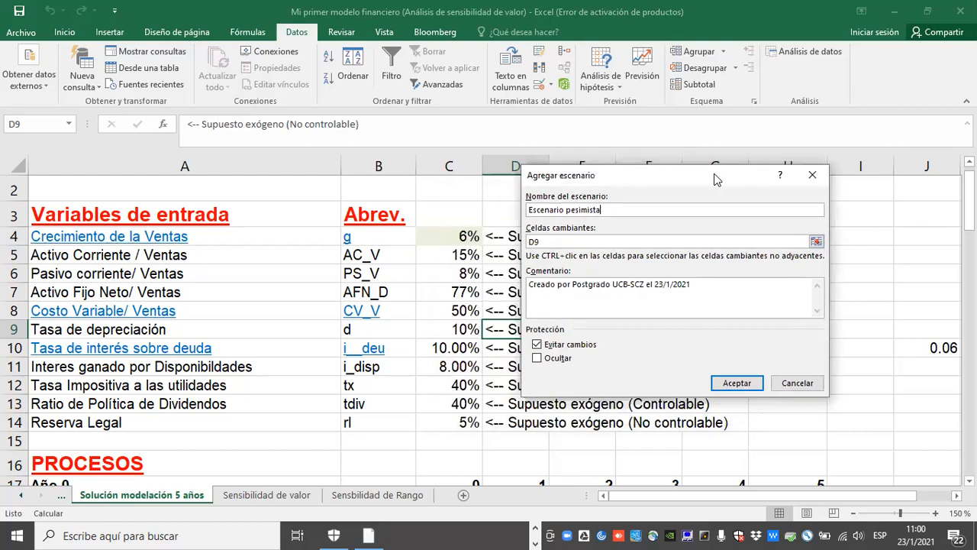
Step: Set the pessimistic scenario's changing cells to the input variables in C4:C14 and accept the scenario definition
click(816, 241)
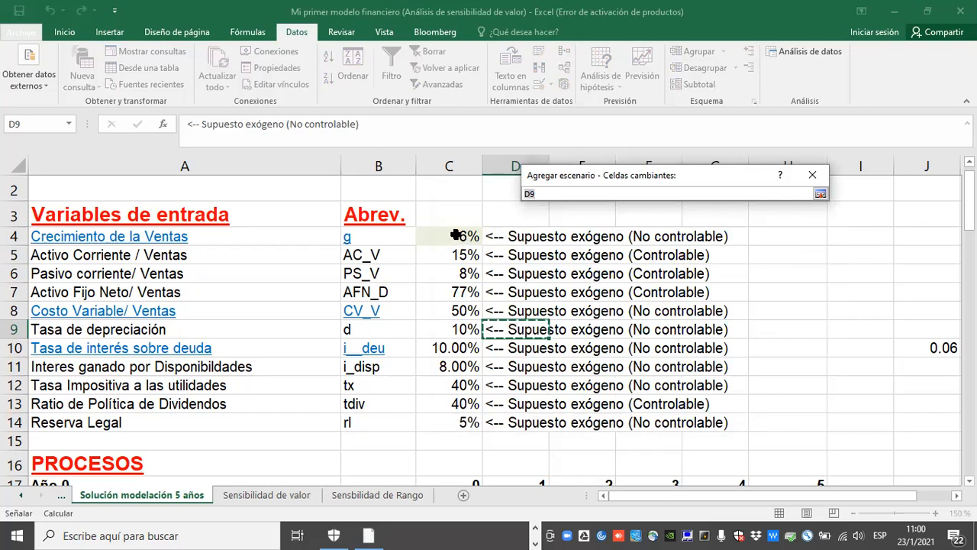
click(819, 194)
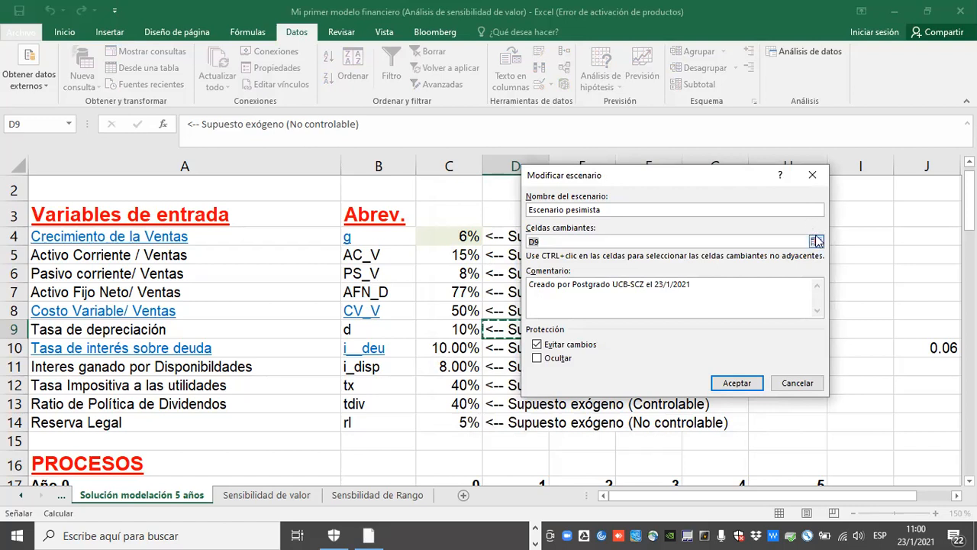
click(817, 241)
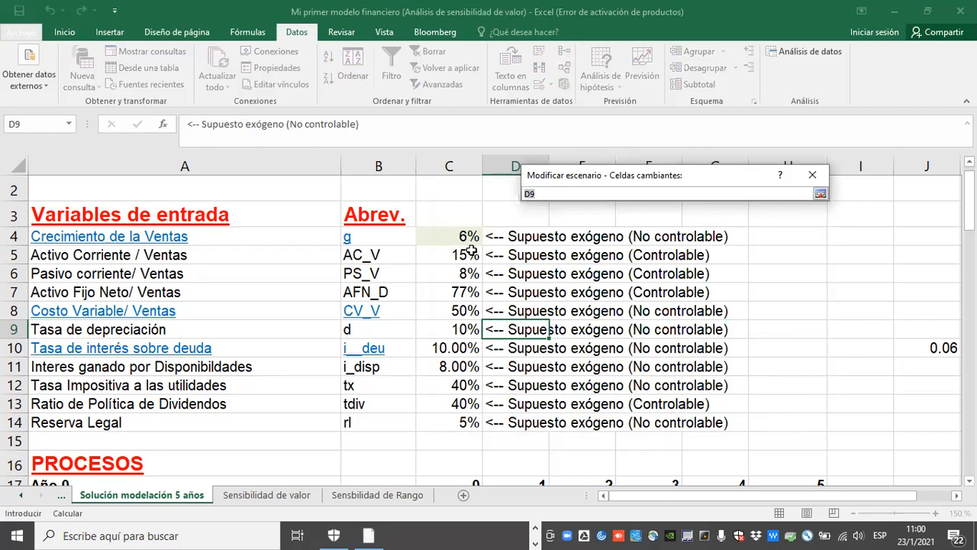
drag(456, 237, 466, 352)
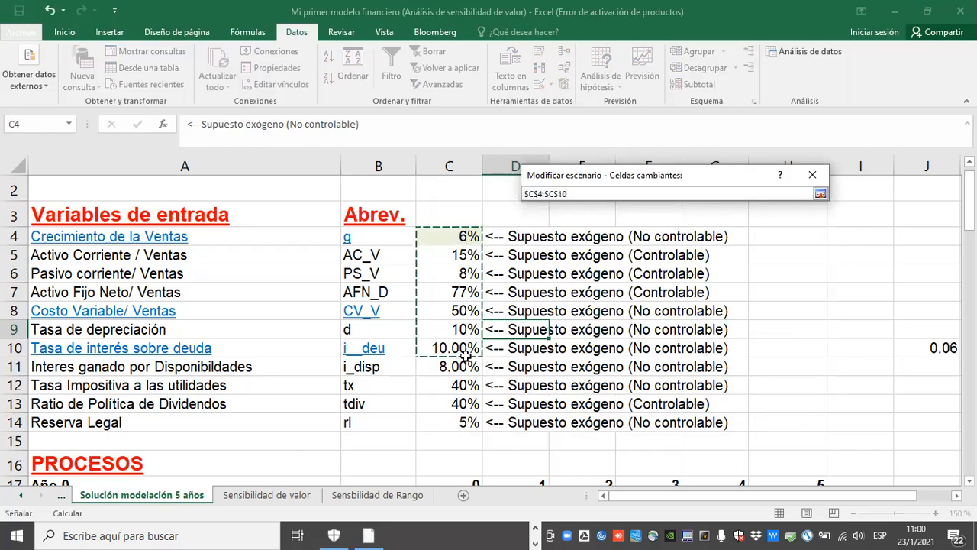
drag(467, 238, 447, 419)
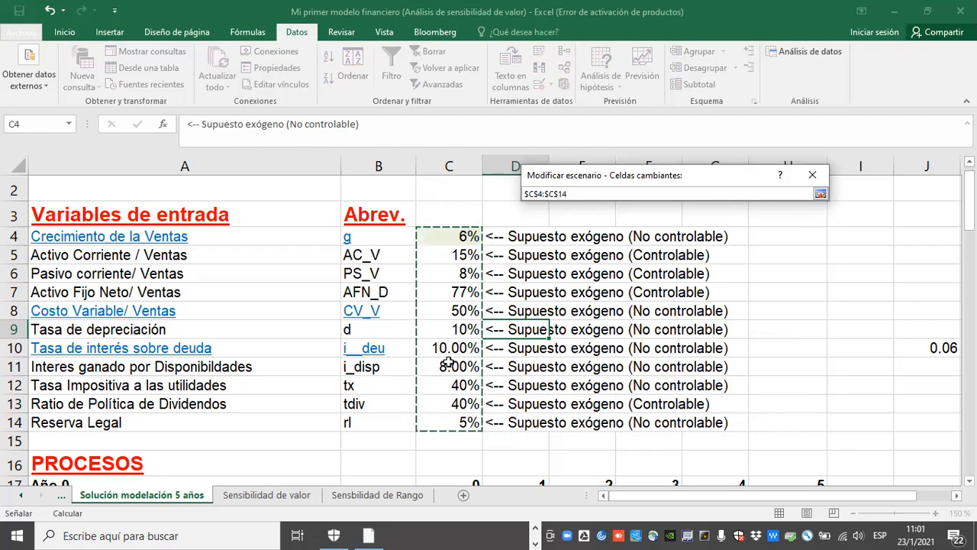
click(819, 193)
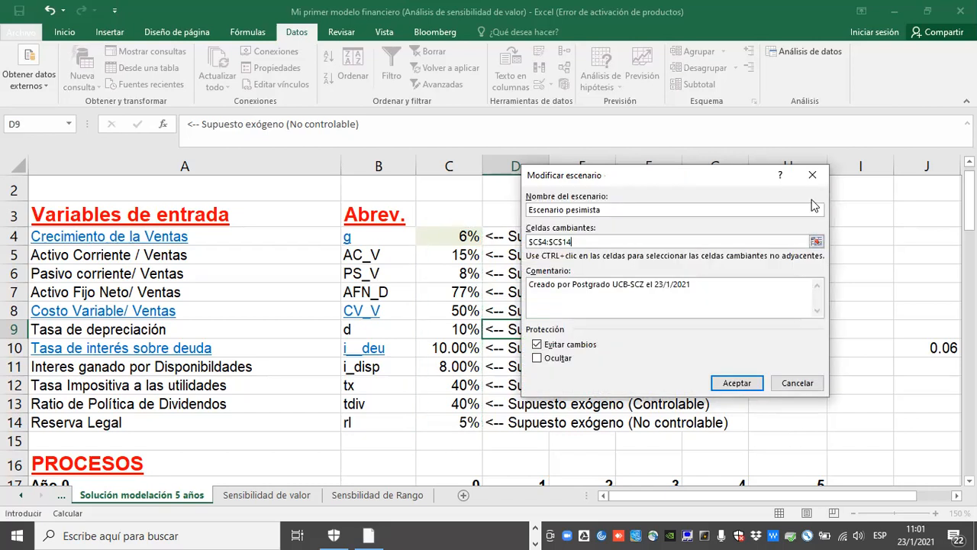
click(737, 384)
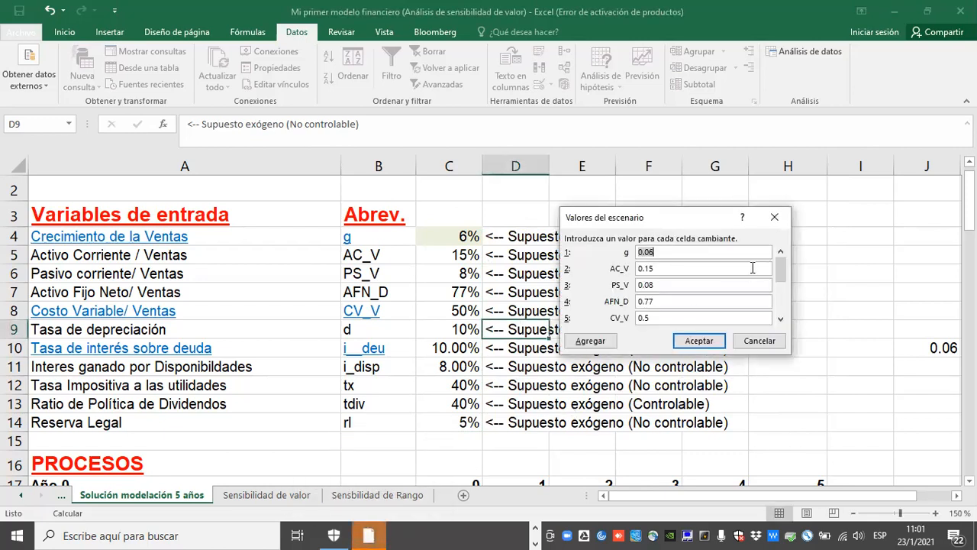
Step: Switch to the workshop PDF and check the pessimistic values for sales growth, variable cost/sales and debt interest rate
click(692, 184)
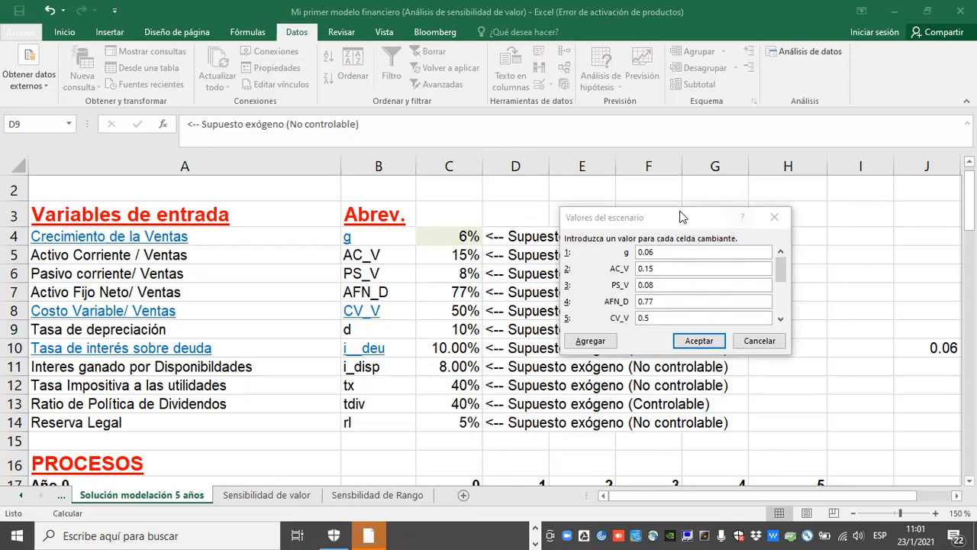
drag(679, 217, 604, 174)
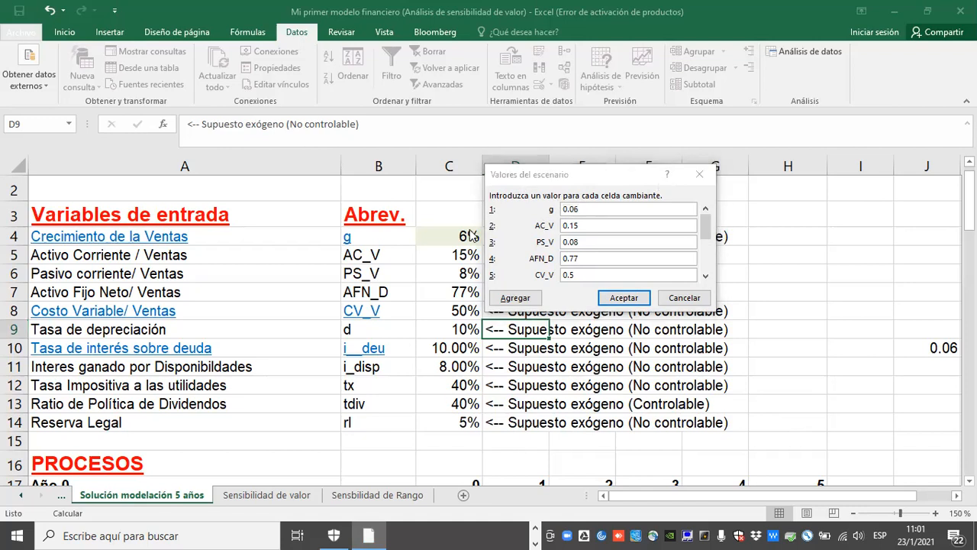
key(alt+Tab)
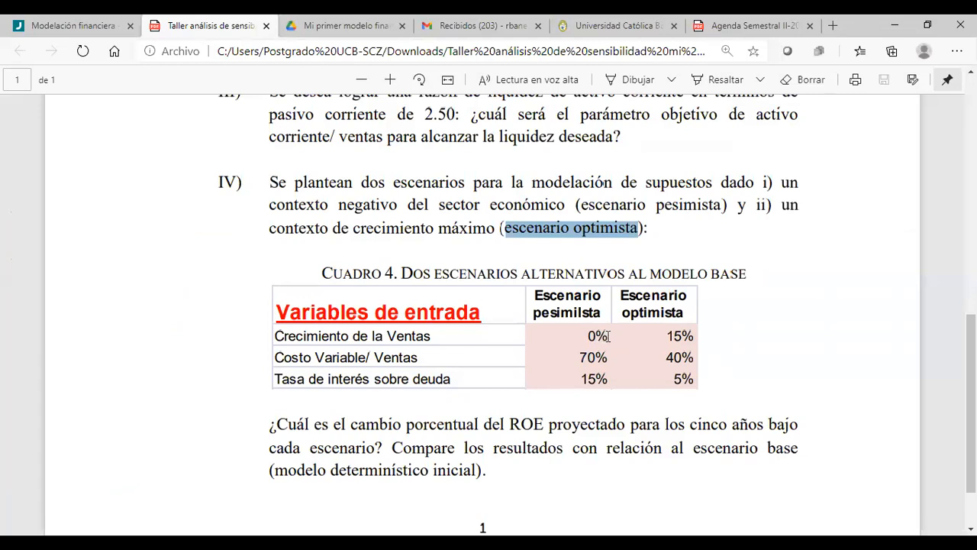
drag(608, 335, 571, 333)
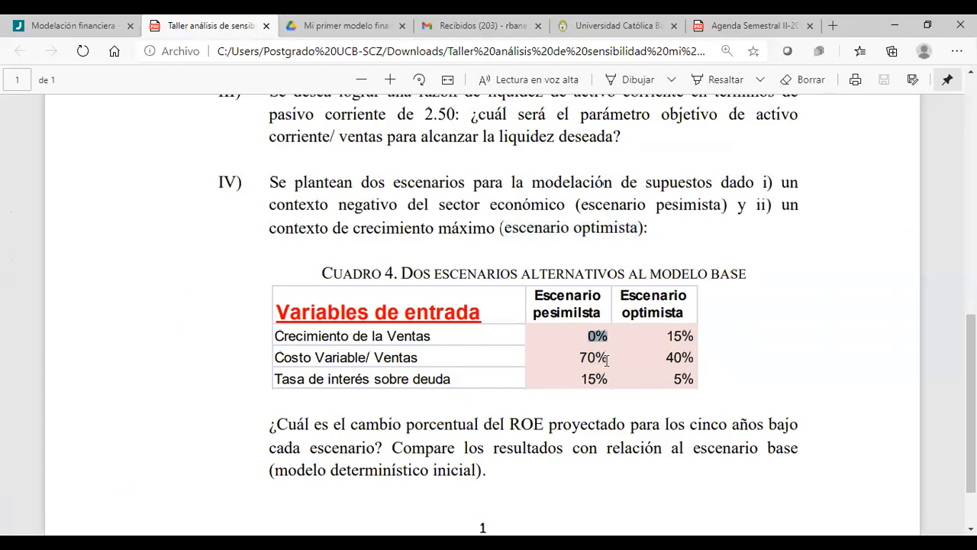
drag(608, 358, 578, 358)
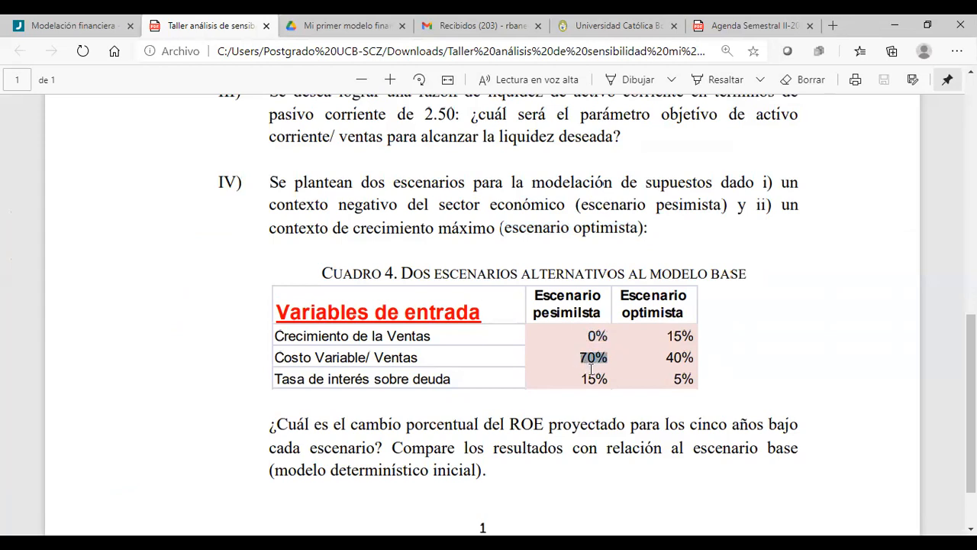
drag(609, 382, 574, 380)
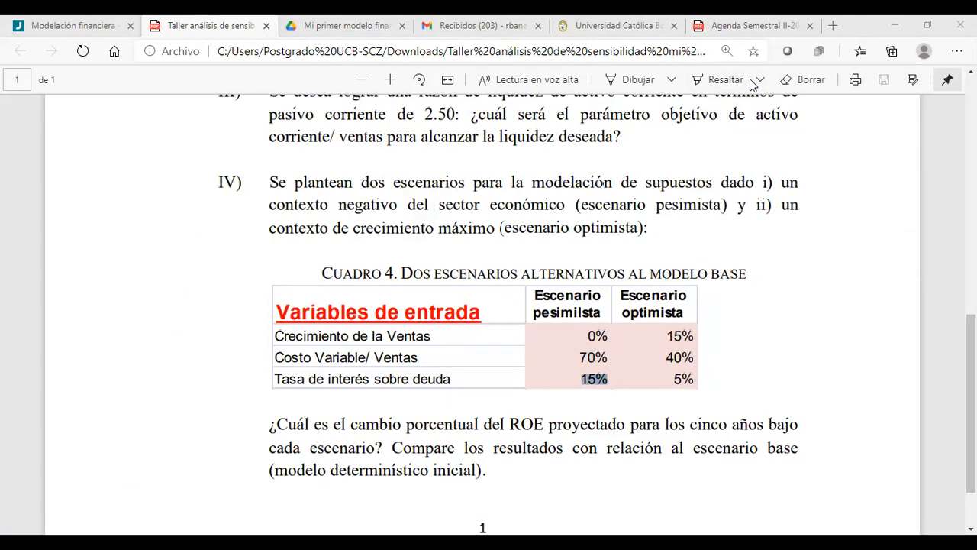
Step: Back in Excel, set the pessimistic scenario's g to 0, CV_V to 0.7 and i__deu to 0.15
key(alt+Tab)
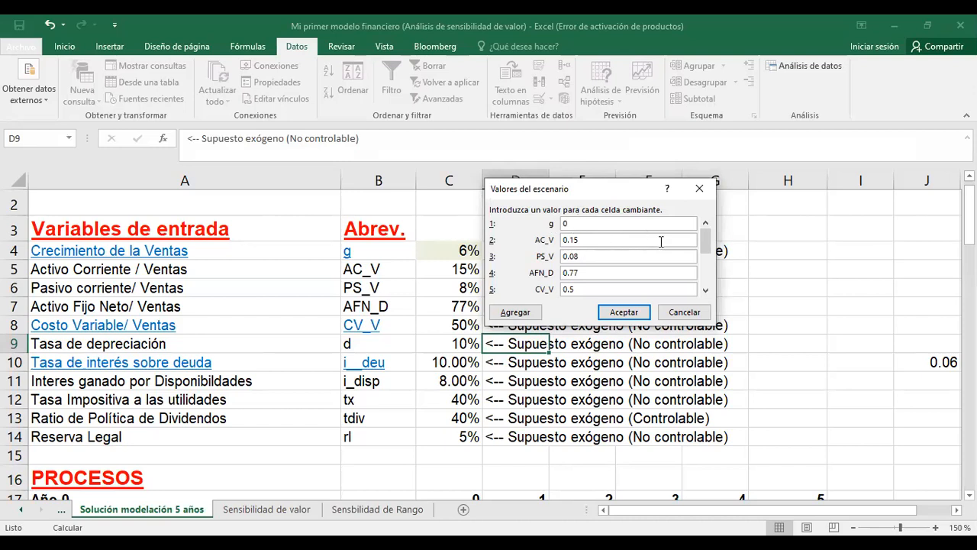
drag(702, 240, 713, 269)
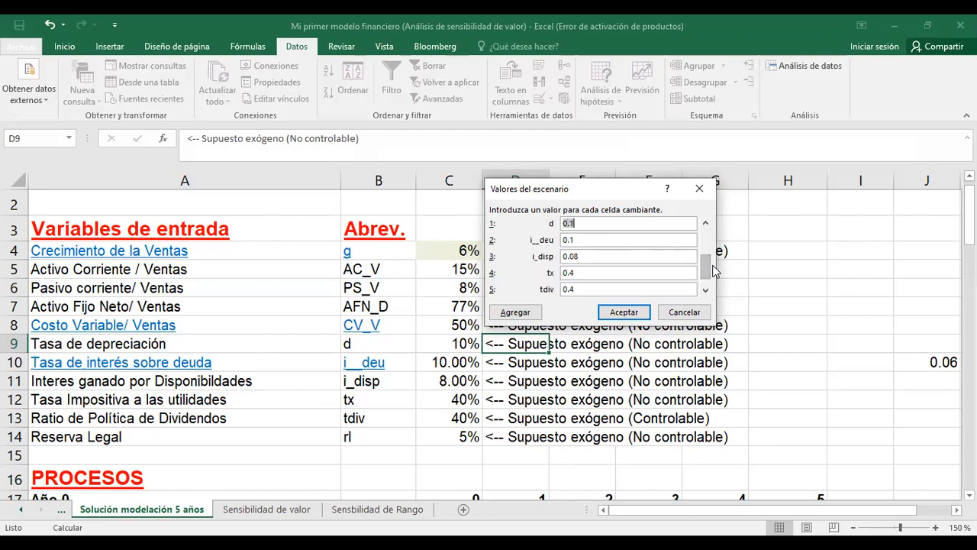
click(704, 223)
click(705, 224)
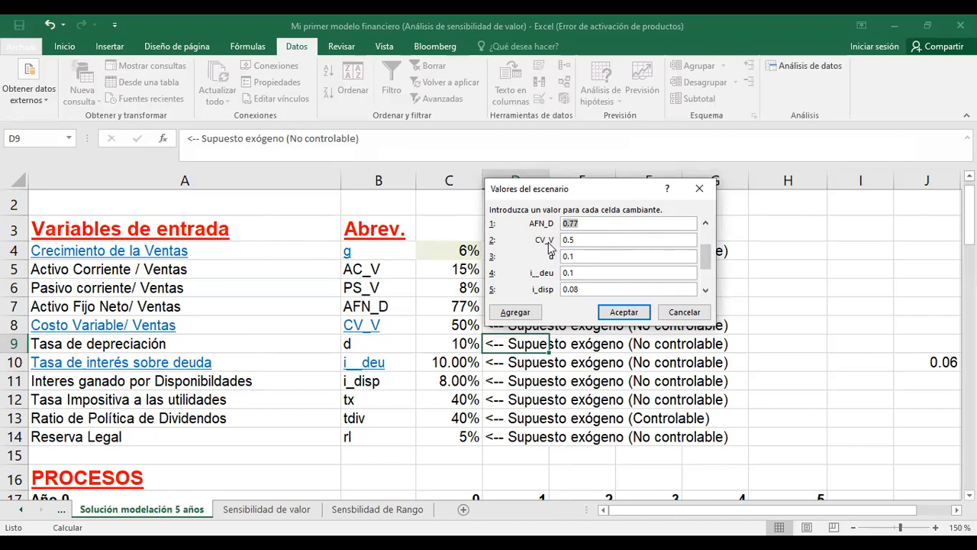
click(579, 242)
key(BackSpace)
text(7)
click(577, 269)
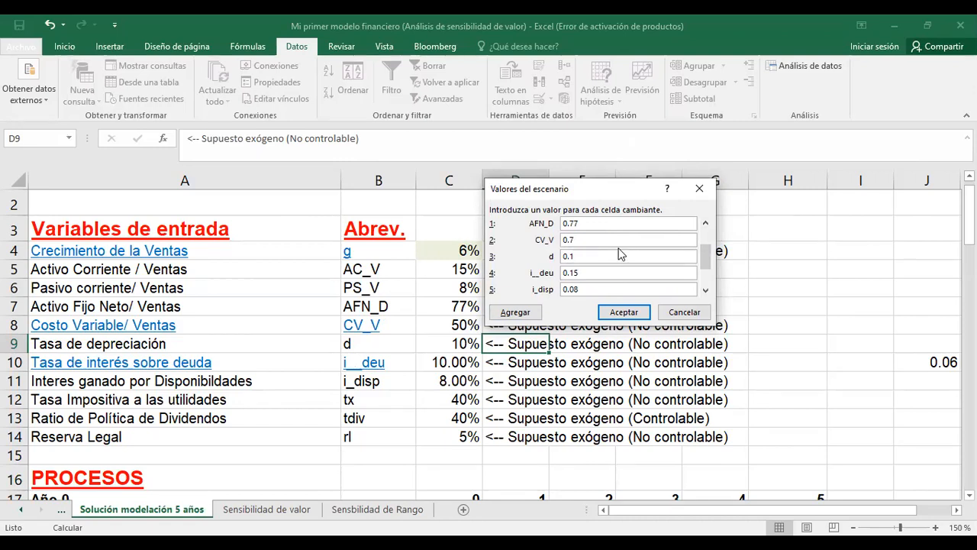
click(624, 313)
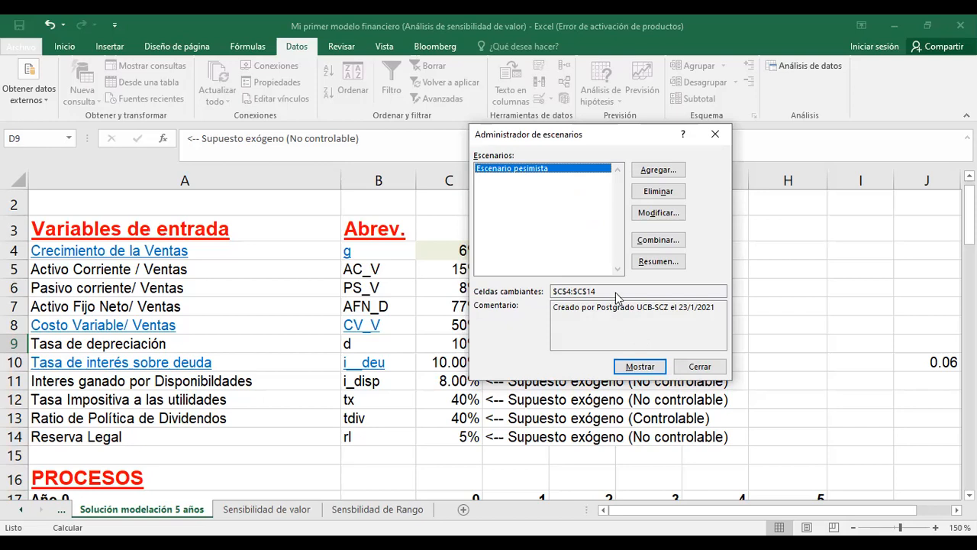
Step: Generate a scenario summary report using the projected ROE cells D77:H77 for Año 1 to Año 5 as result cells
click(644, 215)
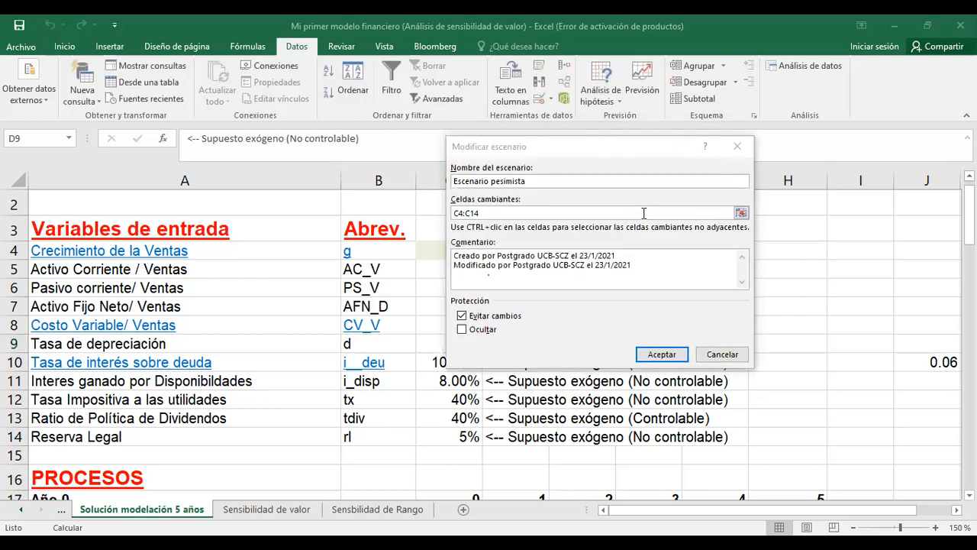
click(721, 355)
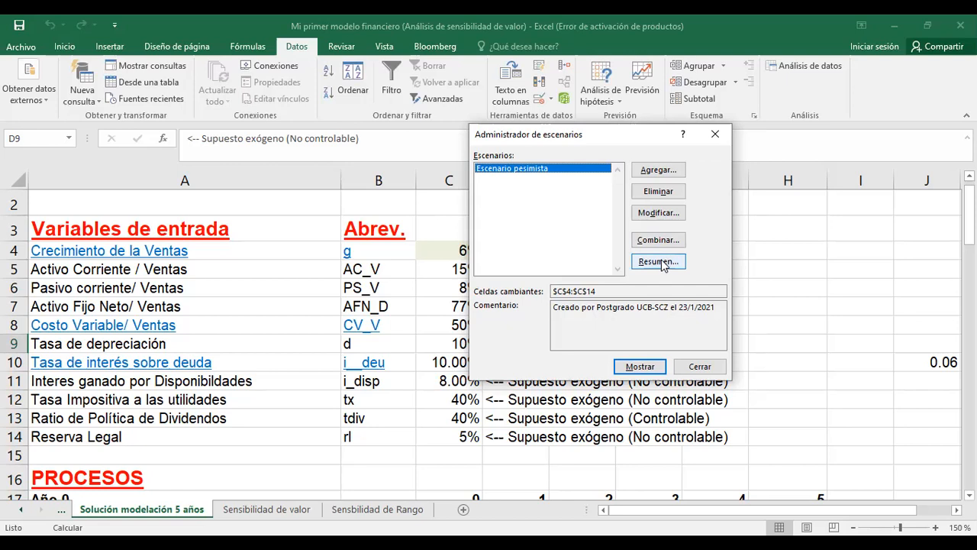
click(657, 262)
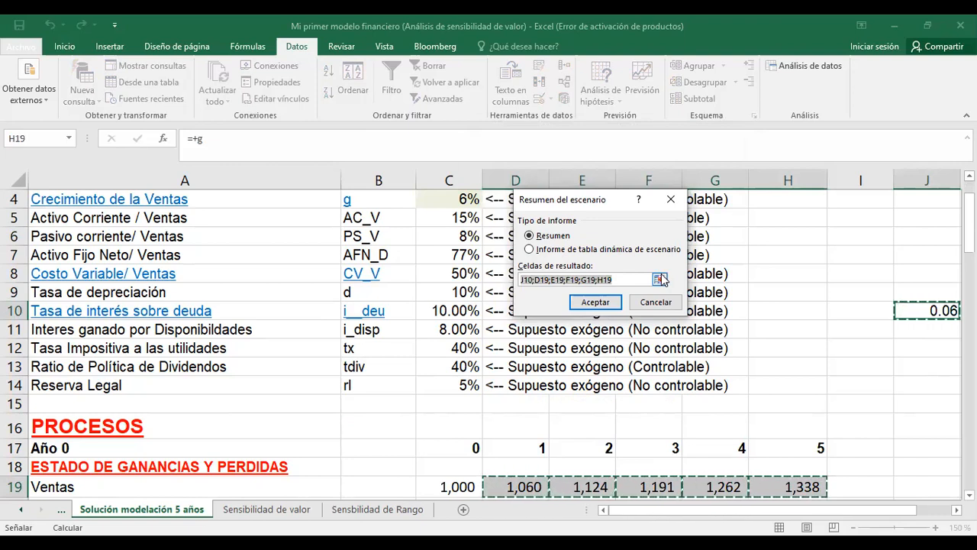
click(659, 279)
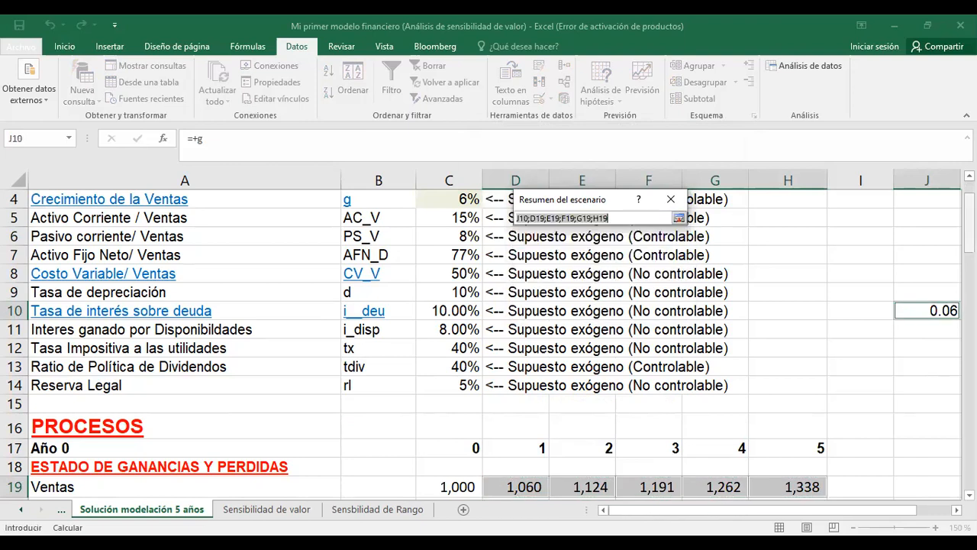
drag(969, 217, 969, 440)
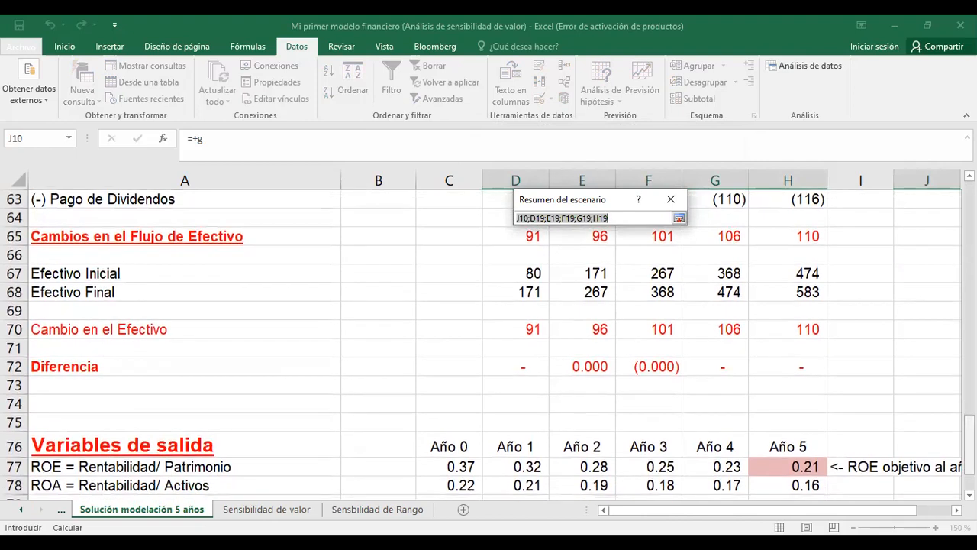
scroll(763, 458, down, 1)
click(538, 409)
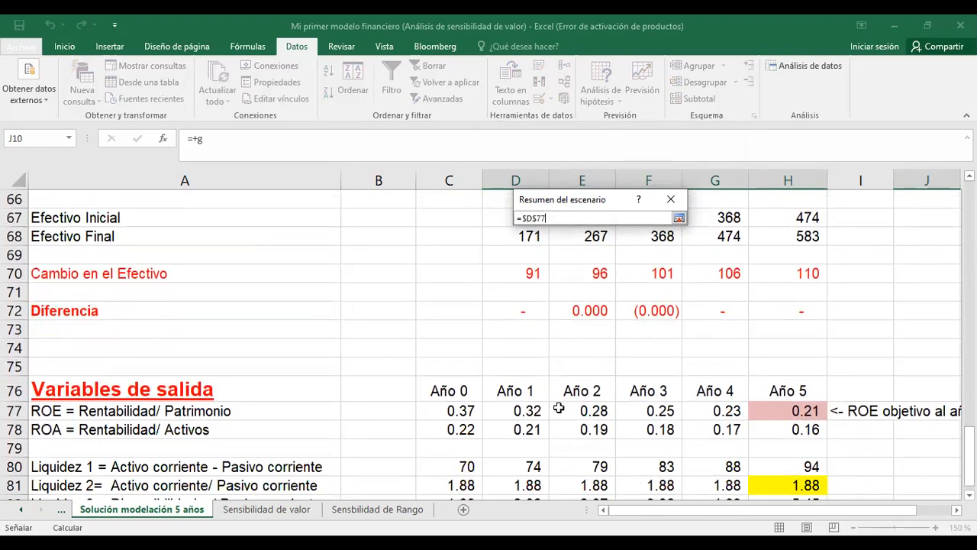
shift+click(782, 409)
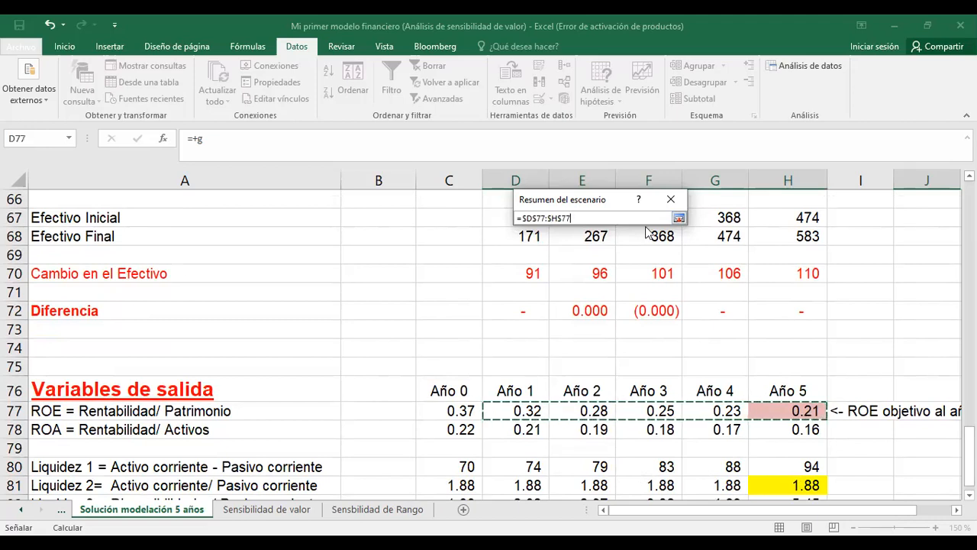
click(678, 219)
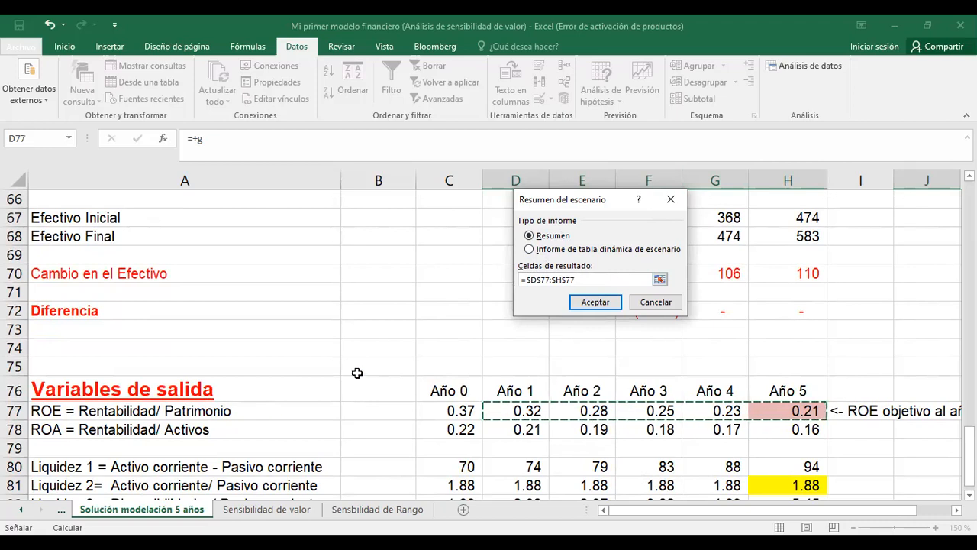
click(603, 303)
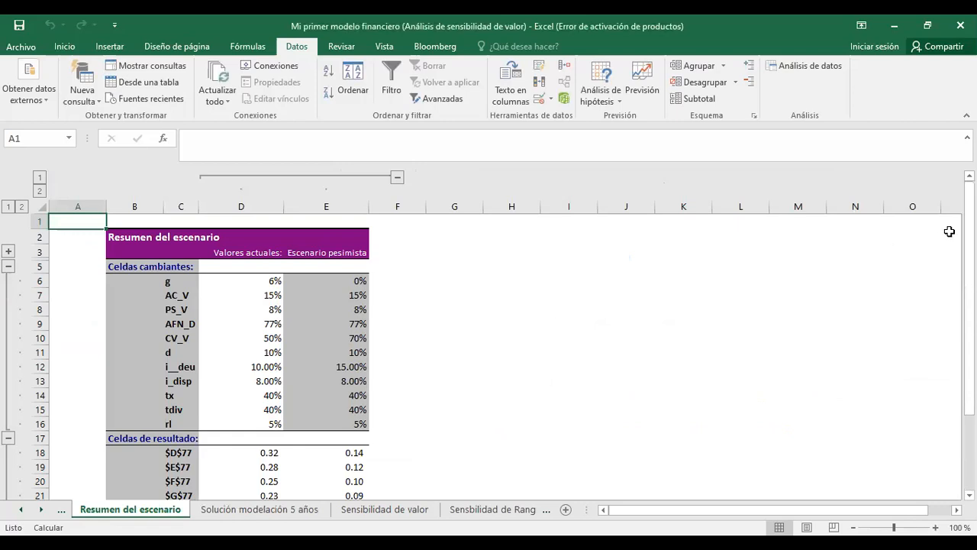
mouse_move(969, 224)
mouse_down()
mouse_move(969, 284)
mouse_move(969, 230)
mouse_up()
Step: From the Solución modelación 5 años sheet, add a new scenario in the Scenario Manager and name it "Escenario optimista"
click(259, 509)
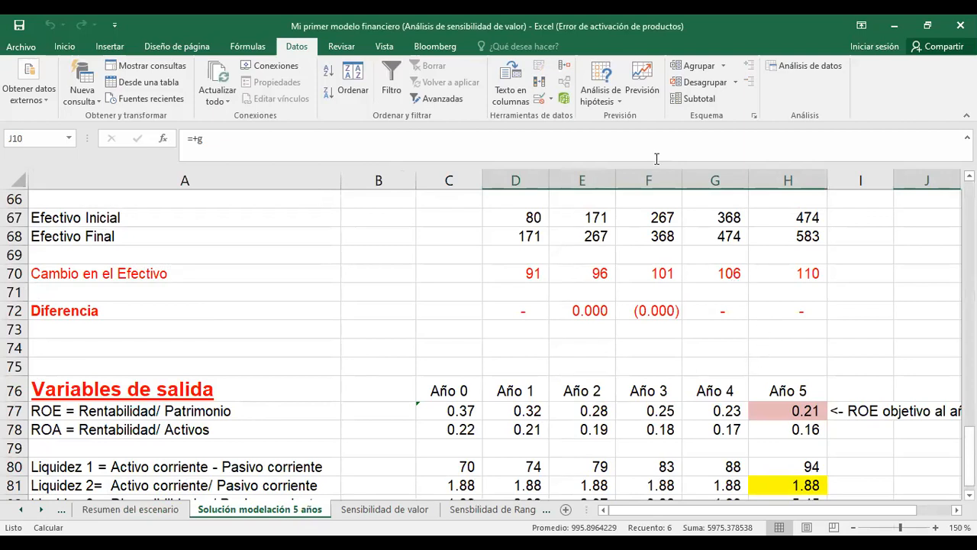
click(608, 84)
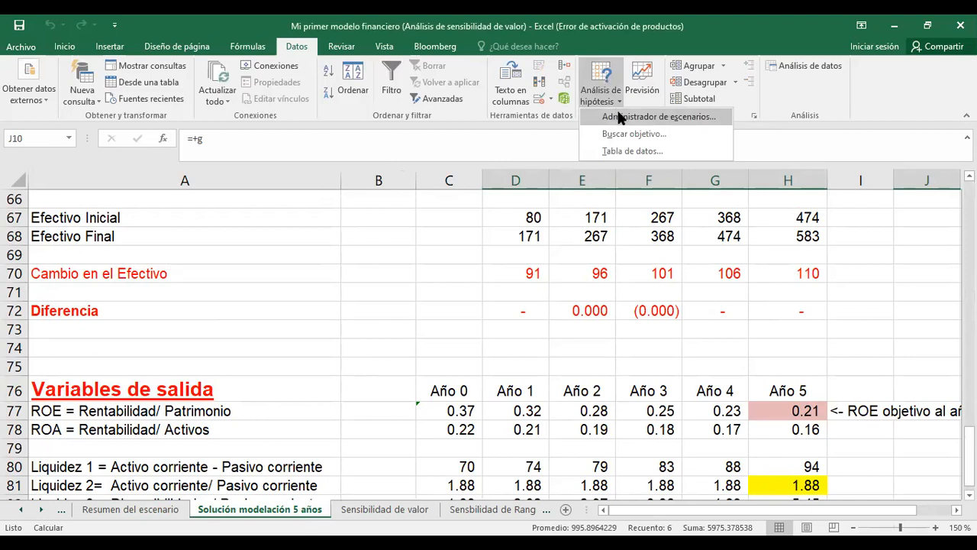
click(620, 116)
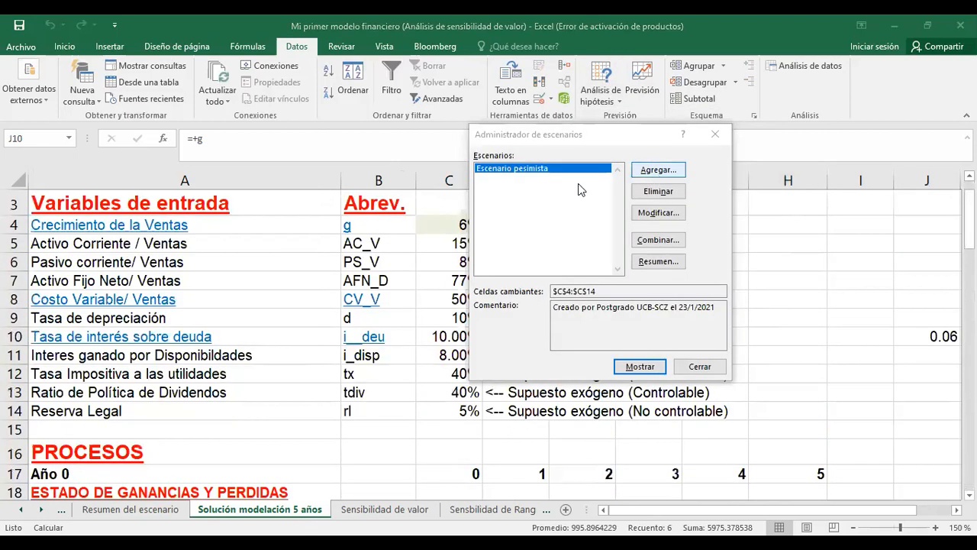
click(654, 171)
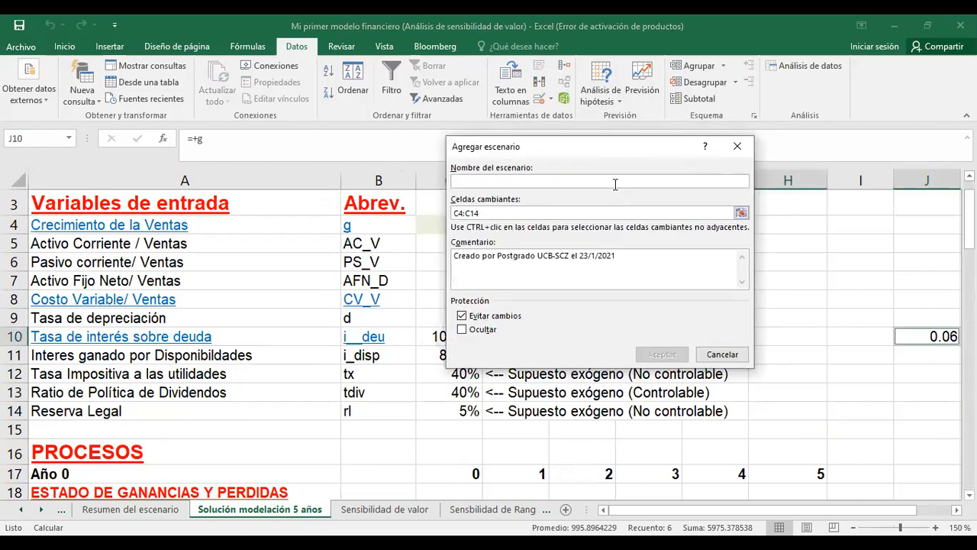
text(Ex)
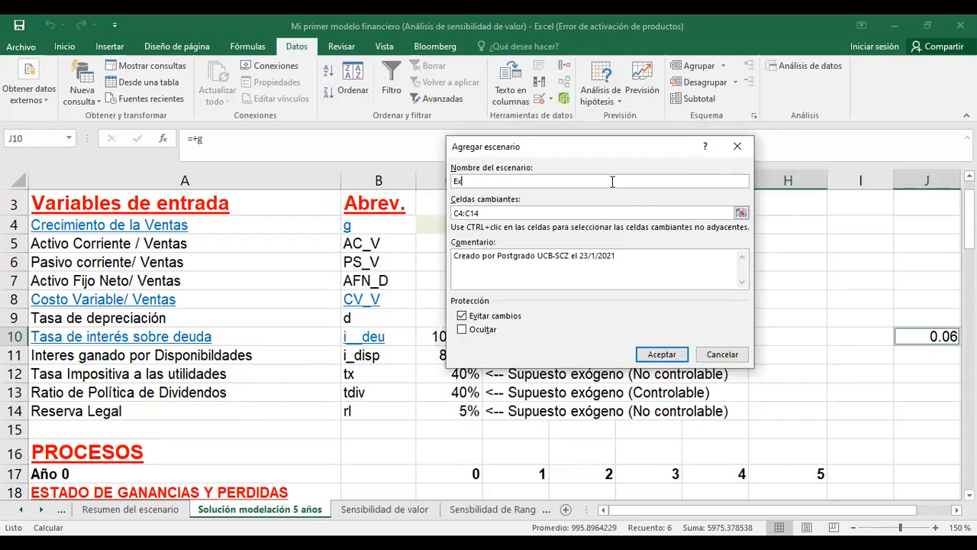
key(BackSpace)
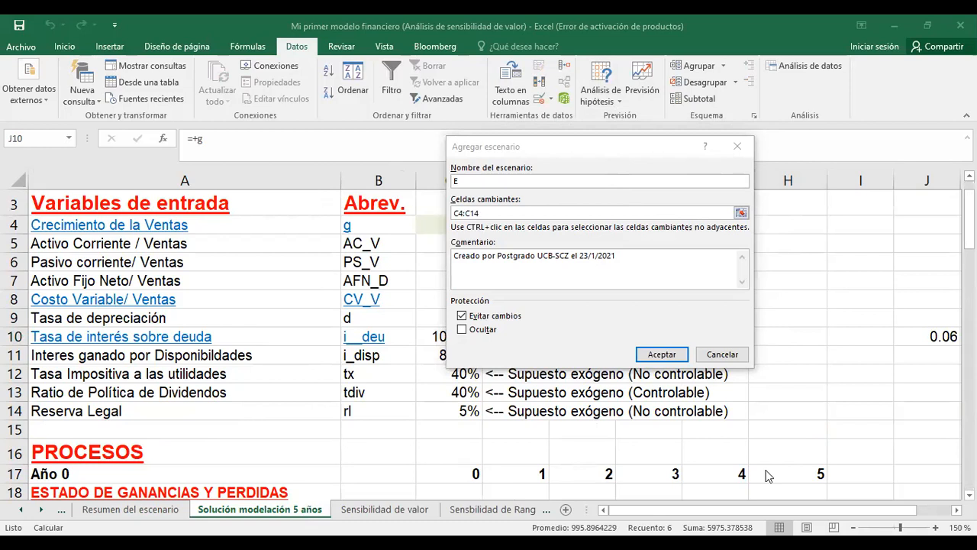
click(619, 182)
text(sce)
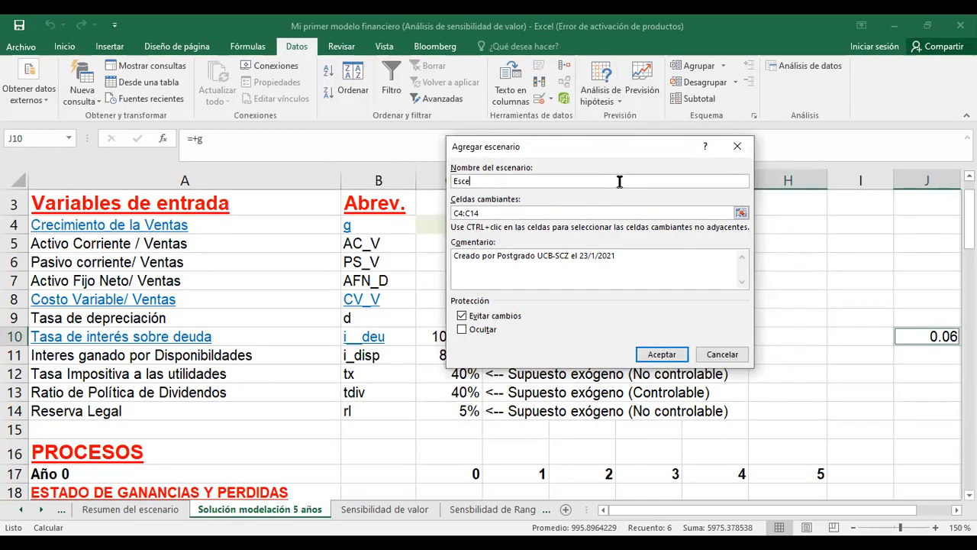
text(nario optimista)
drag(531, 153, 629, 169)
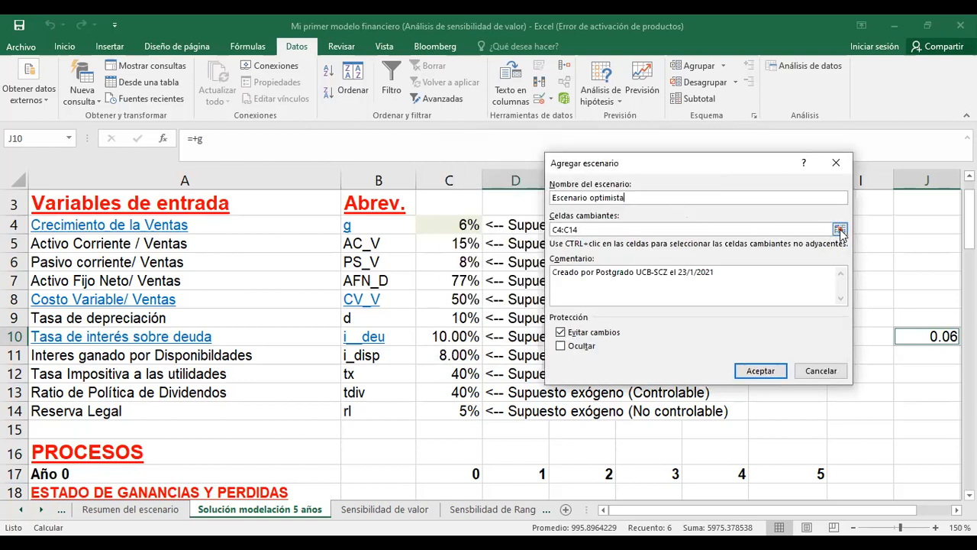
Step: Keep C4:C14 as the changing cells of the optimistic scenario and proceed to its scenario values
click(839, 230)
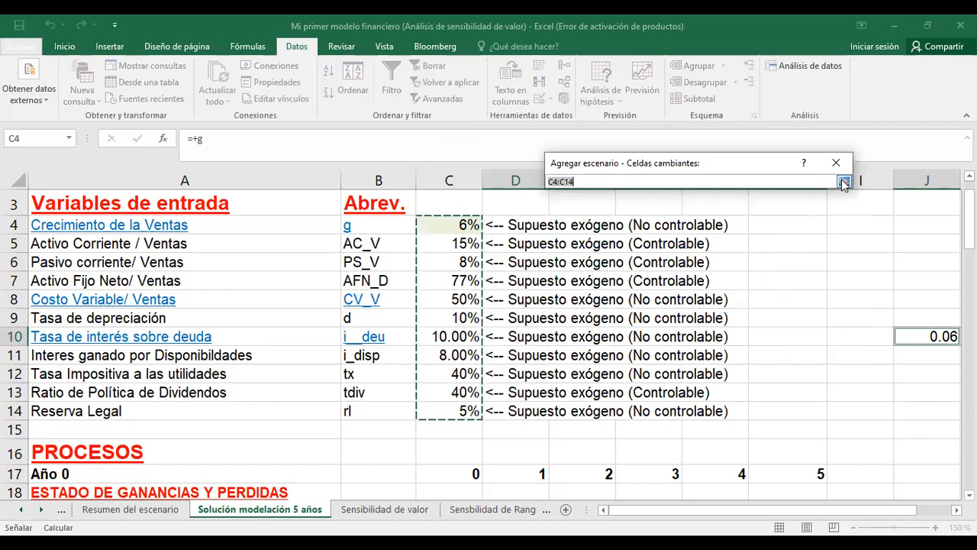
click(844, 183)
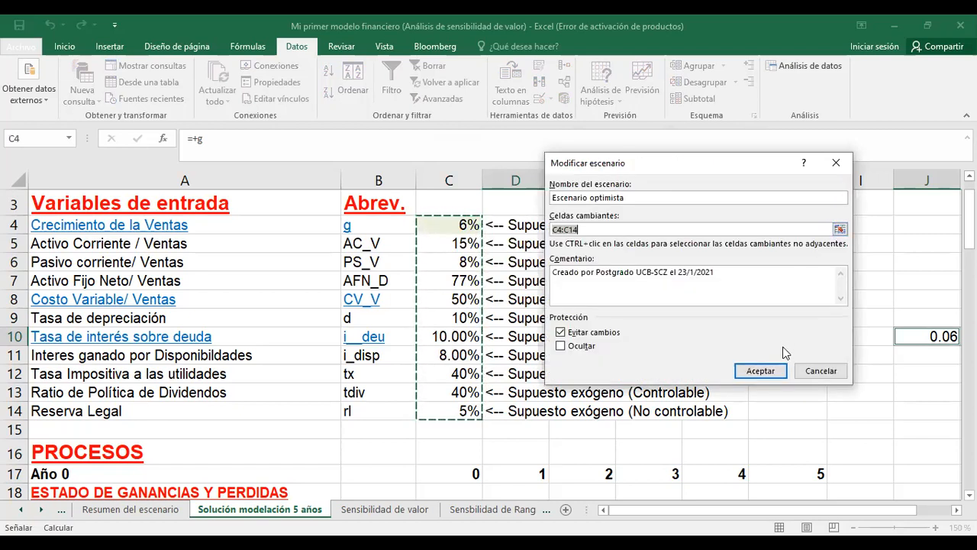
click(772, 371)
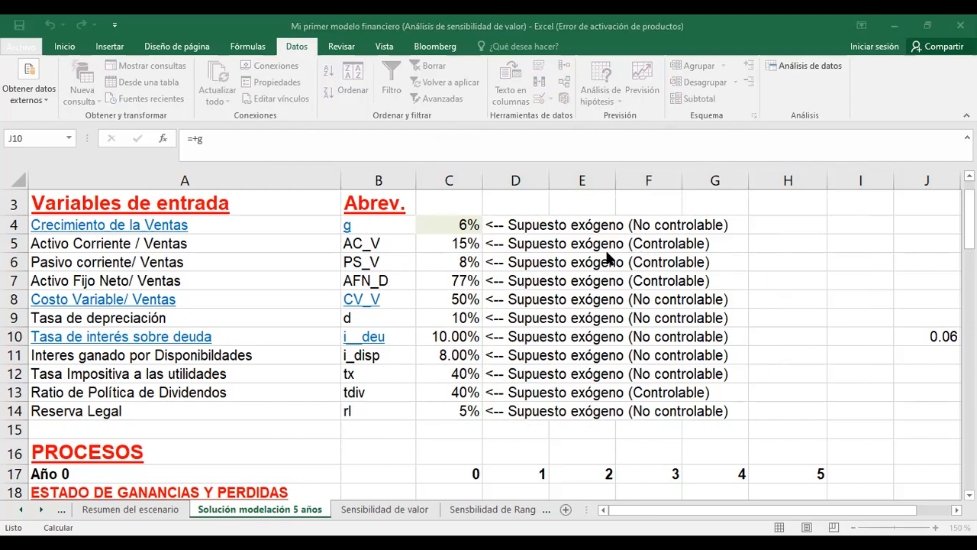
click(609, 258)
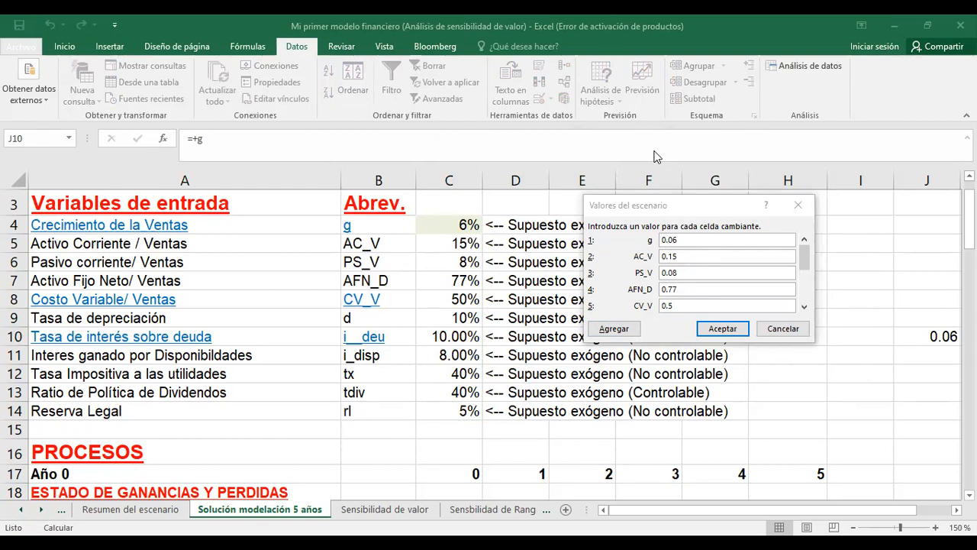
Step: Check the optimistic sales growth in the workshop PDF and set g to 0.15 in the Excel scenario values
key(alt+Tab)
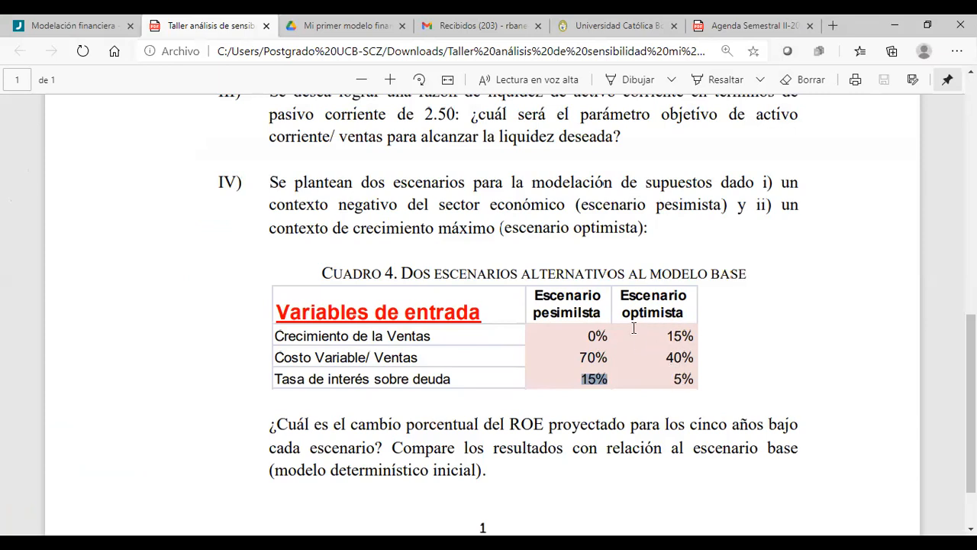
click(761, 79)
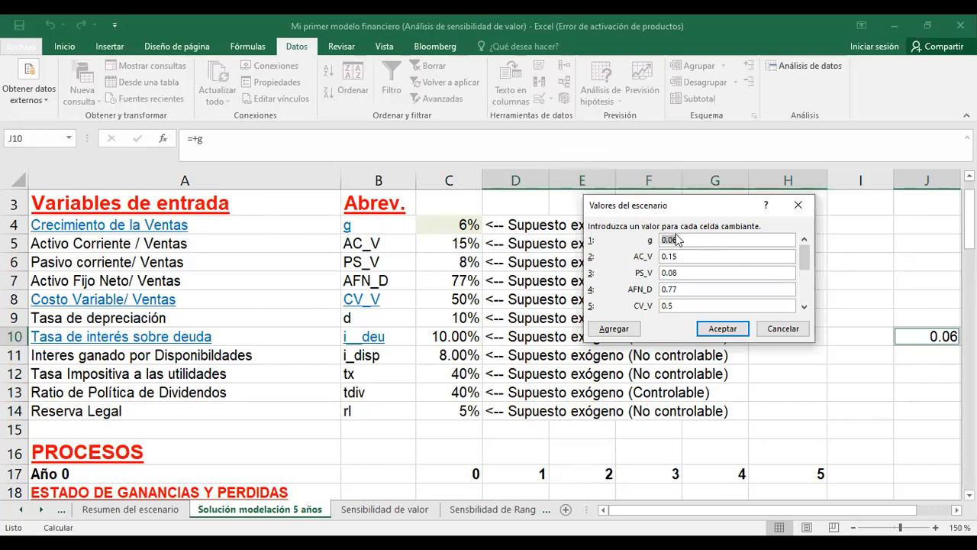
text(0.15)
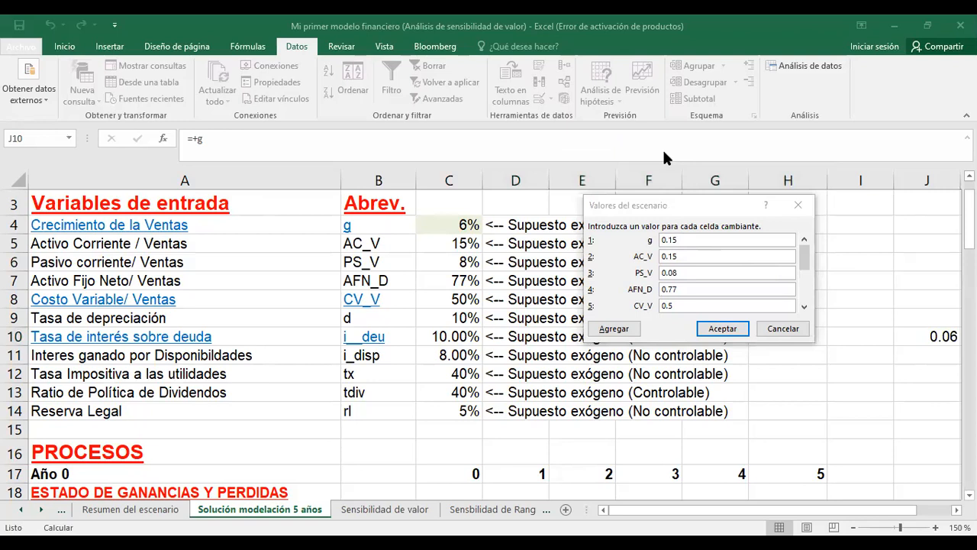
Step: Recheck the workshop PDF, set the optimistic scenario's CV_V to 0.4 and i__deu to 0.05, and return to the Scenario Manager
key(alt+Tab)
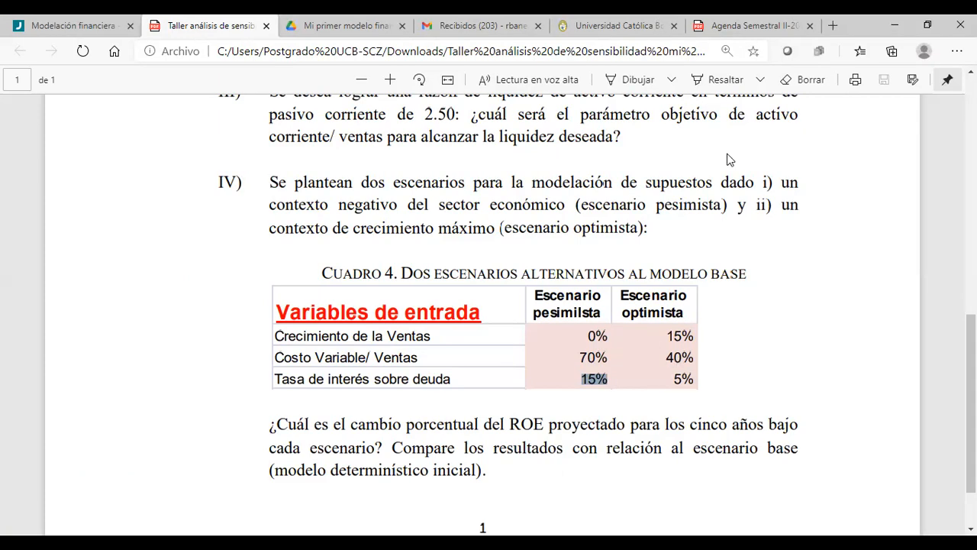
key(alt+Tab)
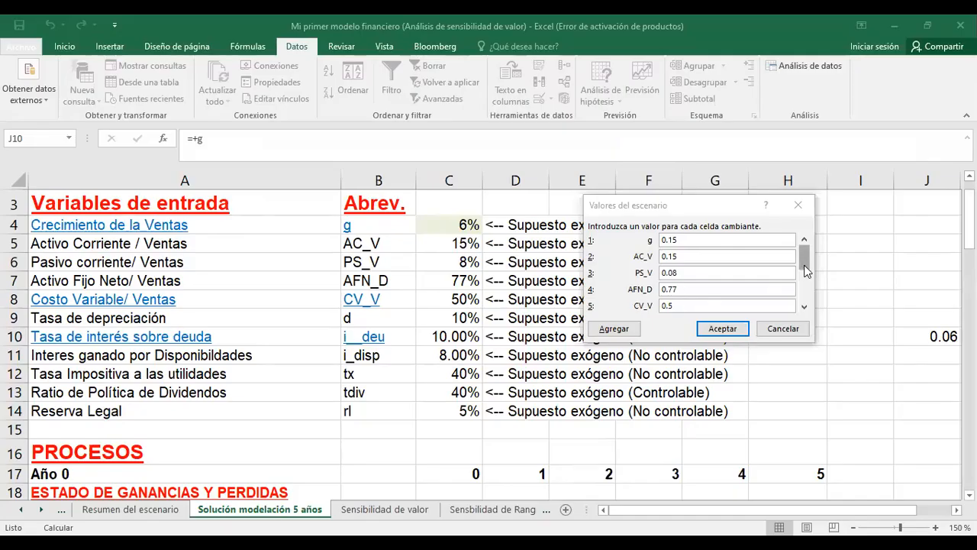
drag(804, 266, 805, 271)
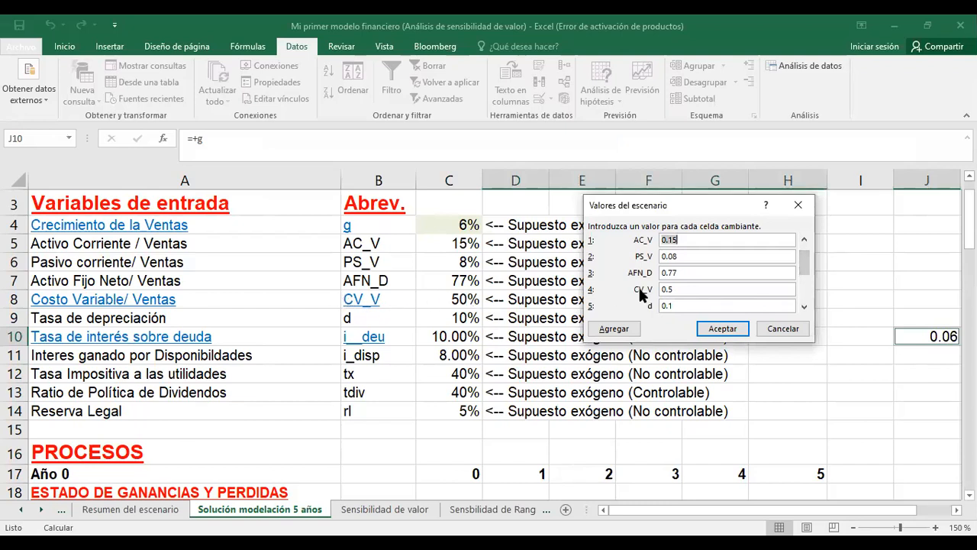
click(680, 287)
key(BackSpace)
text(4)
click(805, 307)
click(804, 308)
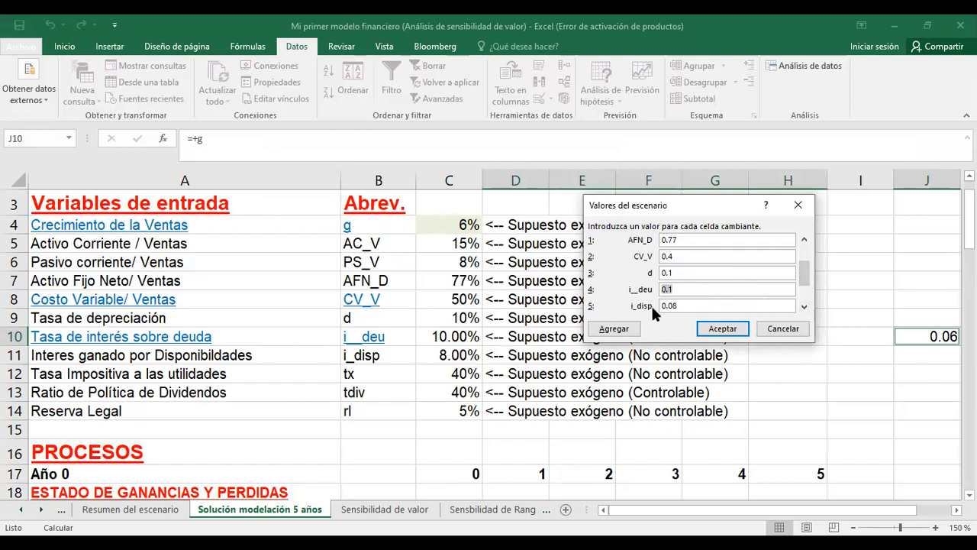
click(690, 289)
click(619, 330)
click(620, 330)
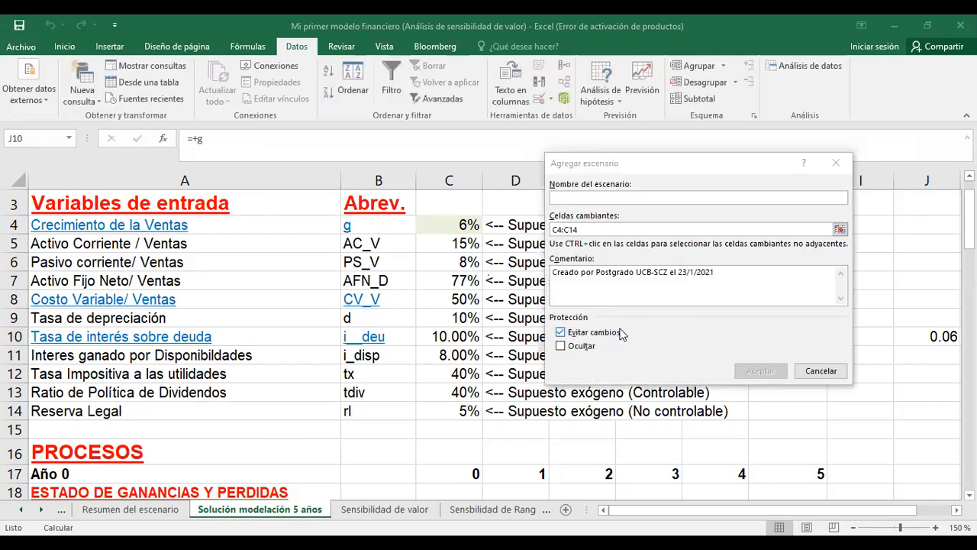
click(820, 372)
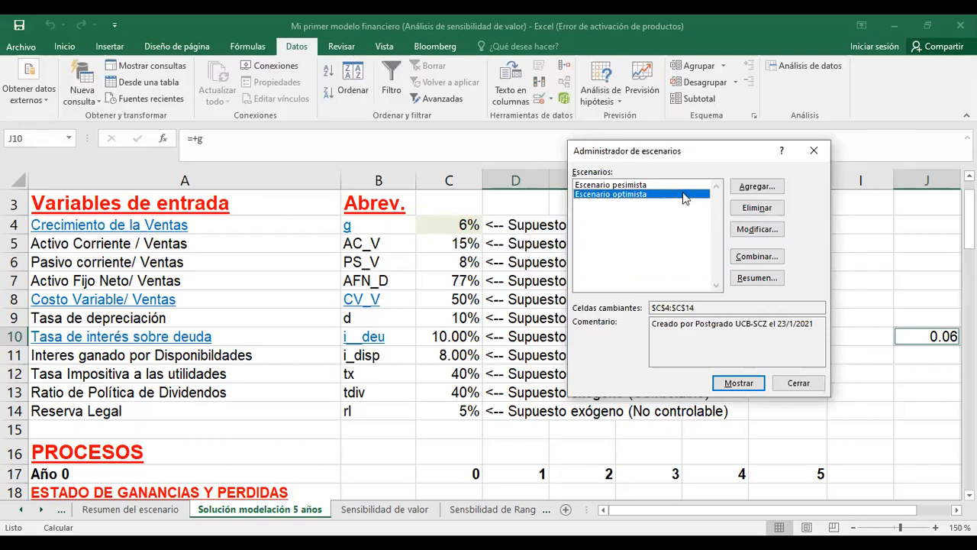
Step: Reopen Escenario optimista for modification and verify its stored values down to i__deu
click(754, 228)
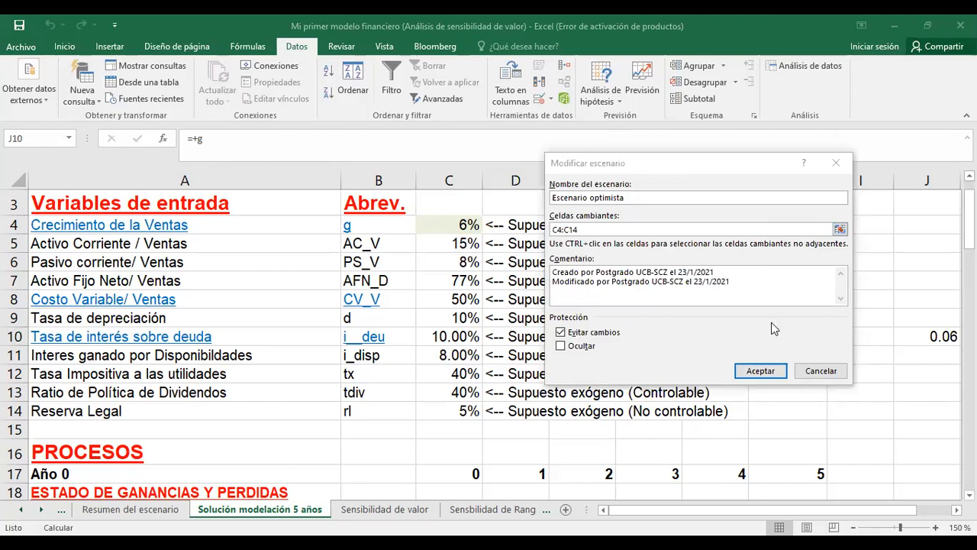
click(760, 371)
drag(803, 256, 804, 293)
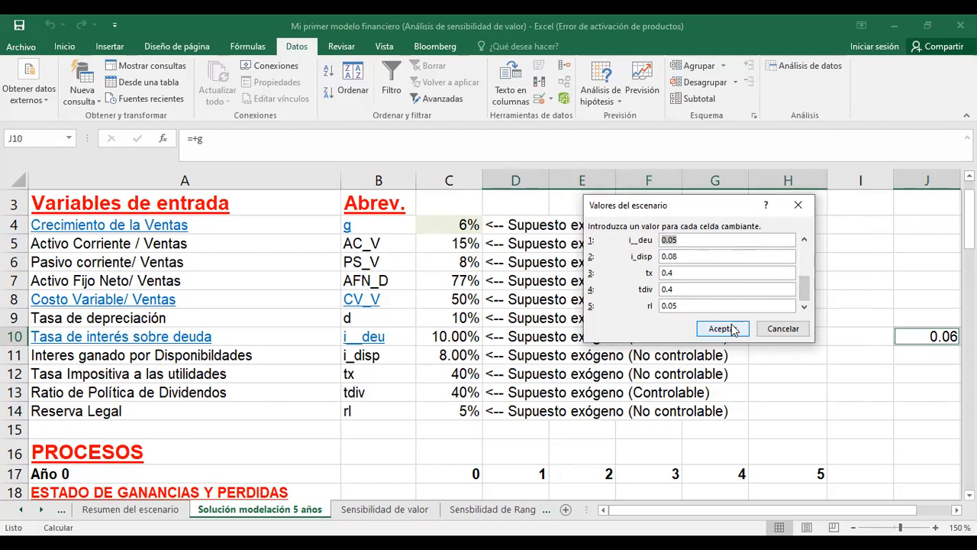
click(721, 329)
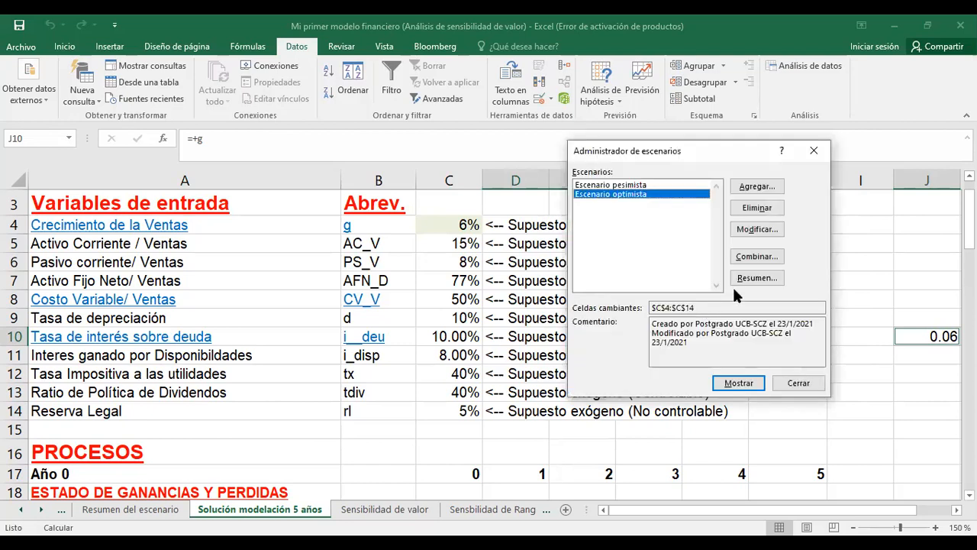
Step: Generate a new scenario summary report with result cells D77:H77 and delete the older Resumen del escenario sheet
click(748, 279)
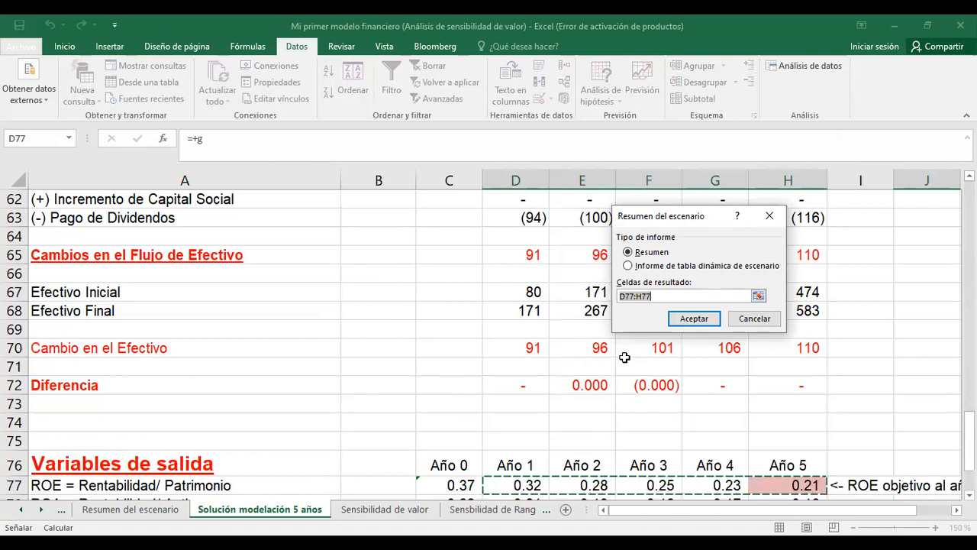
click(711, 318)
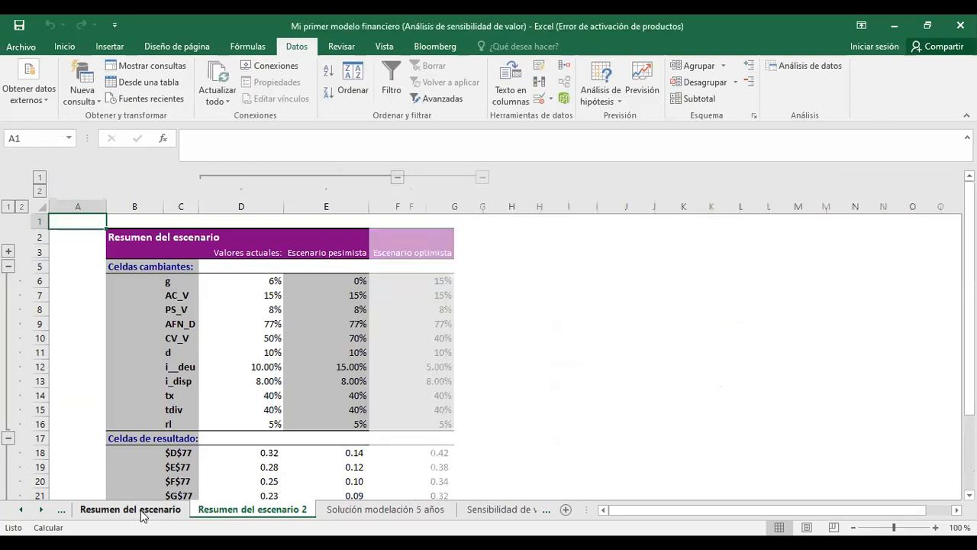
right_click(142, 515)
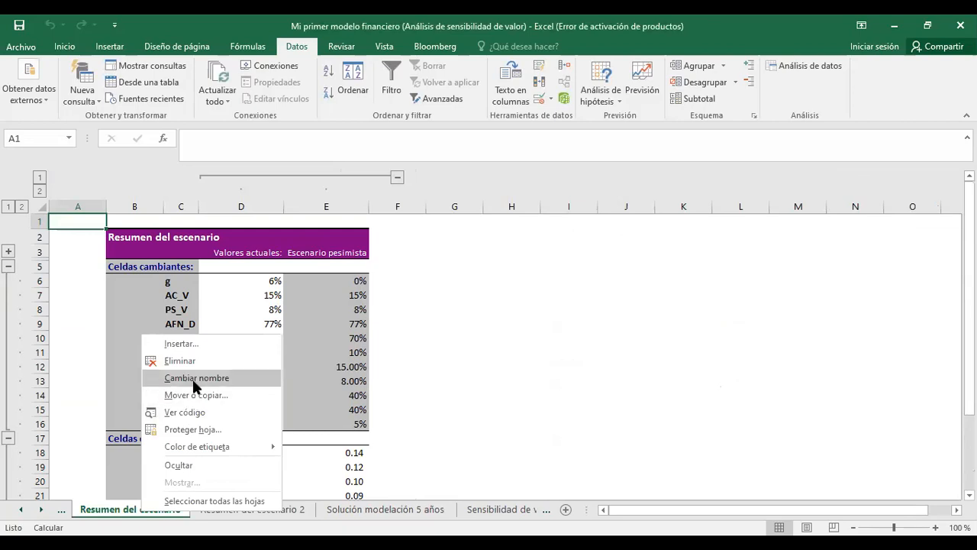
click(194, 362)
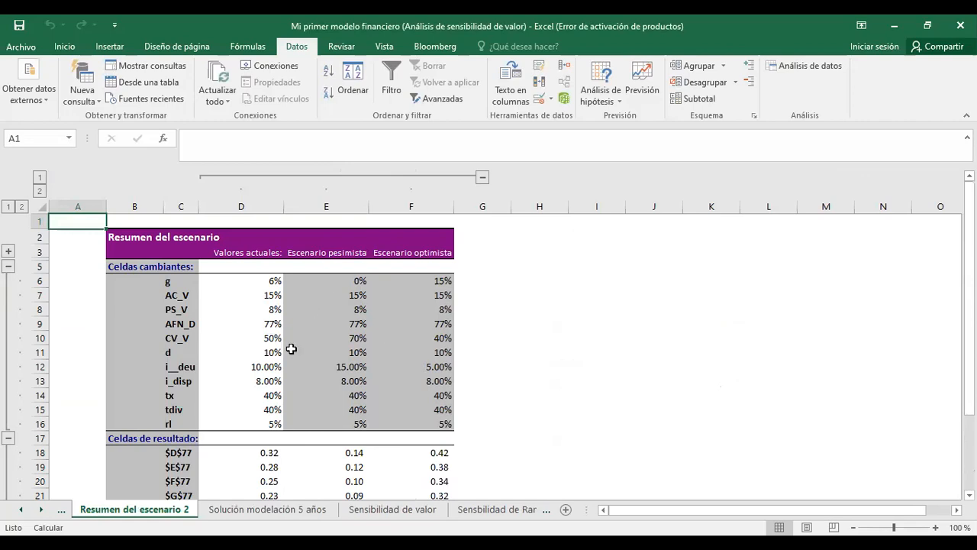
Step: Examine the current, pessimistic and optimistic columns of the new scenario summary at 140% zoom
key(Down)
key(Down)
key(Down)
key(Down)
key(Down)
key(Down)
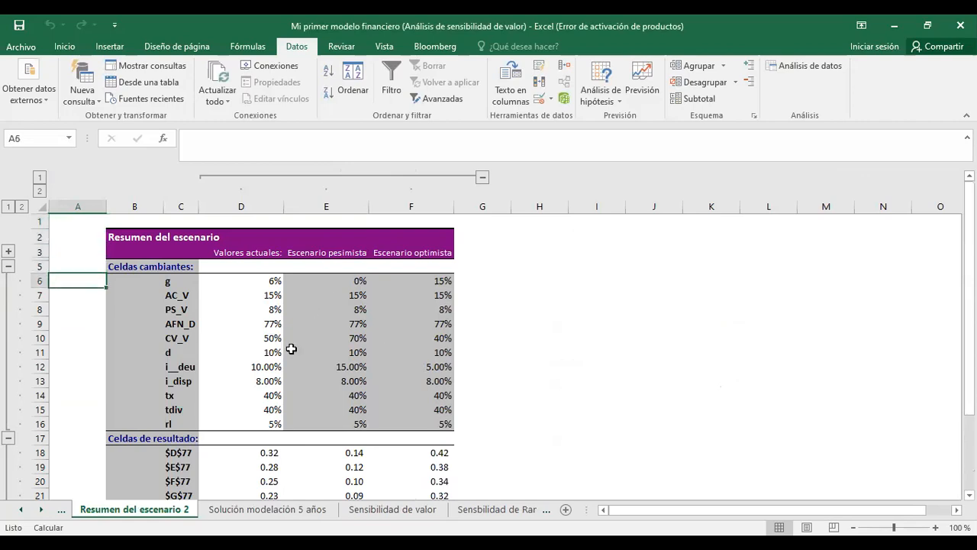
key(Up)
key(Up)
key(Up)
key(Up)
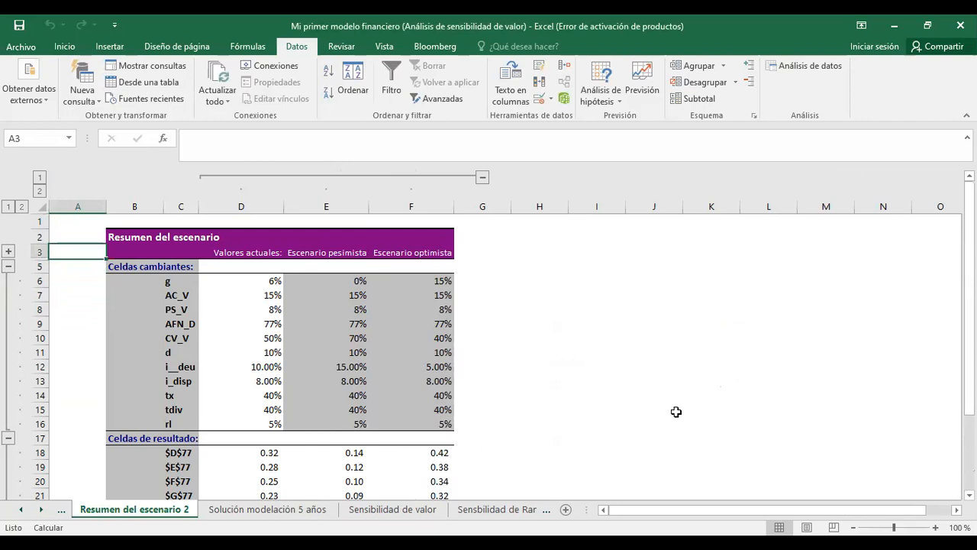
click(935, 527)
click(935, 528)
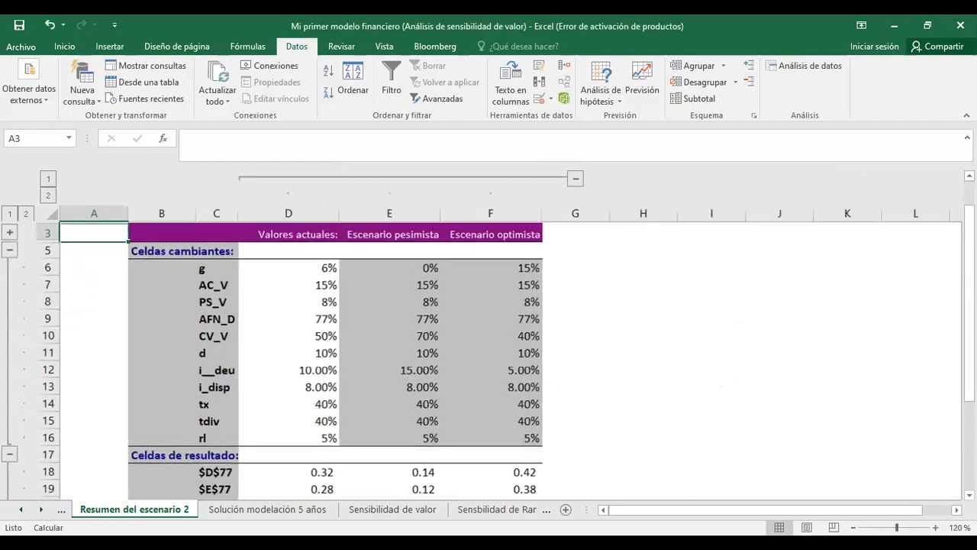
click(935, 527)
click(935, 527)
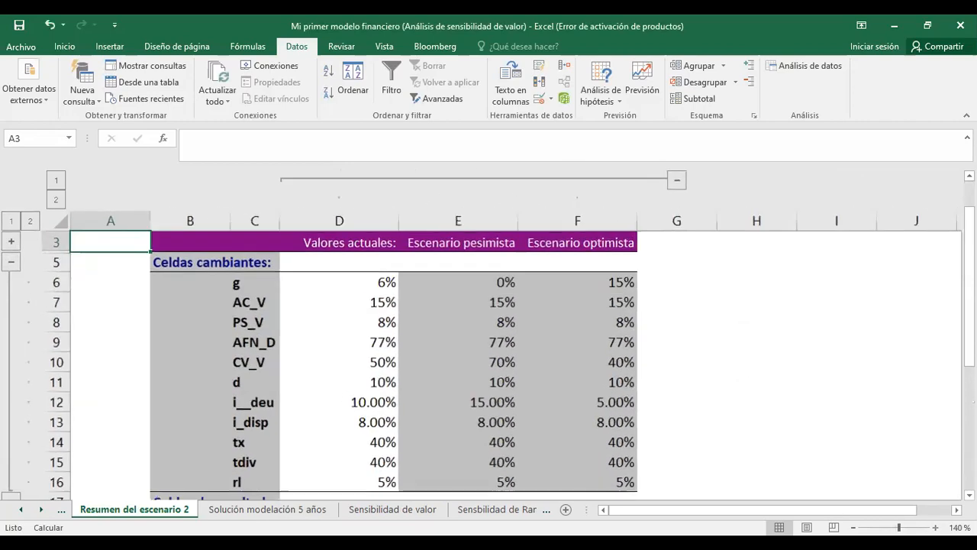
Step: Rename the Resumen del escenario 2 sheet as "Sensibilidad de escenarios"
right_click(168, 511)
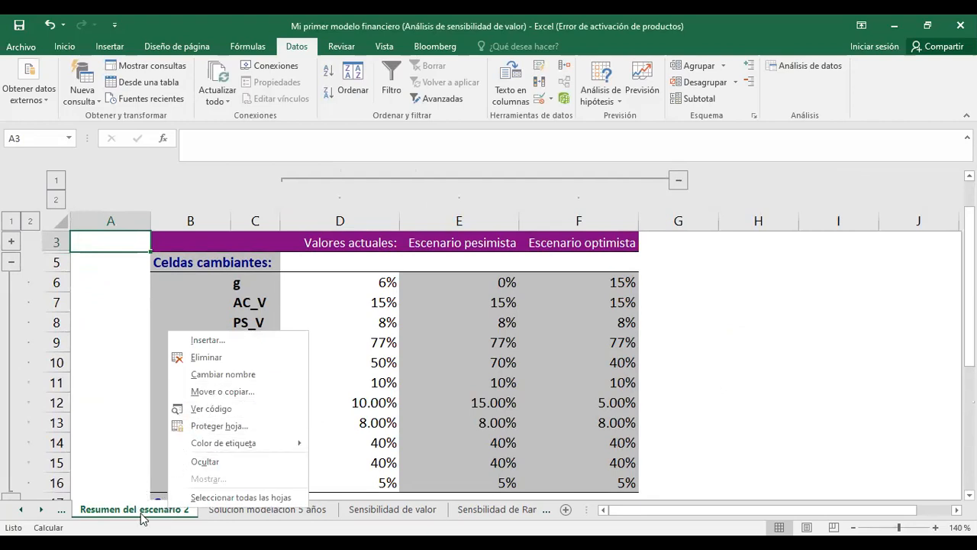
right_click(141, 519)
click(204, 379)
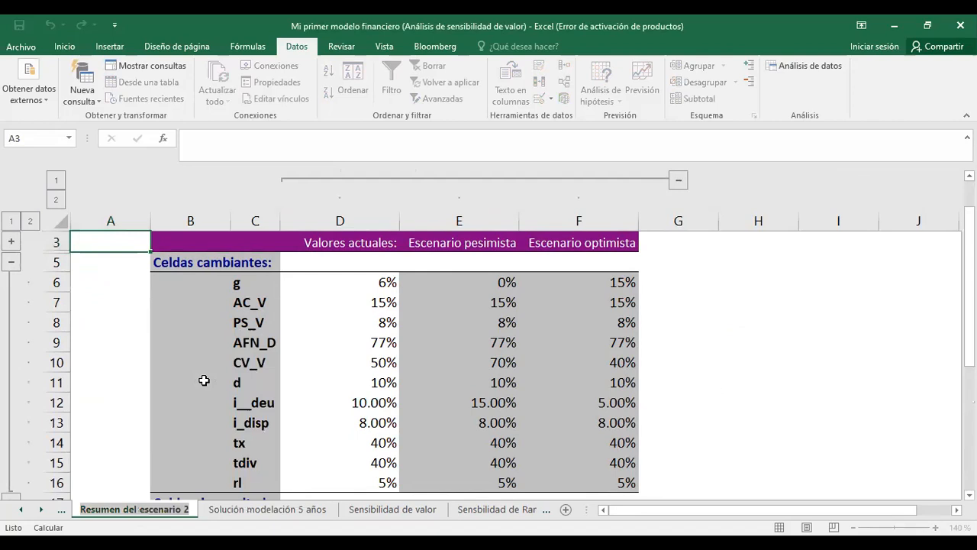
text(Sensibil)
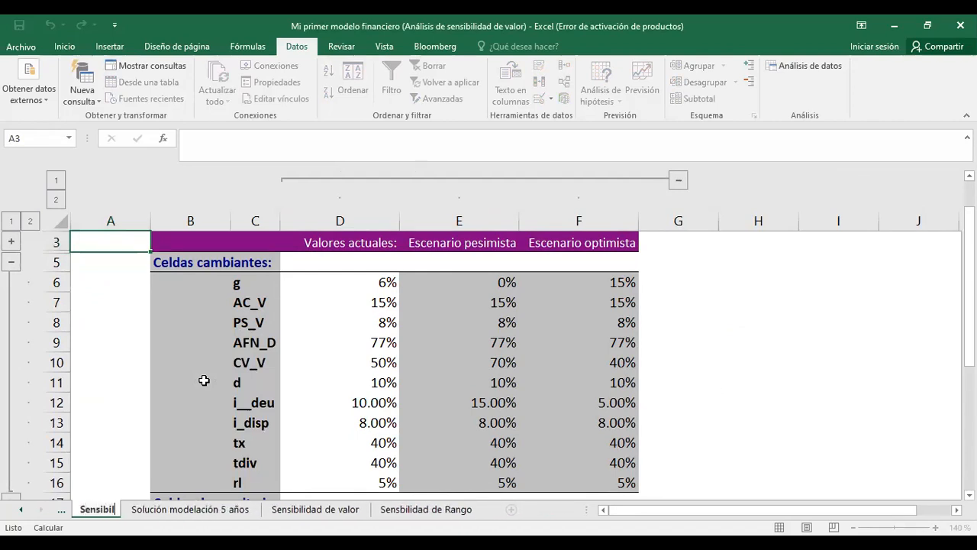
text(idad de con)
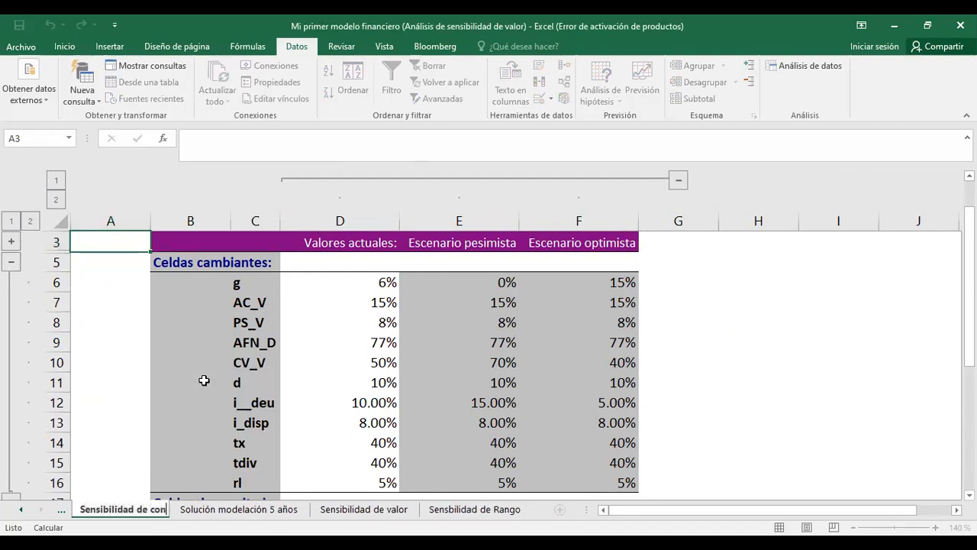
text(ju de hip)
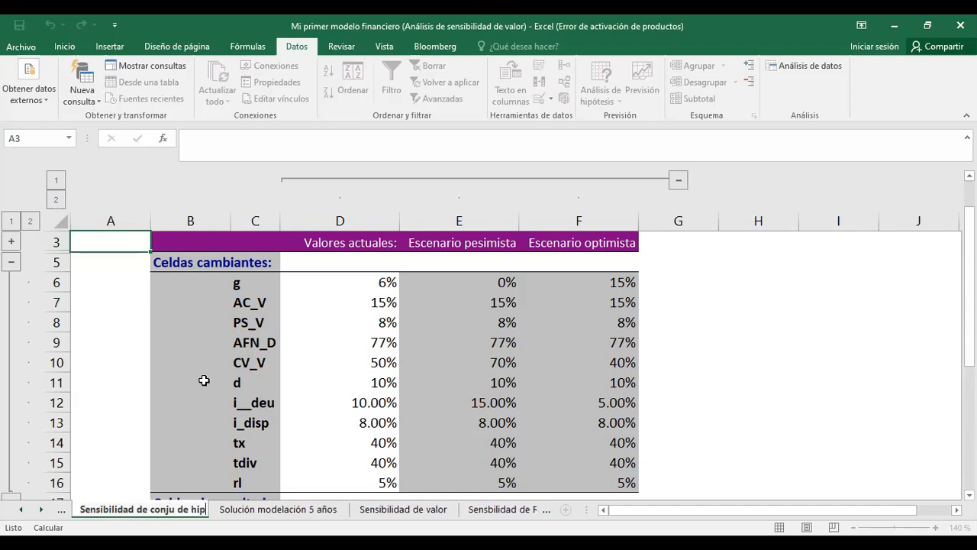
key(BackSpace)
key(BackSpace)
key(BackSpace)
key(BackSpace)
key(BackSpace)
key(BackSpace)
key(BackSpace)
key(BackSpace)
key(BackSpace)
key(BackSpace)
key(BackSpace)
key(BackSpace)
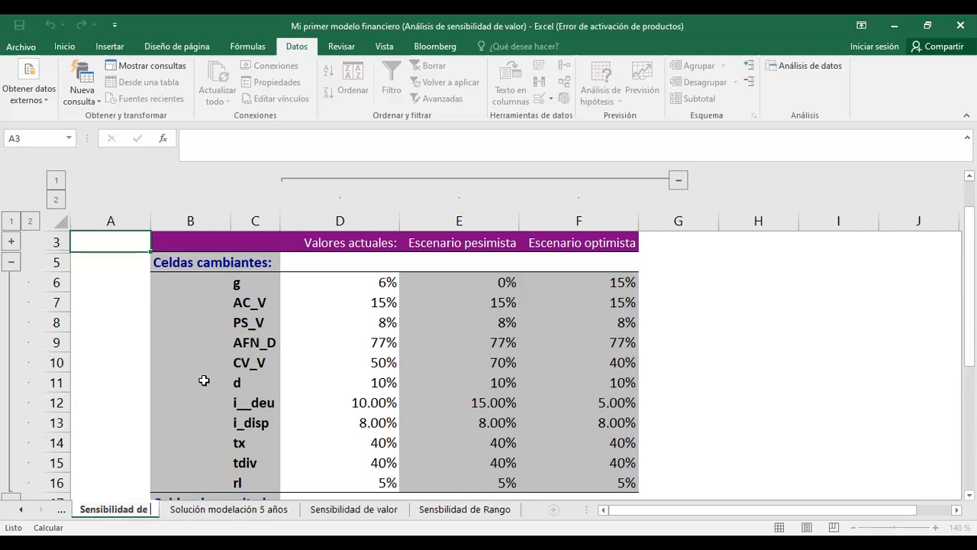
key(BackSpace)
key(BackSpace)
text(d)
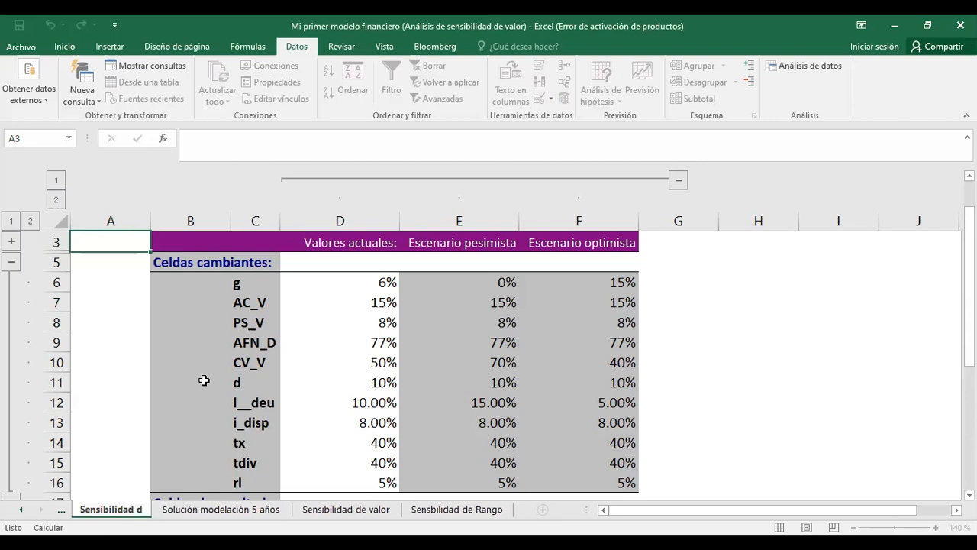
text(e escenarios)
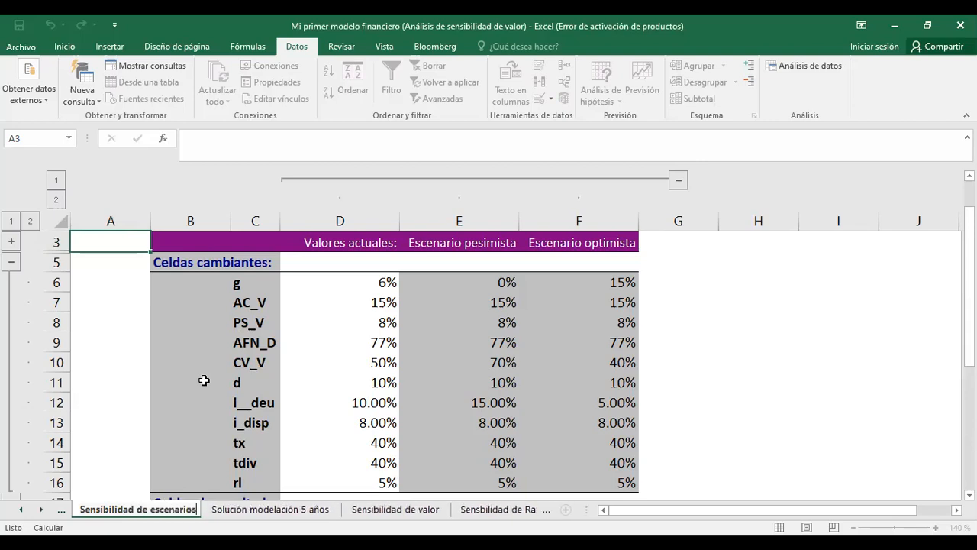
key(Return)
Step: Replace the current-values column heading in D3 with "Escenario esperado"
click(315, 321)
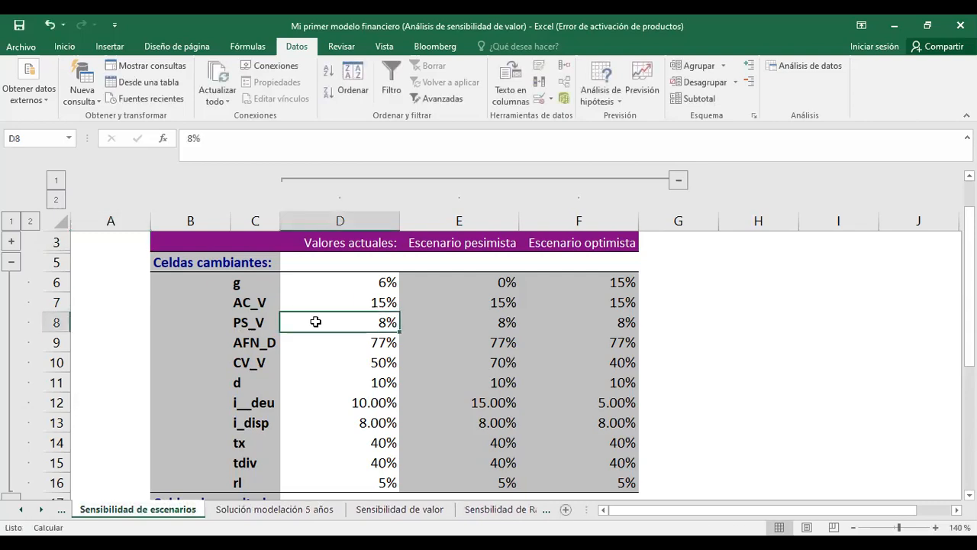
key(Up)
key(Up)
key(Up)
key(Up)
key(Up)
key(Up)
key(Down)
key(Down)
key(Left)
key(Right)
key(Right)
key(Left)
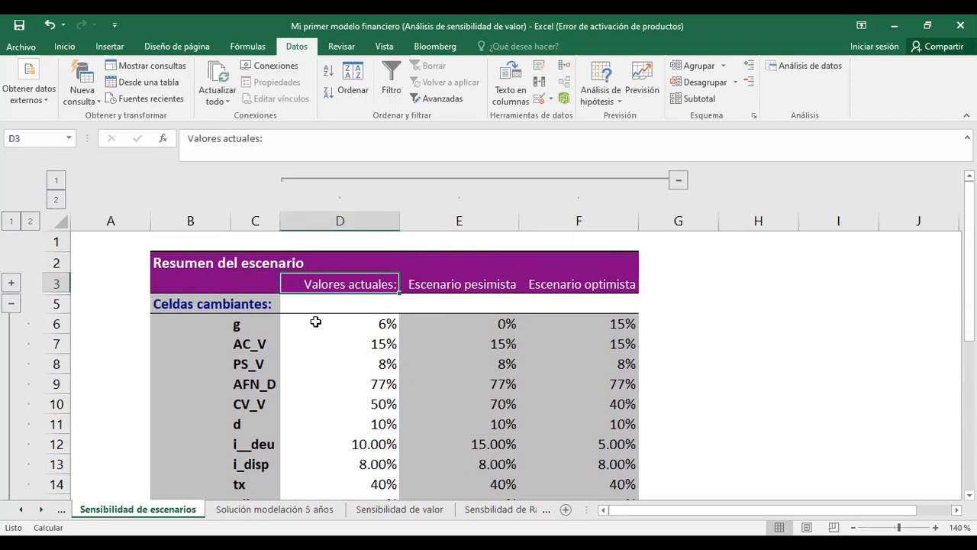
text(Escenari)
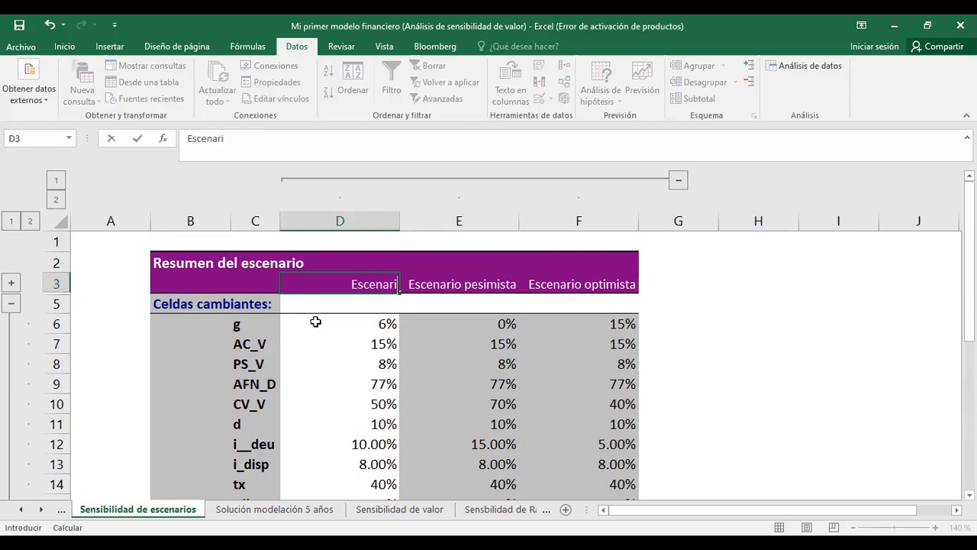
text(o esp)
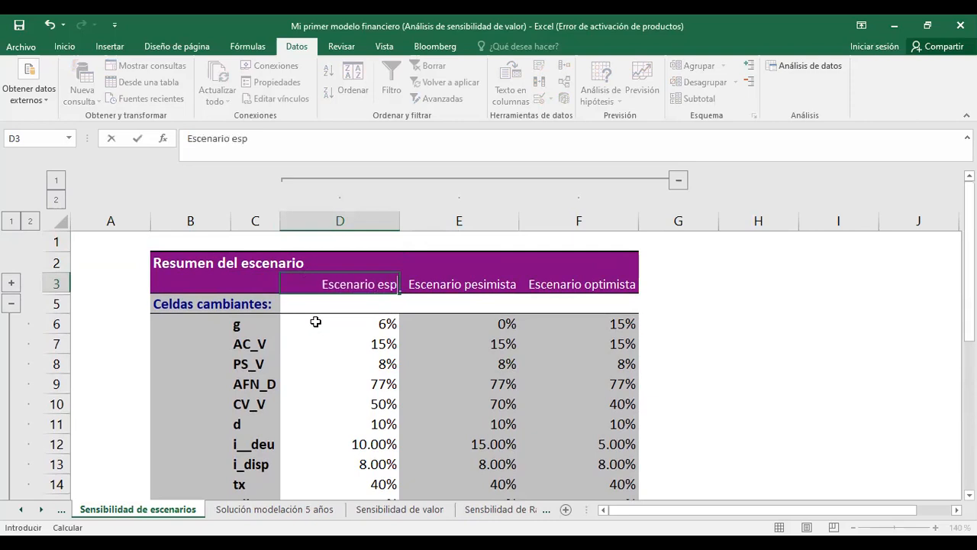
text(erado)
key(Return)
Step: Centre the three scenario headings in D3:F3 horizontally and vertically, wrap their text and set the font size to 14
key(Up)
key(shift+Right)
key(shift+Right)
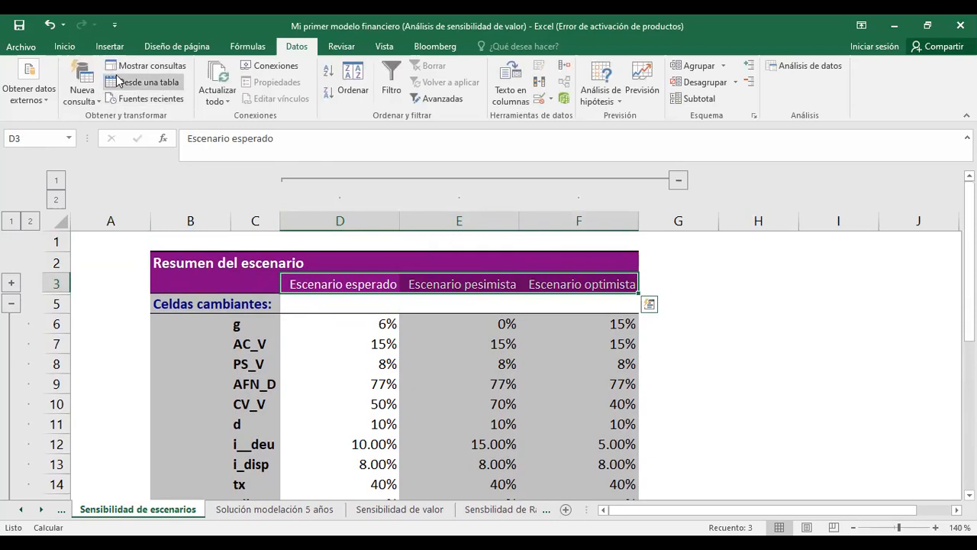
click(65, 47)
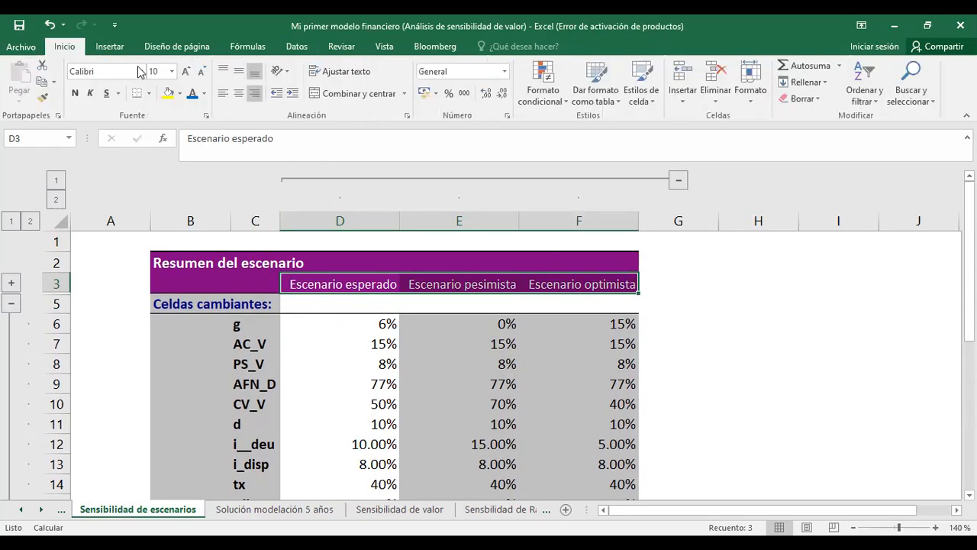
click(238, 93)
click(331, 77)
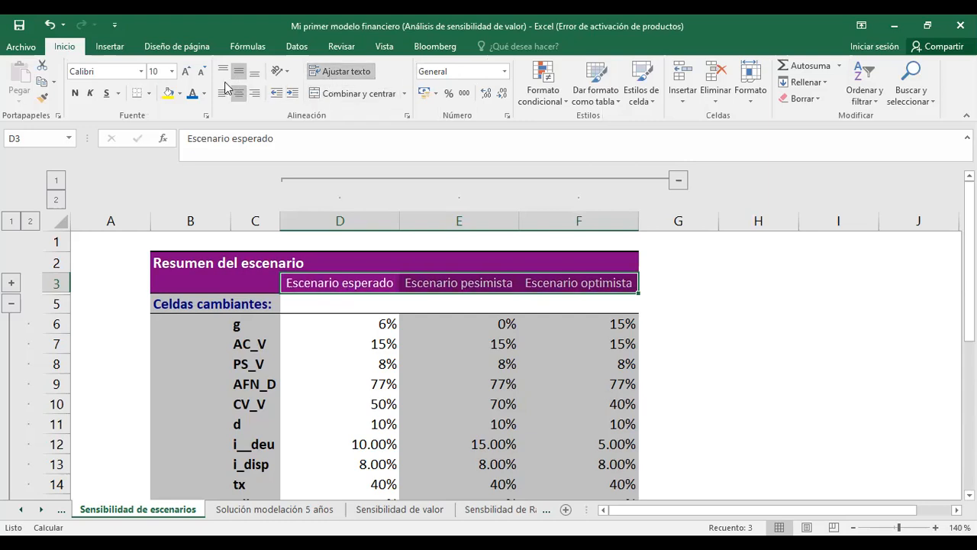
click(164, 73)
text(14)
key(Return)
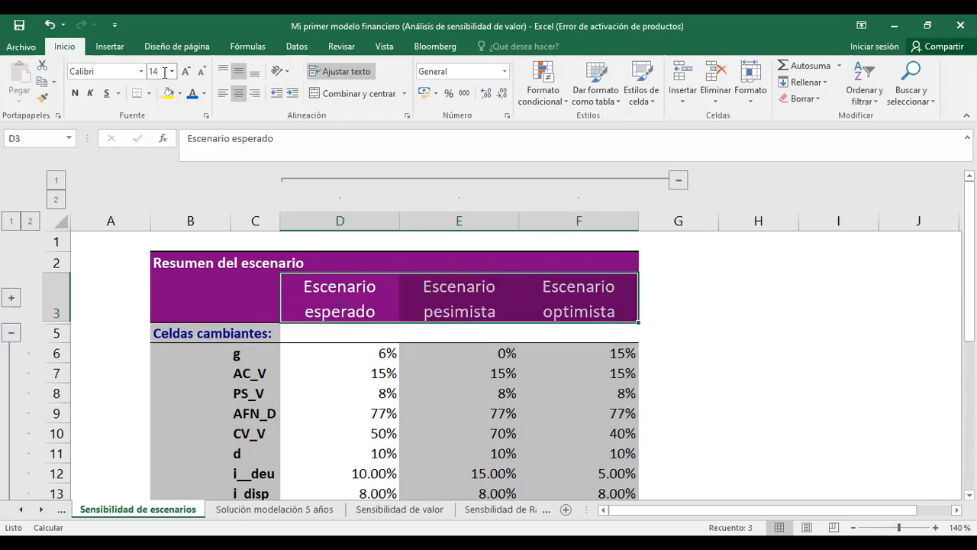
Step: Shade the g row, C6:F6, with the lightest orange theme fill
key(Up)
key(Up)
key(Down)
key(Down)
key(Down)
key(Down)
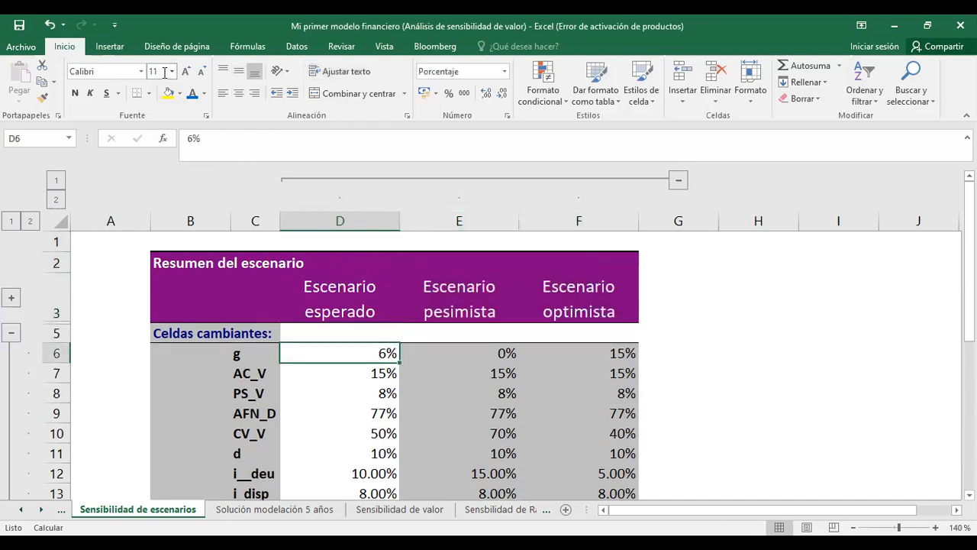
key(Right)
key(Right)
key(Left)
key(Left)
key(Left)
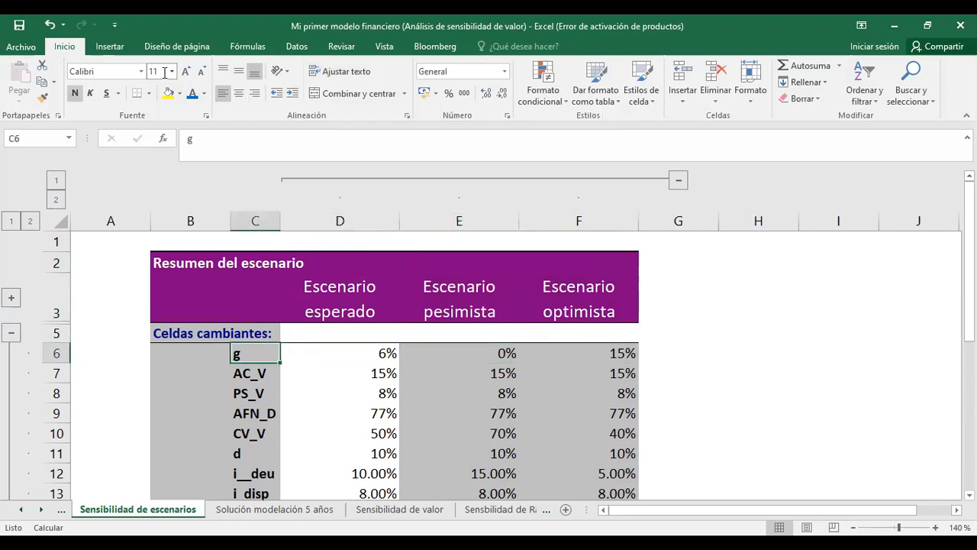
key(shift+Right)
key(shift+Right)
key(shift+Right)
key(shift+Right)
key(shift+Left)
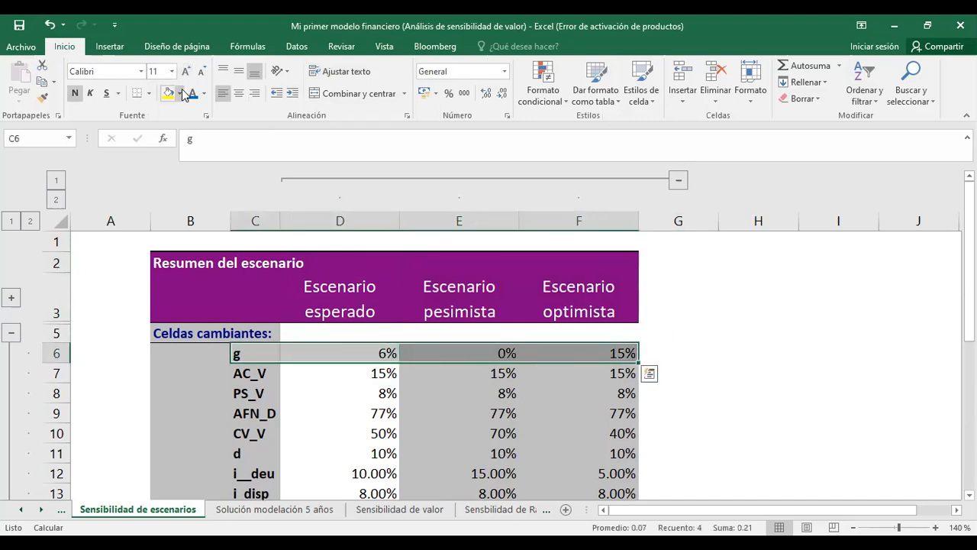
click(181, 93)
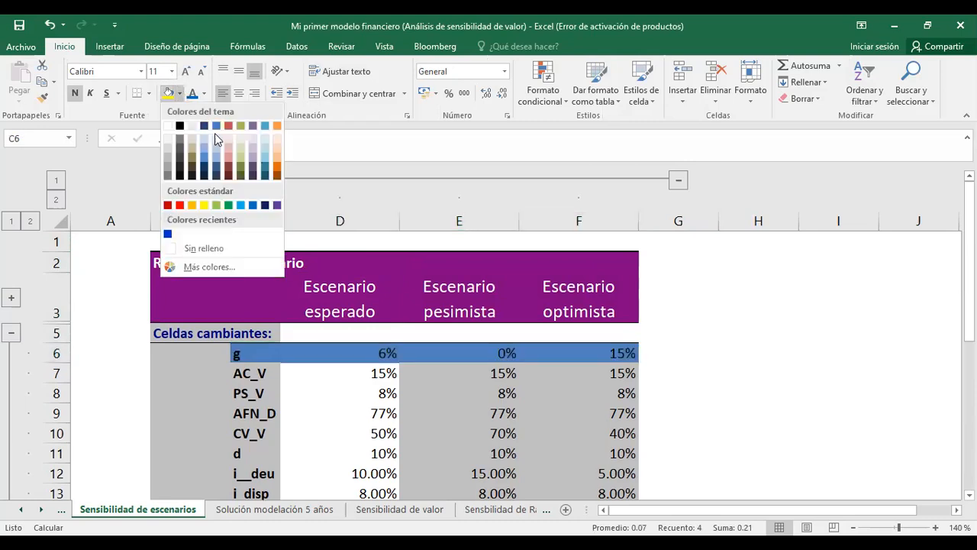
click(277, 139)
Step: Apply the same light orange fill to the CV_V row, C10:F10
key(Down)
key(Down)
key(Down)
key(Down)
key(Down)
key(Down)
key(Down)
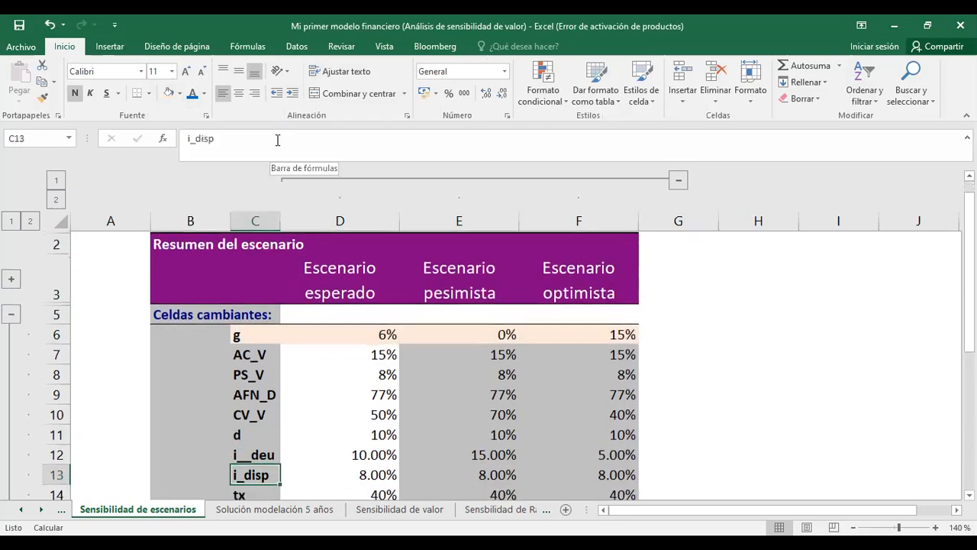
key(Up)
key(Up)
key(Up)
key(Up)
key(Down)
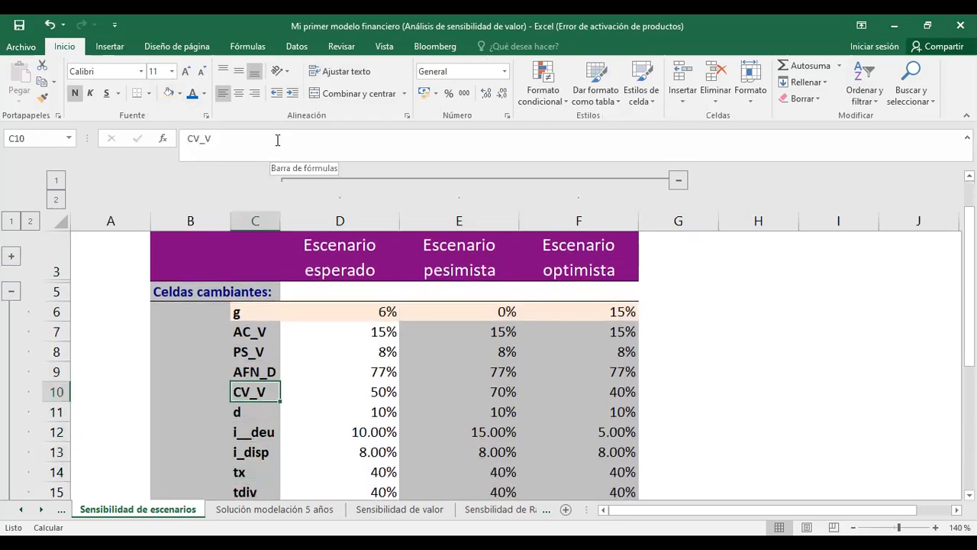
key(shift+Right)
key(shift+Right)
key(shift+Right)
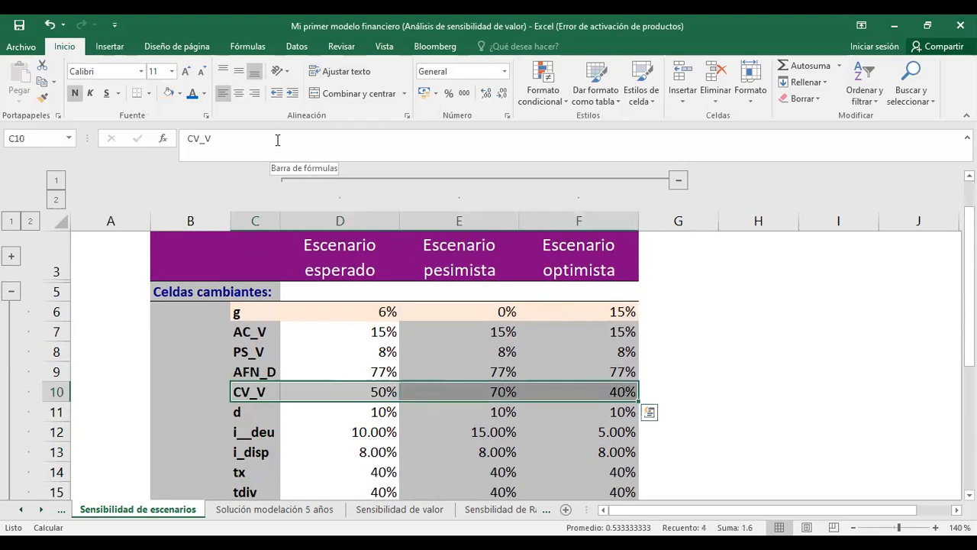
click(168, 93)
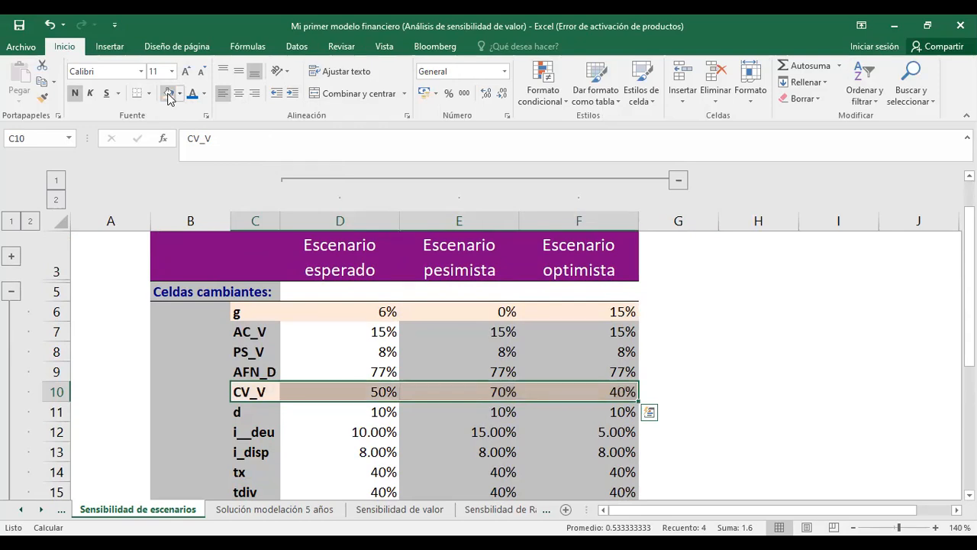
Step: Shade the i__deu row, C12:F12, with the same light orange fill
key(Down)
key(Down)
key(Down)
key(Down)
key(Down)
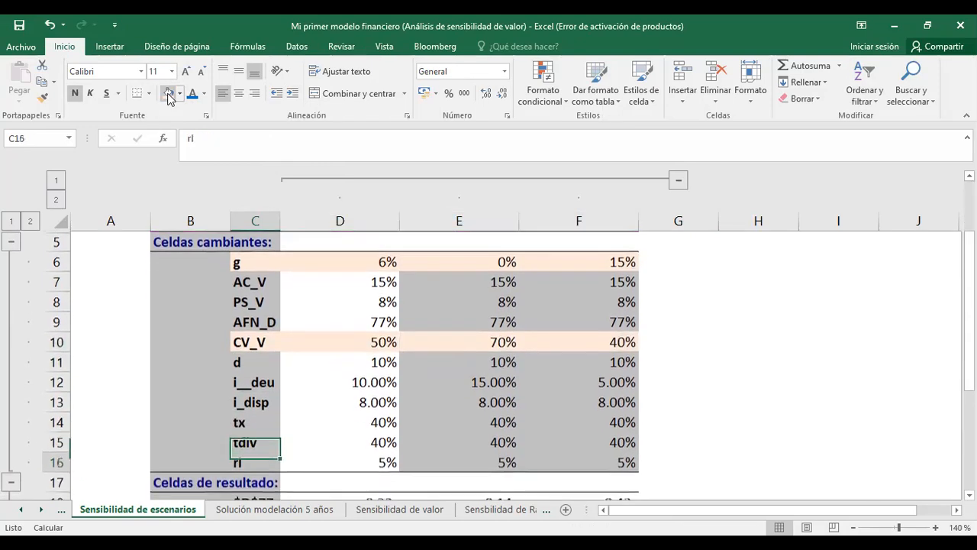
key(Up)
key(Up)
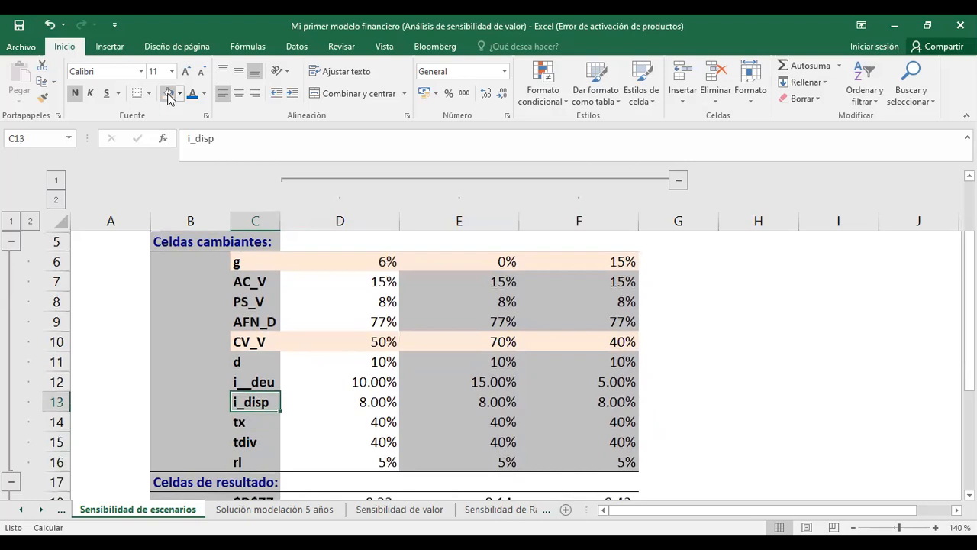
key(Up)
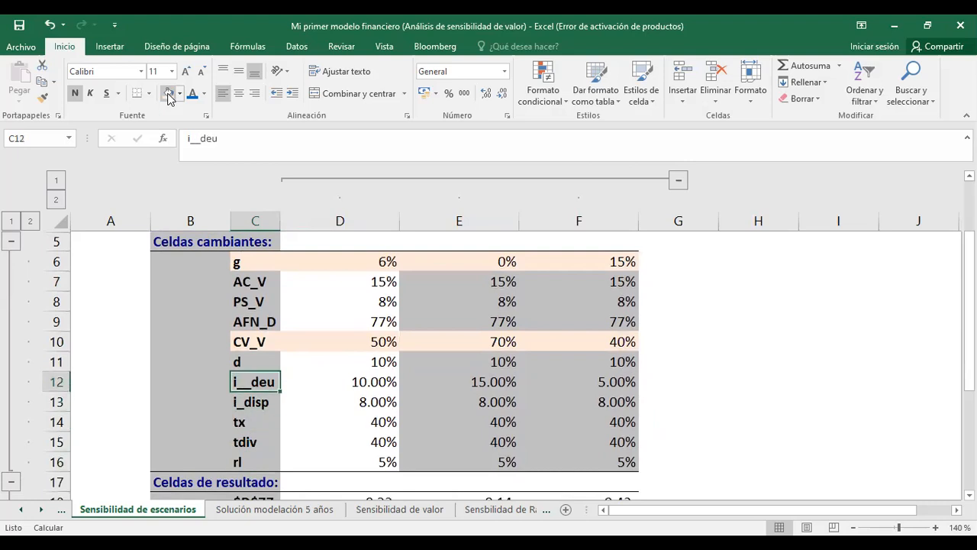
key(shift+Right)
key(shift+Right)
key(shift+Right)
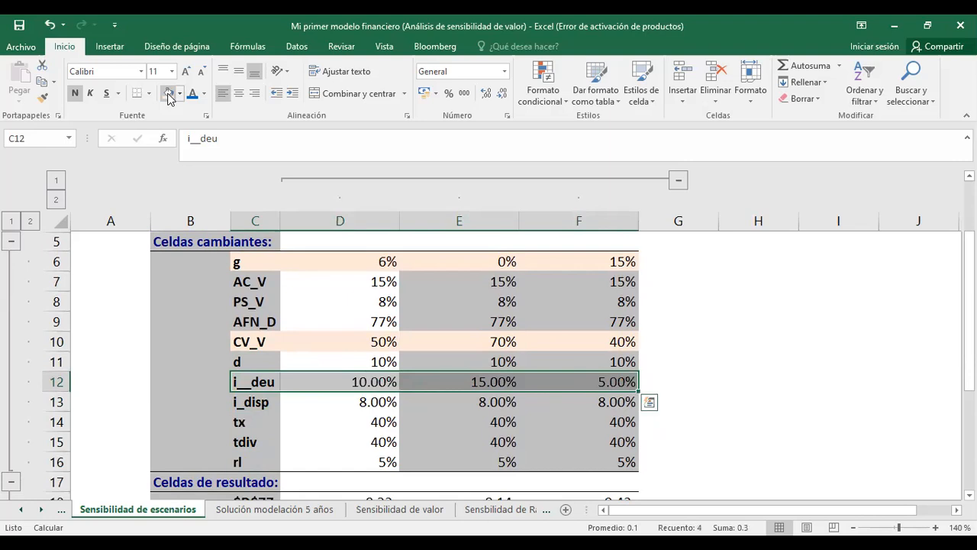
Step: Look over the shaded variable rows and the result rows of the scenario summary
key(Up)
key(Up)
key(Up)
key(Up)
key(Up)
key(Up)
key(Up)
key(Up)
key(Down)
key(Down)
key(Down)
key(Down)
key(Down)
key(Down)
key(Down)
key(Down)
key(Down)
key(Down)
key(Down)
key(Down)
key(Down)
key(Down)
key(Down)
key(Down)
key(Down)
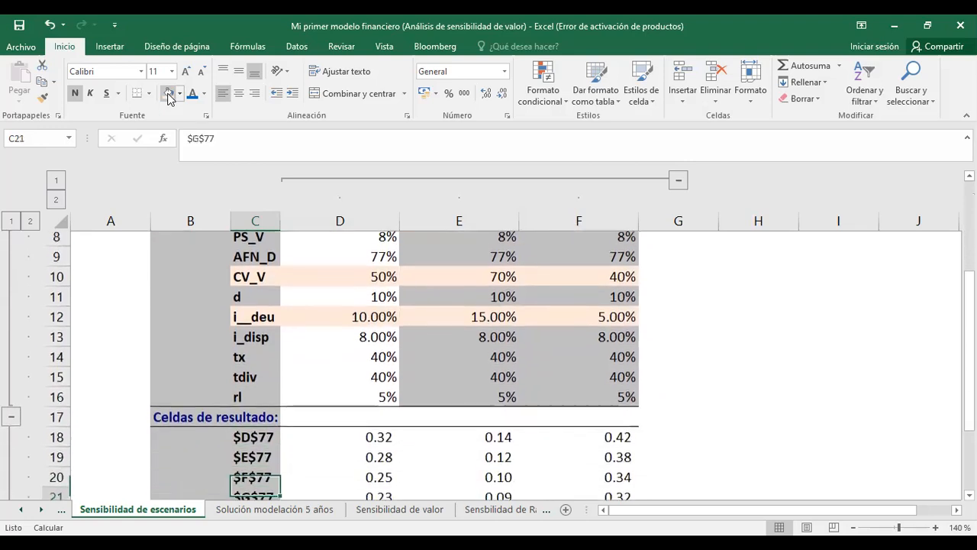
key(Down)
key(Down)
Step: Label the first result row in C18 "ROE Año 1" and widen column C to fit the label
key(Up)
key(Up)
key(Up)
key(Up)
key(Up)
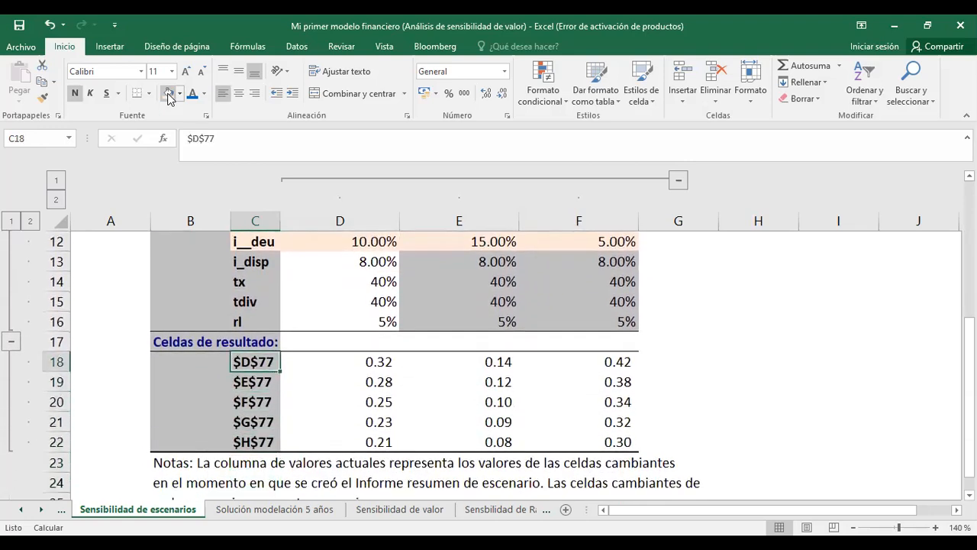
text(año)
key(BackSpace)
key(BackSpace)
key(BackSpace)
text(A)
key(BackSpace)
text(RI)
key(BackSpace)
text(O)
key(BackSpace)
text(OE)
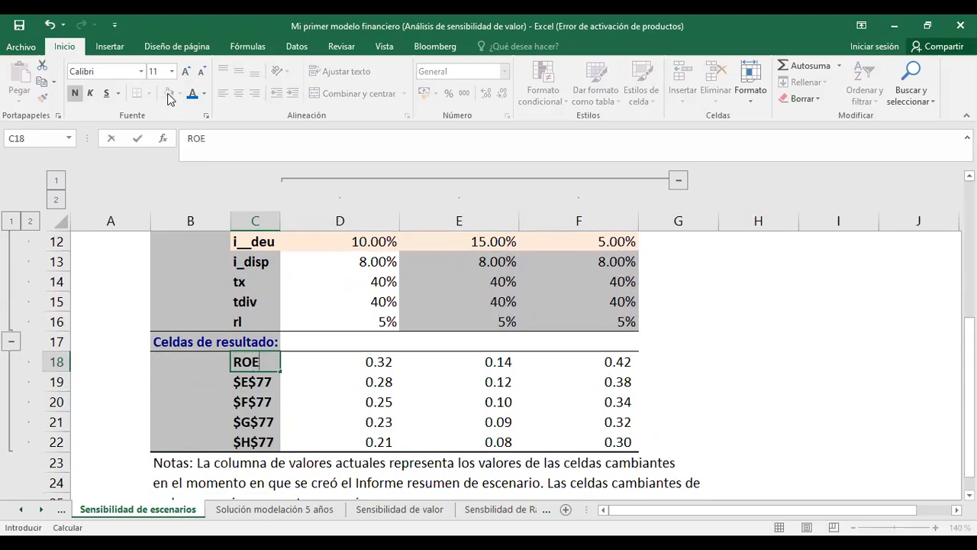
text( 1)
key(Return)
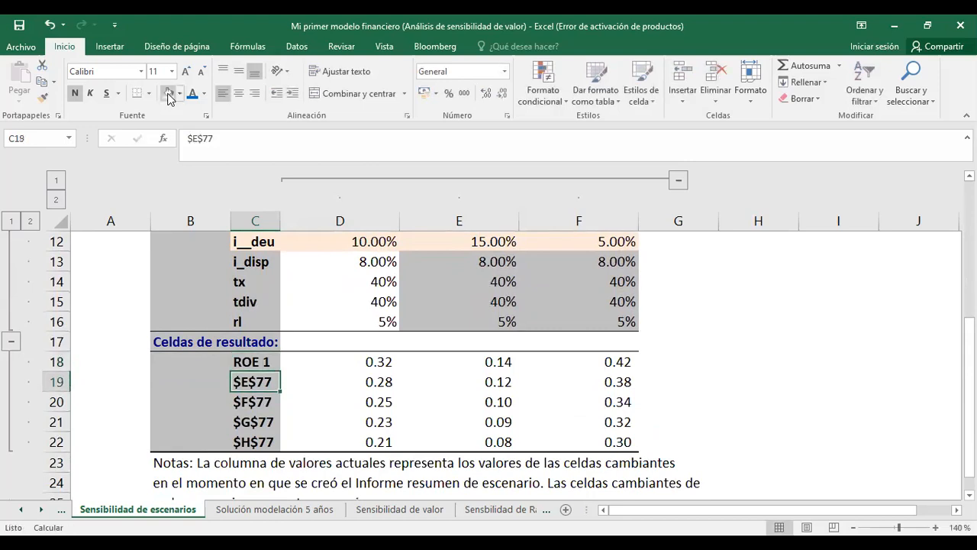
click(262, 359)
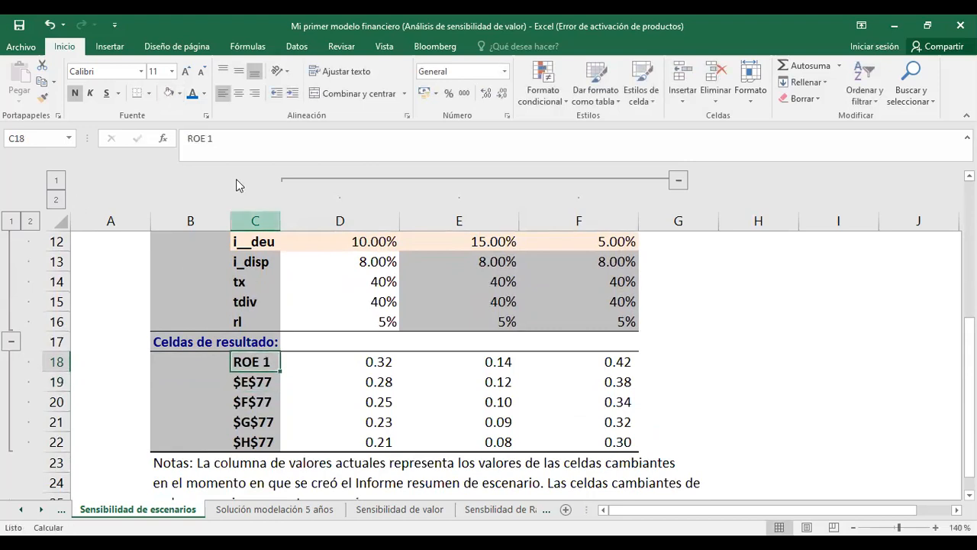
click(208, 140)
text(A ño)
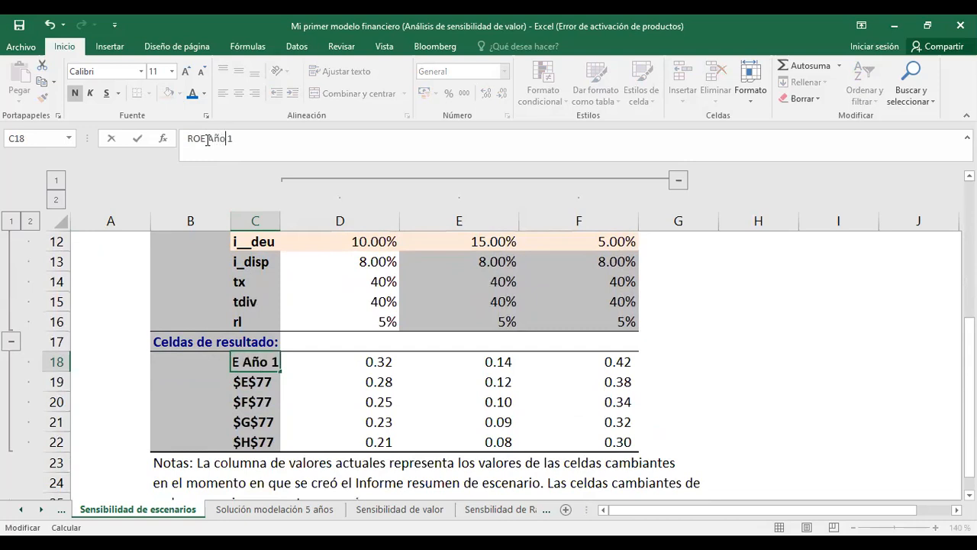
key(Return)
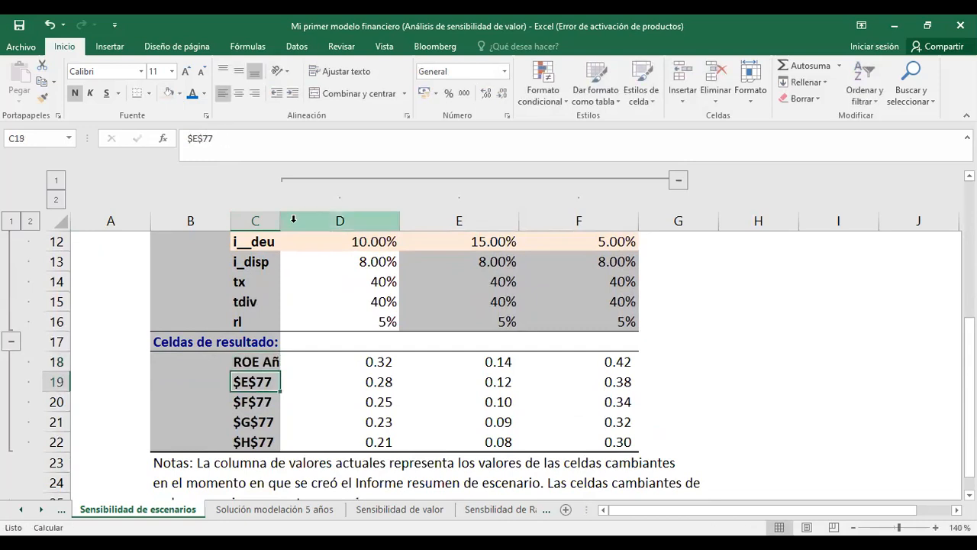
drag(279, 219, 335, 220)
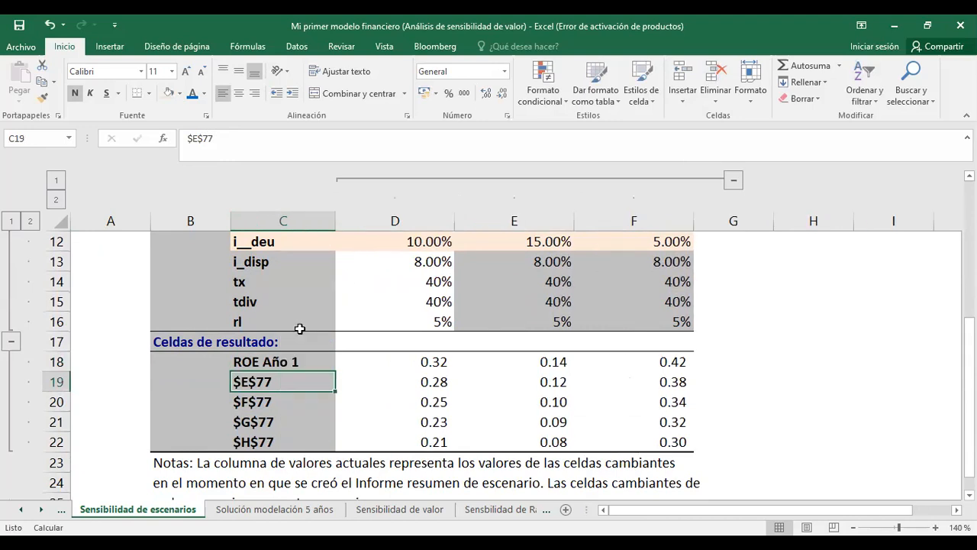
Step: Fill the C18 label down to C22 as a series, from ROE Año 2 to ROE Año 5
click(303, 361)
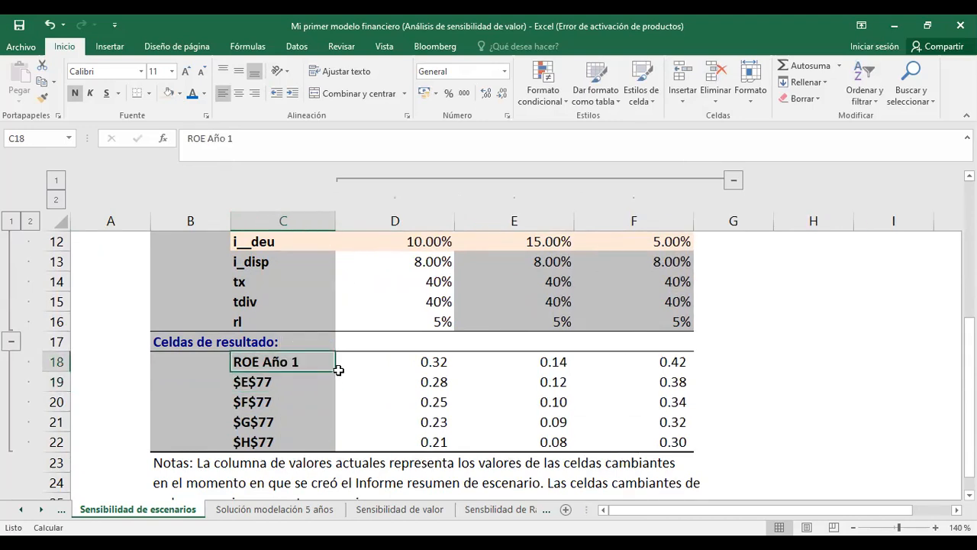
drag(335, 371, 331, 429)
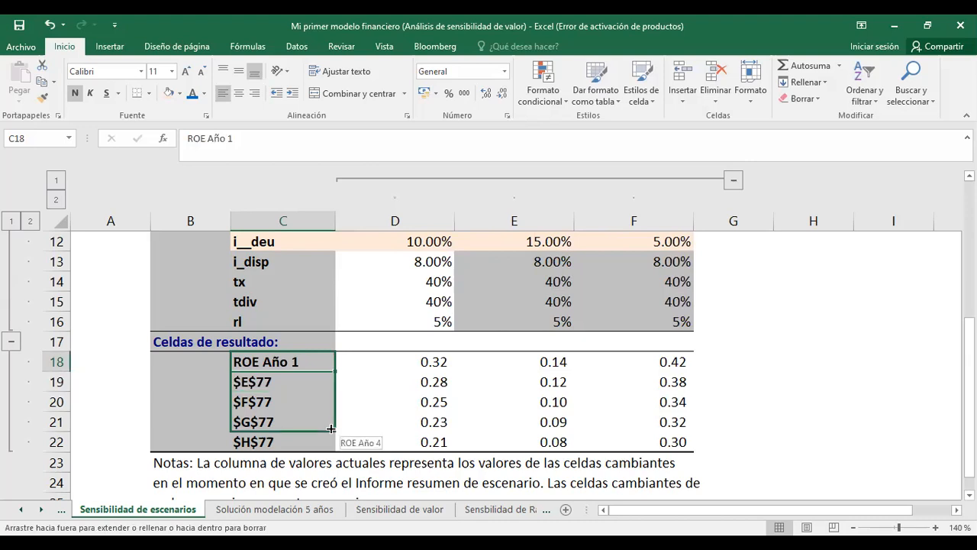
drag(330, 429, 331, 428)
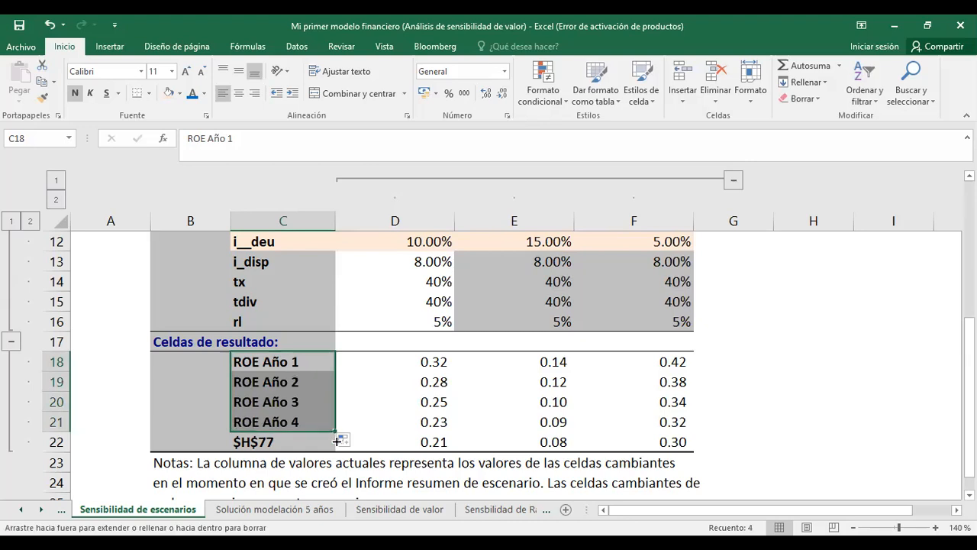
drag(333, 429, 336, 444)
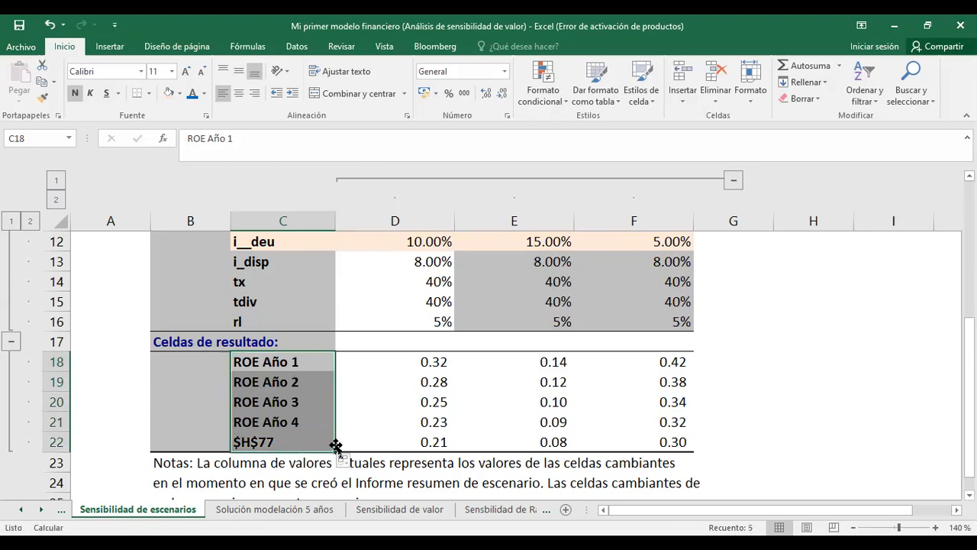
Step: Replace the "Celdas de resultado:" heading in B17 with "Variable de salida:"
click(444, 361)
key(Up)
key(Left)
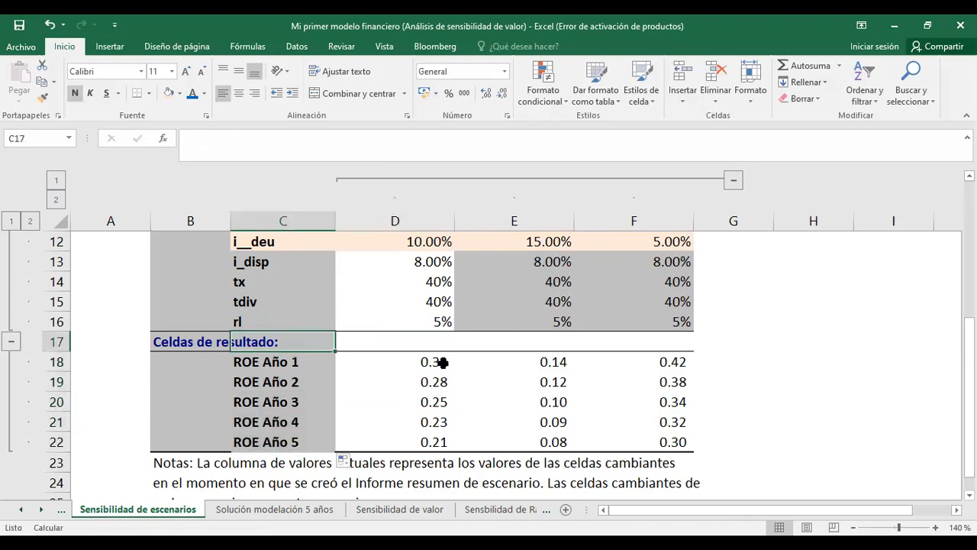
key(Left)
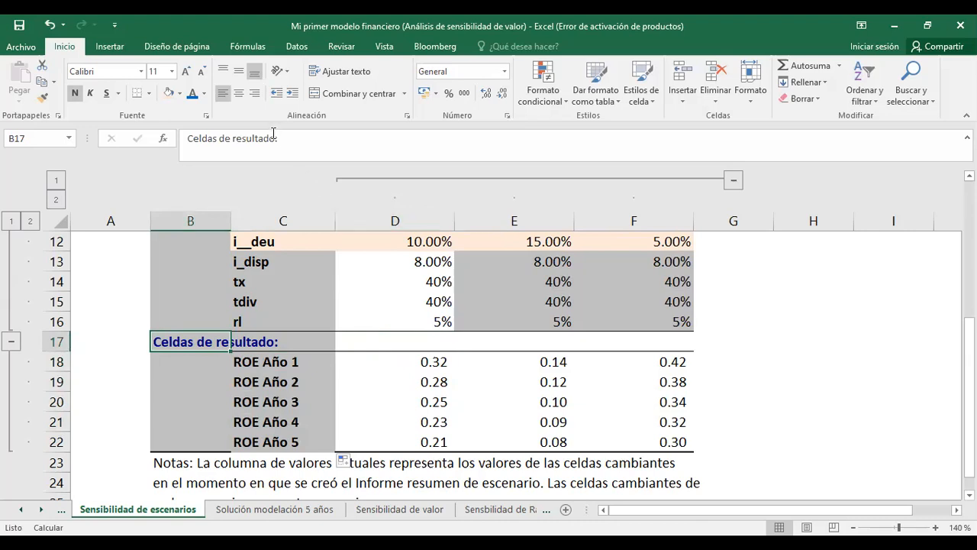
drag(273, 135, 188, 132)
text(Var)
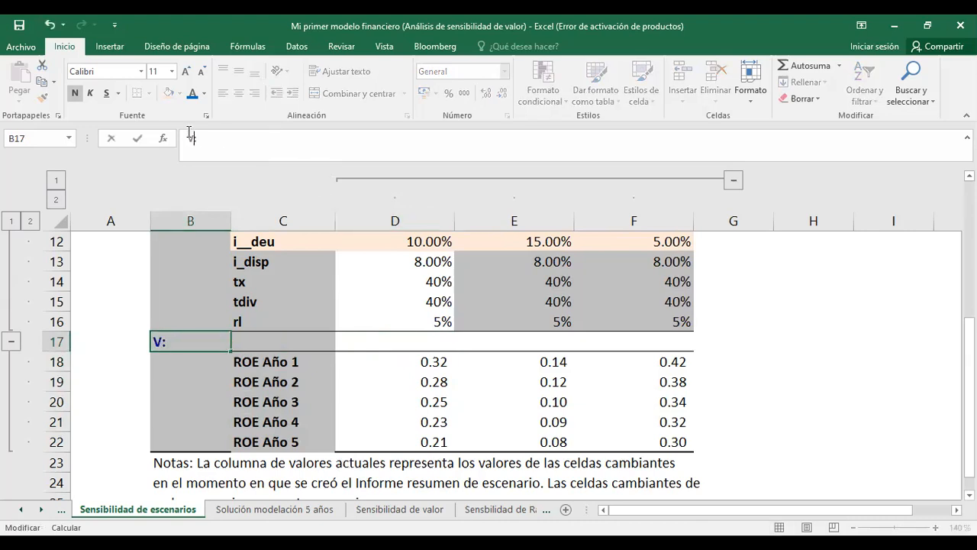
text(iable de salid)
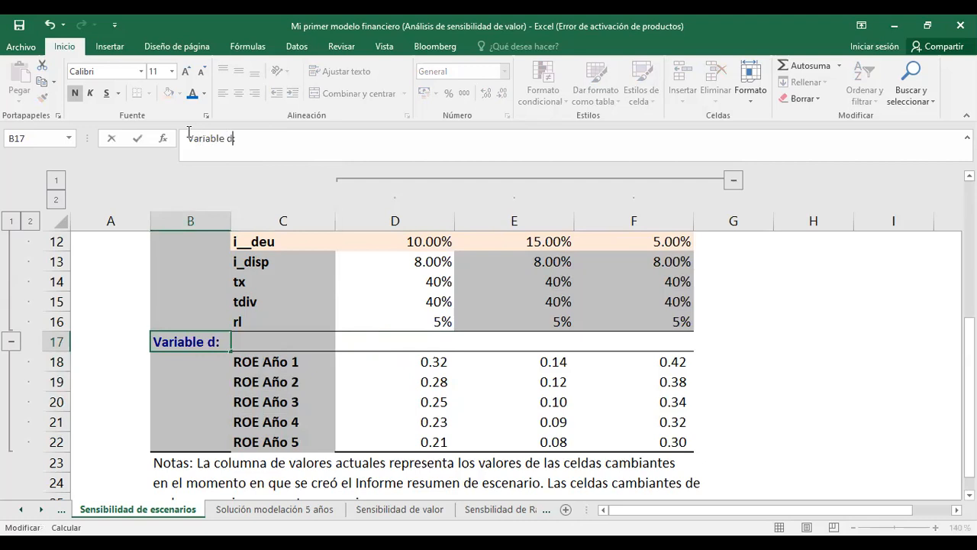
text(a)
key(Return)
Step: Freeze the panes at cell D5 so the scenario headings above and the label columns A to C stay fixed
key(Down)
key(Right)
key(Up)
key(Right)
key(Up)
key(Up)
key(Up)
key(Up)
key(Up)
key(Up)
key(Up)
key(Up)
key(Up)
key(Up)
key(Up)
key(Up)
key(Up)
key(Up)
key(Up)
key(Up)
key(Down)
key(Down)
key(Down)
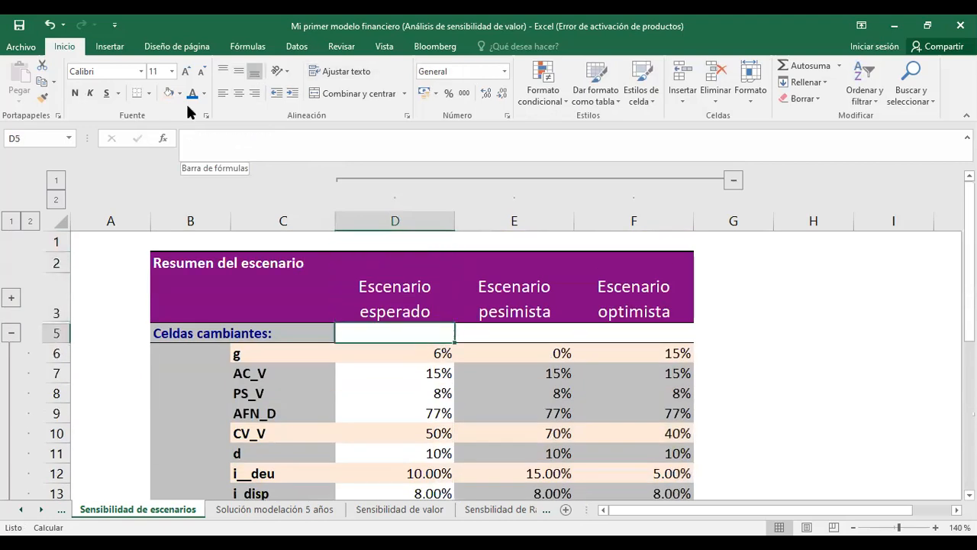
click(378, 48)
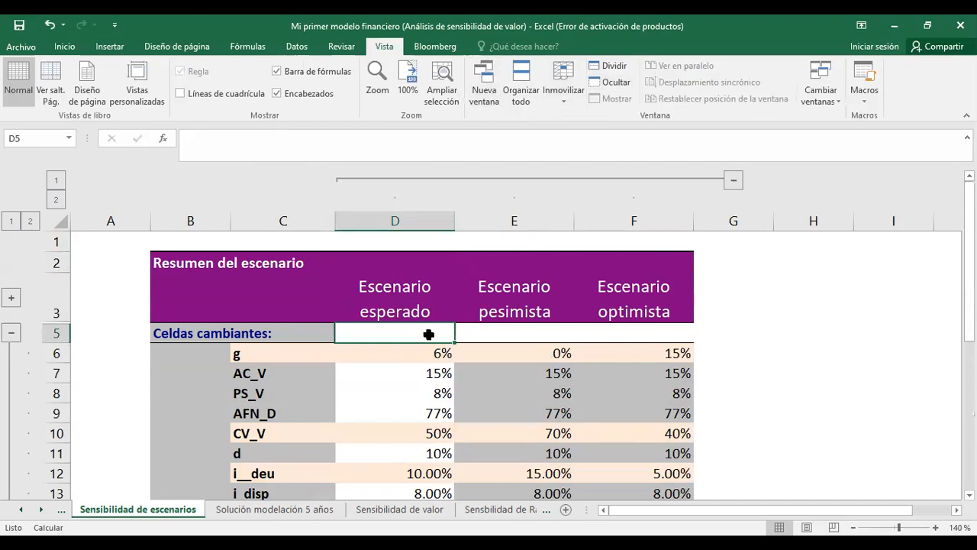
click(340, 46)
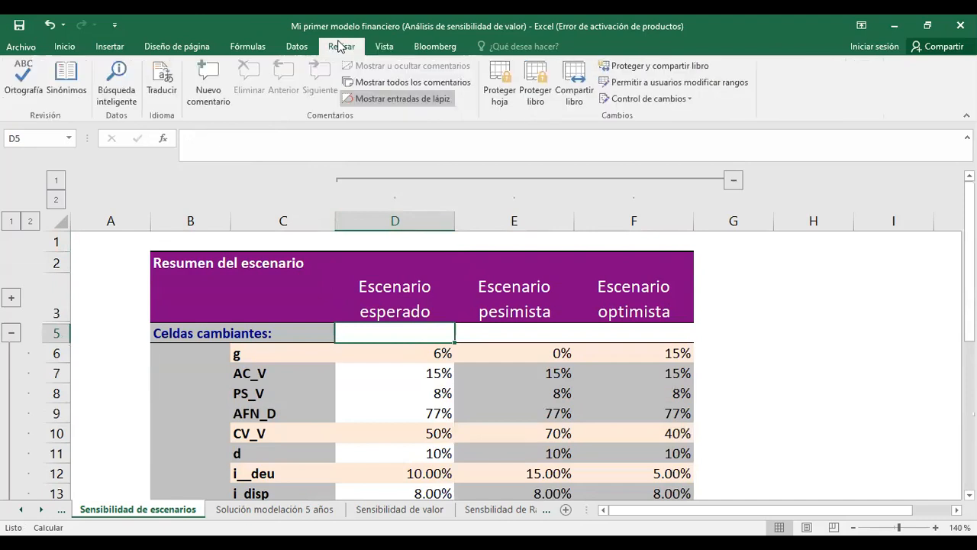
click(386, 46)
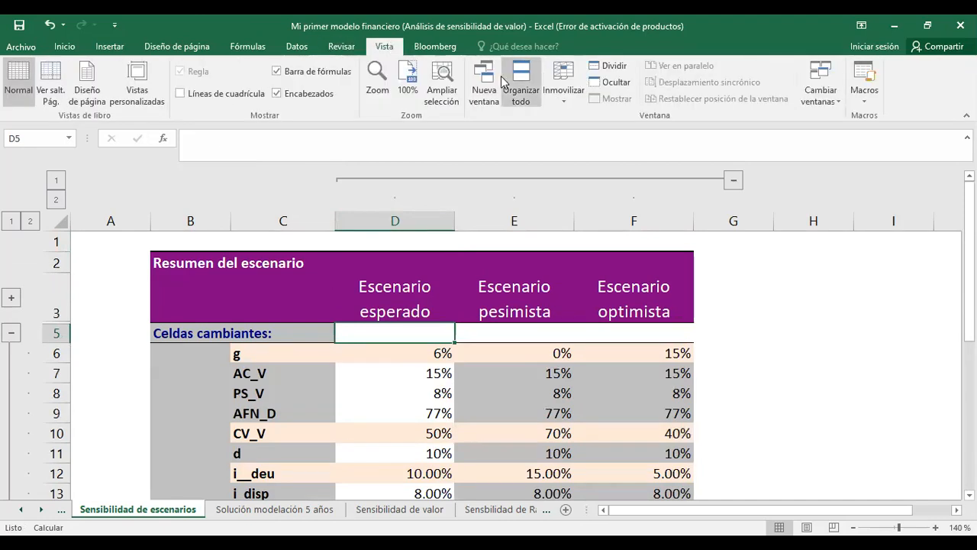
click(563, 88)
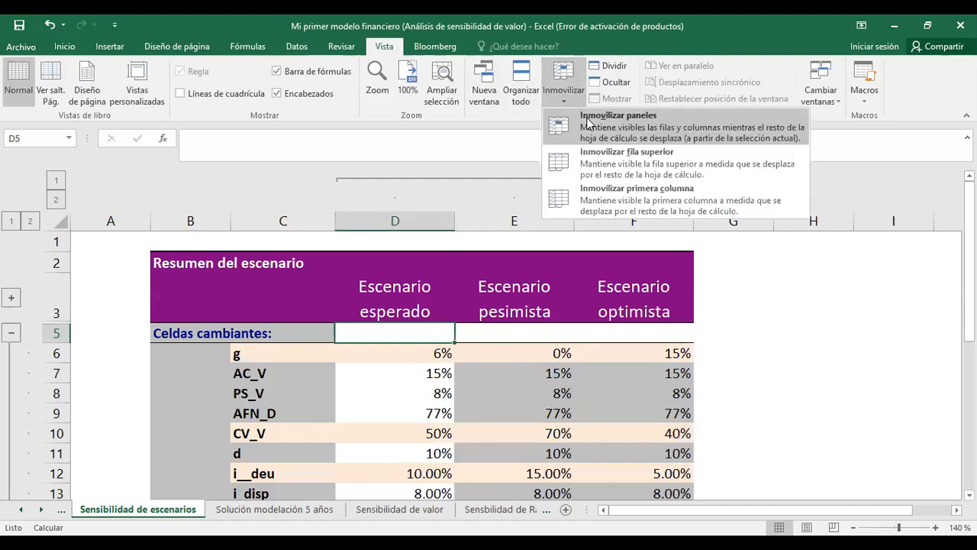
click(588, 124)
Step: Go down and back up through the variable and ROE rows to check them against the frozen scenario headings
key(Down)
key(Down)
key(Down)
key(Down)
key(Down)
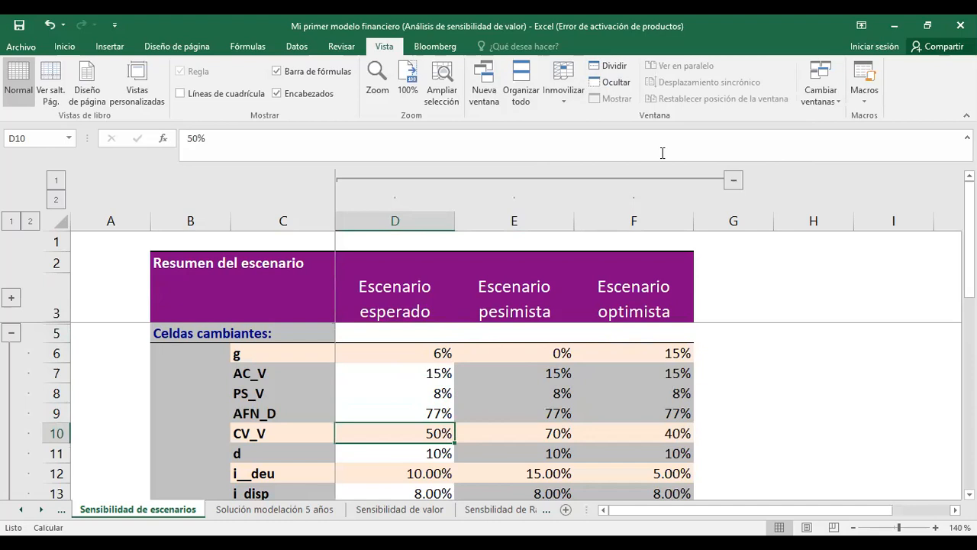
key(alt+Tab)
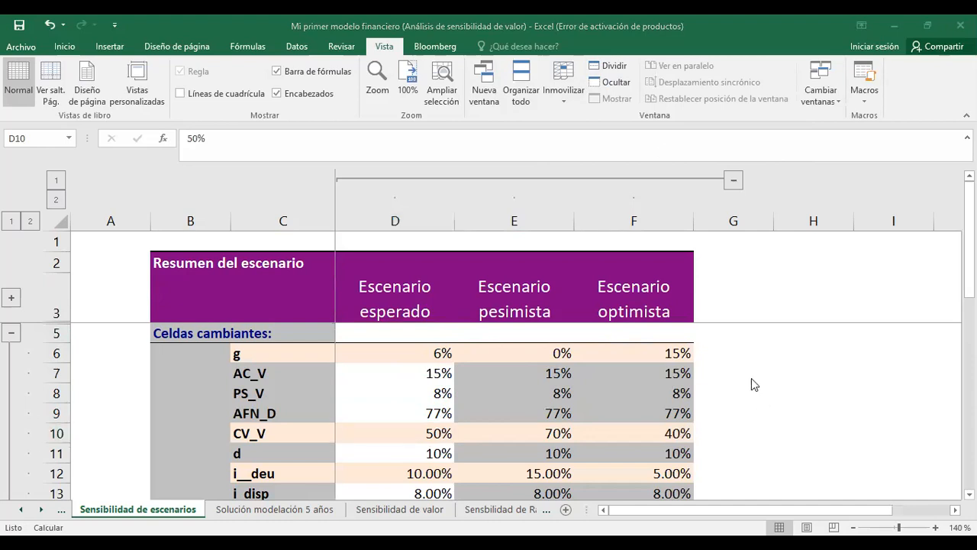
key(alt+Tab)
key(Down)
key(Down)
key(Down)
key(Down)
key(Down)
key(Down)
key(Down)
key(Down)
key(Down)
key(Down)
key(Down)
key(Down)
key(Down)
key(Down)
key(Down)
key(Down)
key(Up)
key(Up)
key(Up)
key(Up)
key(Up)
key(Up)
key(Up)
key(Up)
key(Up)
key(Up)
key(Down)
key(Down)
key(Down)
key(Right)
key(Up)
key(Up)
key(Left)
key(Down)
key(Down)
key(Up)
Step: Enter the heading "Impacto esc. Pesimista" in H17, beside the ROE result rows
key(Right)
key(Right)
key(Right)
key(Right)
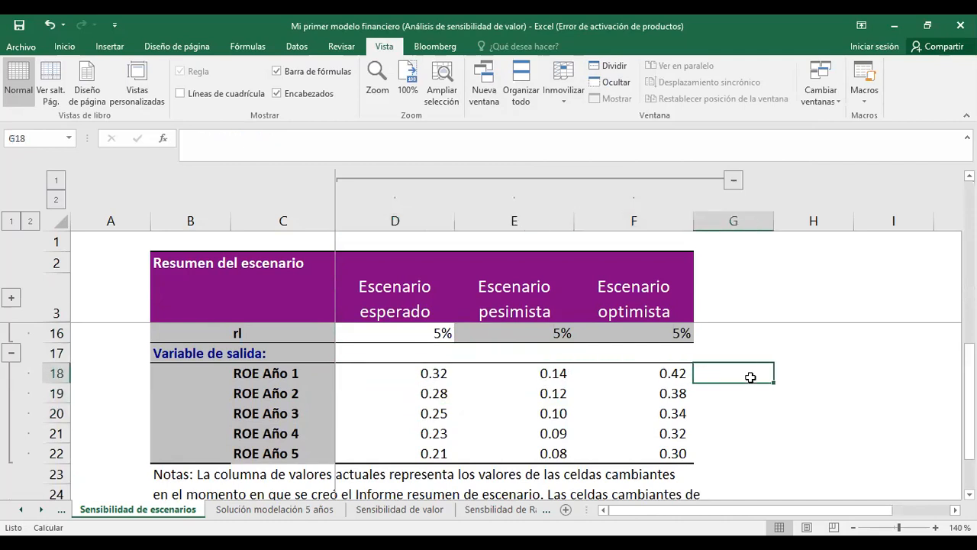
key(Up)
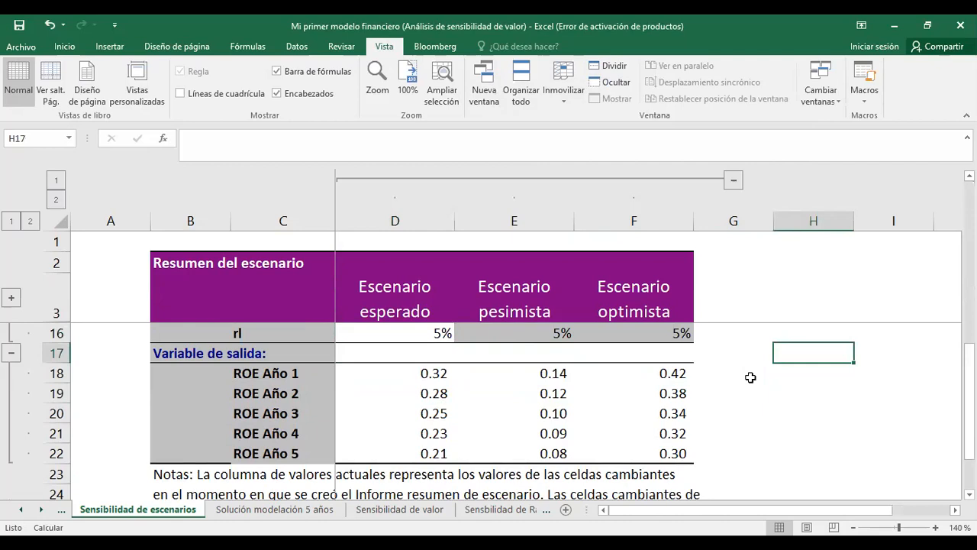
key(Up)
key(Down)
text(Impacto e)
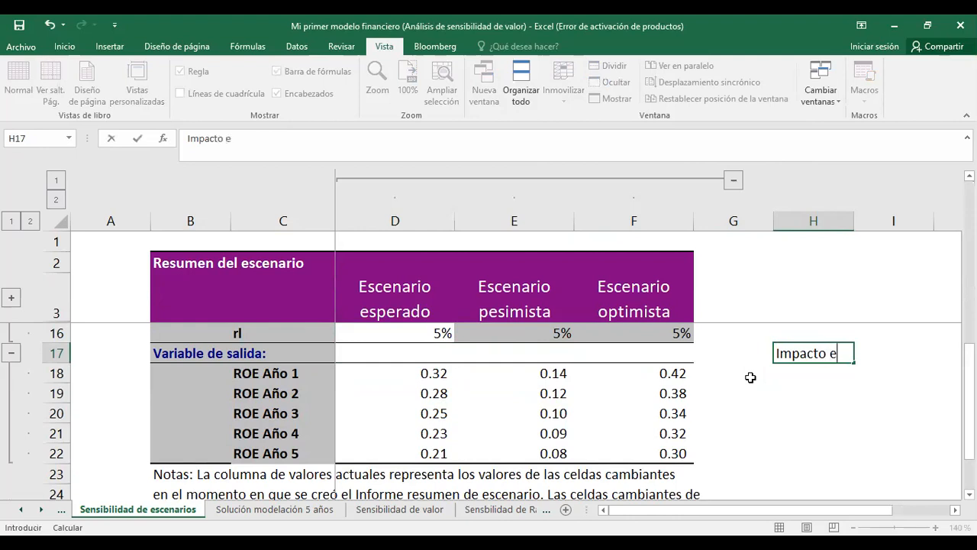
text(sc. pesimista)
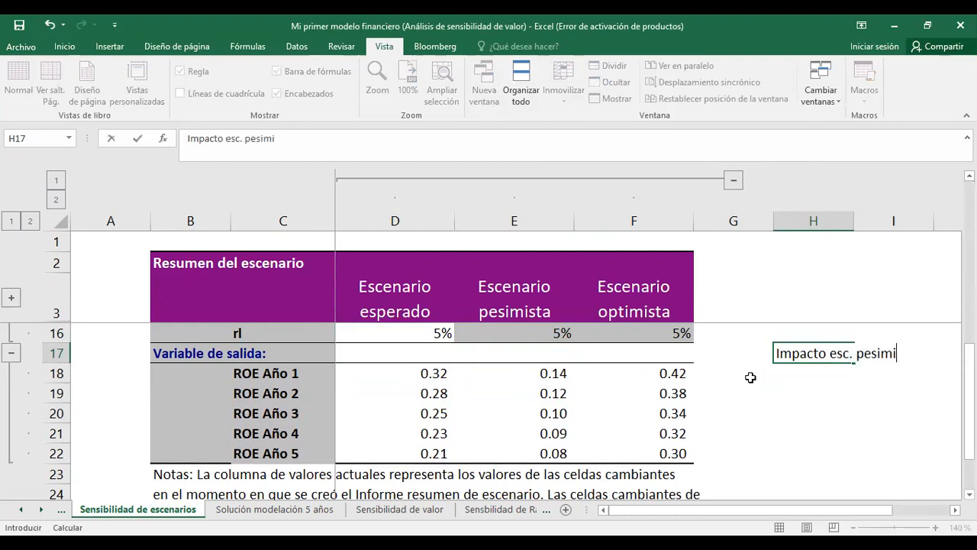
key(Return)
Step: Wrap the text of the H17 heading and make it bold and centred
key(Up)
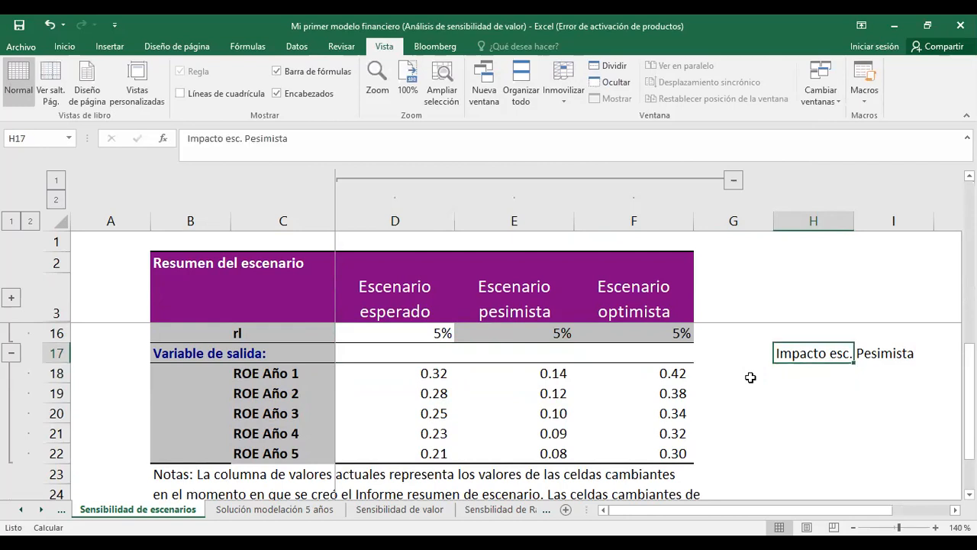
click(64, 47)
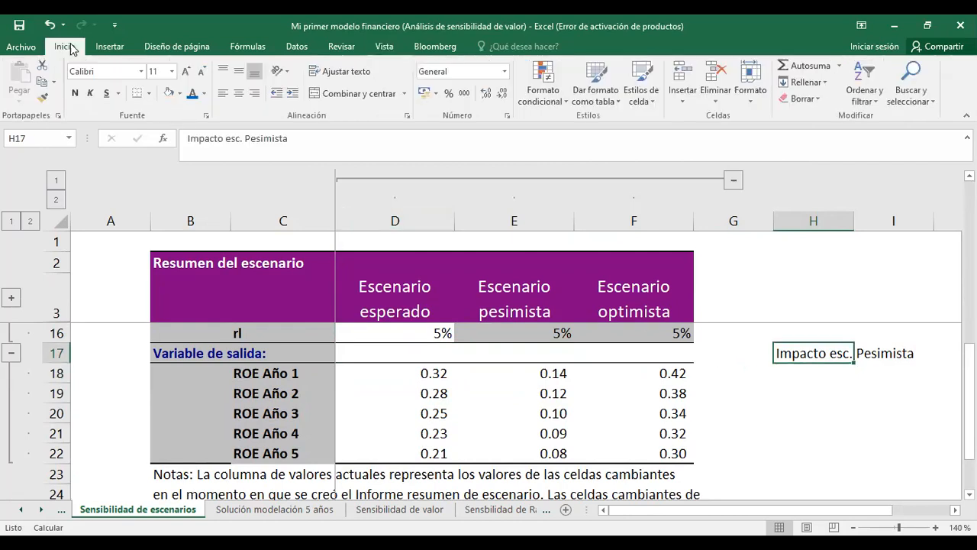
click(347, 72)
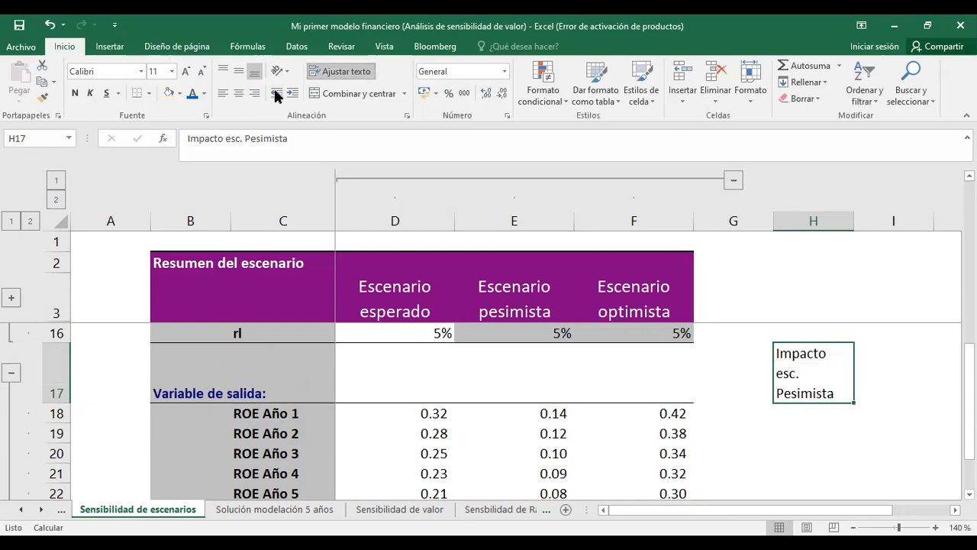
click(76, 94)
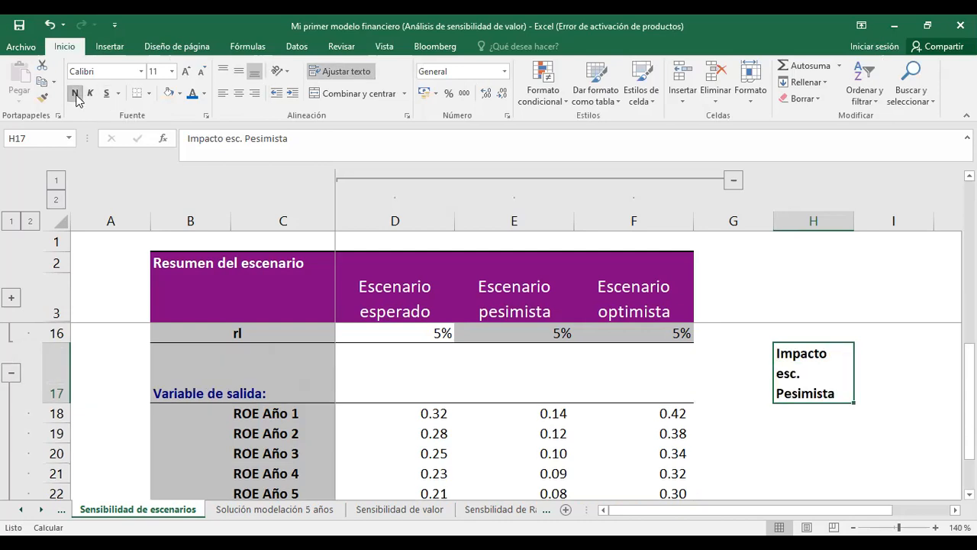
click(241, 95)
key(Down)
key(Down)
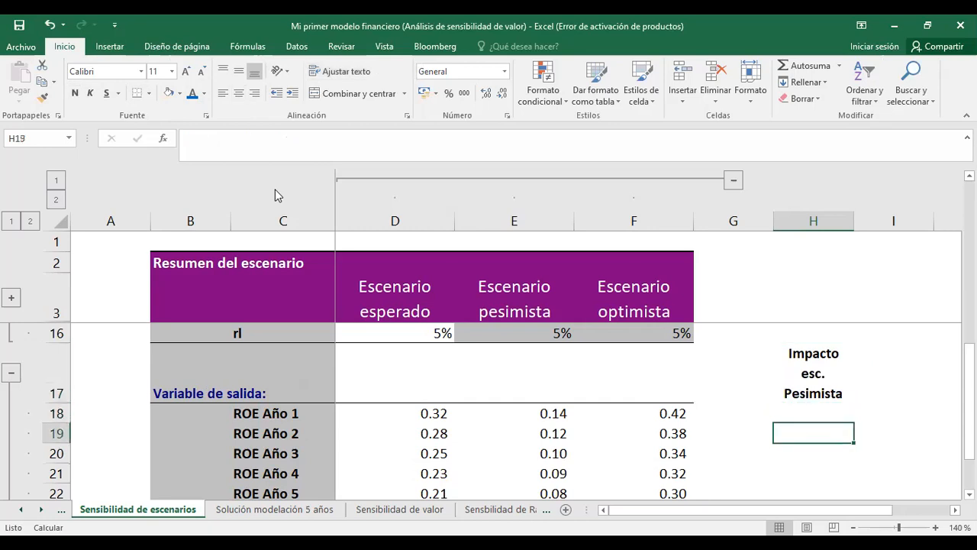
key(Down)
key(Down)
key(Down)
key(Up)
key(Up)
key(Up)
key(Up)
key(Up)
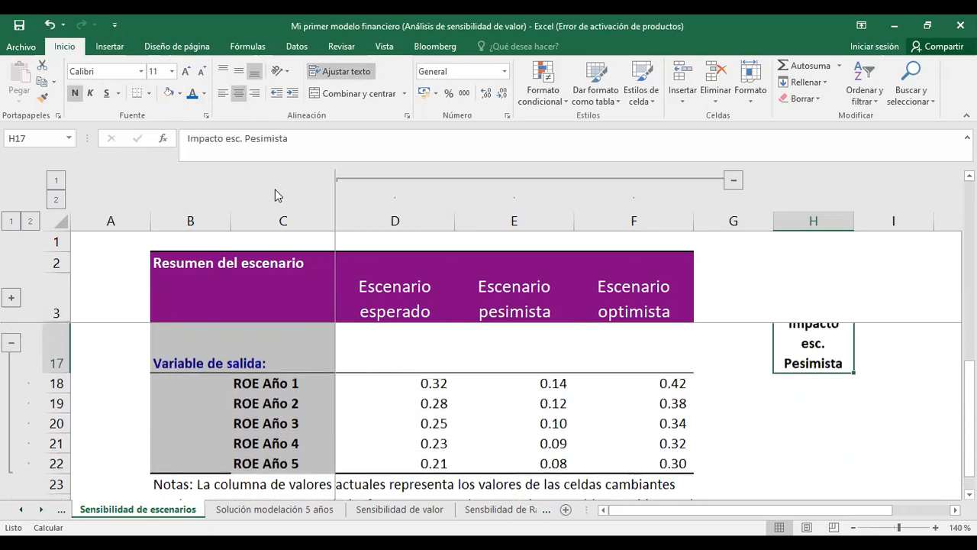
key(Up)
Step: Calculate the pessimistic scenario's relative change in ROE Año 1 in H18 with the formula =(E18-D18)/D18
key(Down)
key(Down)
key(Down)
key(Up)
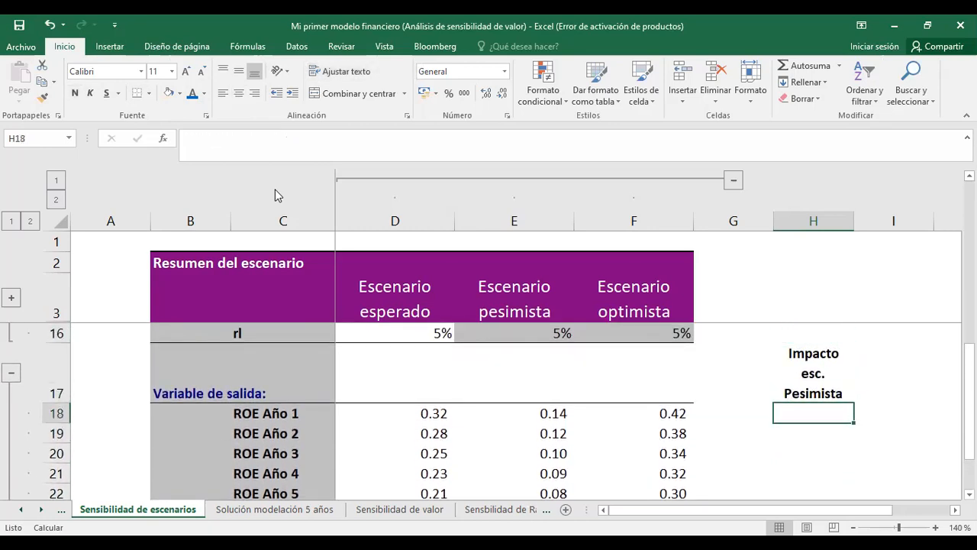
text(=()
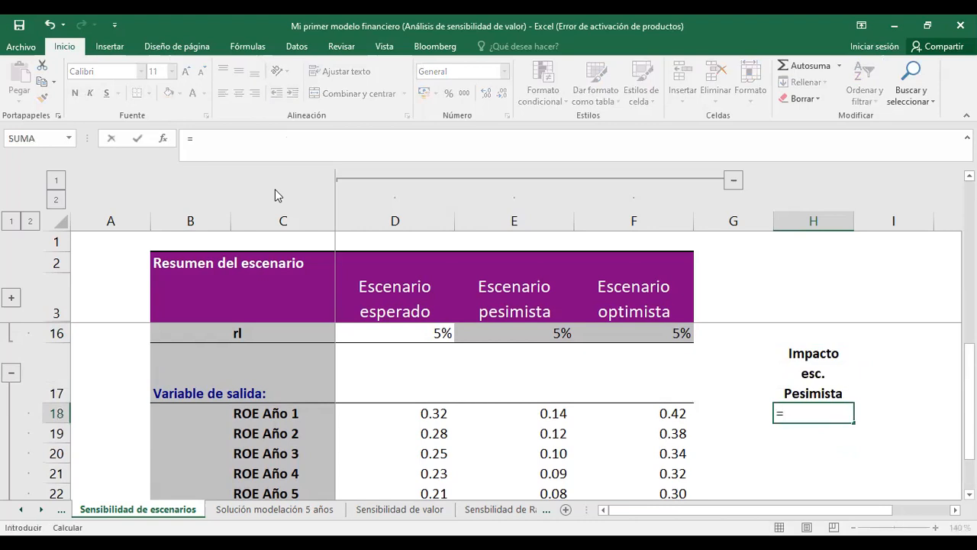
key(Left)
key(Left)
key(Left)
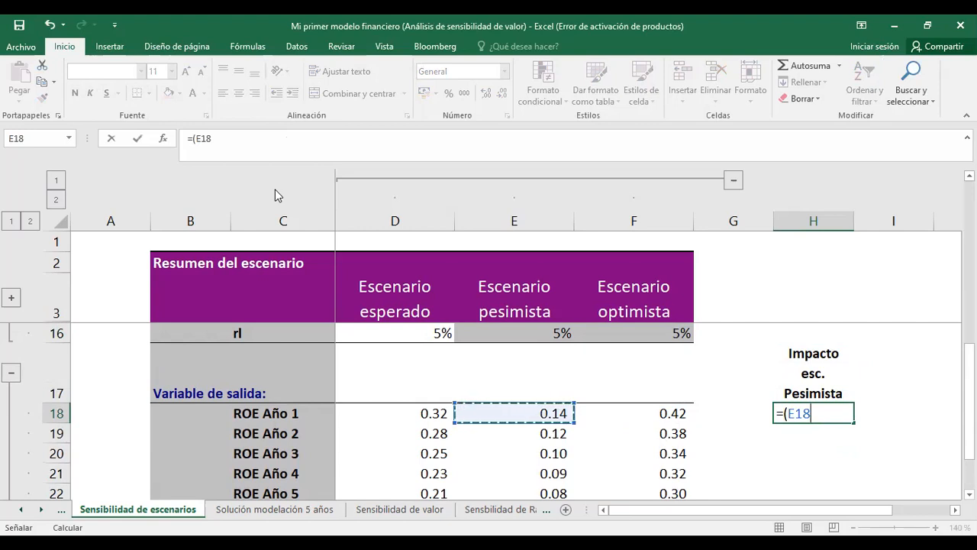
text(-)
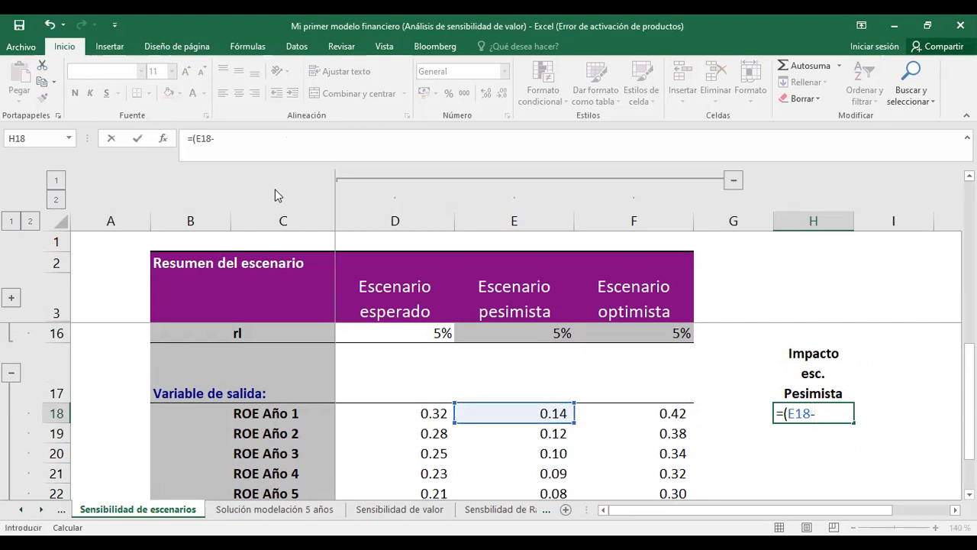
key(Left)
key(Left)
key(Left)
key(Left)
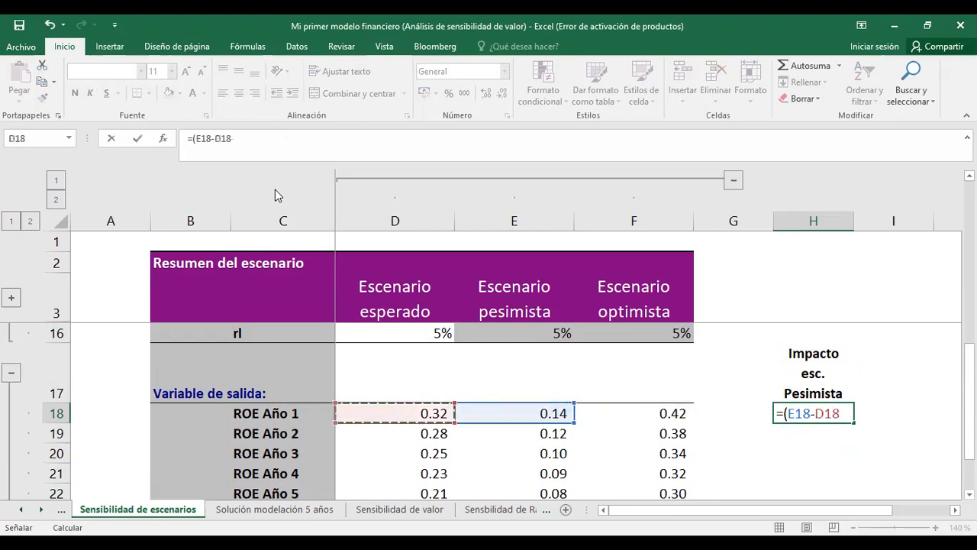
text()/)
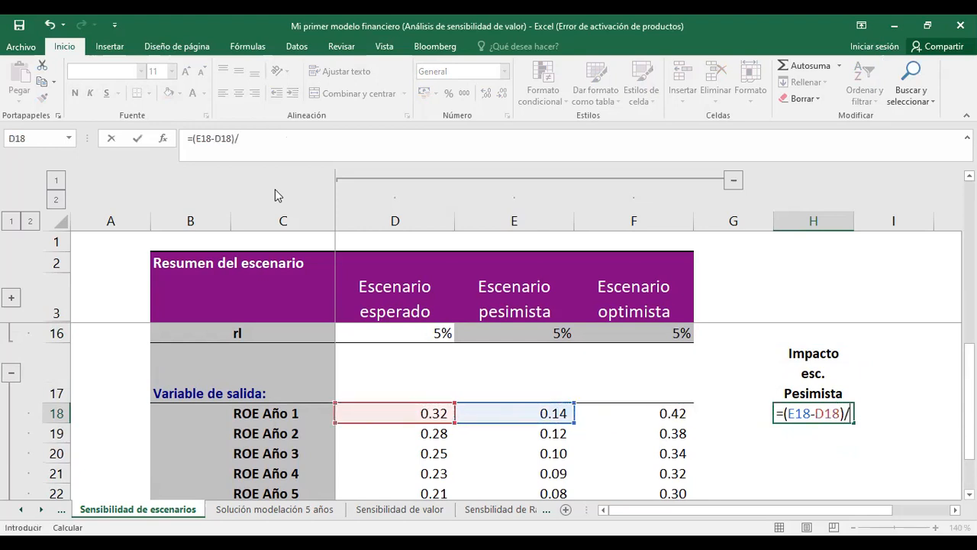
click(432, 413)
key(Return)
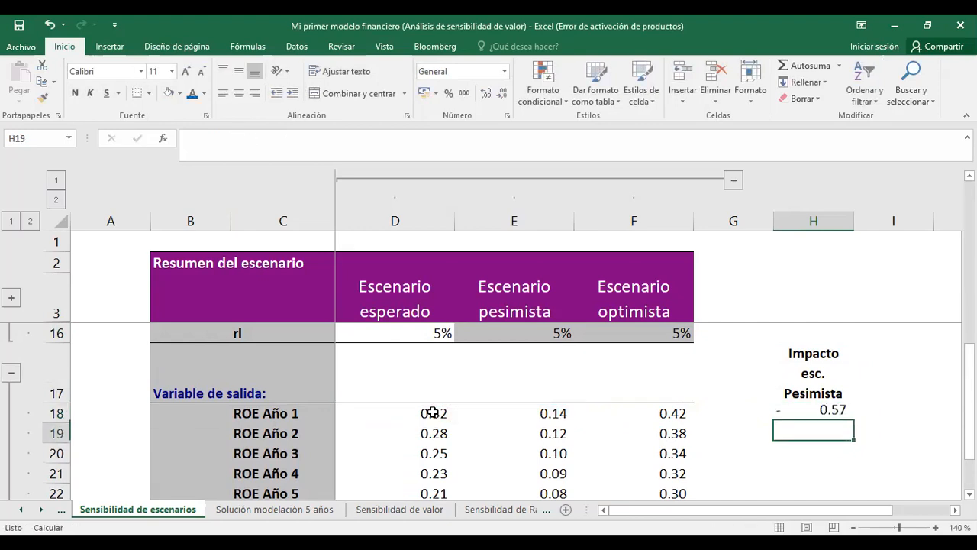
Step: Format H18 as a percentage and fill its formula down to H22
key(Up)
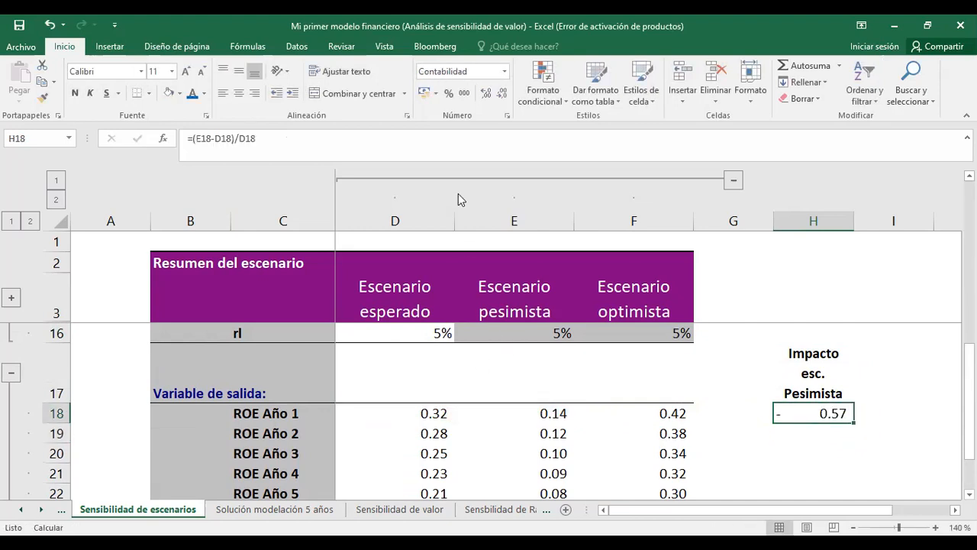
click(448, 93)
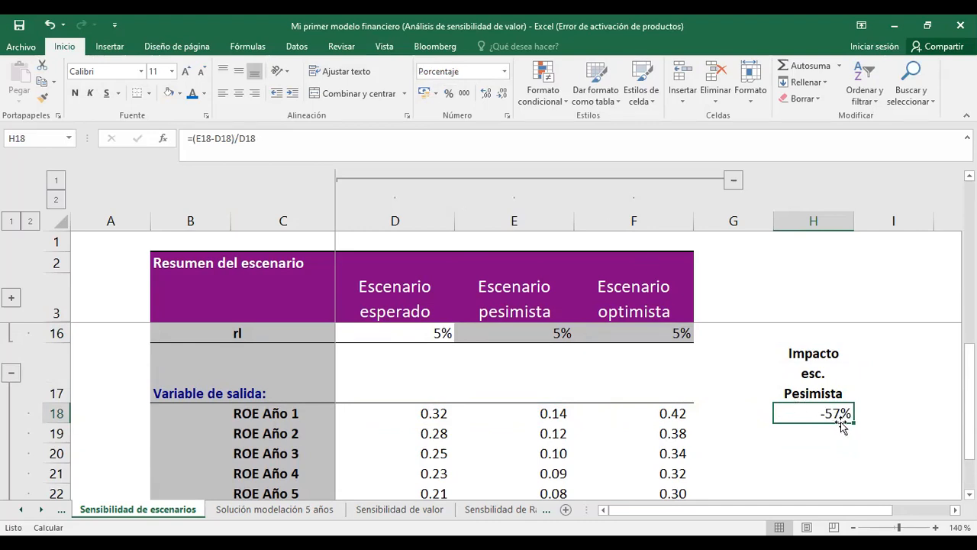
mouse_move(854, 422)
mouse_down()
mouse_move(853, 470)
mouse_move(852, 407)
mouse_up()
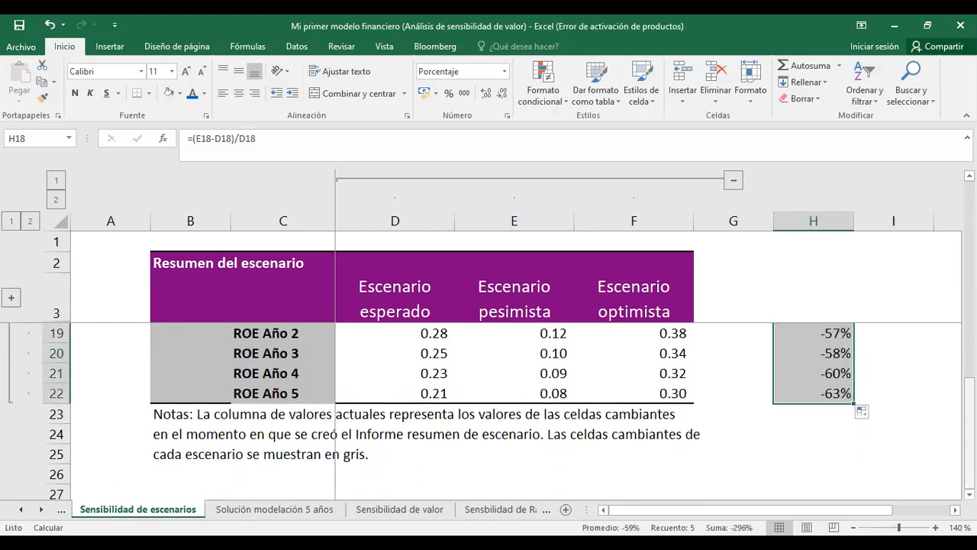
Step: Colour the pessimistic impact percentages in H18:H22 with a standard red font
drag(969, 472, 969, 442)
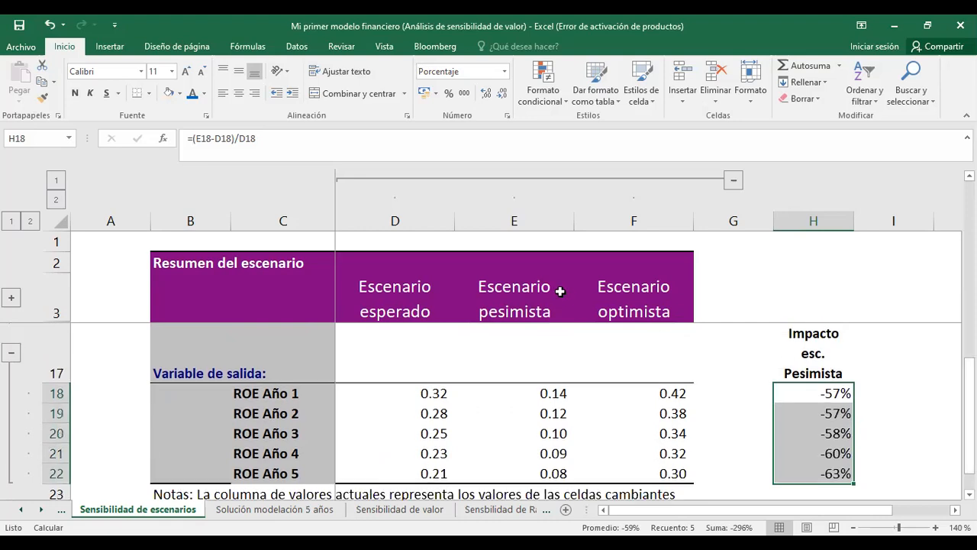
click(203, 93)
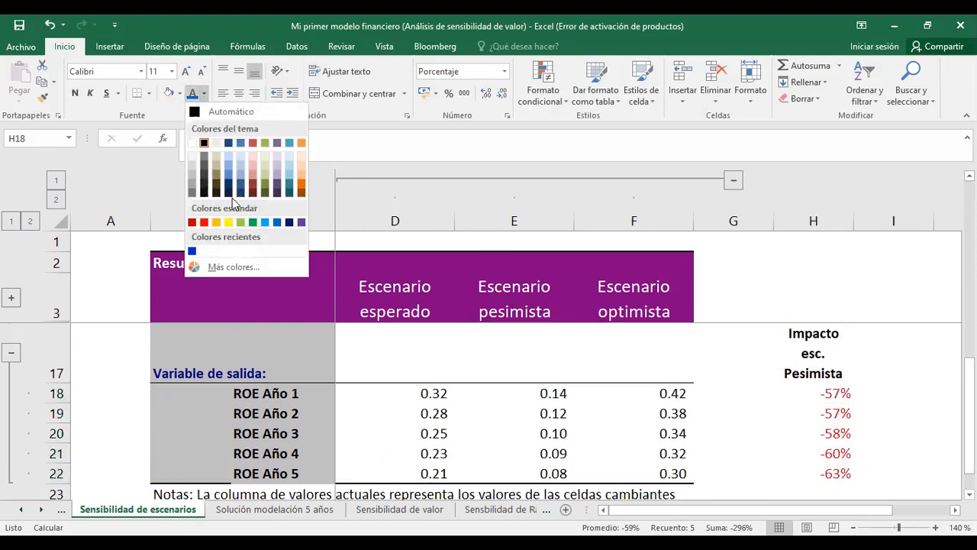
click(203, 222)
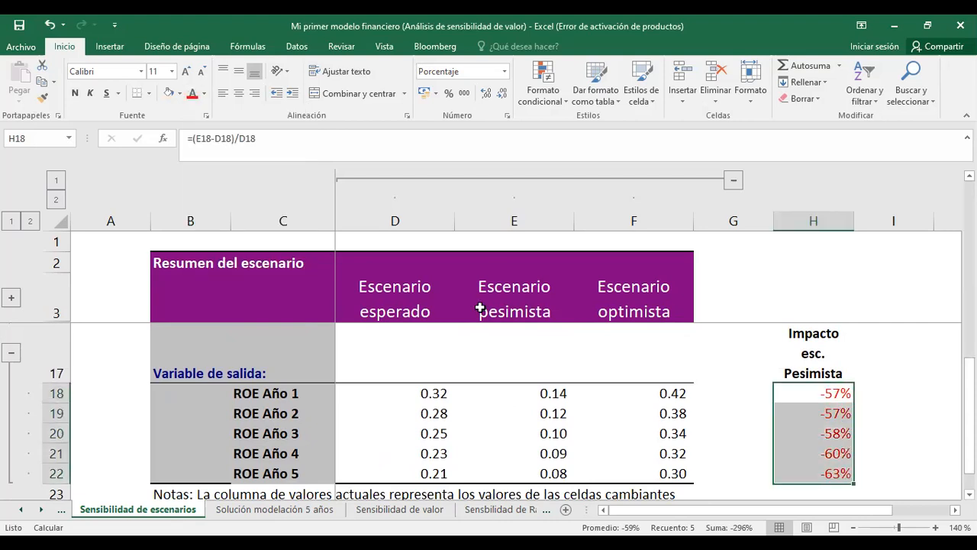
click(608, 357)
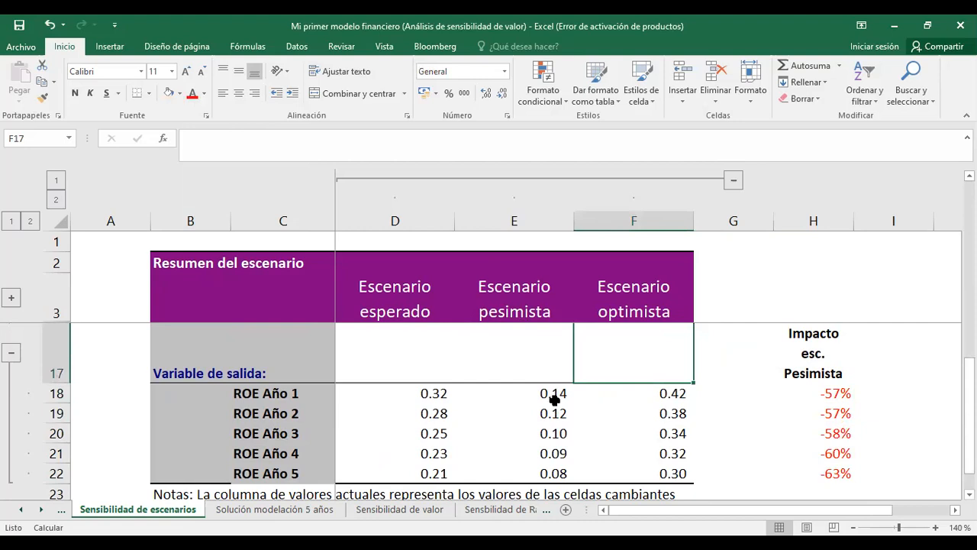
Step: Make the pessimistic impact percentages in H18:H22 bold and set their font size to 14
drag(556, 393, 554, 465)
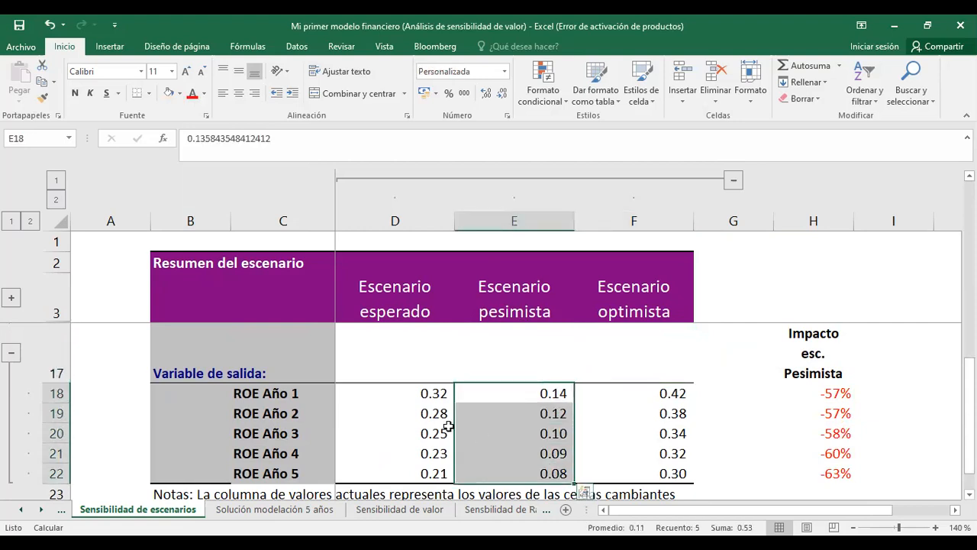
drag(439, 393, 445, 467)
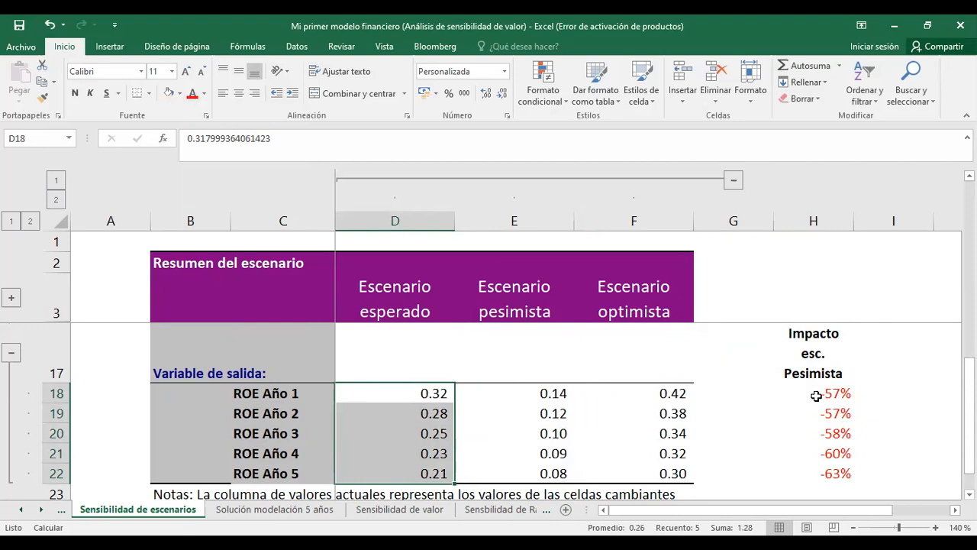
drag(816, 395, 821, 473)
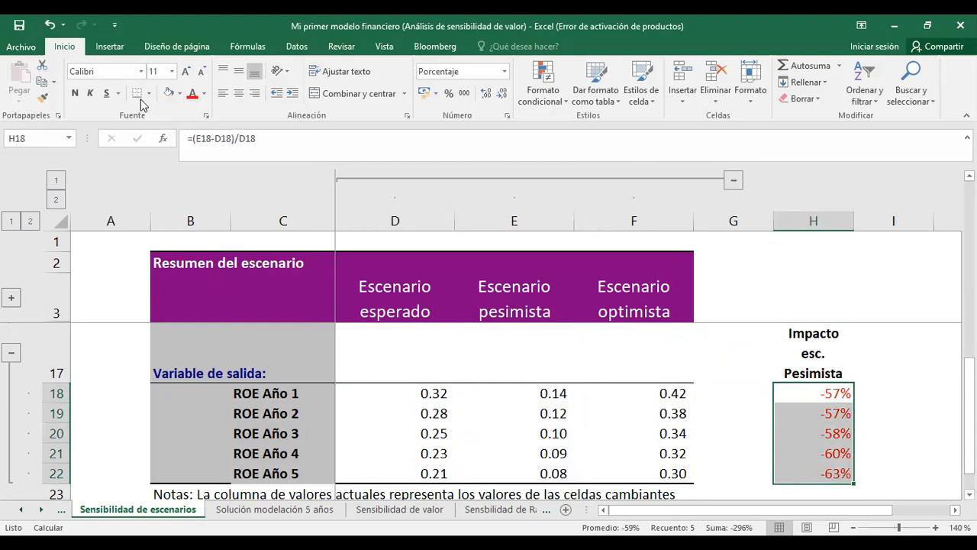
click(75, 93)
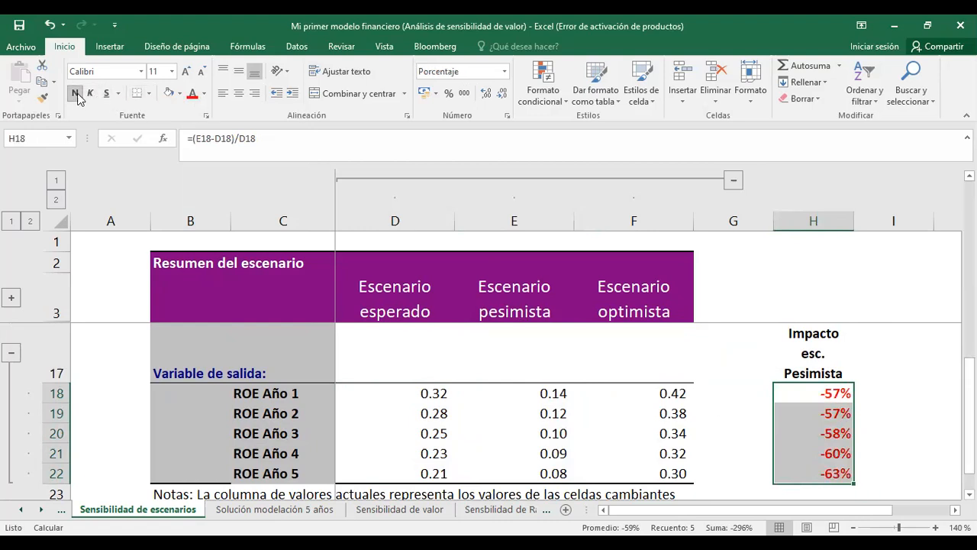
click(161, 70)
text(1)
key(Return)
key(Down)
key(Down)
key(Down)
key(Down)
key(Down)
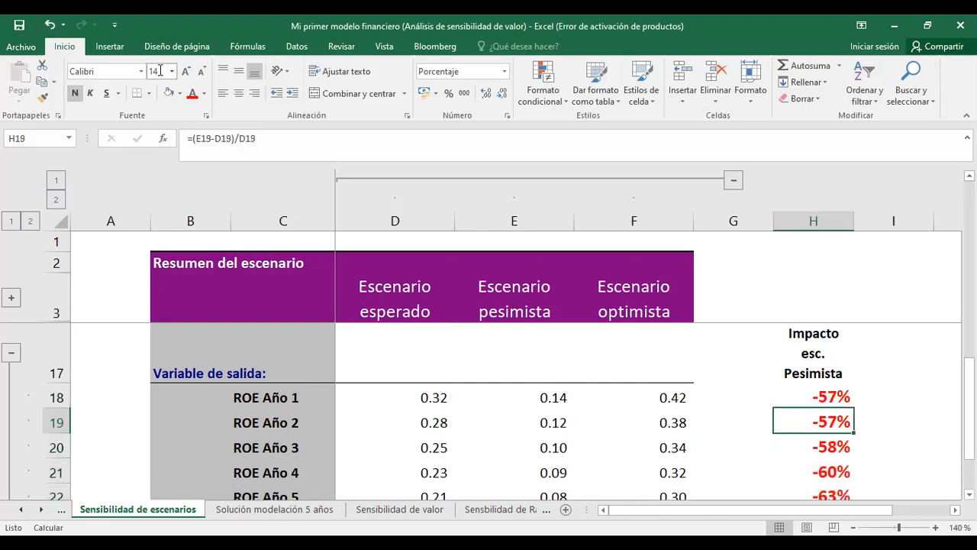
Step: Enter the heading "Impacto esc. Optimista" in I17, beside the pessimistic impact heading
key(Up)
key(Up)
key(Up)
key(Up)
key(Up)
key(Up)
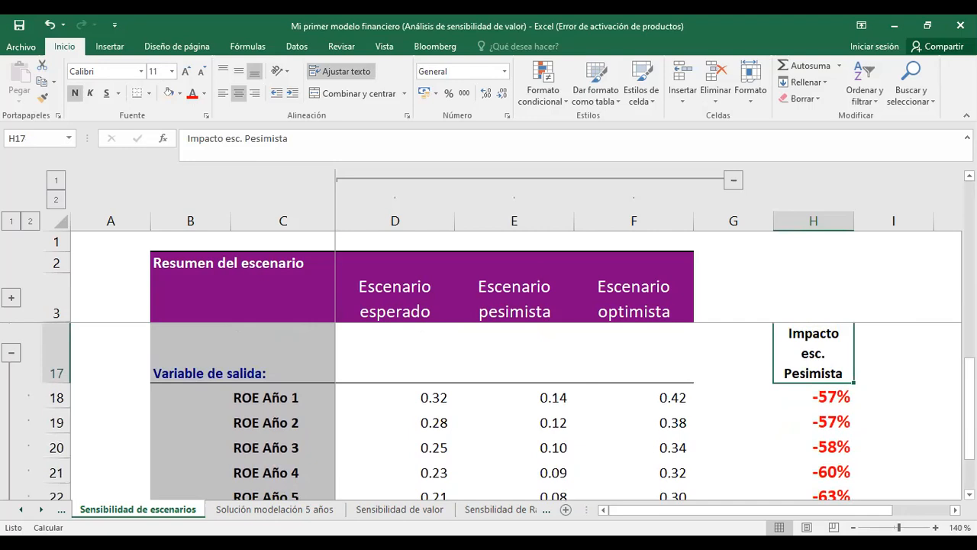
scroll(516, 366, down, 1)
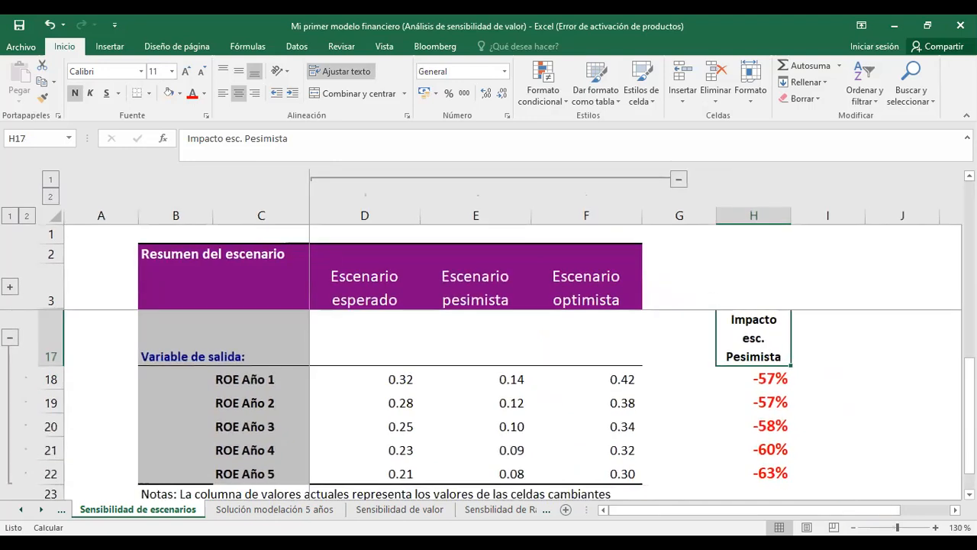
key(Right)
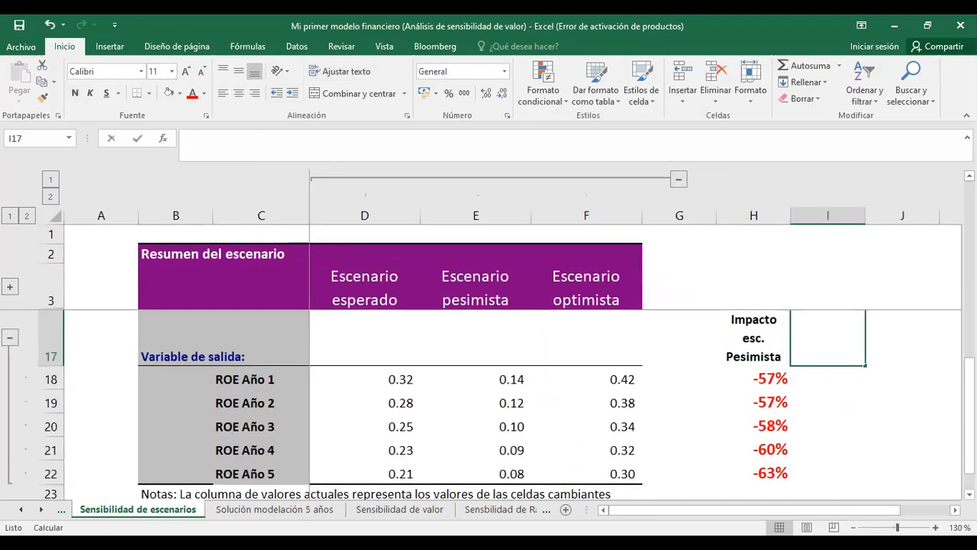
text(Impacto e)
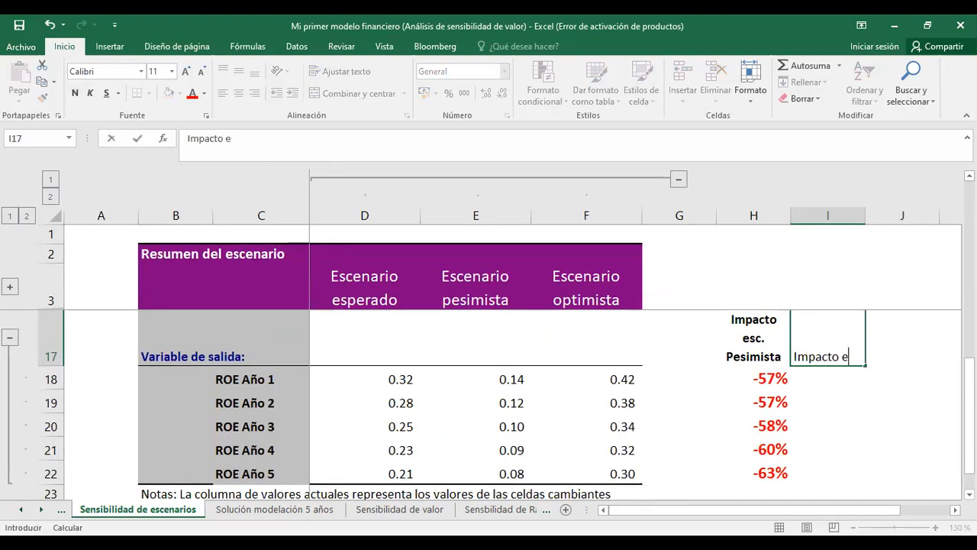
text(sc. optimista+)
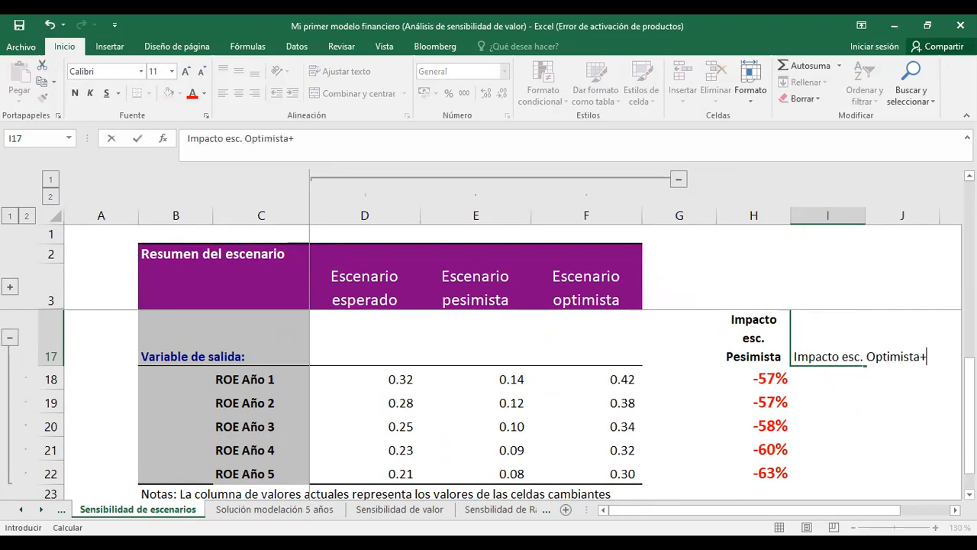
key(BackSpace)
key(Return)
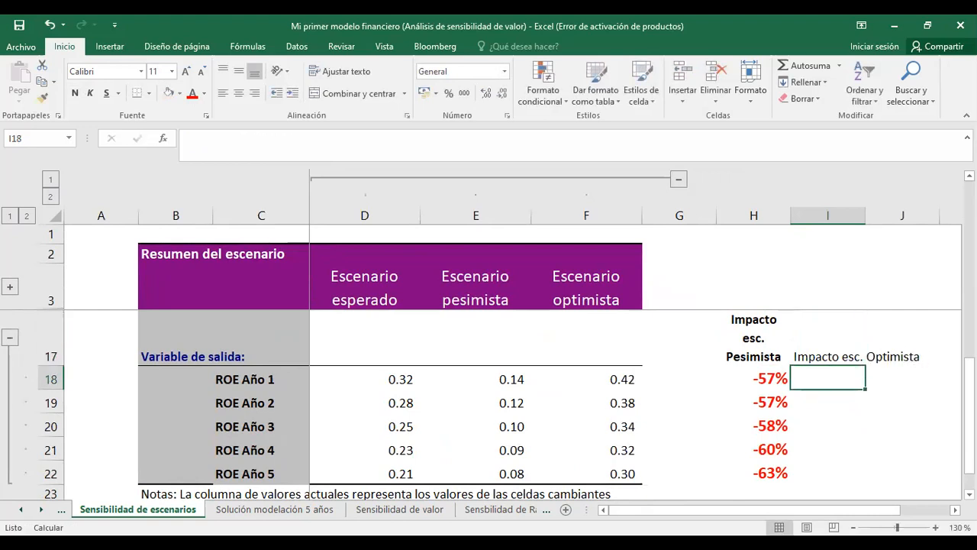
Step: Copy the formatting of the H17 heading onto the optimistic heading in I17
click(773, 353)
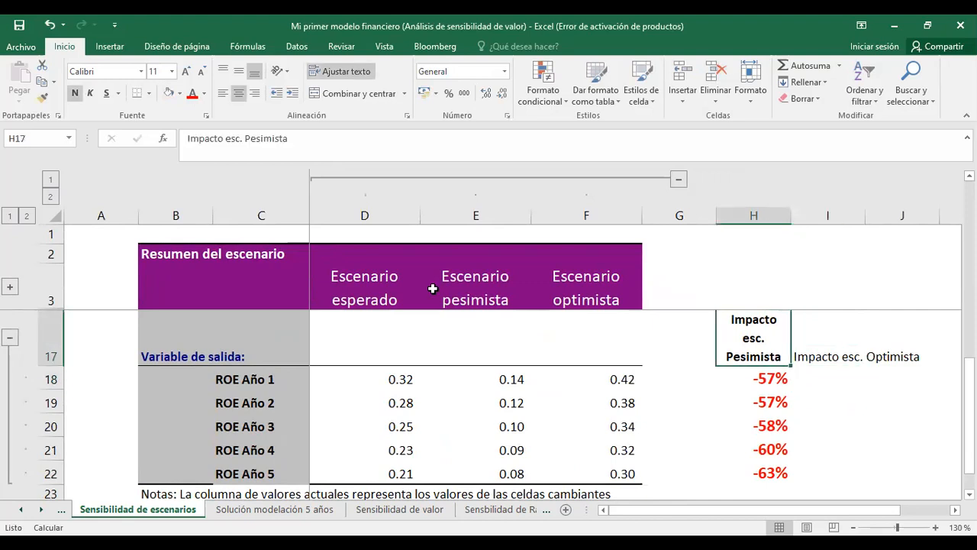
click(43, 96)
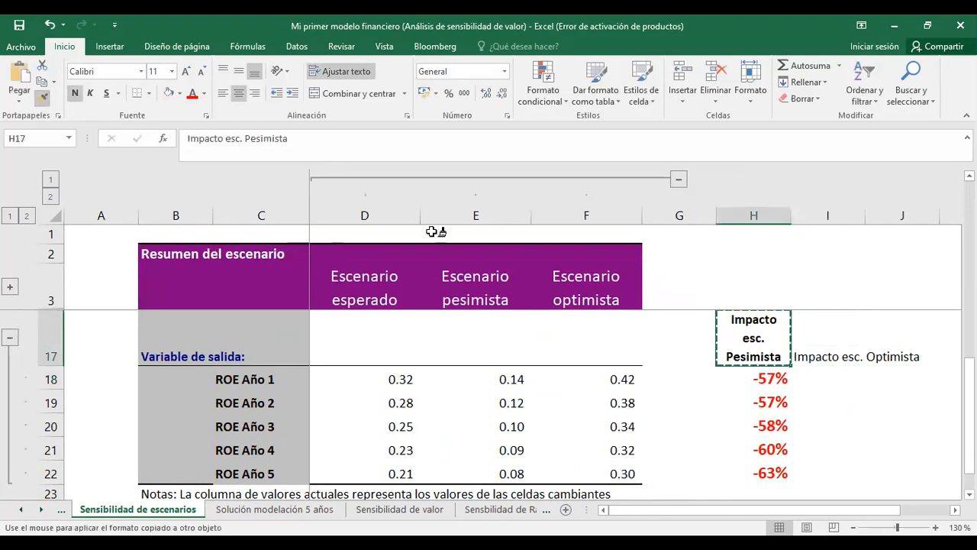
click(822, 338)
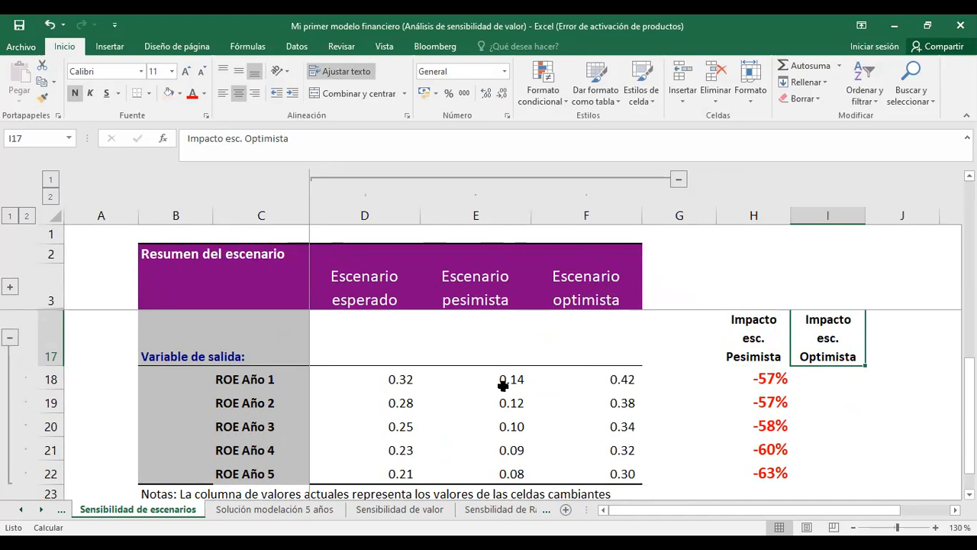
Step: Calculate the optimistic scenario's relative change in ROE Año 1 in I18 with the formula =(F18-D18)/D18
click(842, 380)
text(-)
key(BackSpace)
text(=()
key(Left)
key(Left)
key(Left)
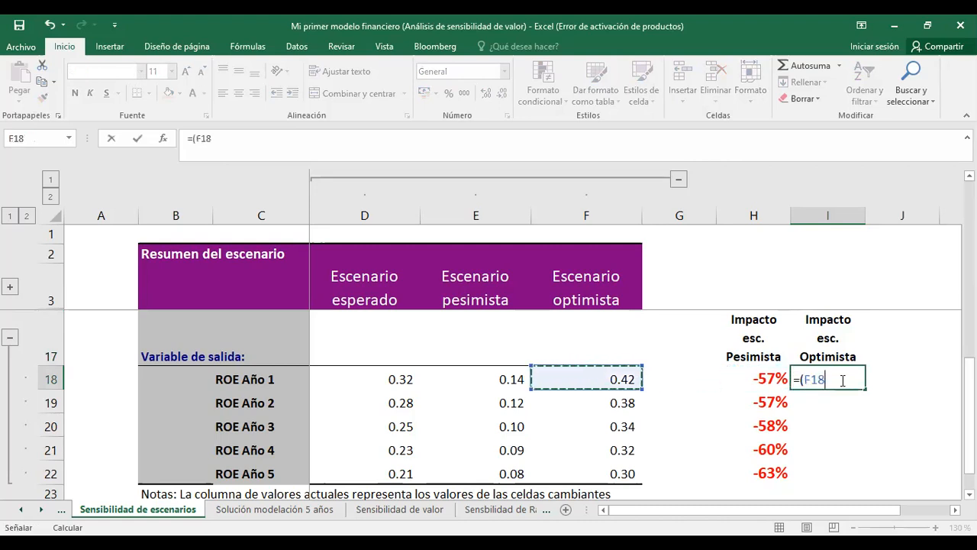
text(-)
key(Left)
key(Left)
key(Left)
key(Left)
key(Left)
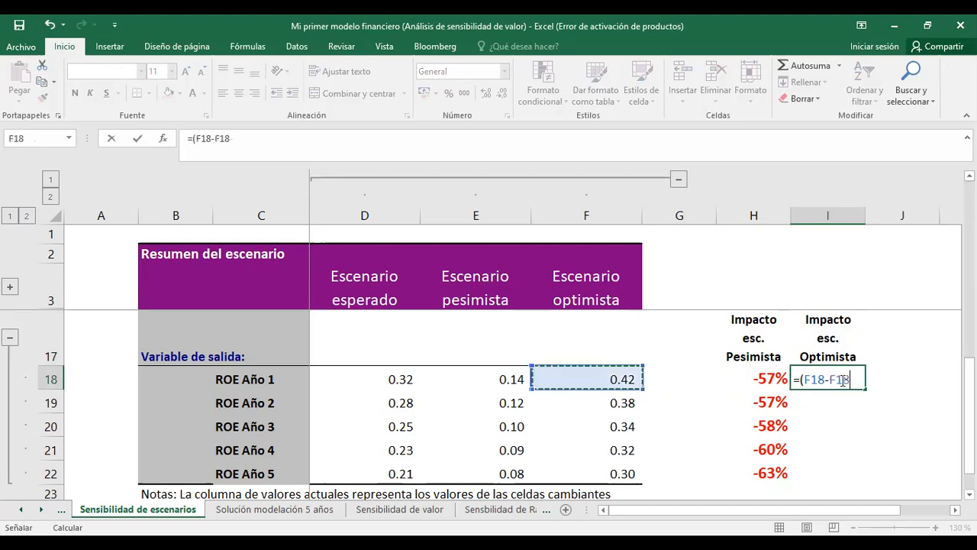
text()/)
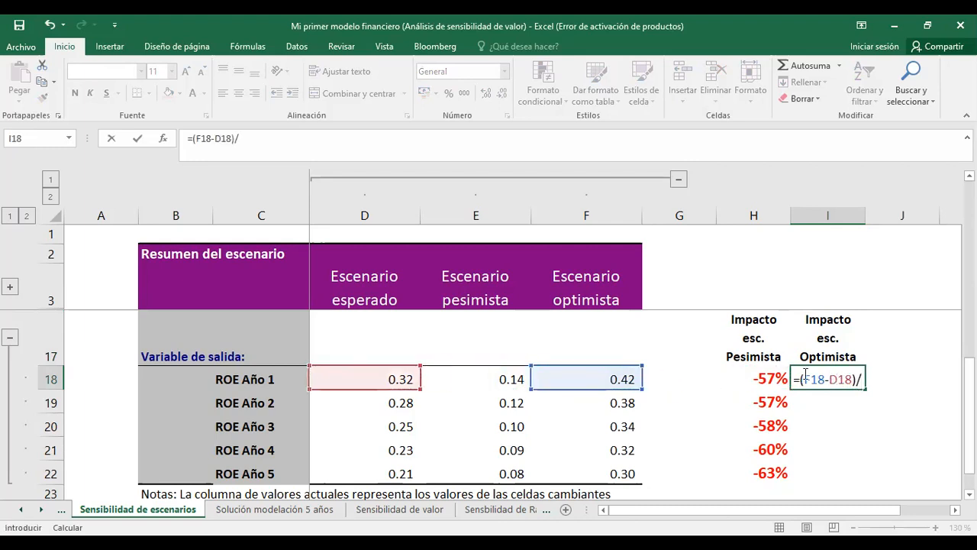
click(396, 374)
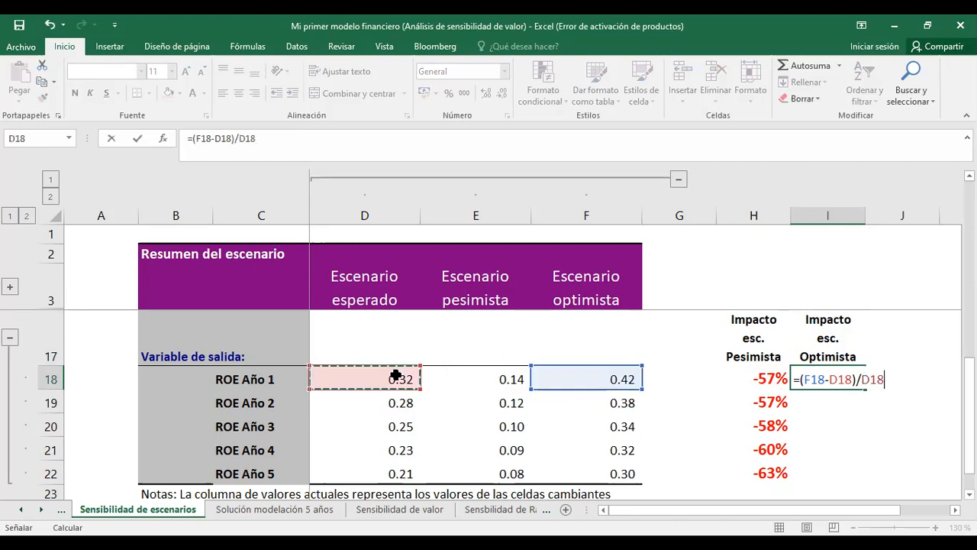
key(Return)
key(Up)
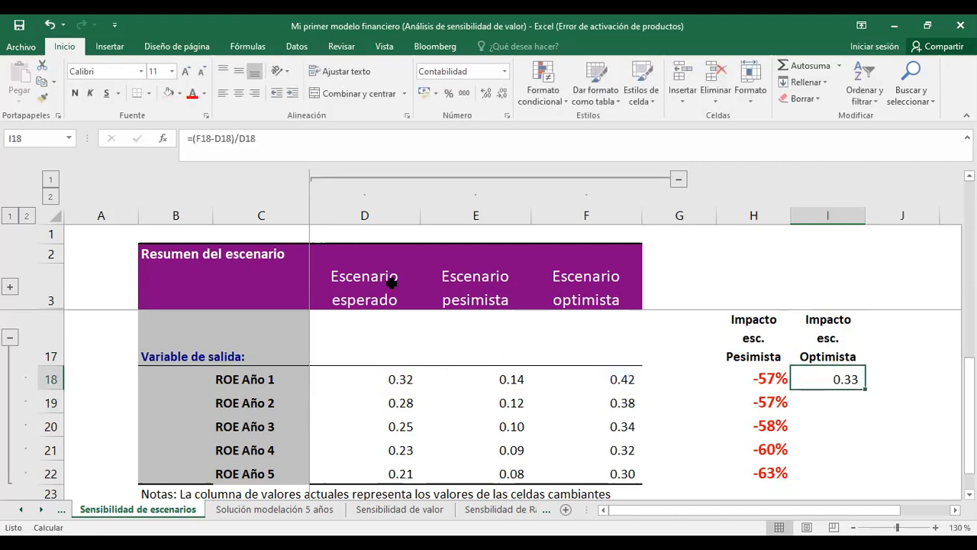
Step: Make I18 bold at font size 14 and format it as a percentage
click(75, 94)
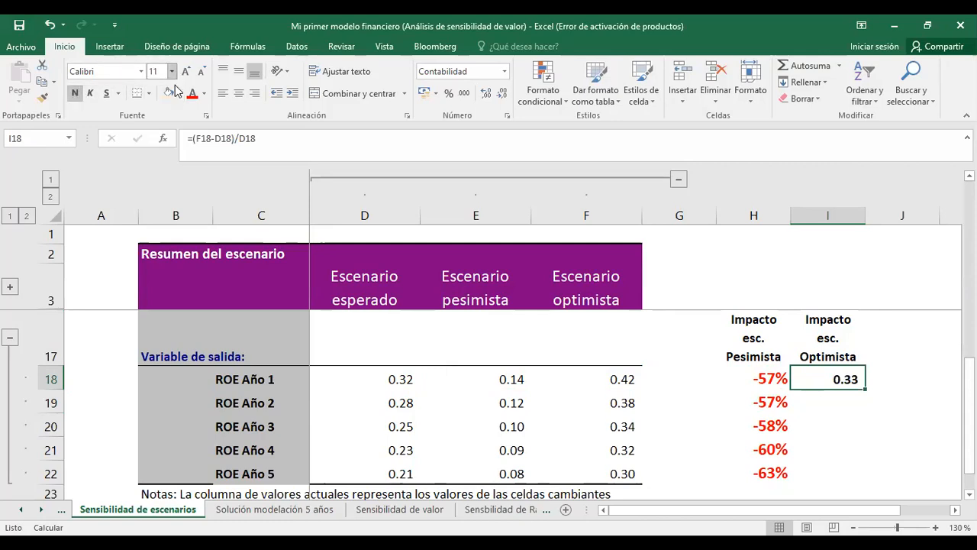
click(174, 74)
click(161, 160)
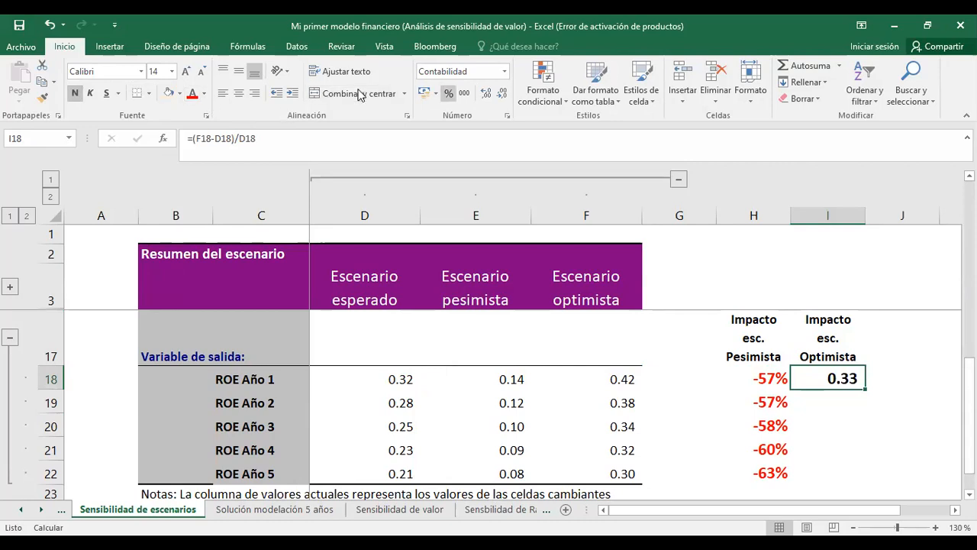
key(ctrl+shift+5)
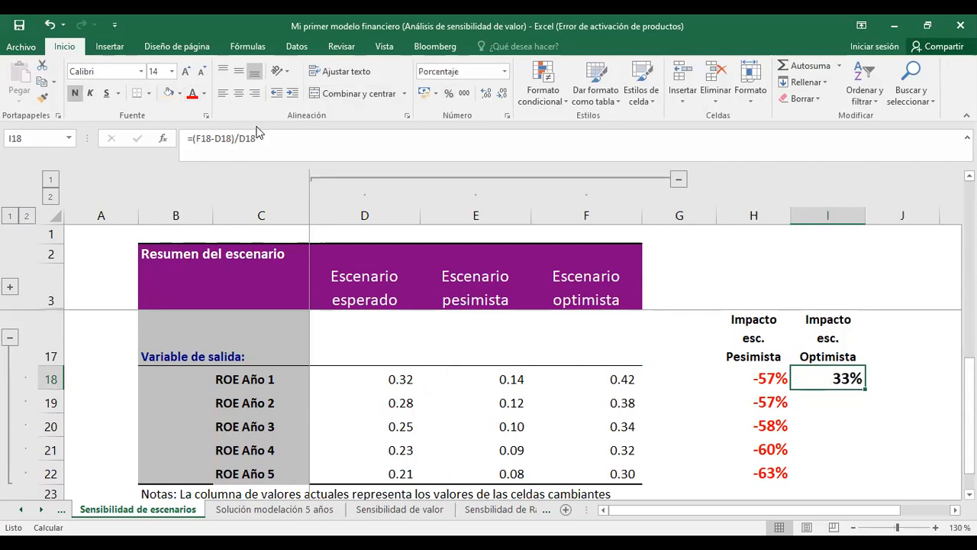
Step: Colour the I18 text with a dark olive green theme colour and fill its formula down to I22
click(182, 93)
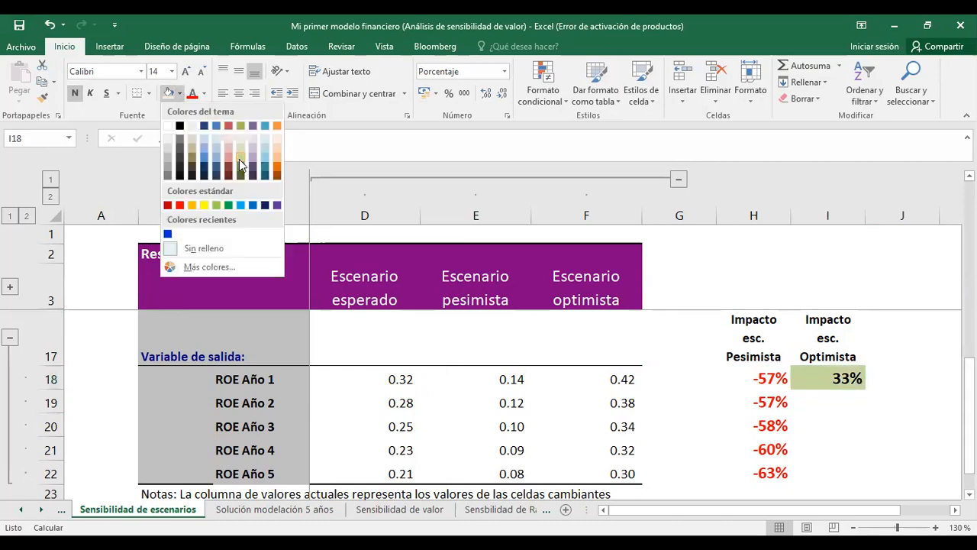
click(204, 93)
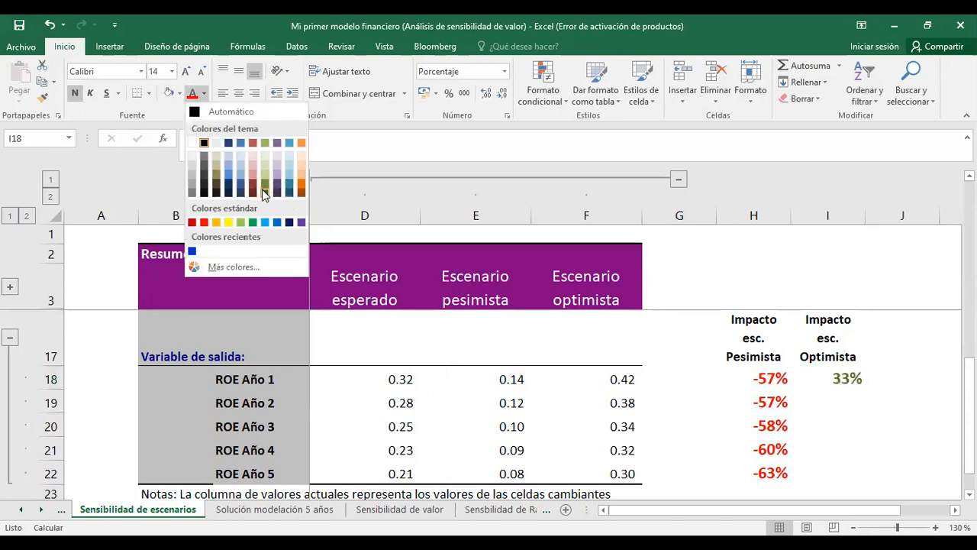
click(265, 194)
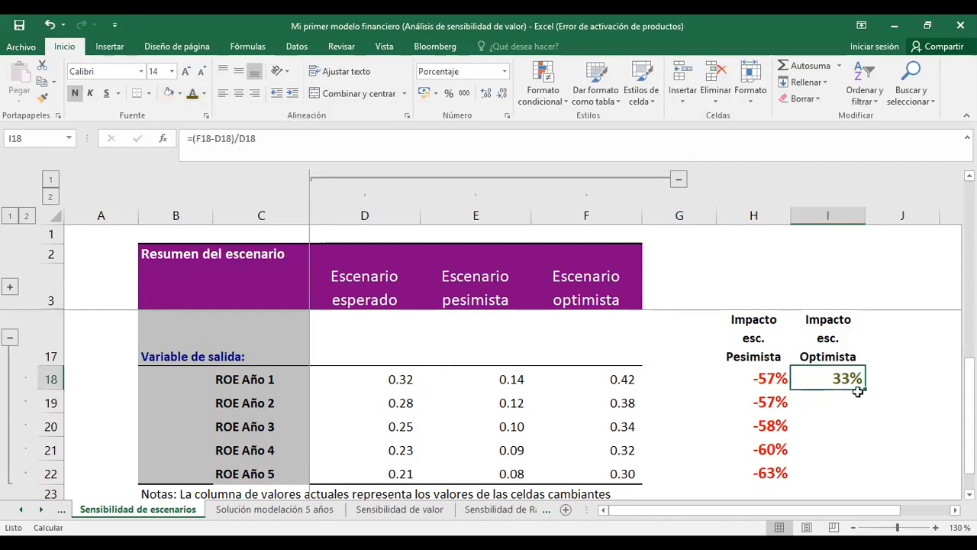
drag(863, 389, 851, 479)
click(888, 437)
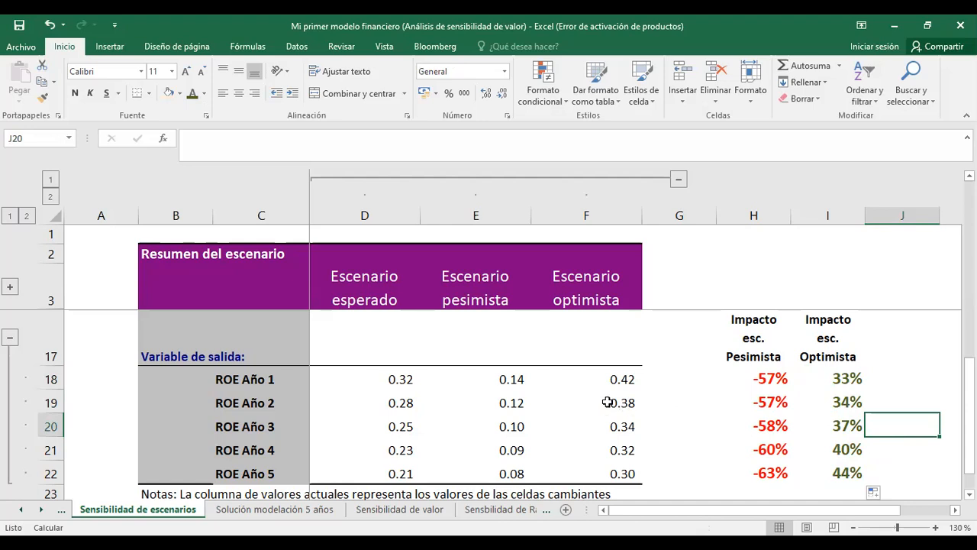
drag(396, 379, 397, 467)
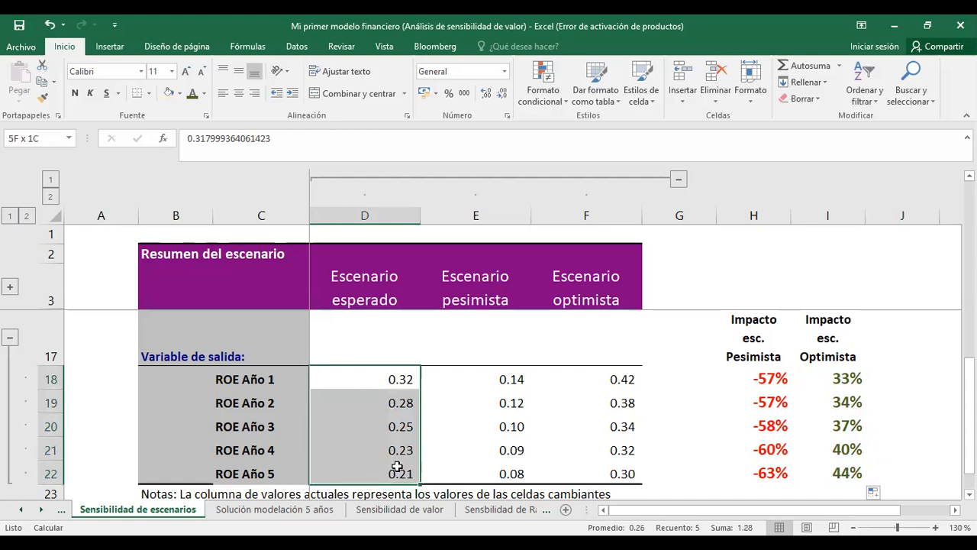
mouse_move(397, 467)
mouse_down()
mouse_move(396, 382)
mouse_move(395, 473)
mouse_up()
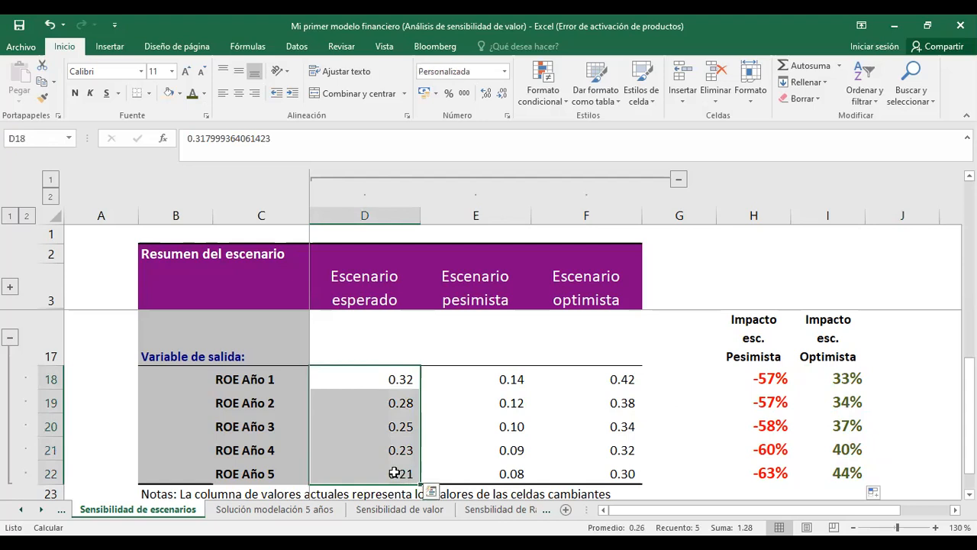
click(850, 379)
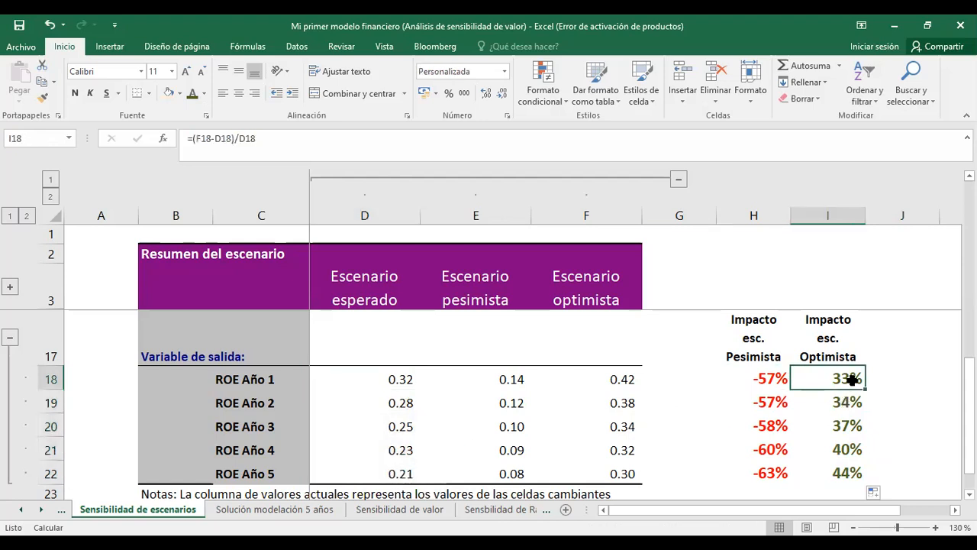
drag(850, 379, 850, 464)
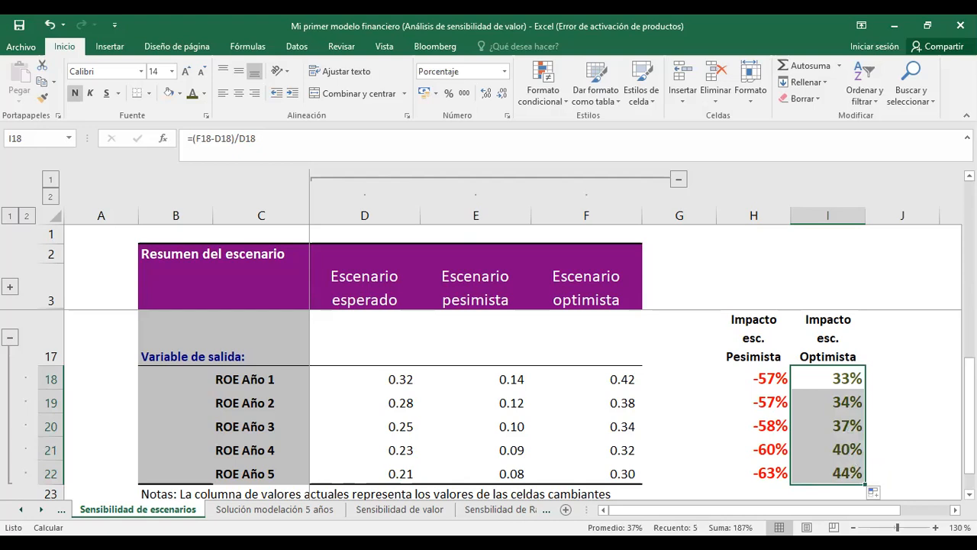
Step: Move the "Sensibilidad de escenarios" sheet to the end of the workbook
right_click(187, 510)
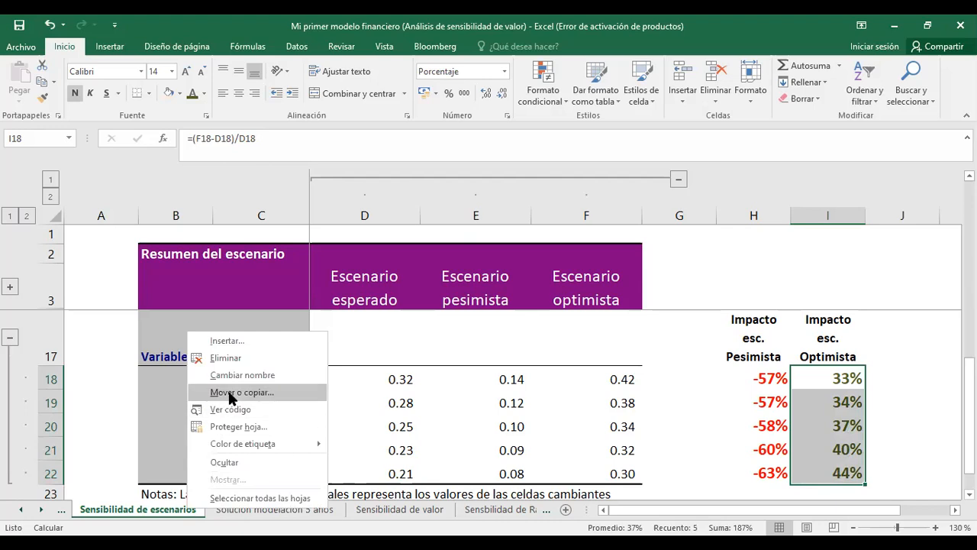
click(231, 392)
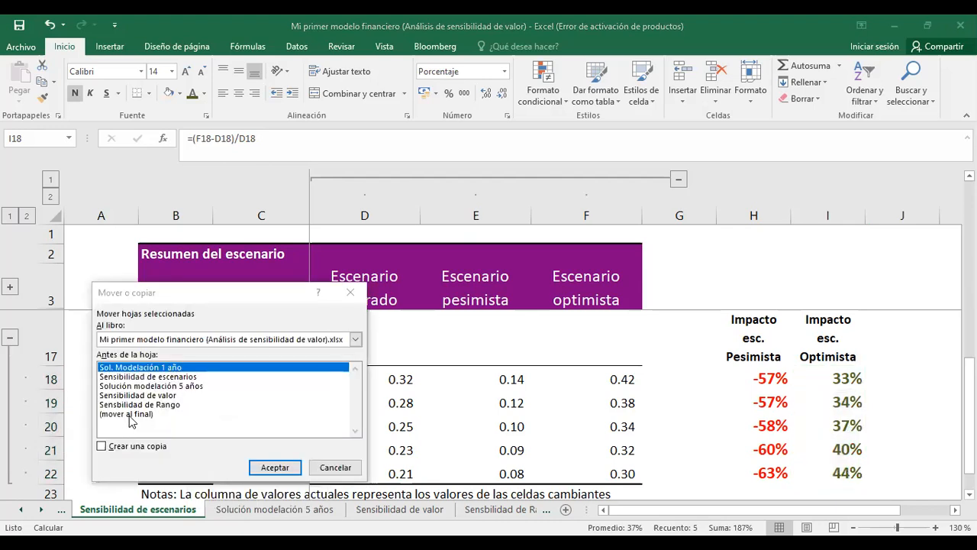
click(128, 415)
click(273, 467)
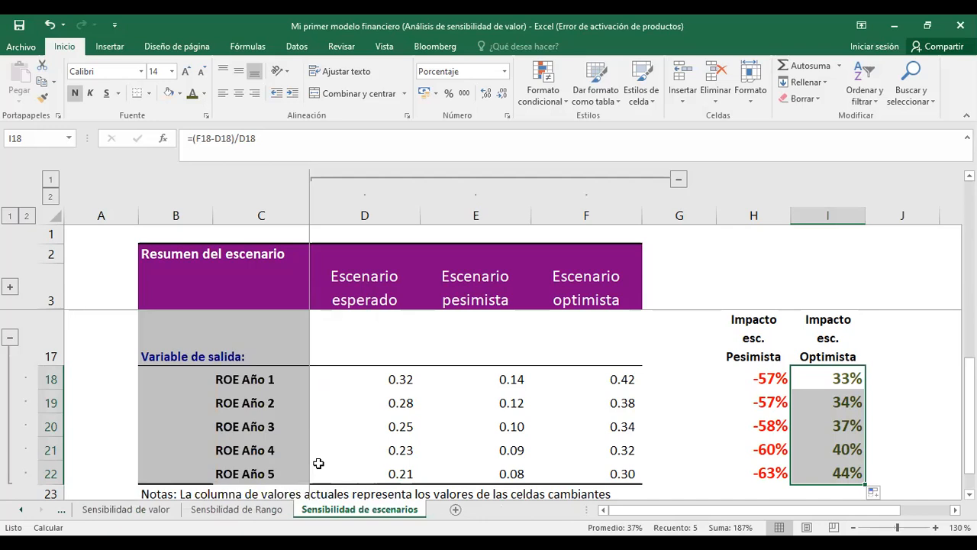
click(318, 463)
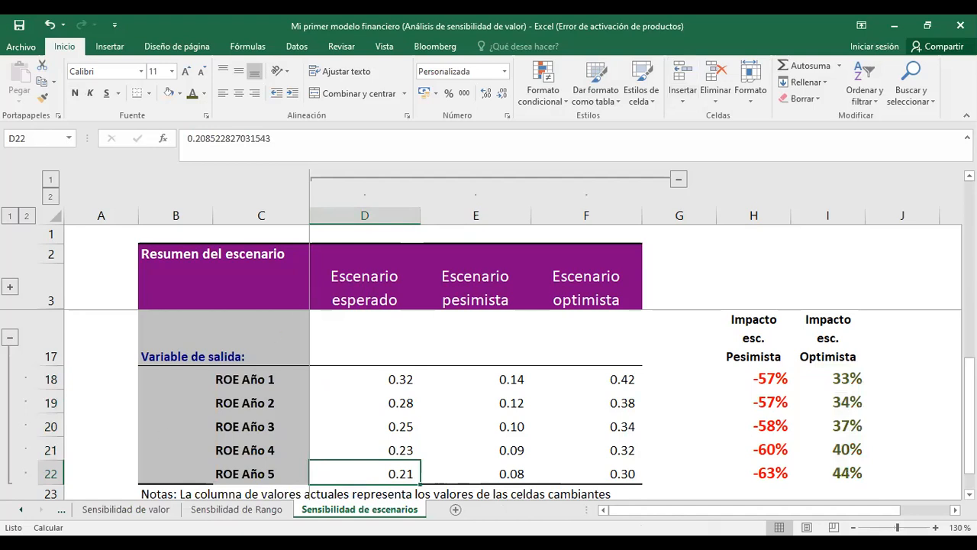
Step: Open the "Sol. Modelación 1 año" sheet and select the empty cell D3
click(19, 511)
click(19, 510)
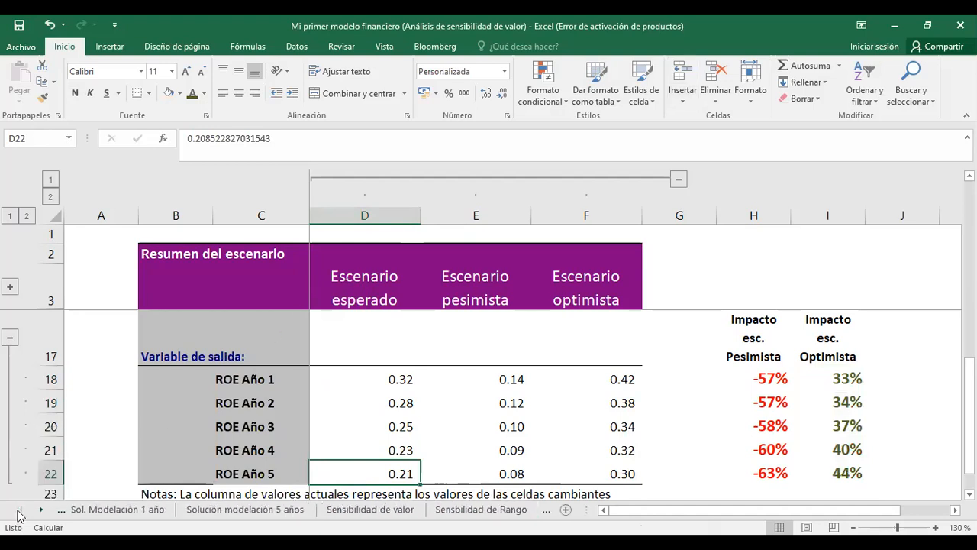
click(128, 513)
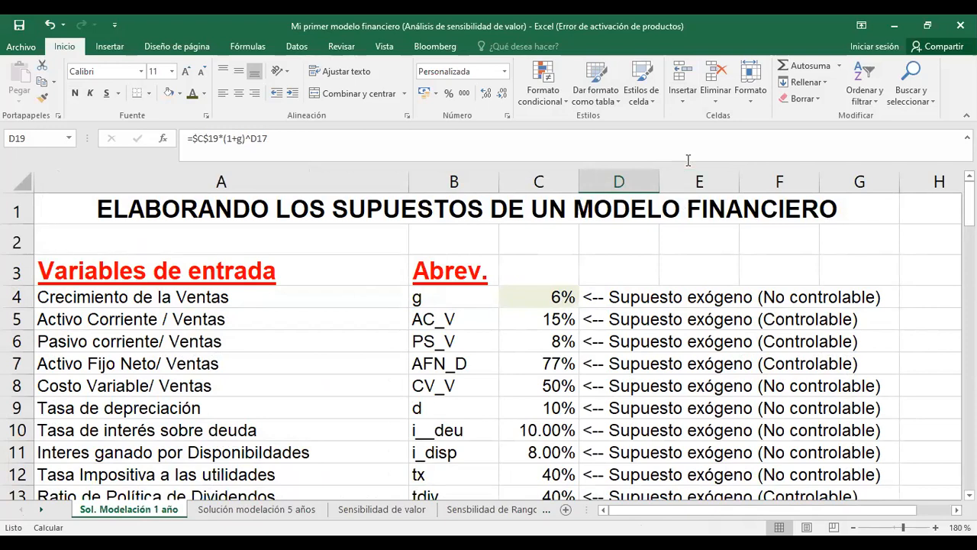
click(585, 268)
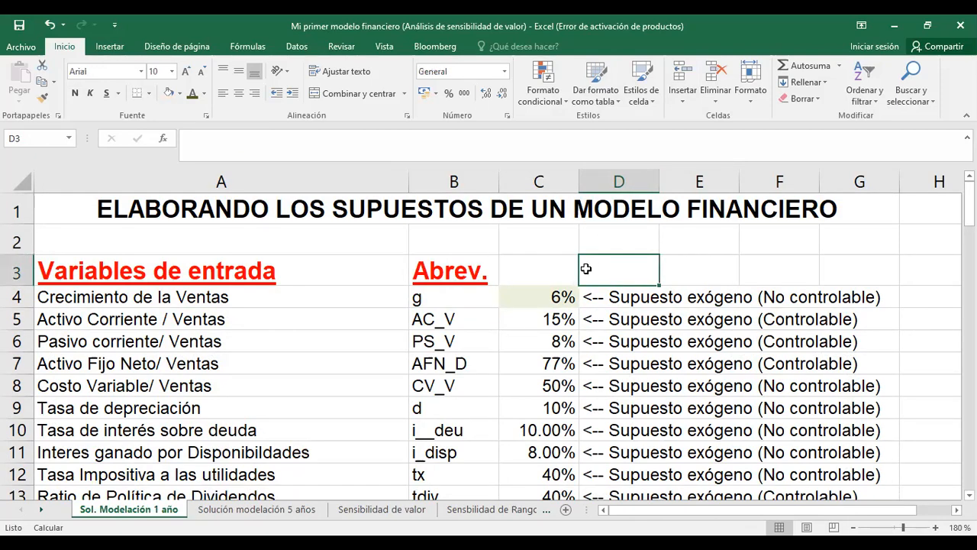